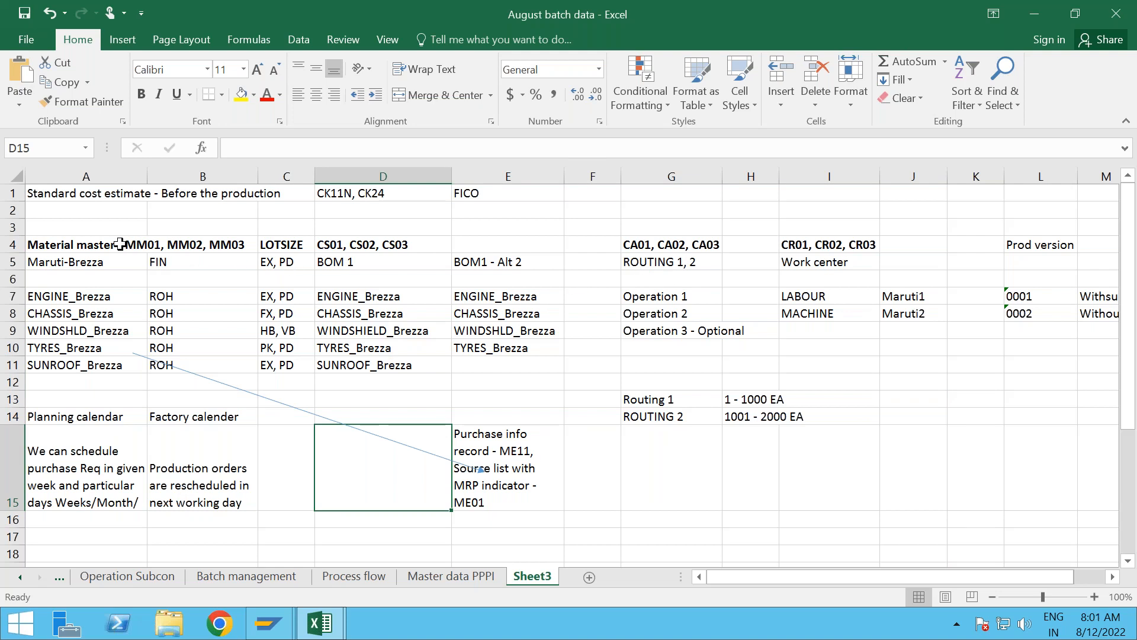
- Review the material master and BOM transaction codes in the row 4 headings of Sheet3
left_click(70, 241)
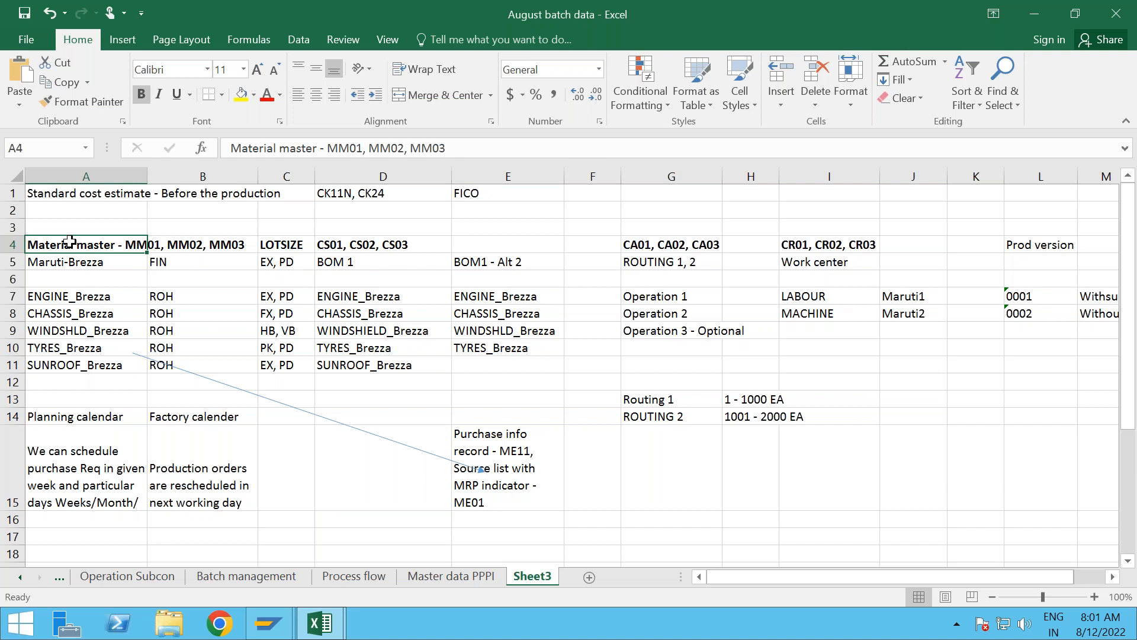
left_click_drag(447, 148, 330, 148)
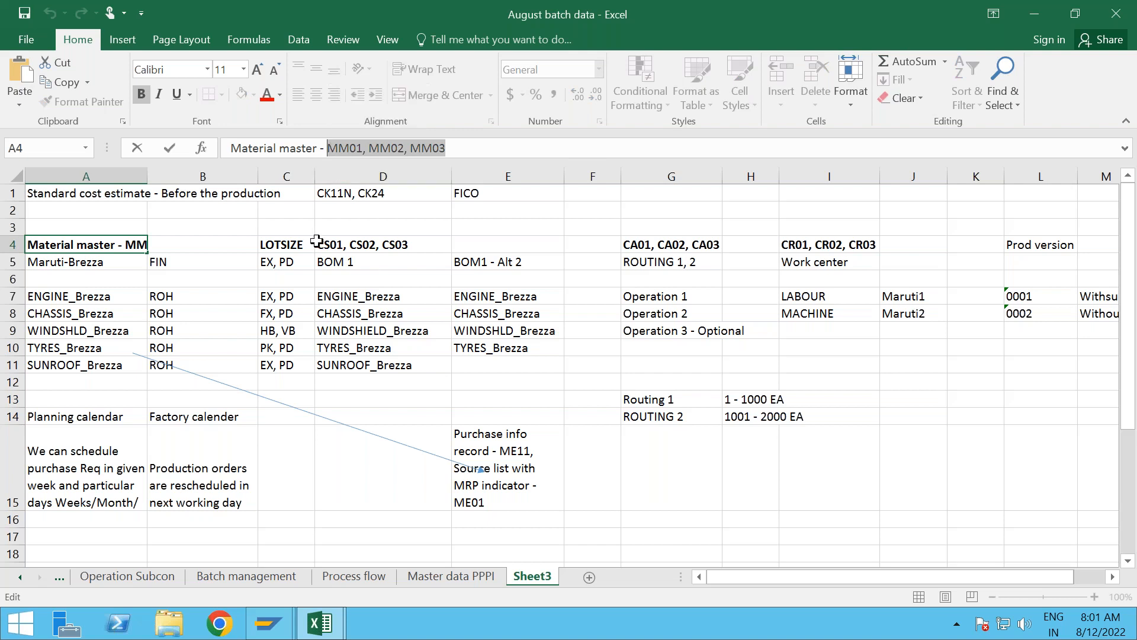
left_click(383, 235)
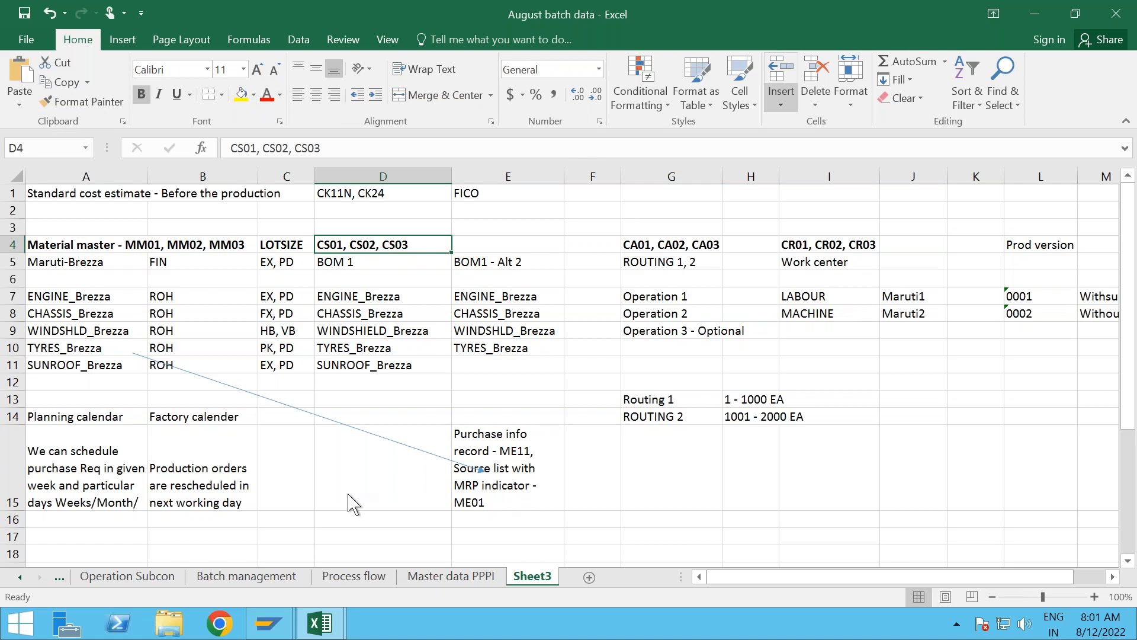
- Switch to the SAP GUI session and leave the Customizing project screen for SAP Easy Access
left_click(268, 623)
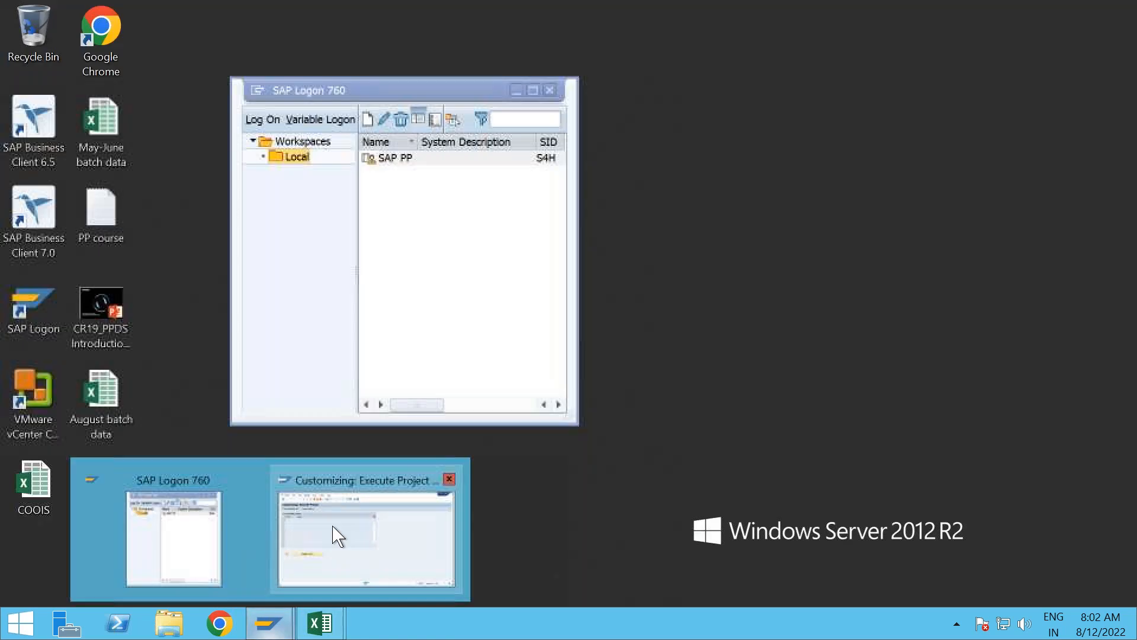
left_click(341, 533)
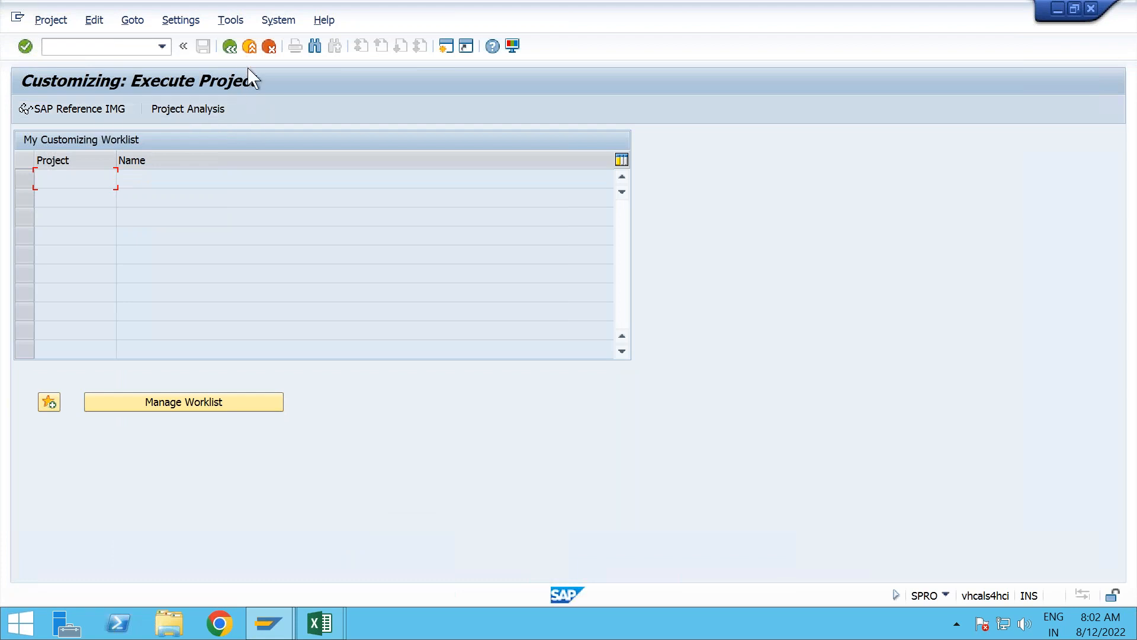
left_click(109, 113)
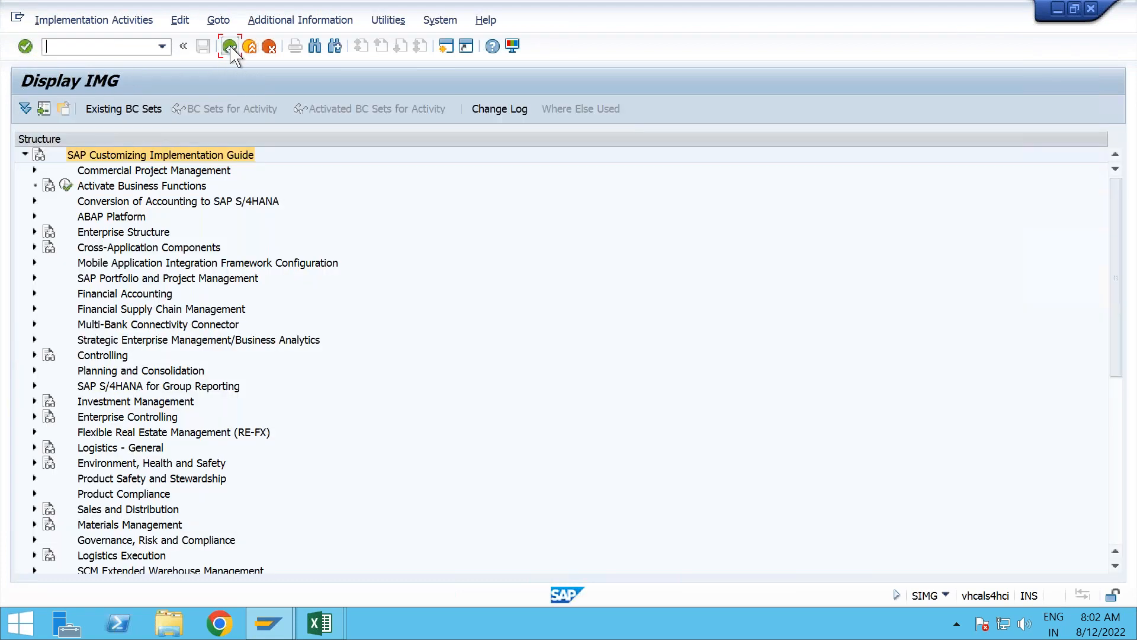
left_click(230, 47)
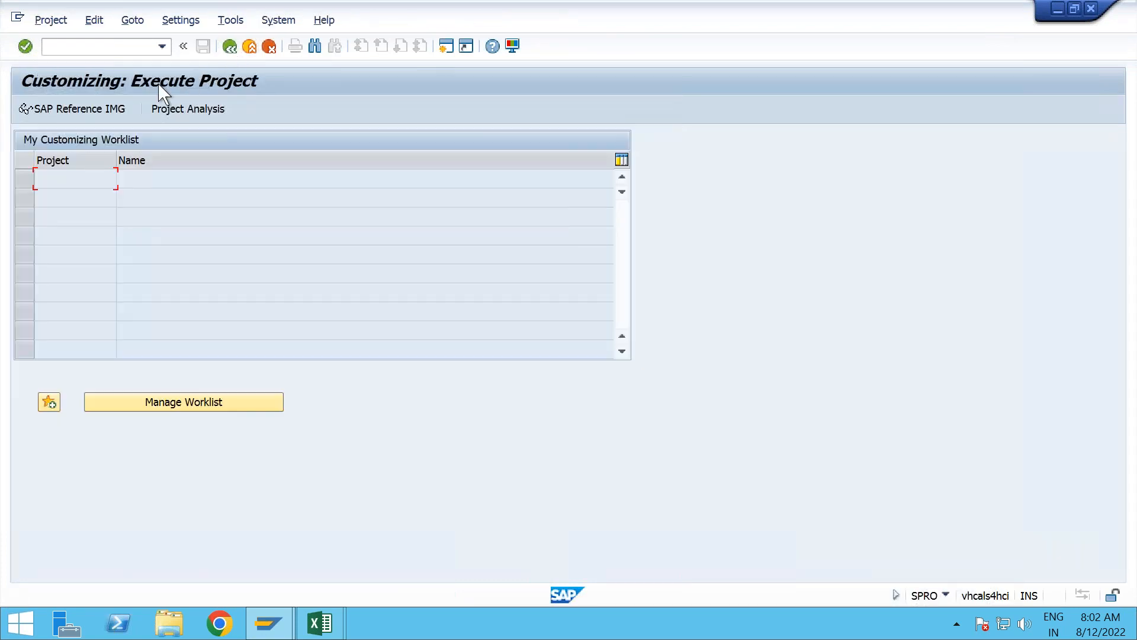
left_click(284, 618)
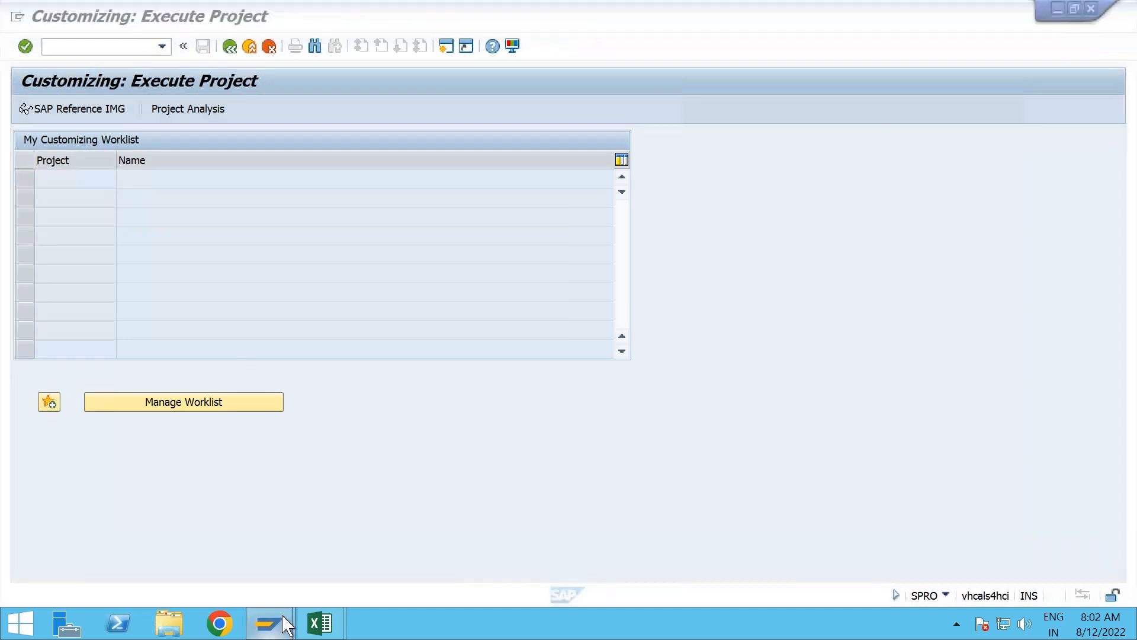
mouse_move(286, 625)
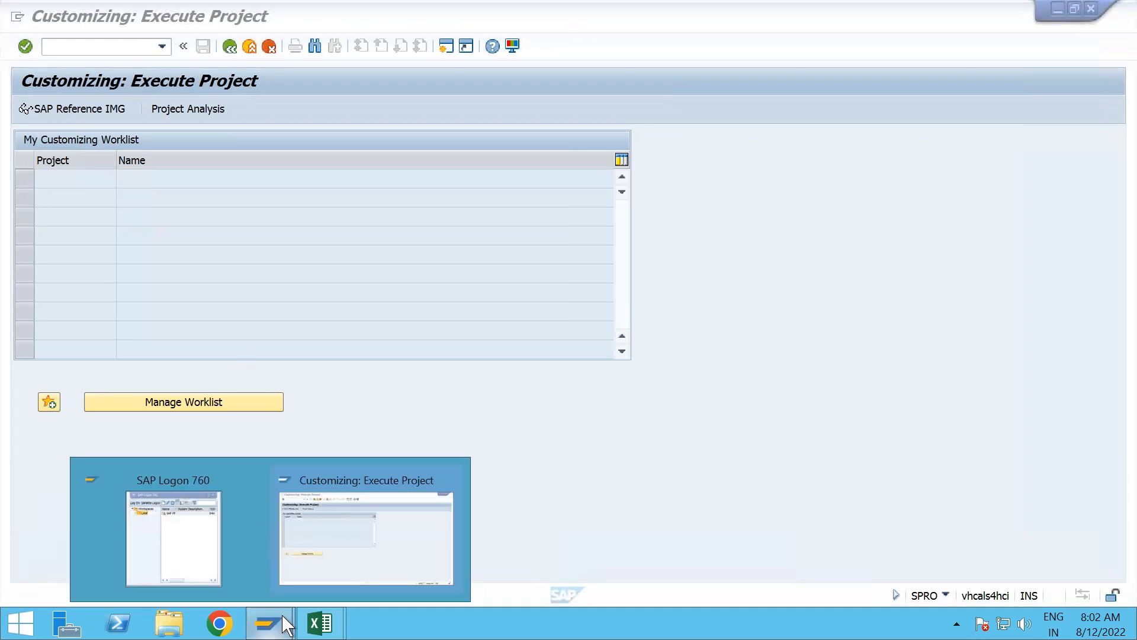
left_click(349, 533)
left_click(229, 50)
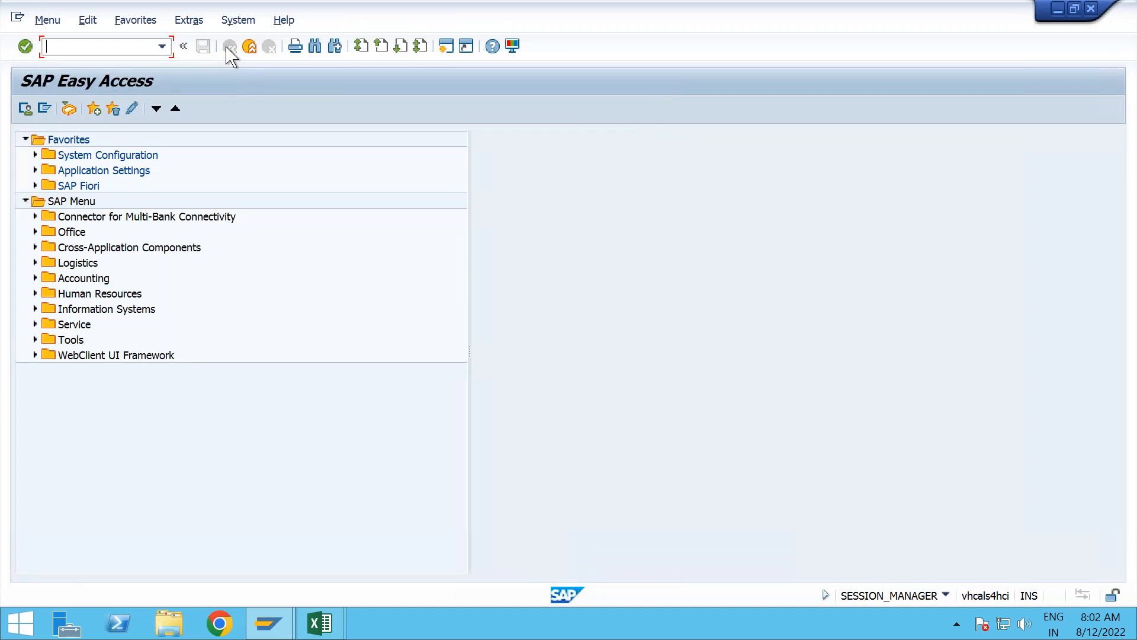
- Start the /UI2/FLP SAP Fiori Launchpad entry from the Fiori Launchpad favorites folder
left_click(35, 185)
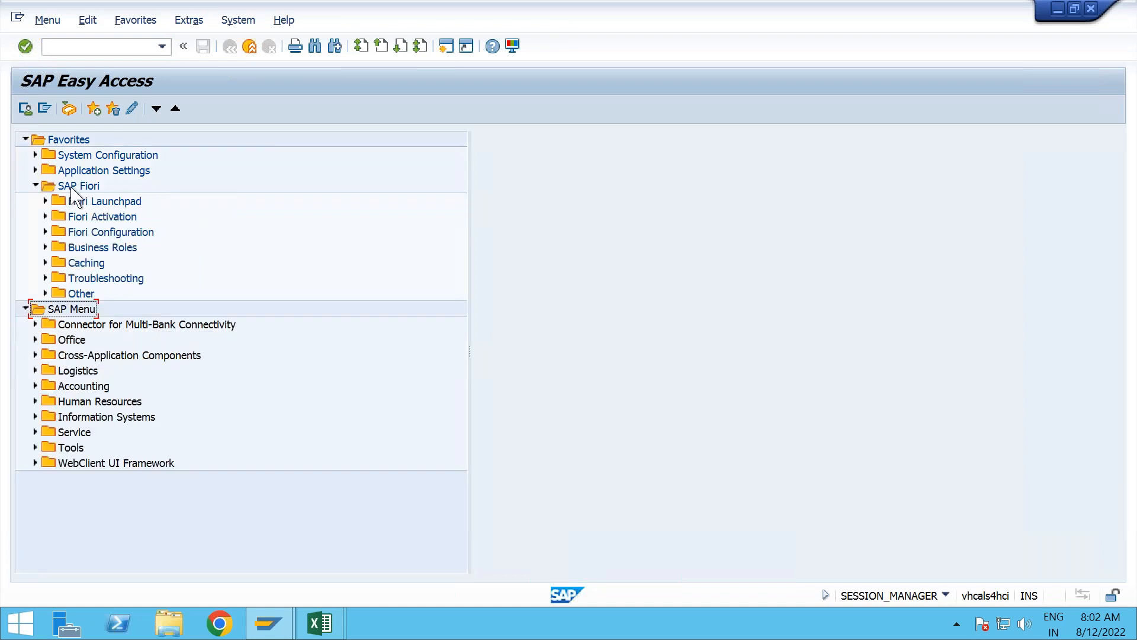
left_click(45, 201)
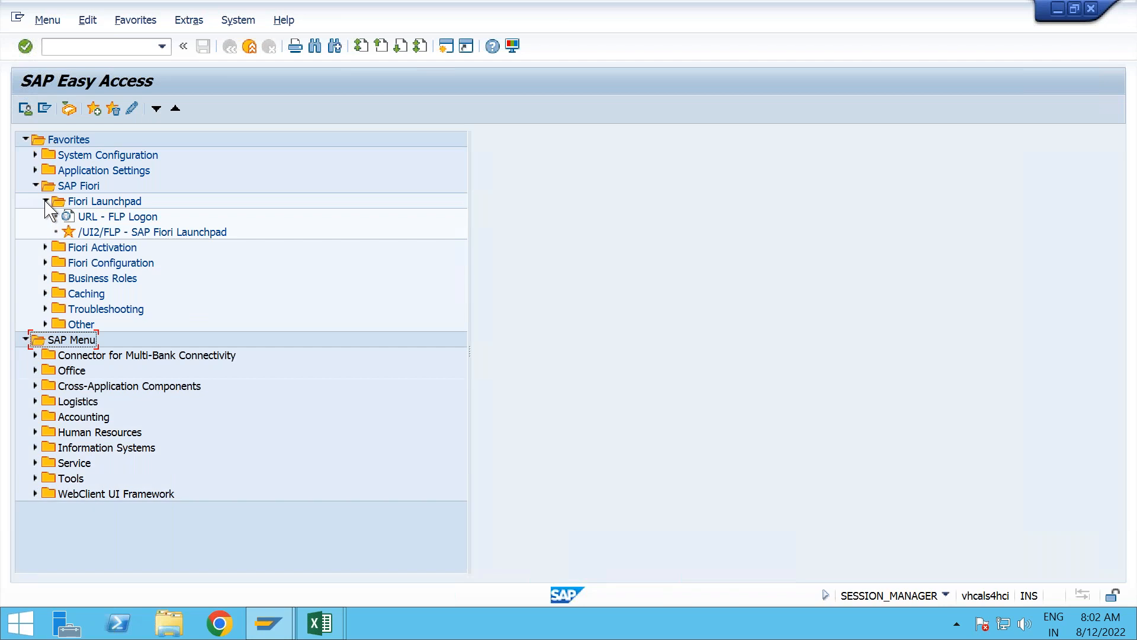
left_click(180, 232)
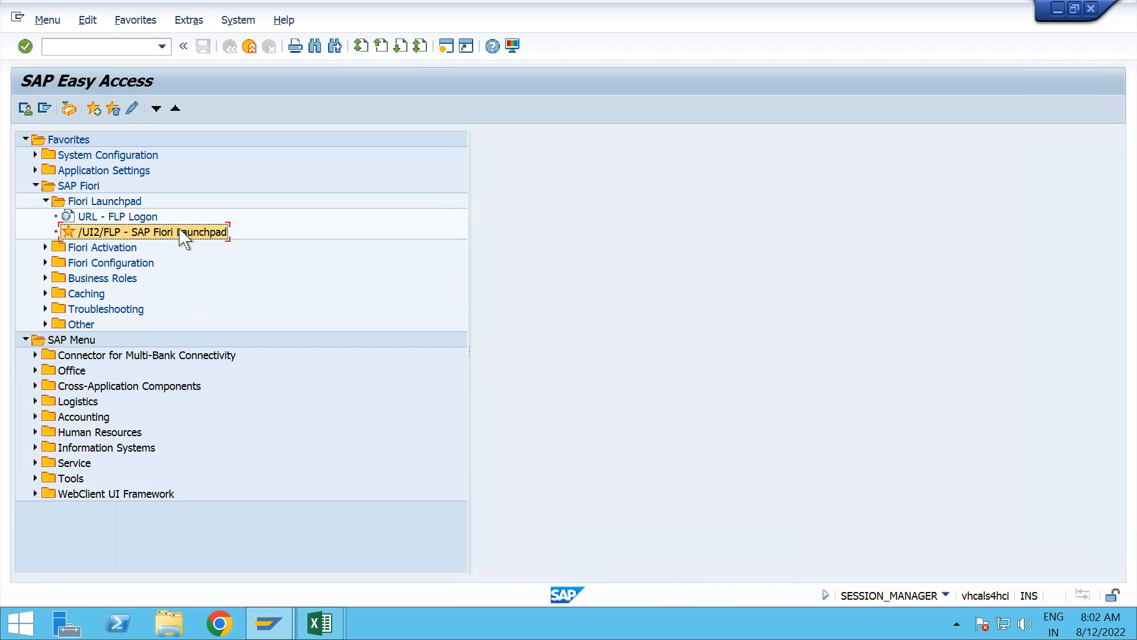
double_click(149, 232)
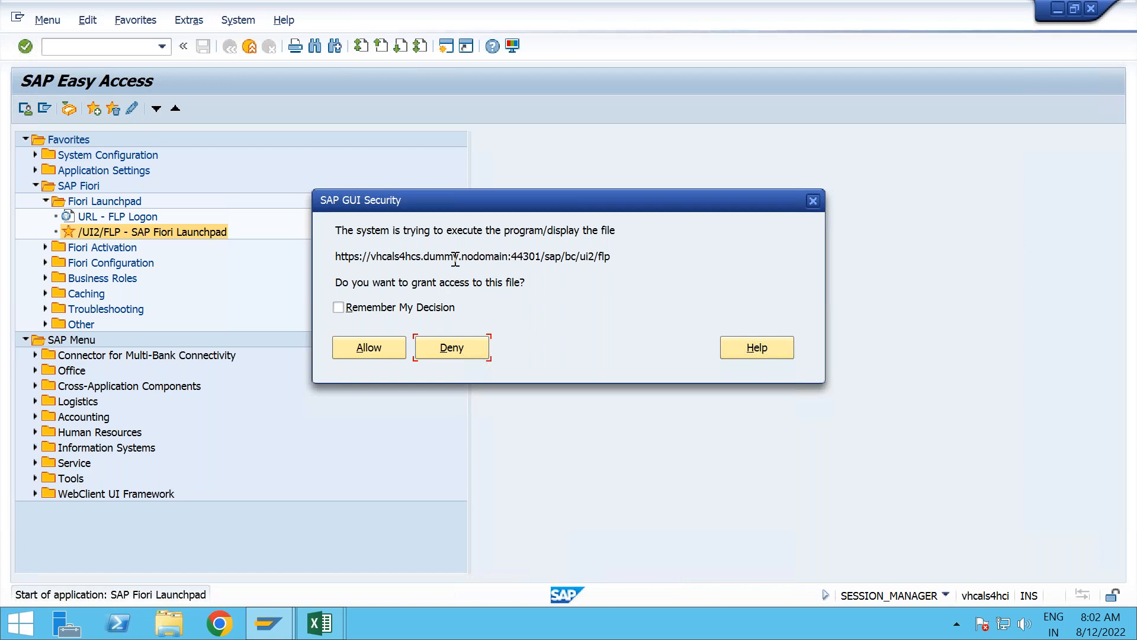
- Copy the complete Fiori launchpad URL from the SAP GUI Security dialog
left_click_drag(336, 229, 557, 256)
left_click(556, 256)
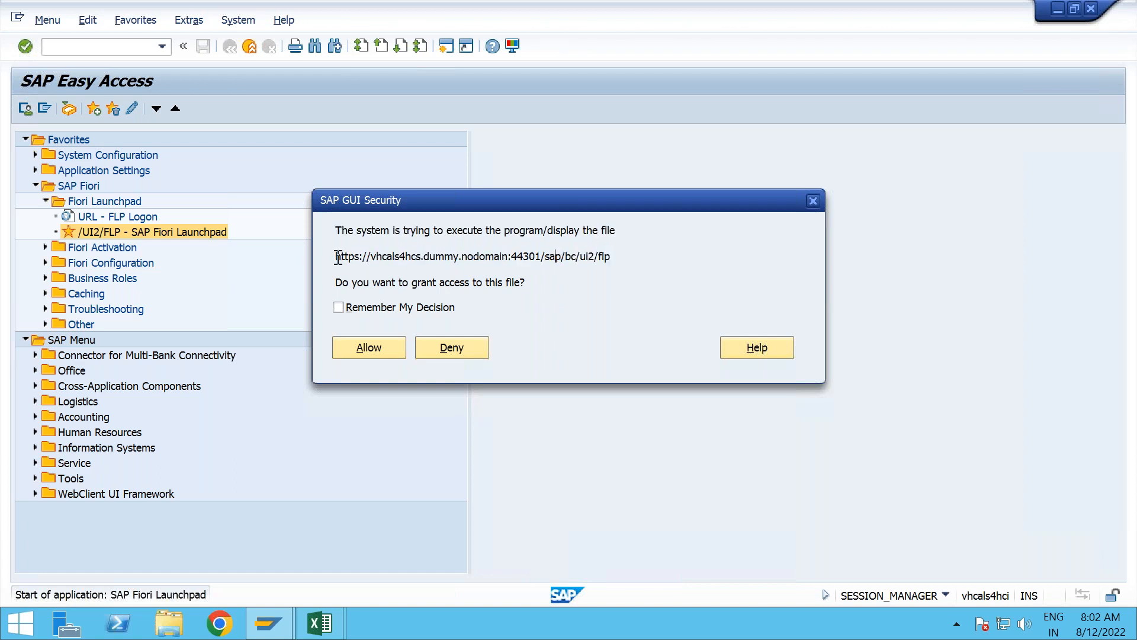
left_click_drag(336, 258, 610, 261)
key("ctrl+c")
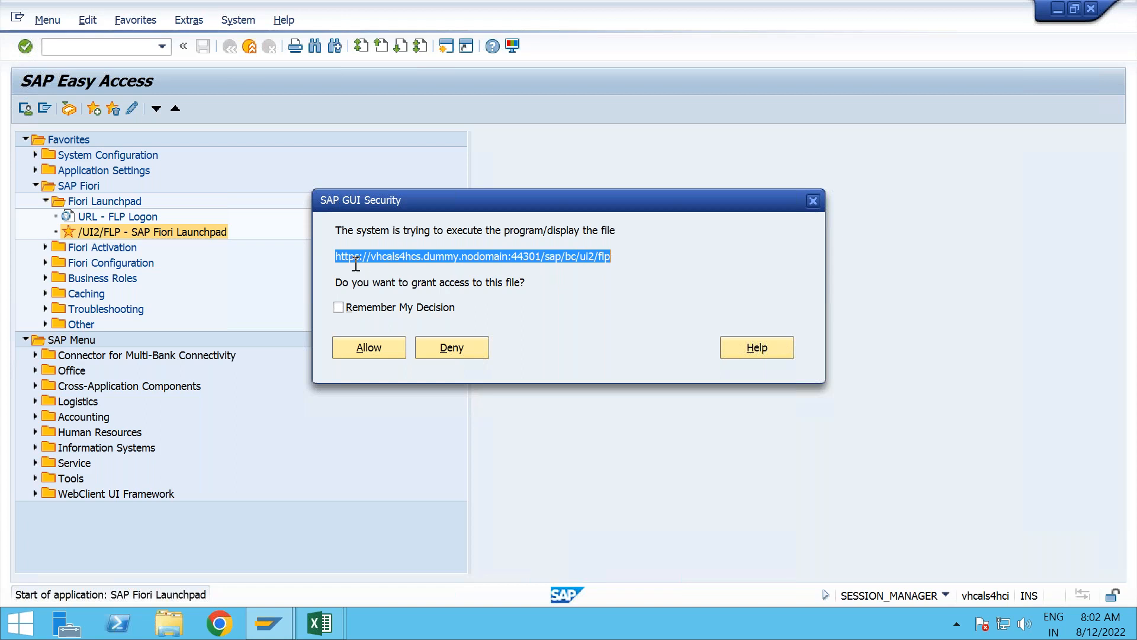
- Switch to Chrome and load the copied Fiori launchpad URL
left_click(236, 629)
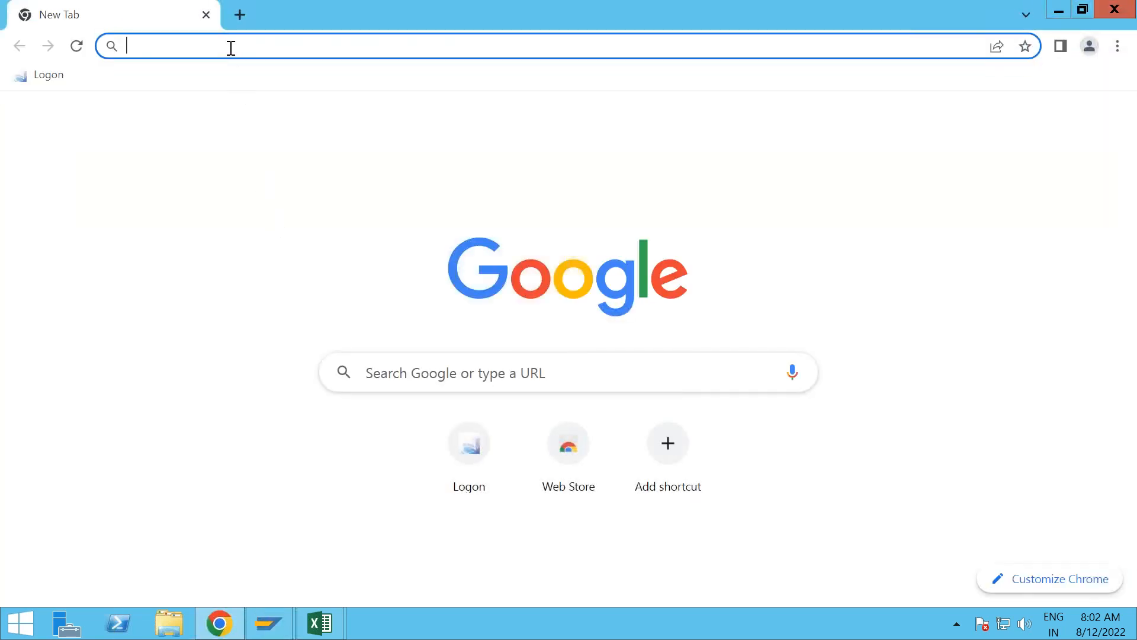
key("ctrl+v")
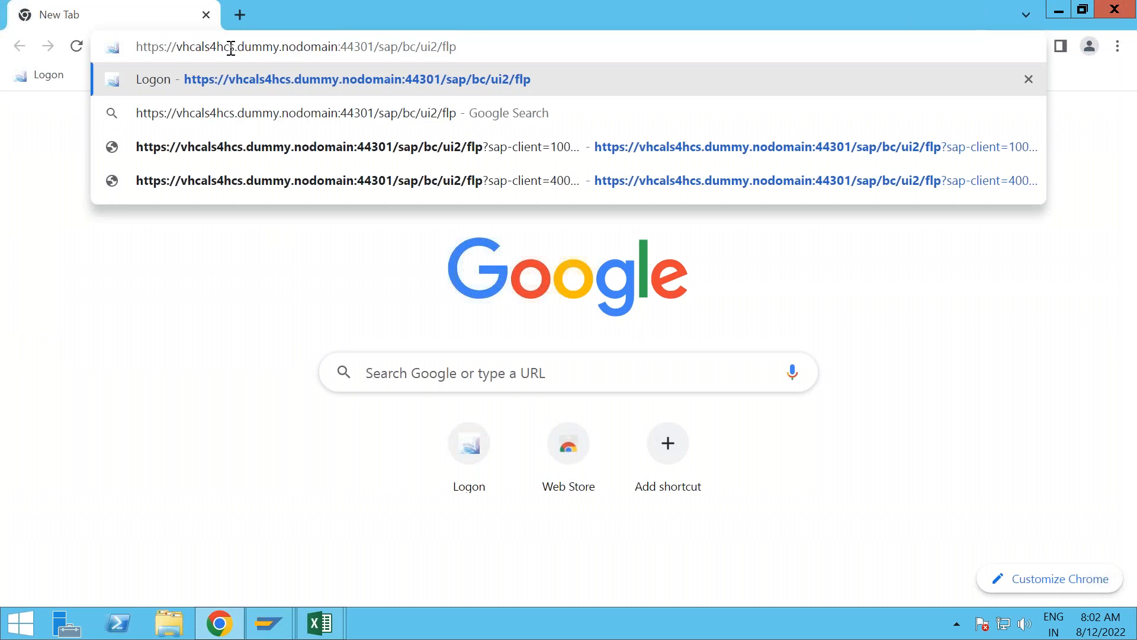
key("Return")
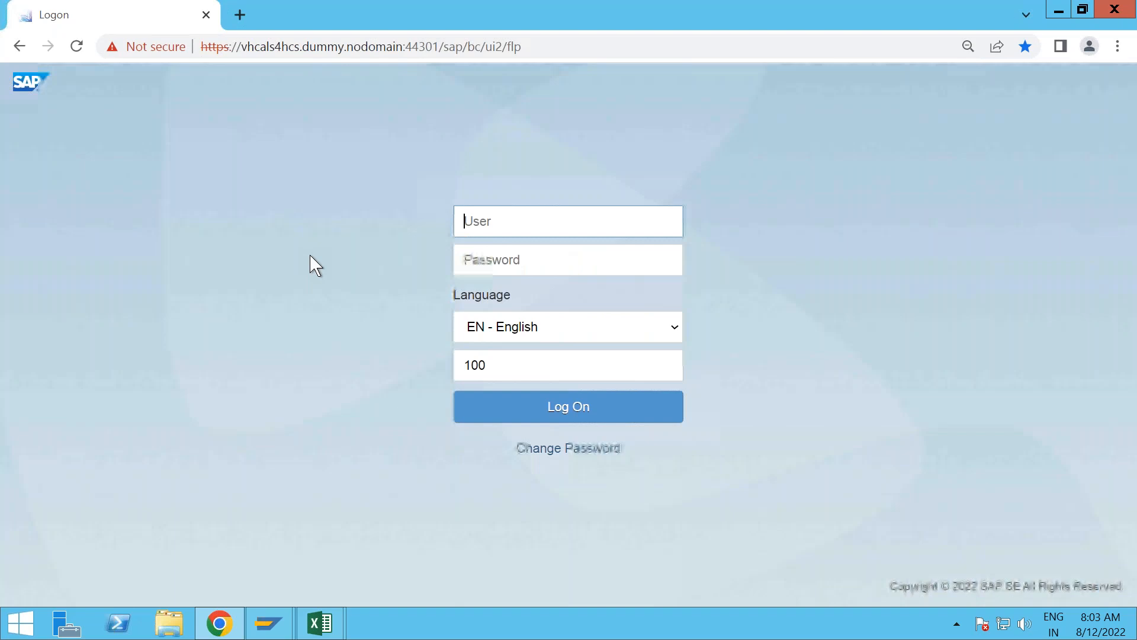
- Log on to the Fiori launchpad by entering the user name and the account password for client 100
type("s")
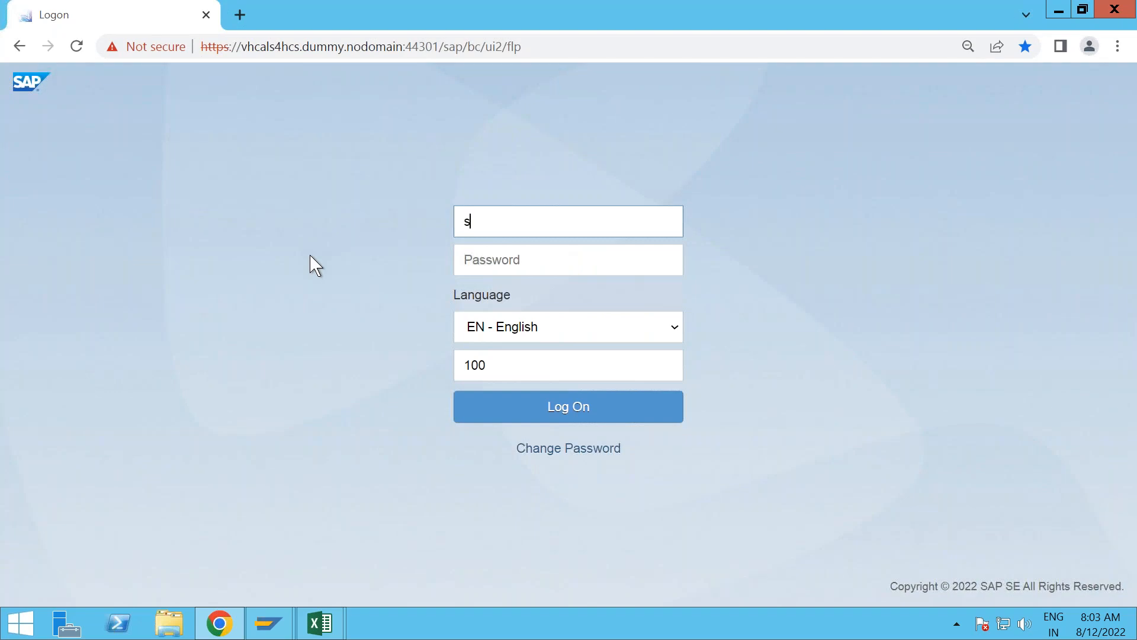
type("4h_pp_1")
key("Tab")
type("••••••")
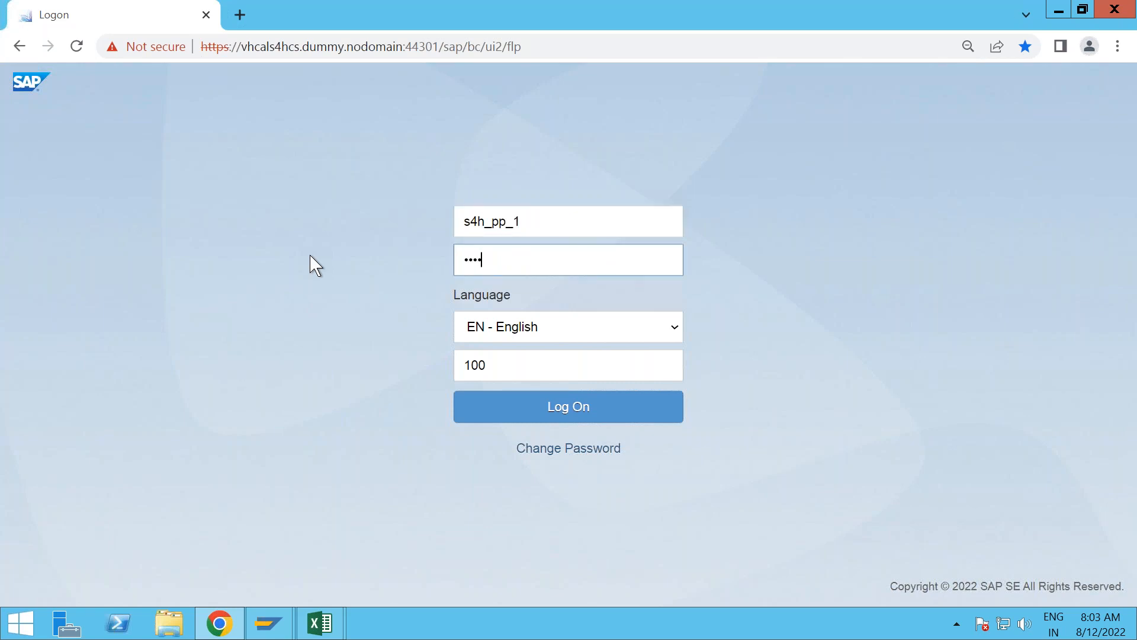
type("•")
double_click(480, 267)
type("•••••••••••")
left_click(501, 406)
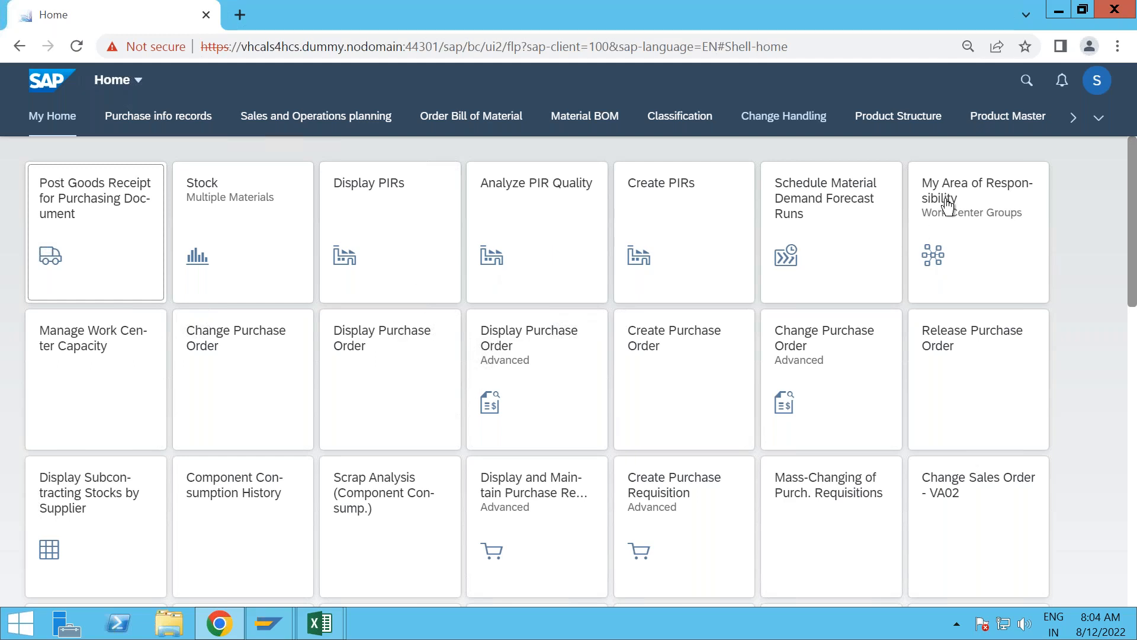
- Open the App Finder and view the Production - Order Display and Production - Master Data Display catalogs
left_click(1099, 84)
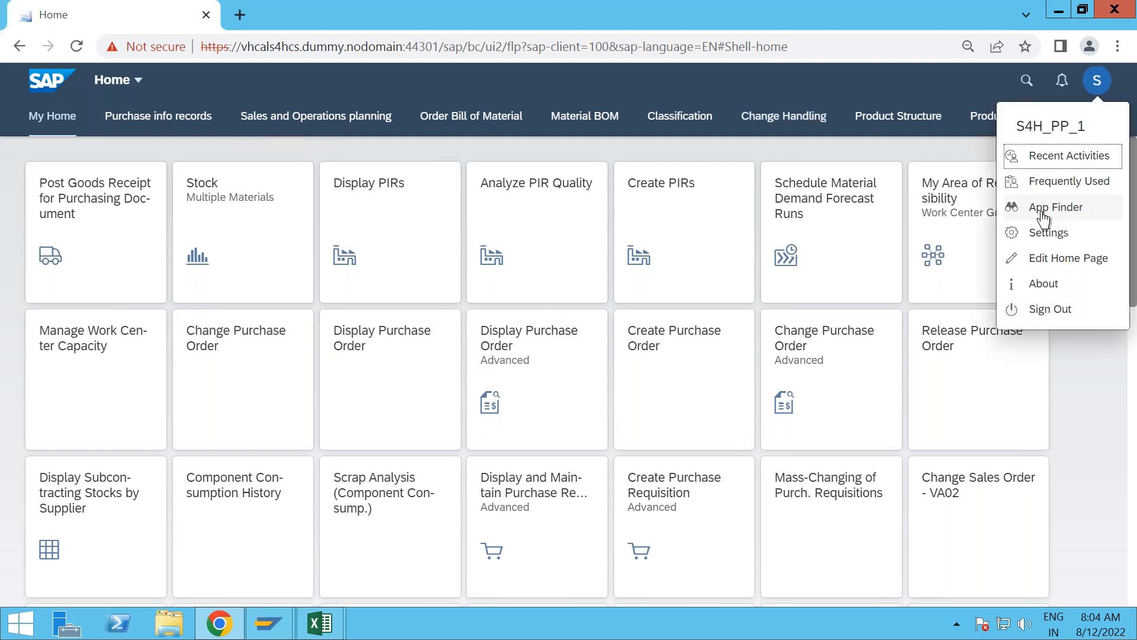
left_click(1069, 214)
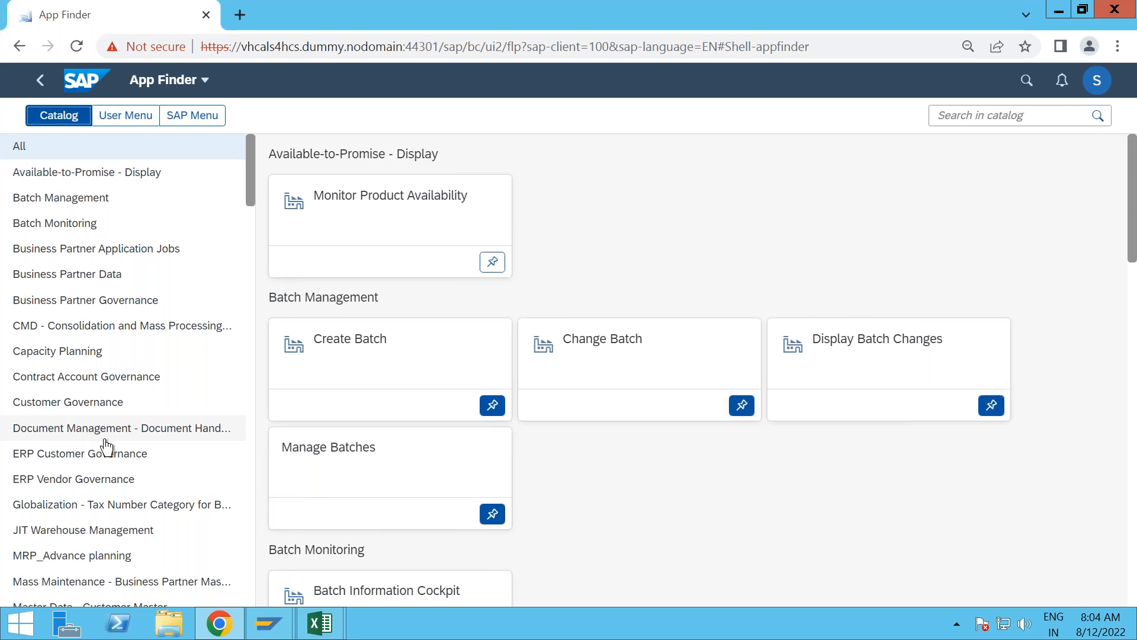
scroll(100, 446, "down", 10)
scroll(106, 446, "down", 6)
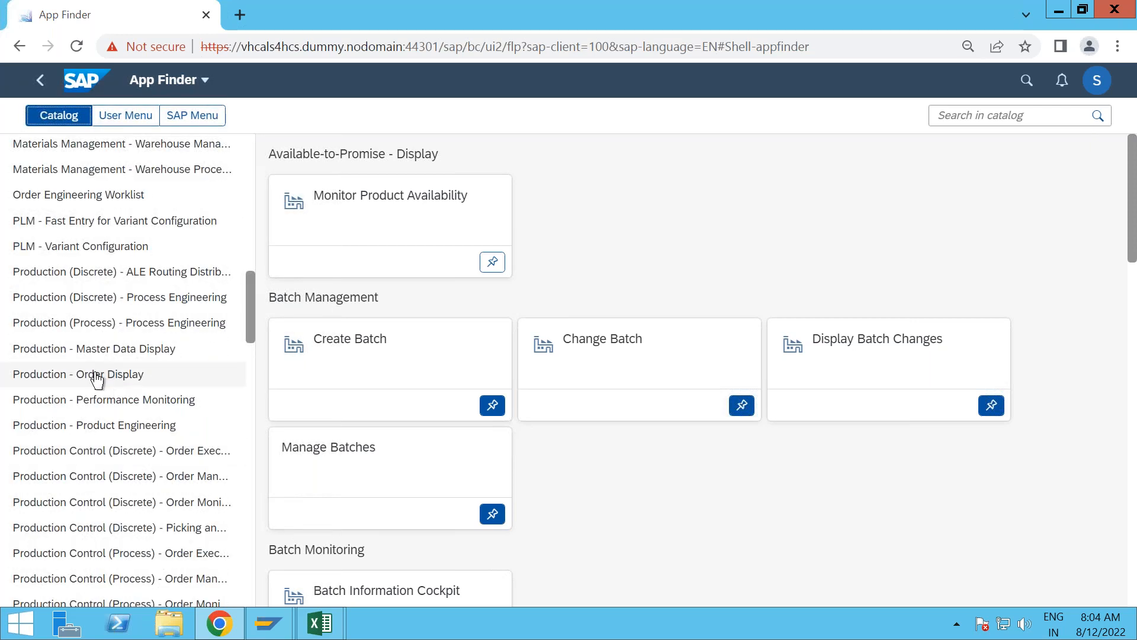
left_click(77, 374)
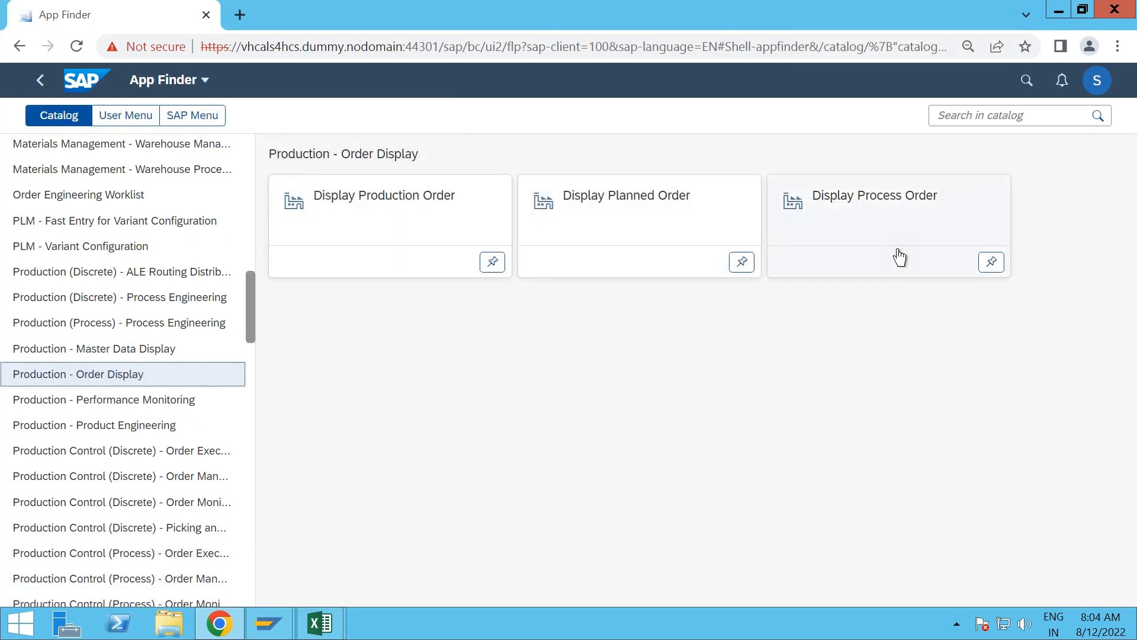
left_click(182, 348)
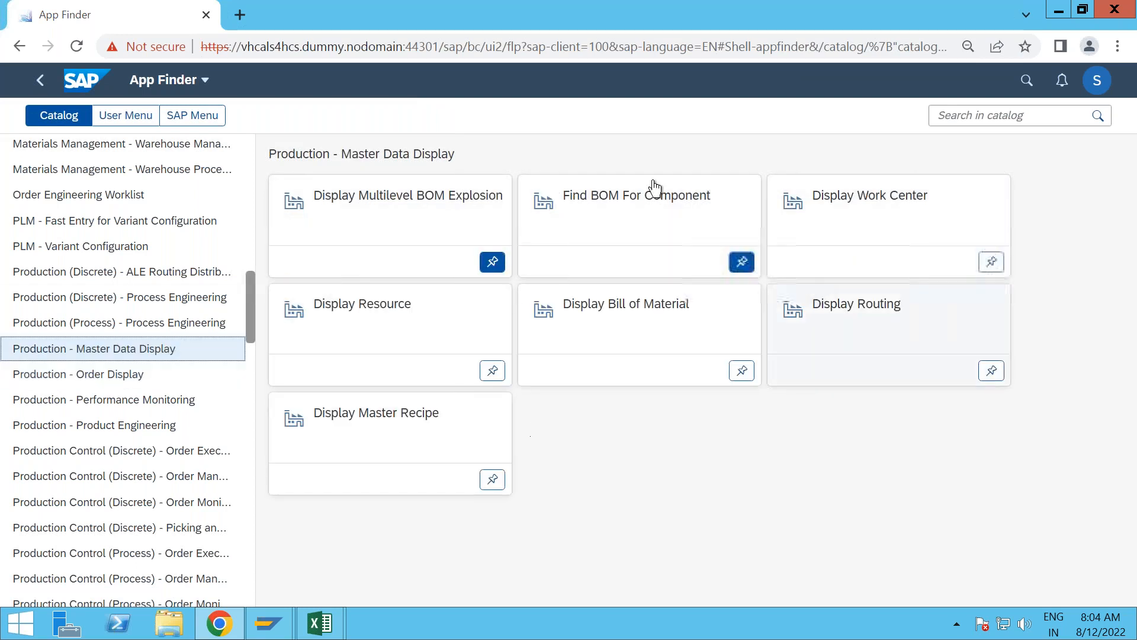
- View the Production (Discrete) - Process Engineering catalog and check the pin option of Display Work Center
left_click(154, 303)
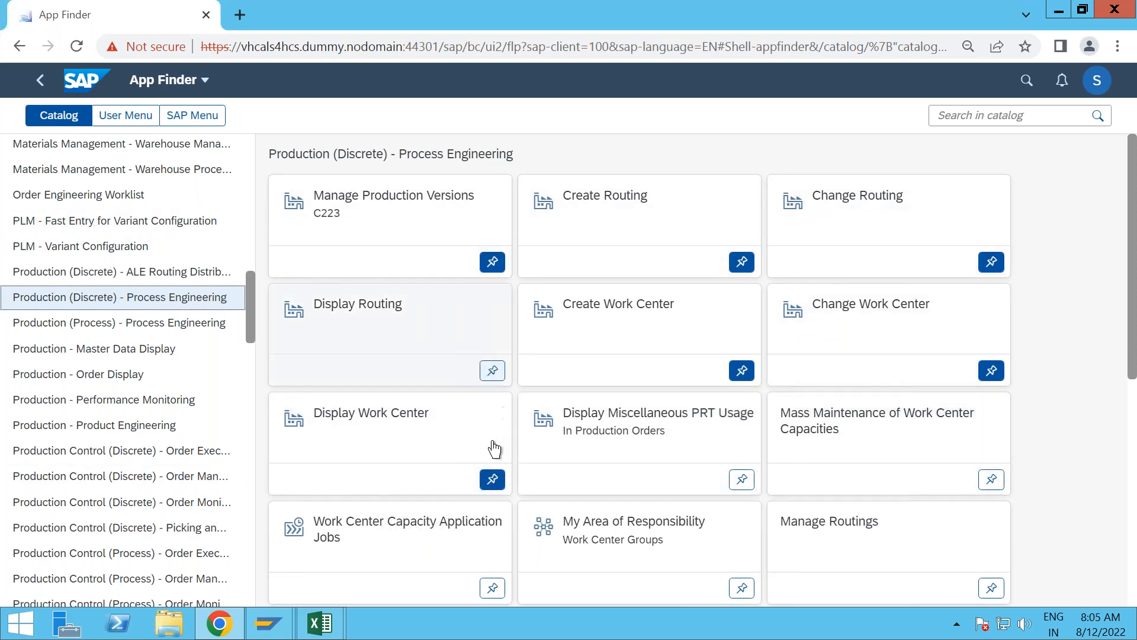
left_click(493, 487)
left_click(493, 487)
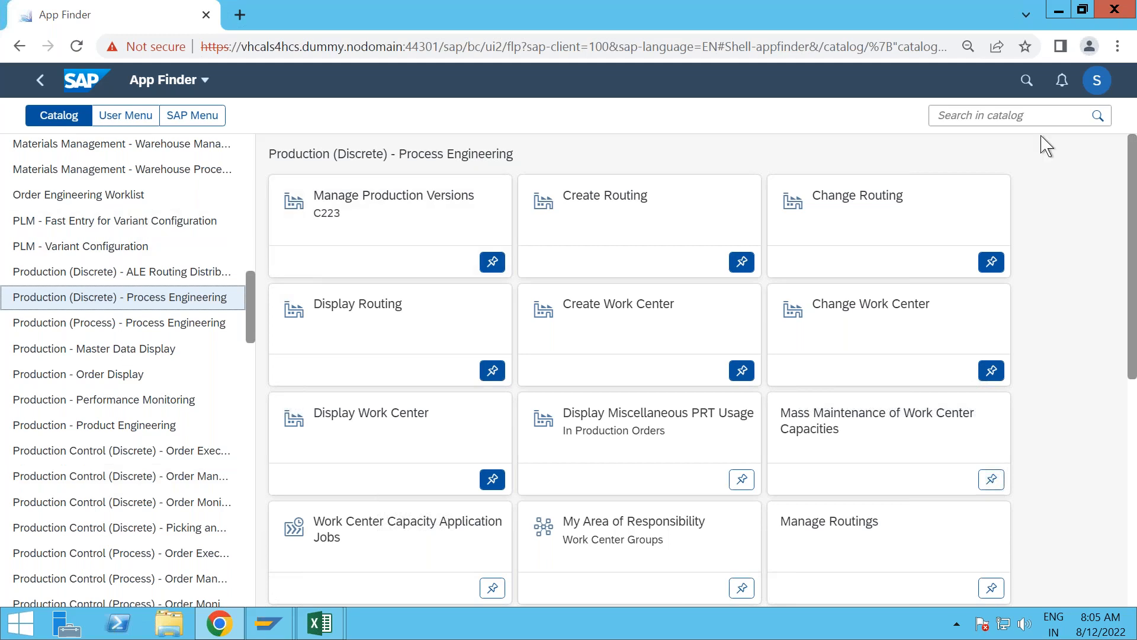
- Search the App Finder catalog for c233
left_click(1055, 120)
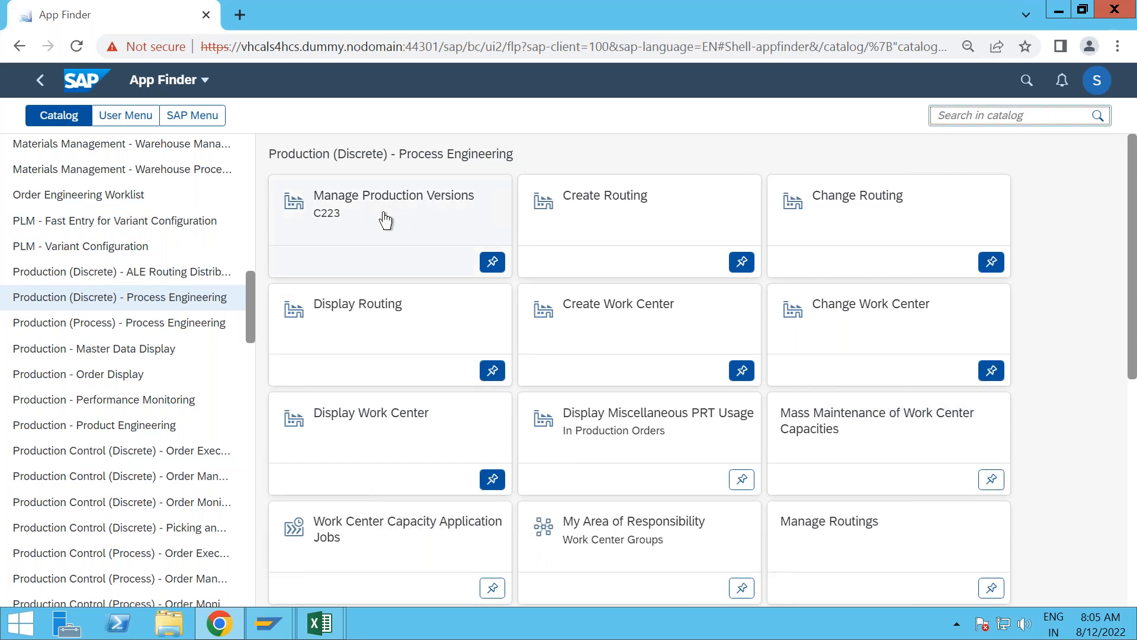
left_click(962, 120)
type("c233")
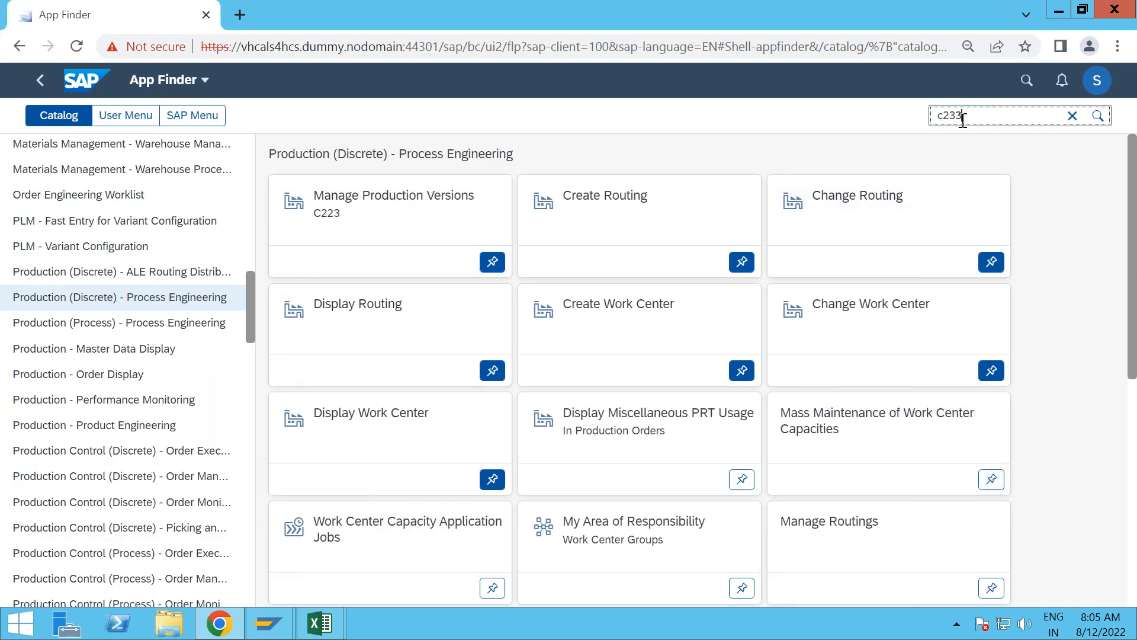
left_click(1102, 117)
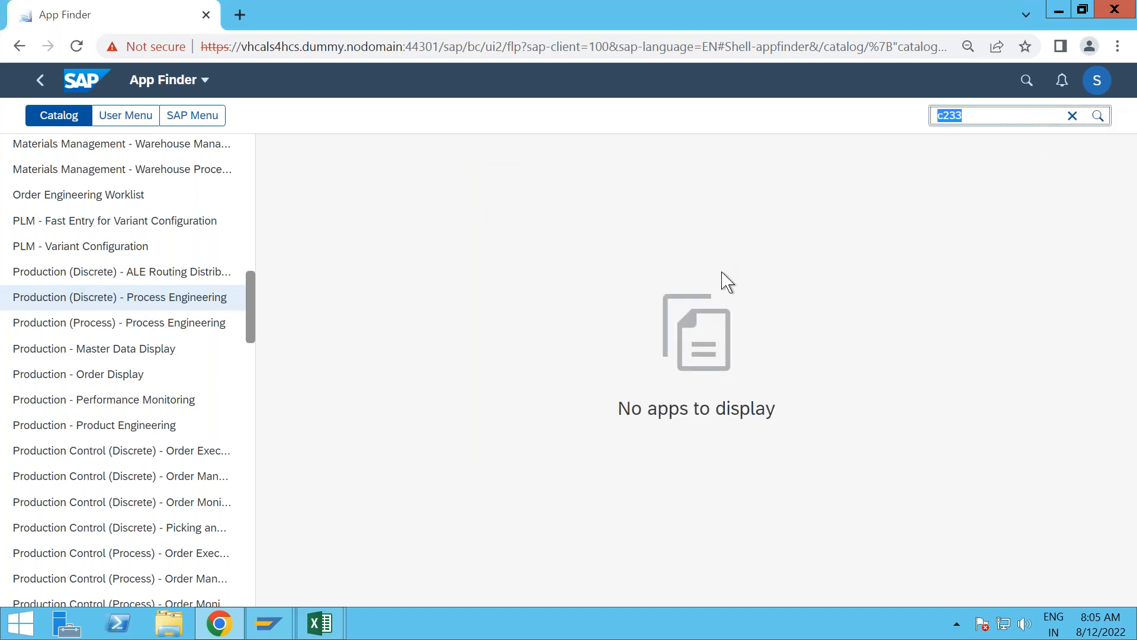
- Search the SAP Menu in the App Finder for c223, and return to the catalog view
left_click(198, 115)
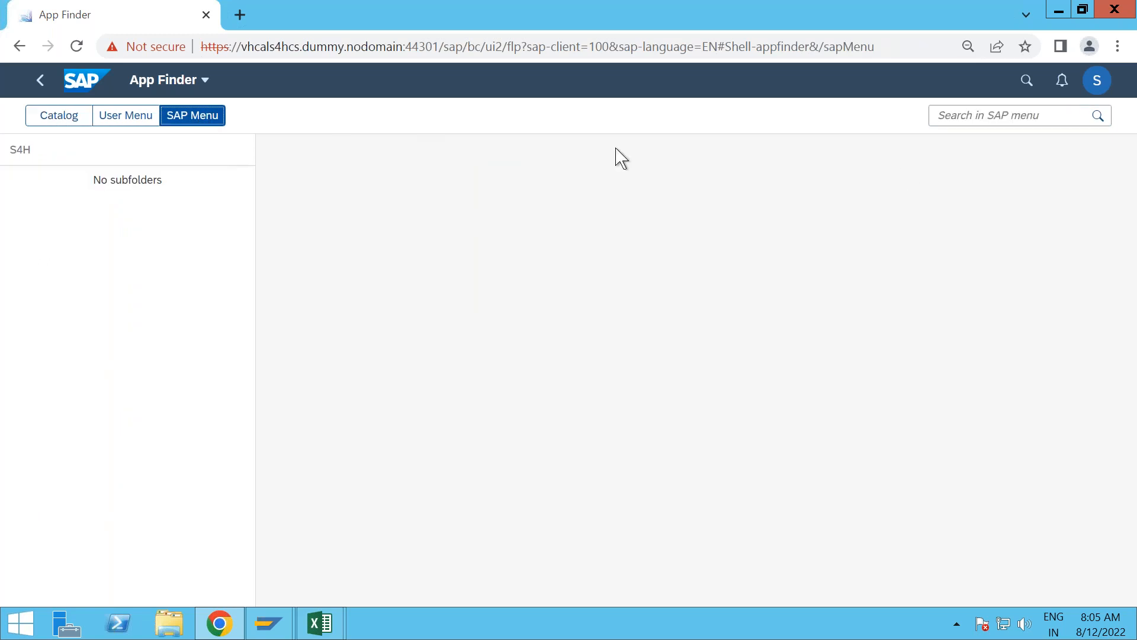
left_click(976, 120)
type("c223")
key("ctrl+a")
key("Return")
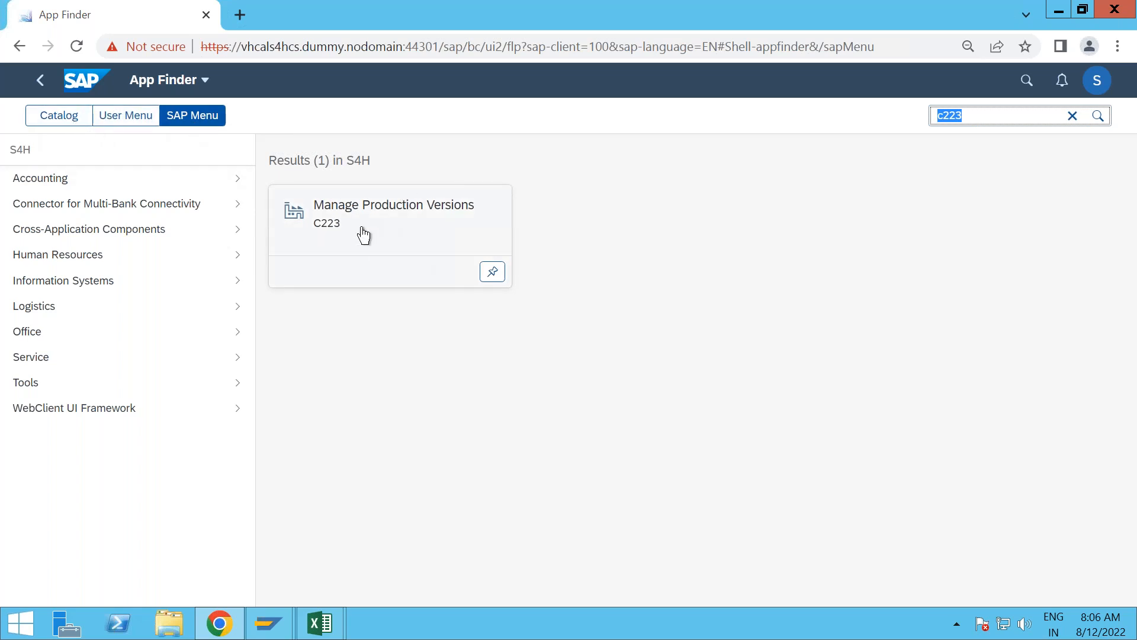
left_click(70, 116)
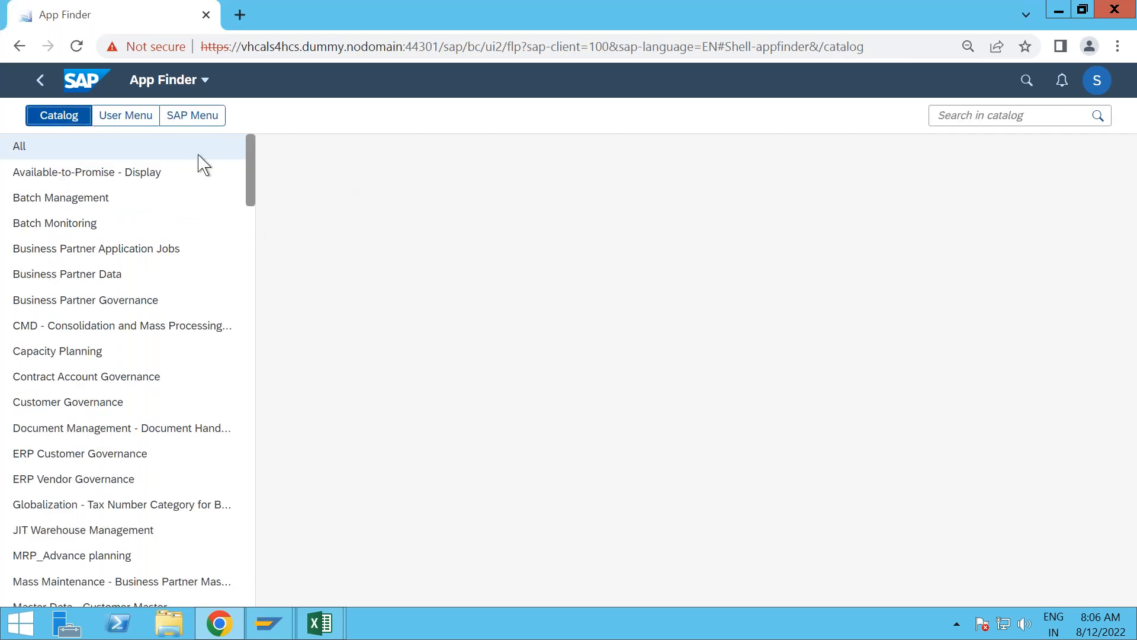
- Return to the Production (Discrete) - Process Engineering catalog and view the user menu options
left_click(46, 88)
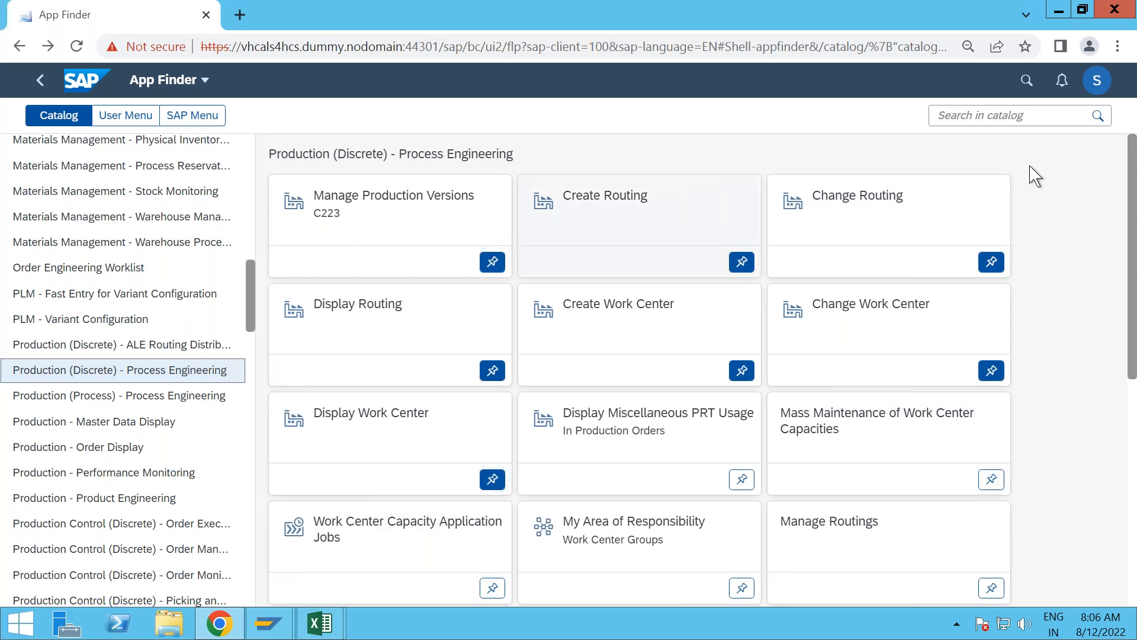
left_click(1097, 82)
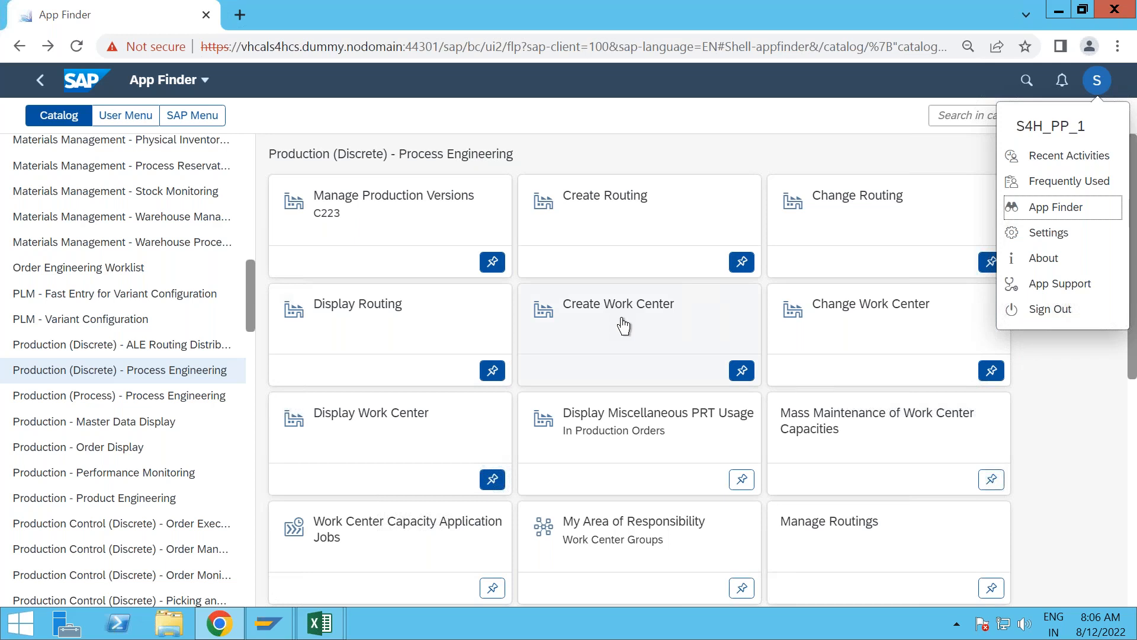
- Switch to the SAP Easy Access window, dismiss its security prompt without granting access, and return to the App Finder in Chrome
left_click(268, 623)
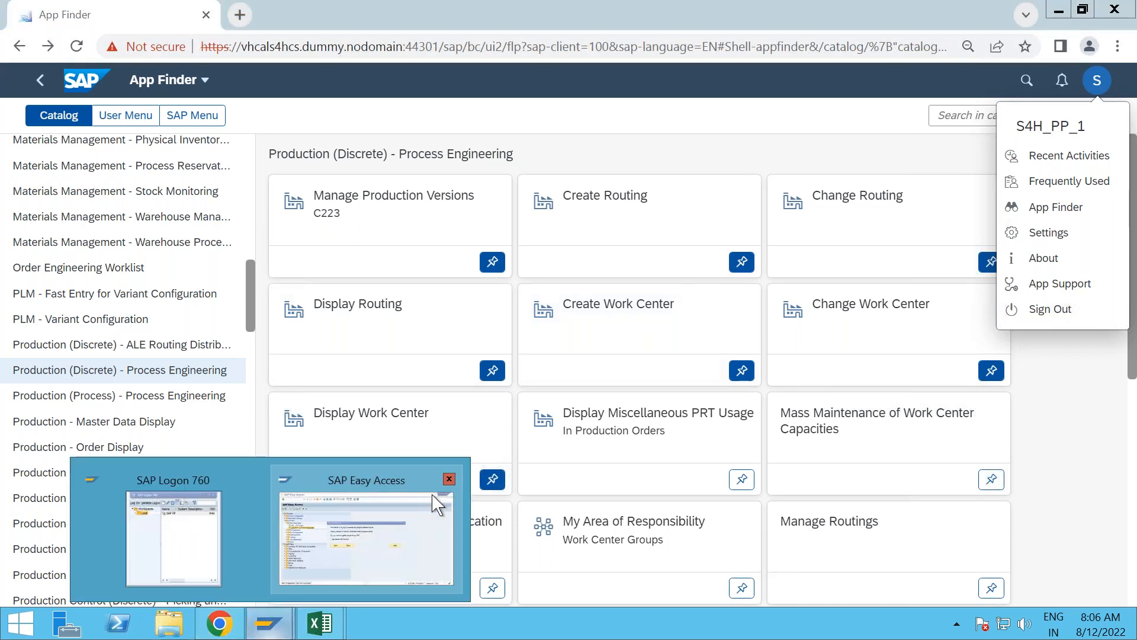
left_click(436, 504)
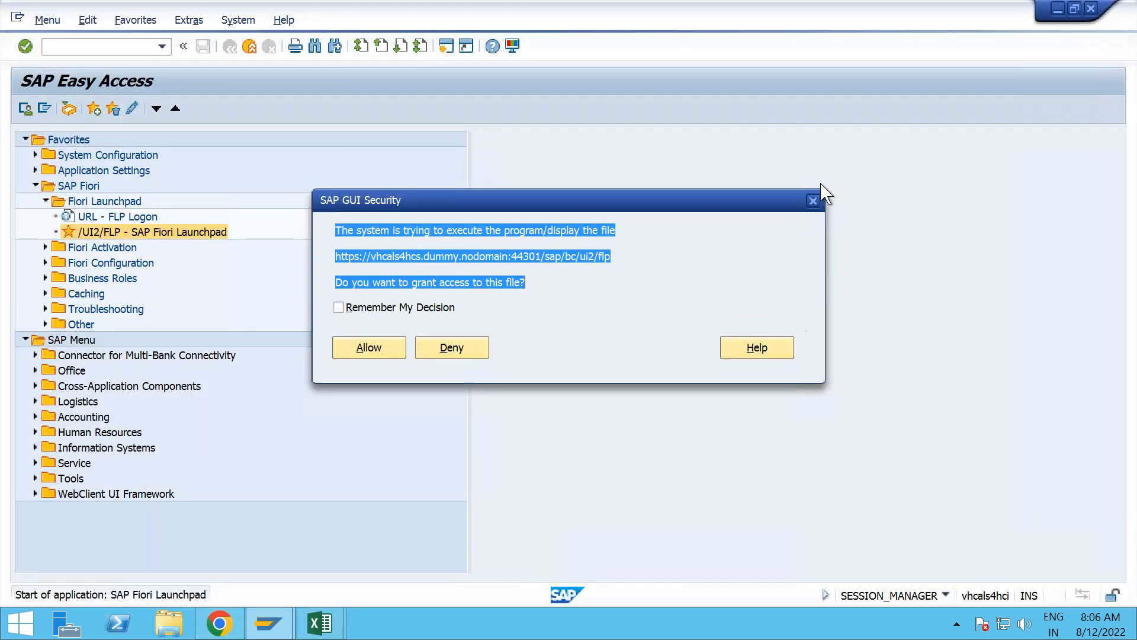
left_click(813, 201)
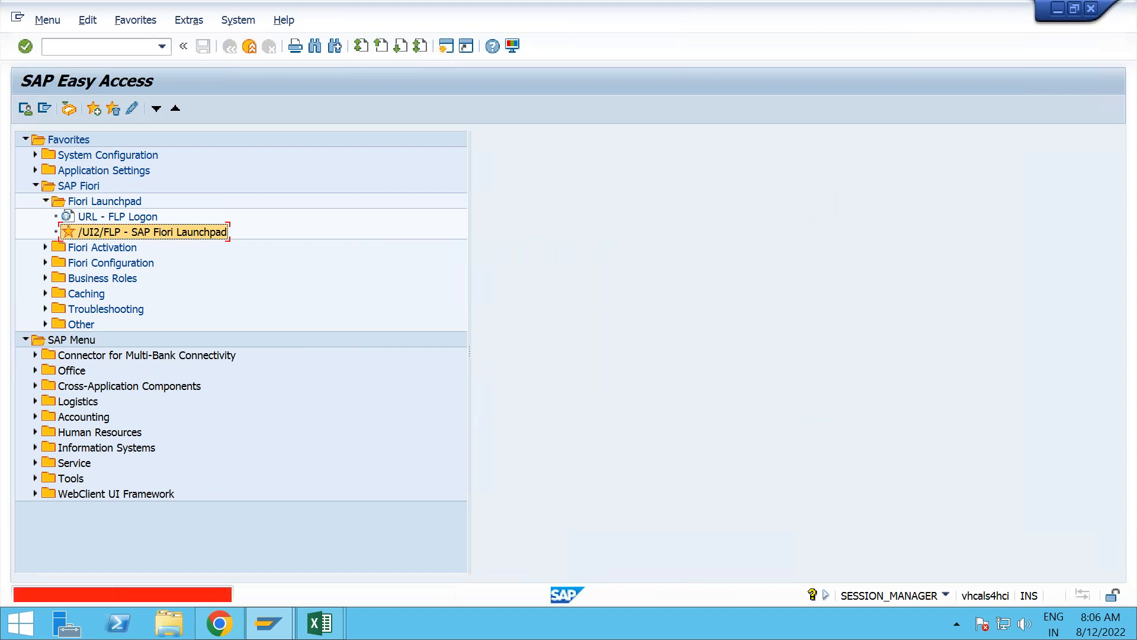
key("alt+Tab")
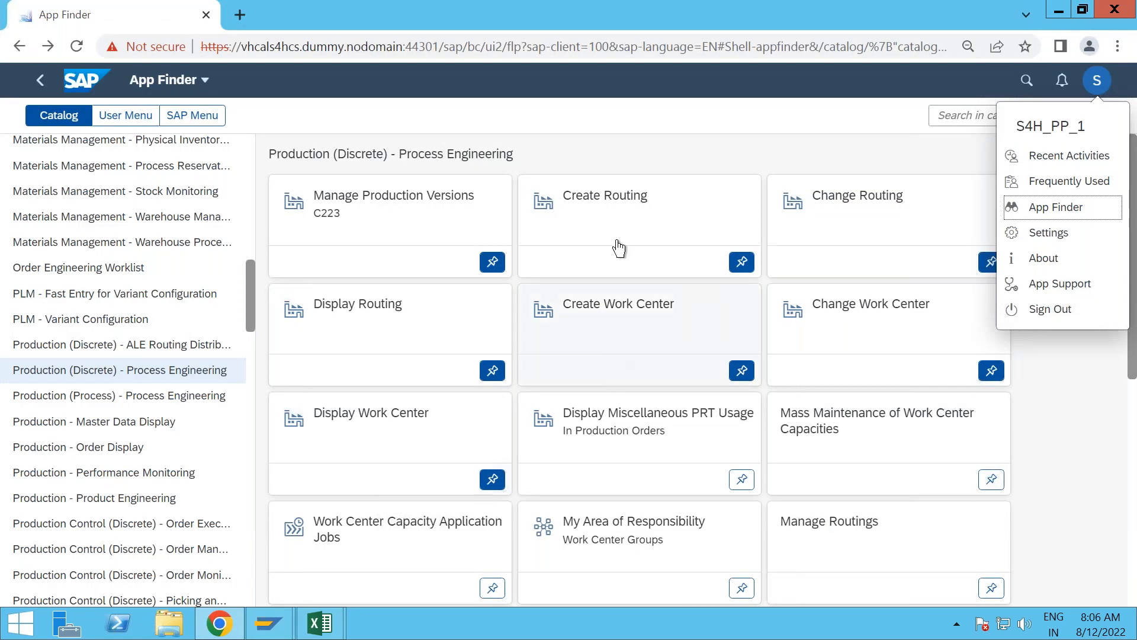
left_click(643, 125)
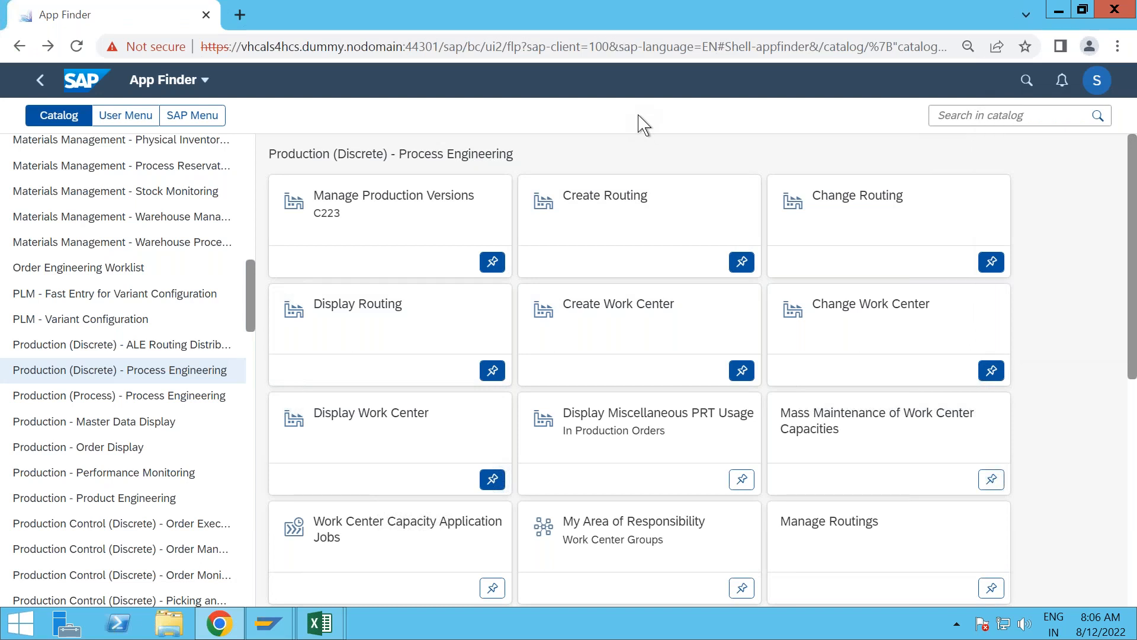
- Go to the launchpad home page and search the apps for create material
left_click(83, 80)
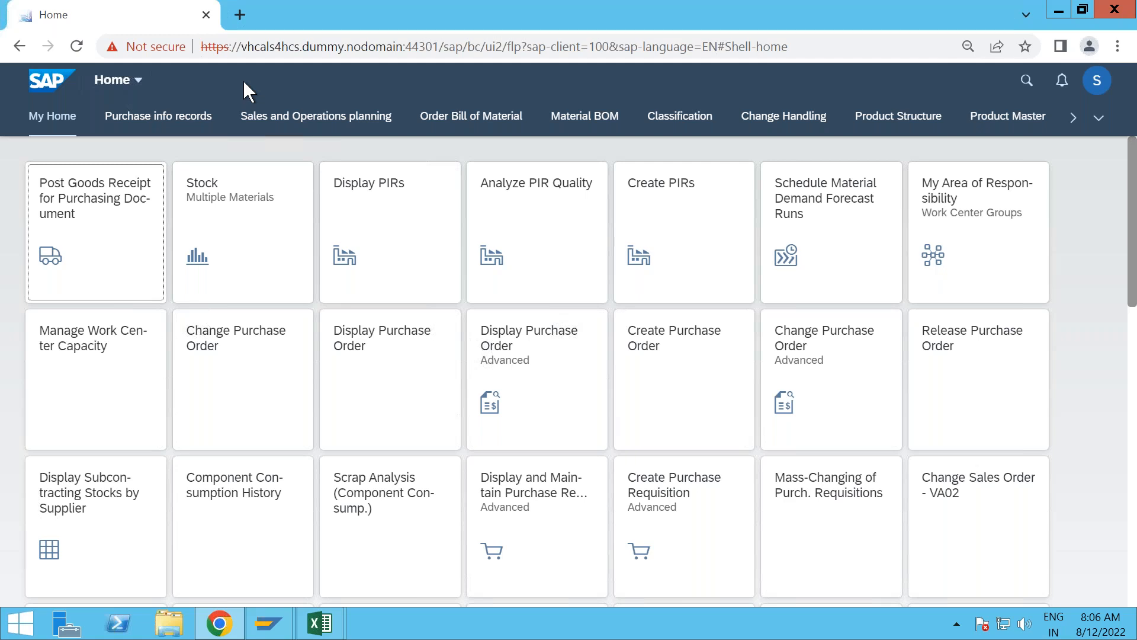
left_click(1026, 83)
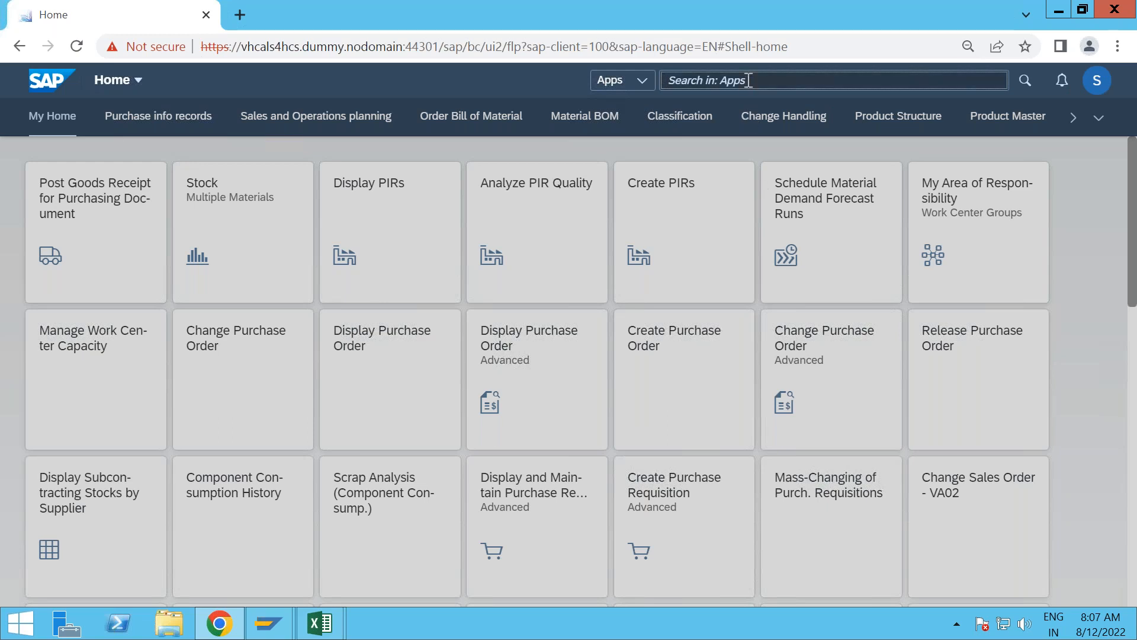
type("crea")
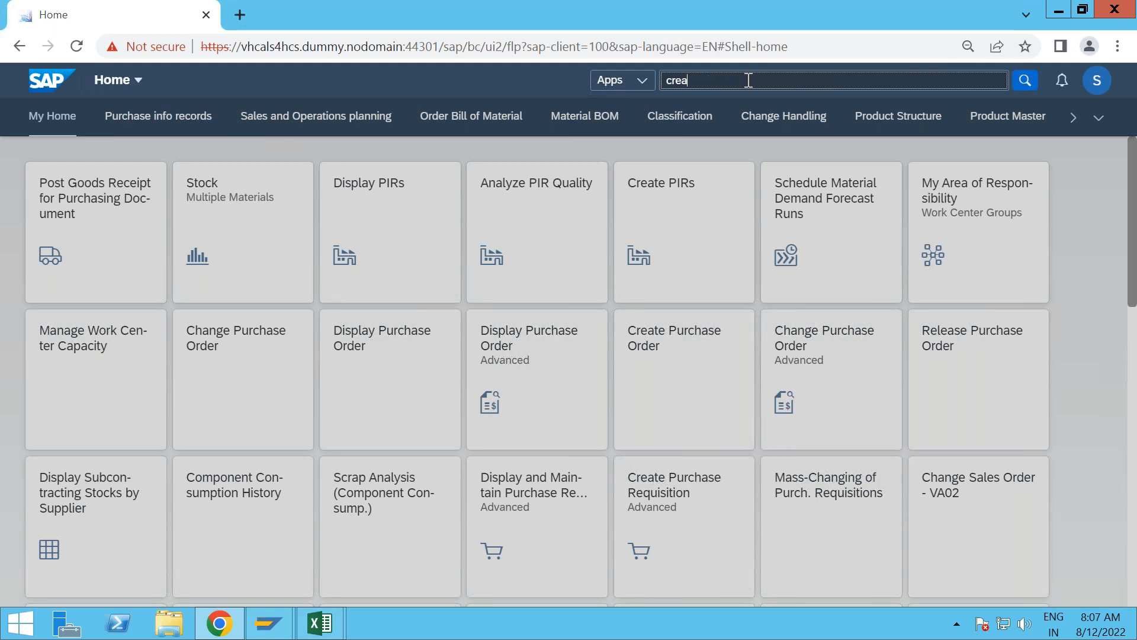
type("te material")
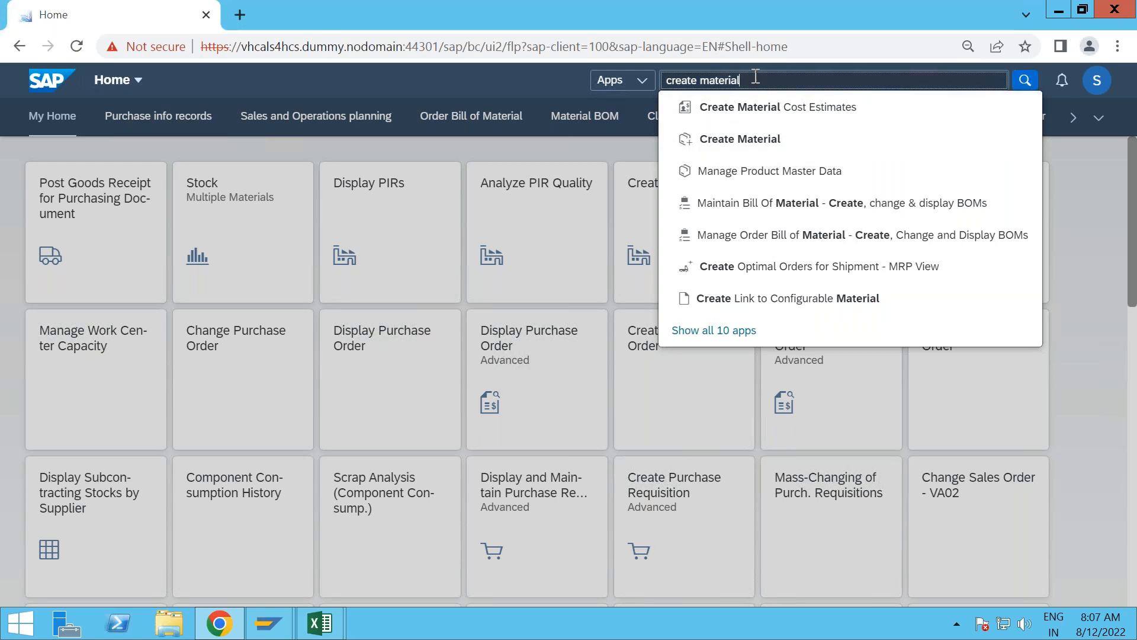
- Search the launchpad apps for transaction code mm01 instead, and clear the search term
left_click_drag(753, 80, 664, 86)
type("mm01")
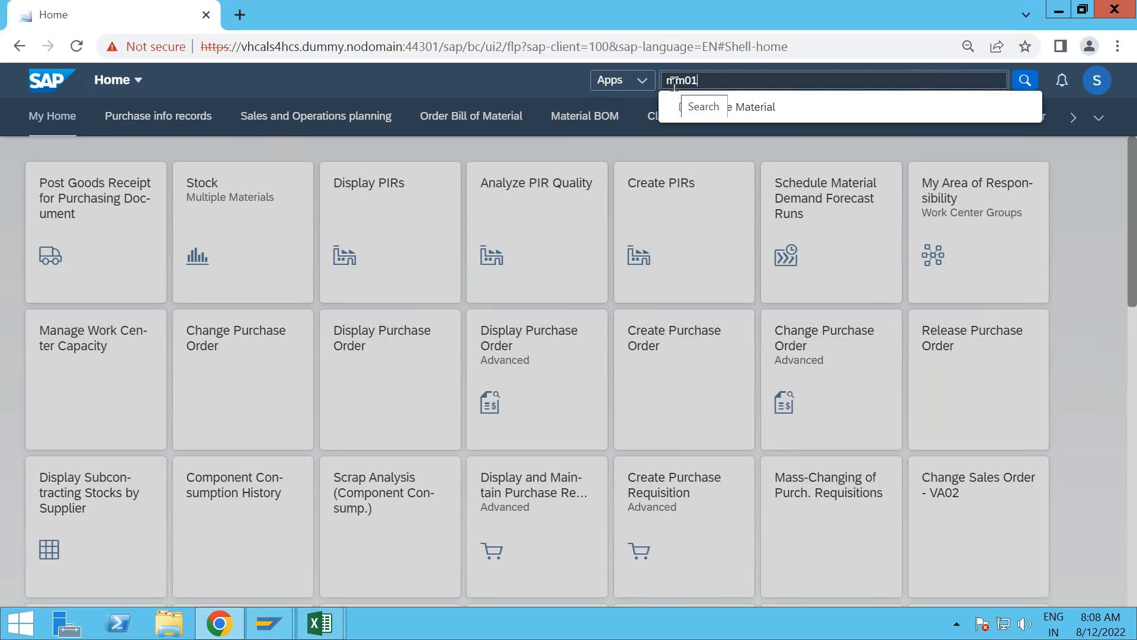
key("BackSpace")
key("BackSpace")
key("BackSpace")
key("BackSpace")
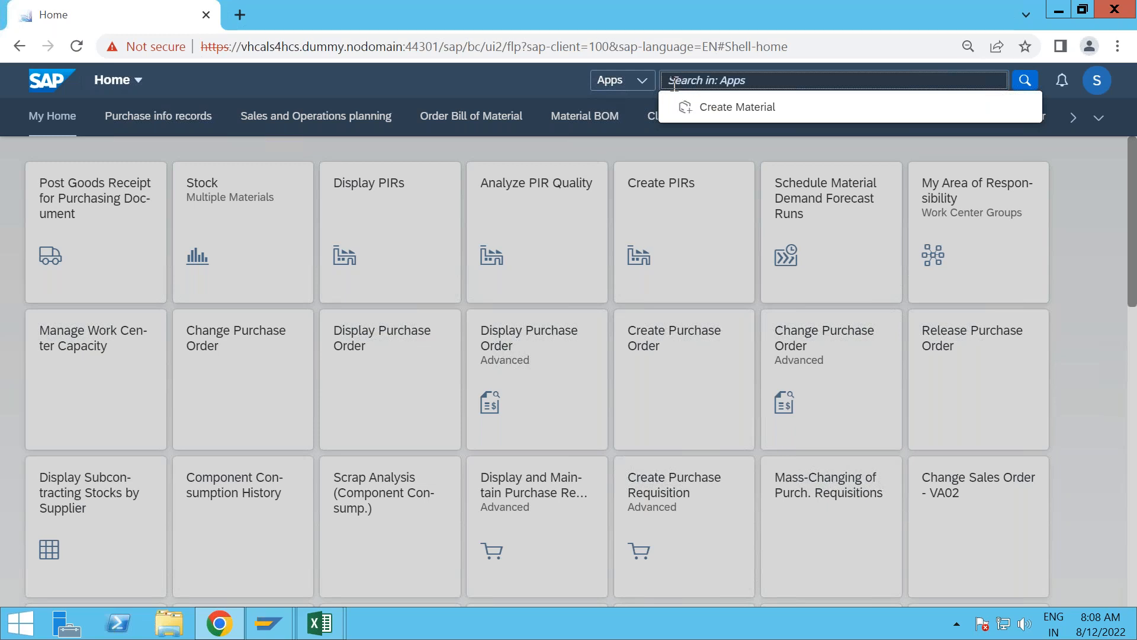
- Search the launchpad apps for create material and open the Create Material app
type("create")
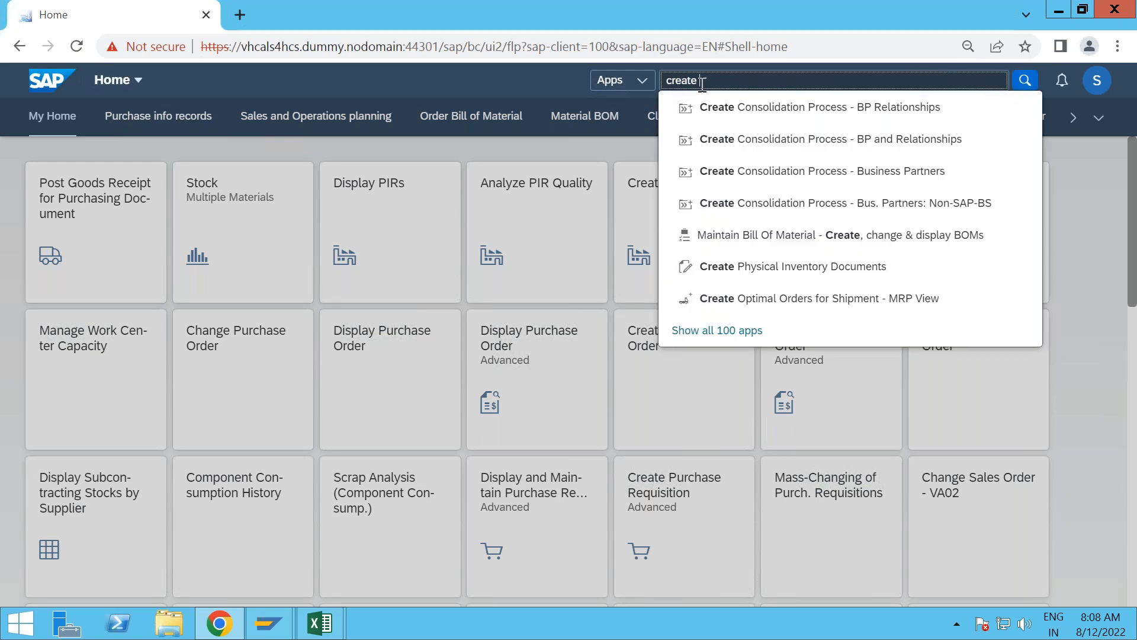
type(" materail")
key("BackSpace")
key("BackSpace")
key("BackSpace")
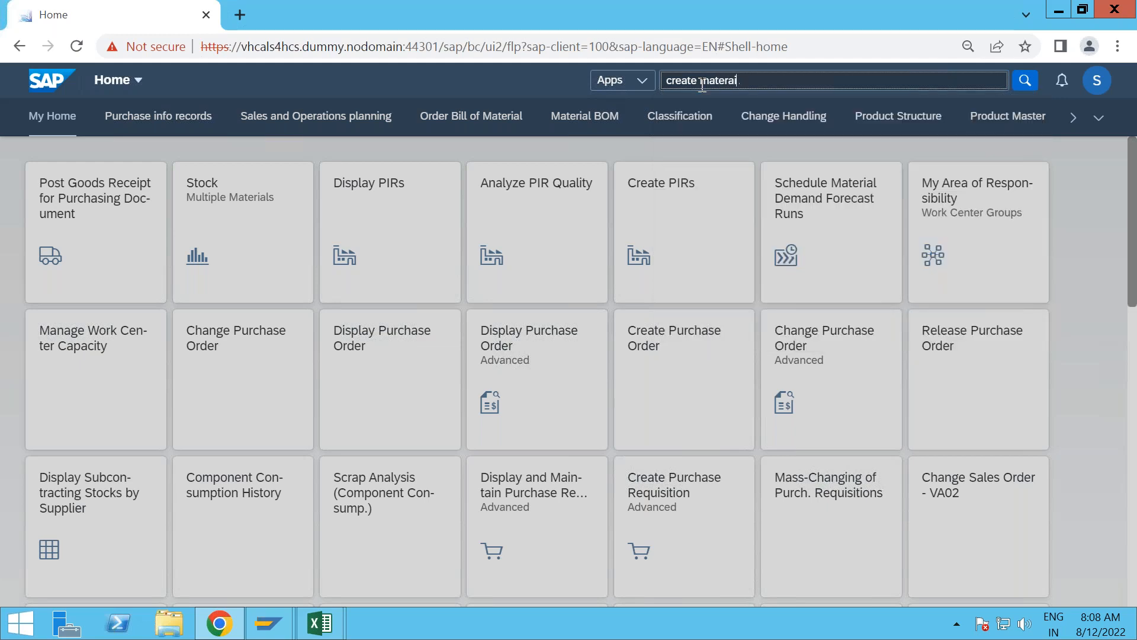
type("ial")
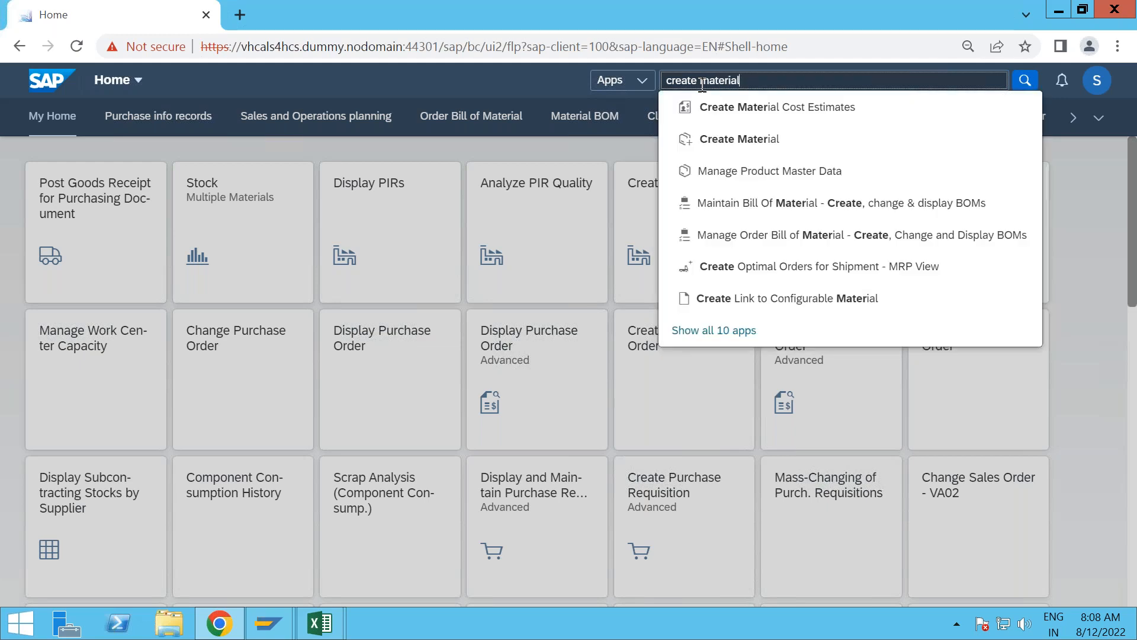
left_click(724, 143)
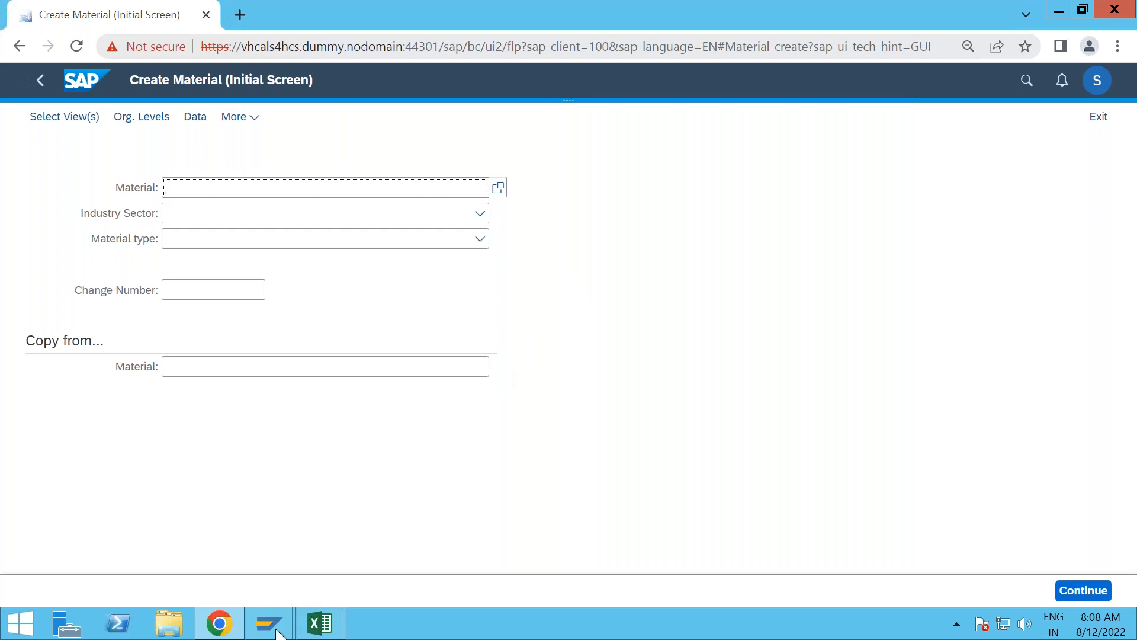
- Compare the SAP Easy Access window in SAP GUI with the Create Material initial screen in Chrome
mouse_move(277, 633)
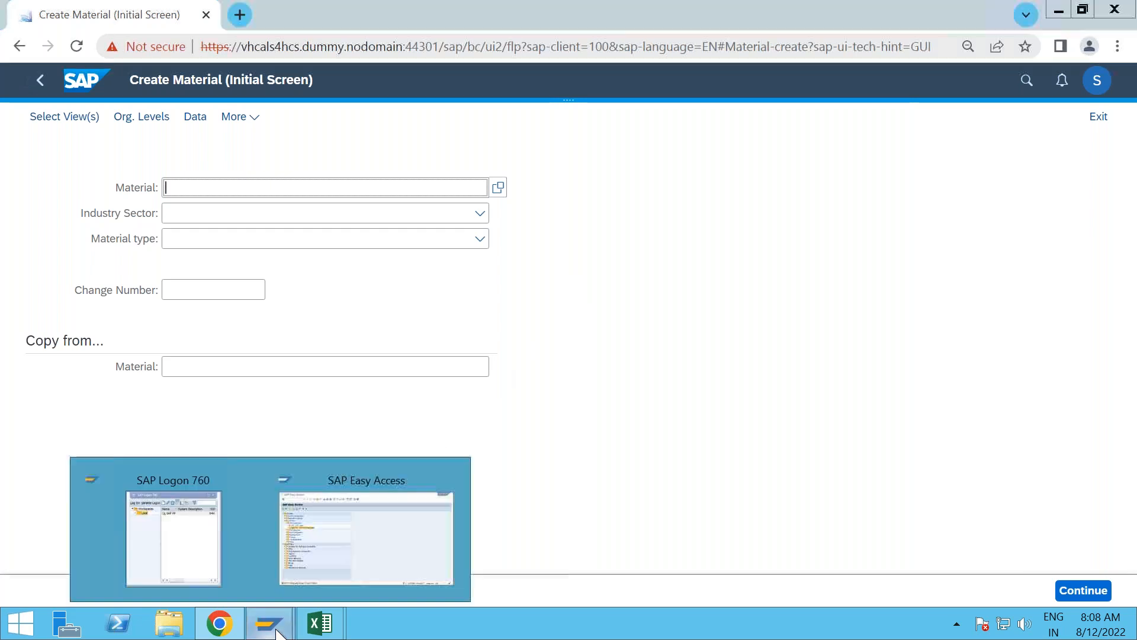
left_click(367, 531)
left_click(364, 521)
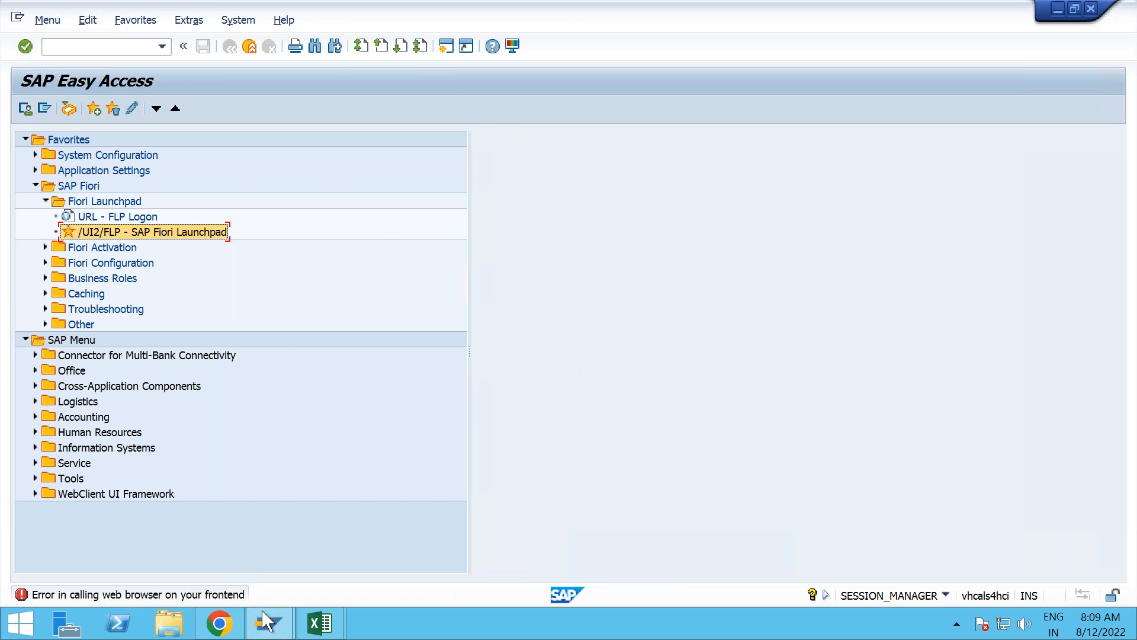
left_click(219, 623)
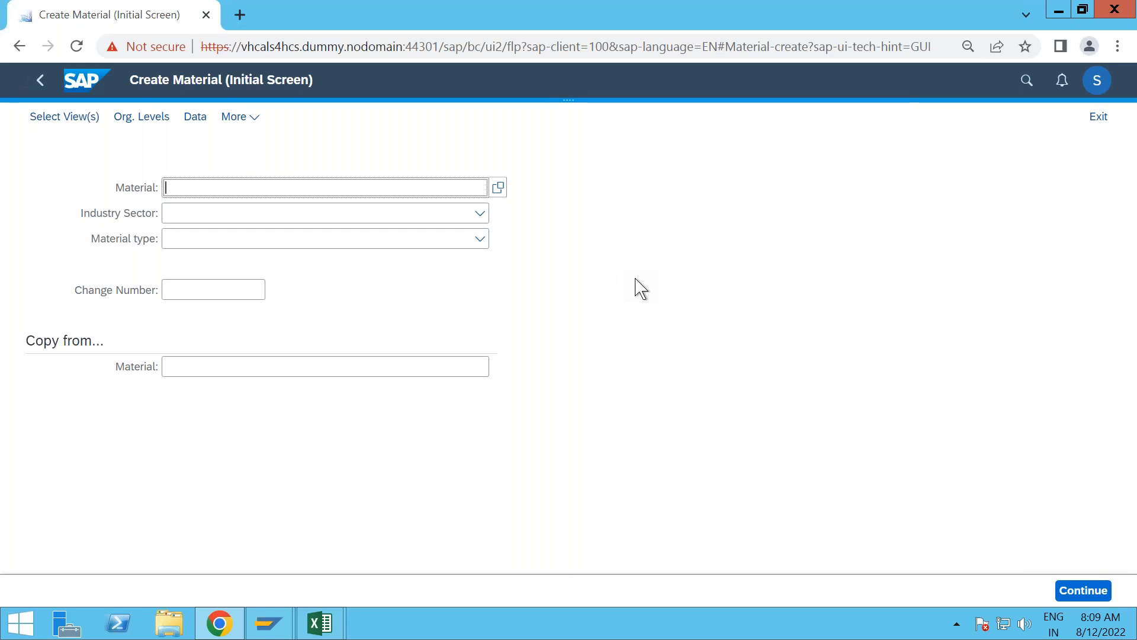
left_click(269, 622)
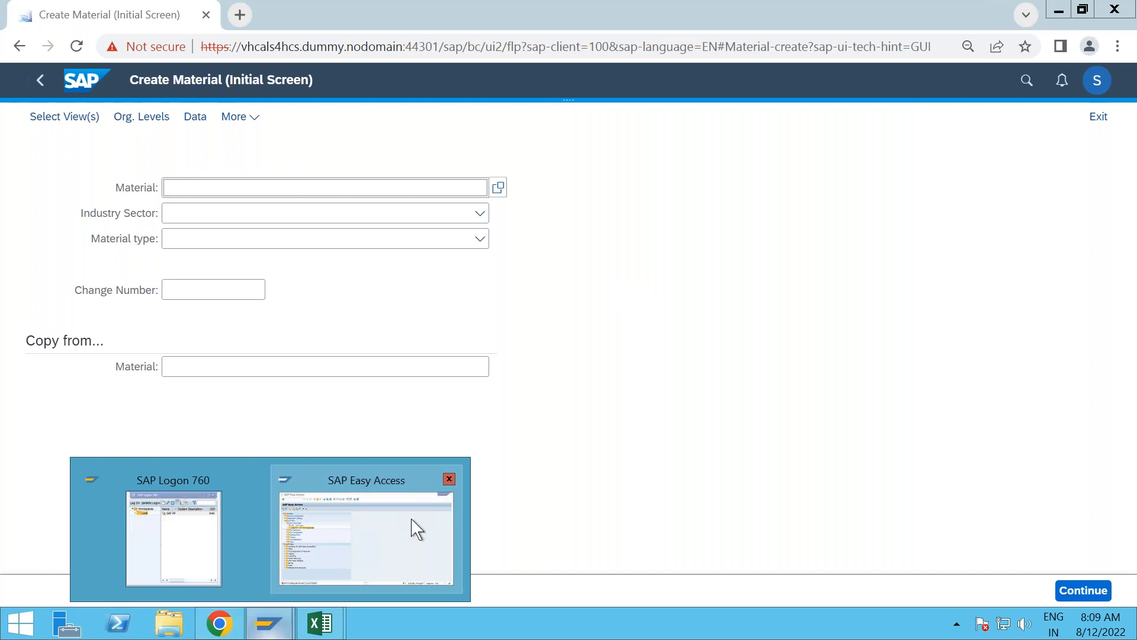
left_click(414, 527)
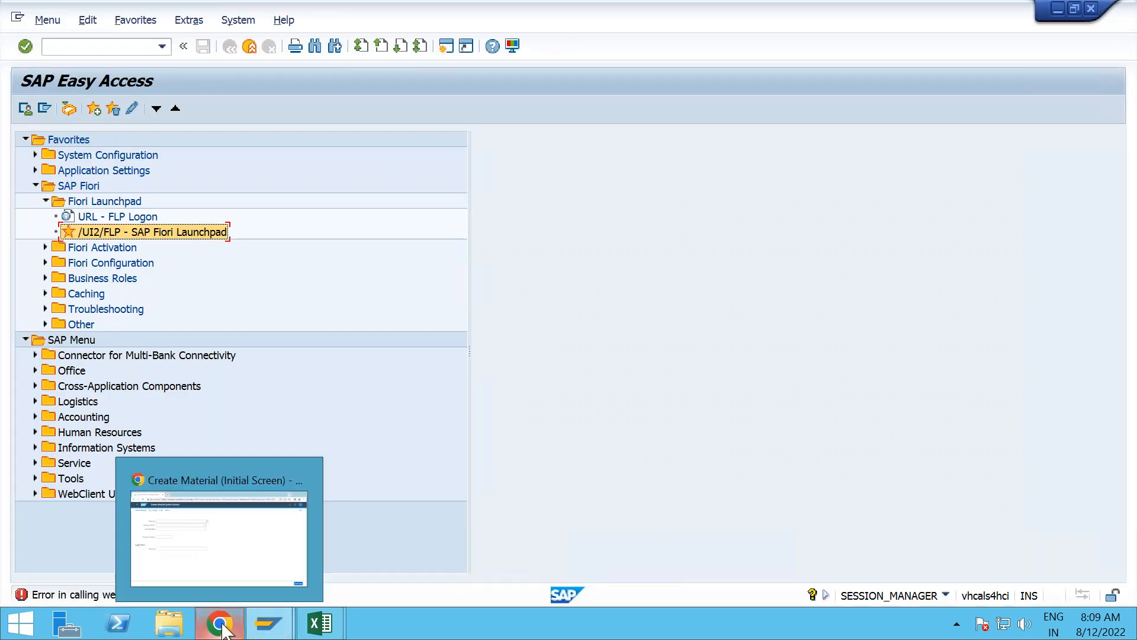
left_click(231, 585)
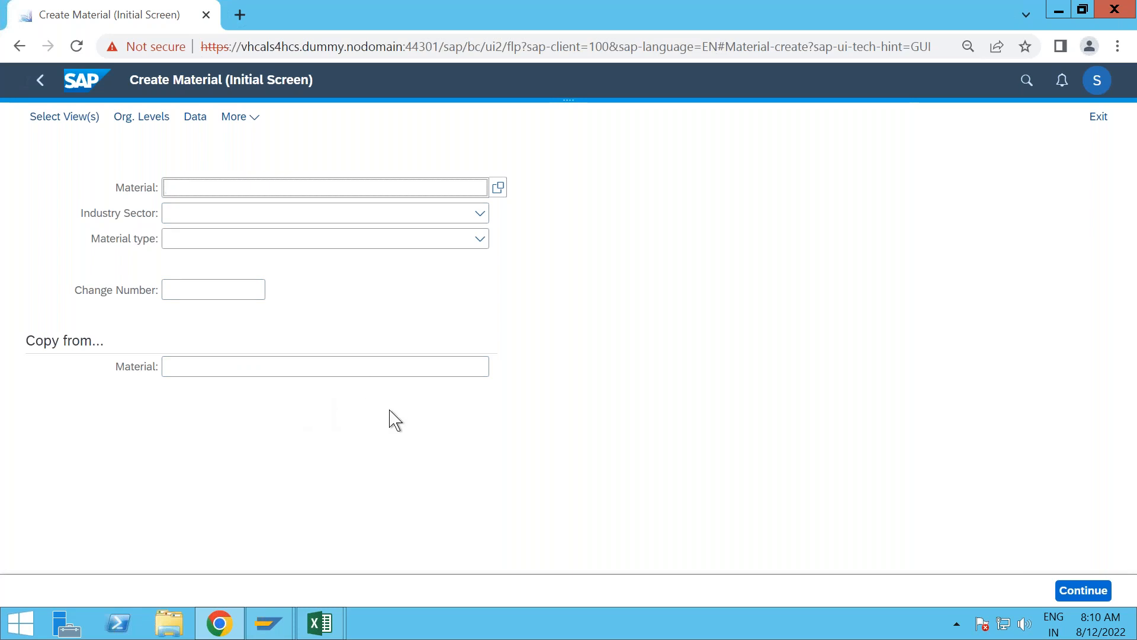
- Switch to Excel, show the August batch data workbook, and close the May-June batch data workbook
left_click(318, 637)
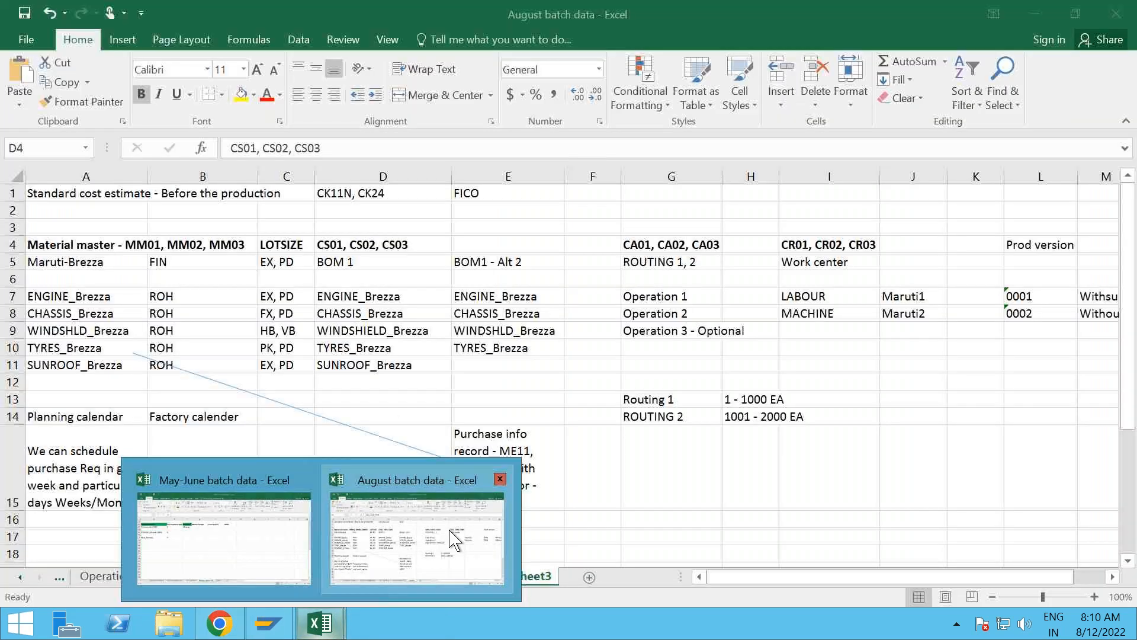
left_click(453, 540)
left_click(320, 623)
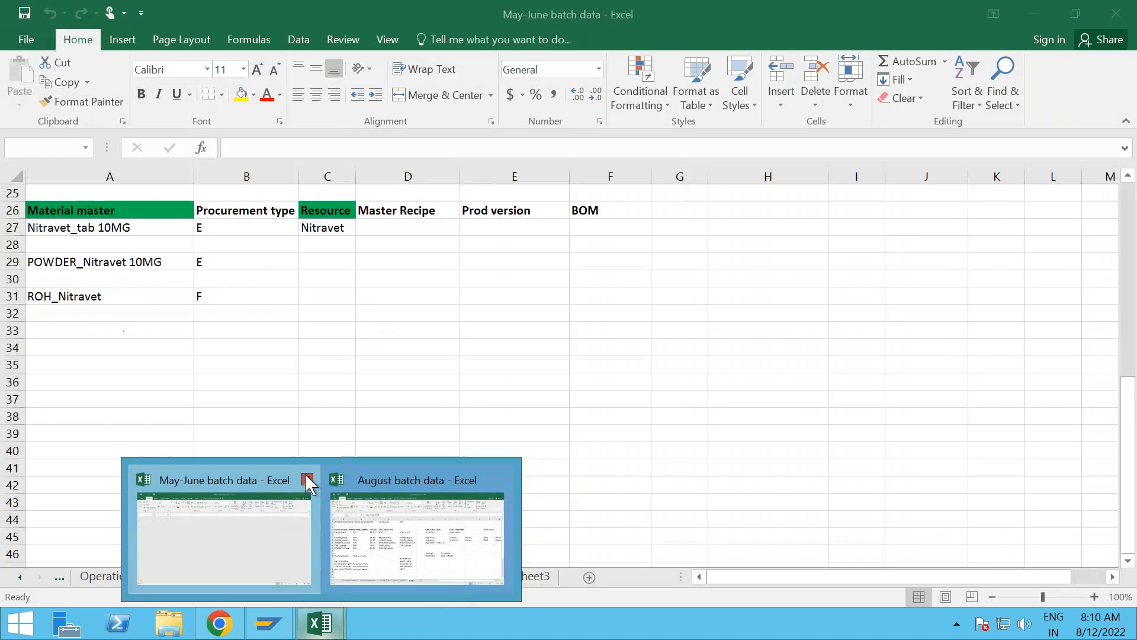
left_click(307, 478)
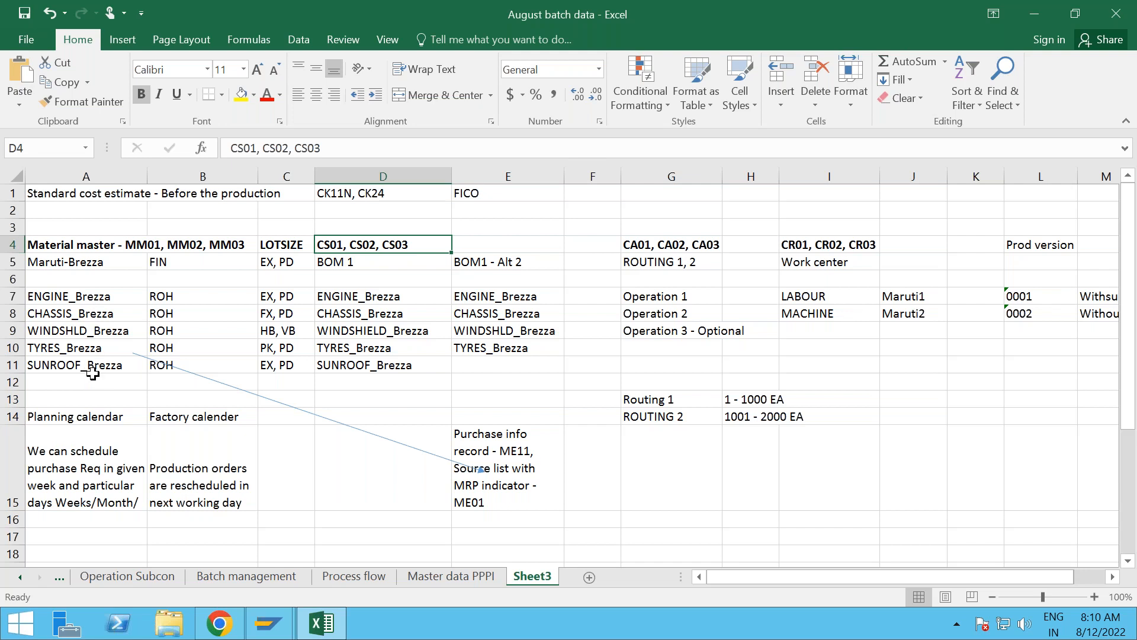
- Copy Maruti-Brezza from cell A5 of the August batch data workbook into the Material field of the Create Material screen in Chrome
left_click(91, 260)
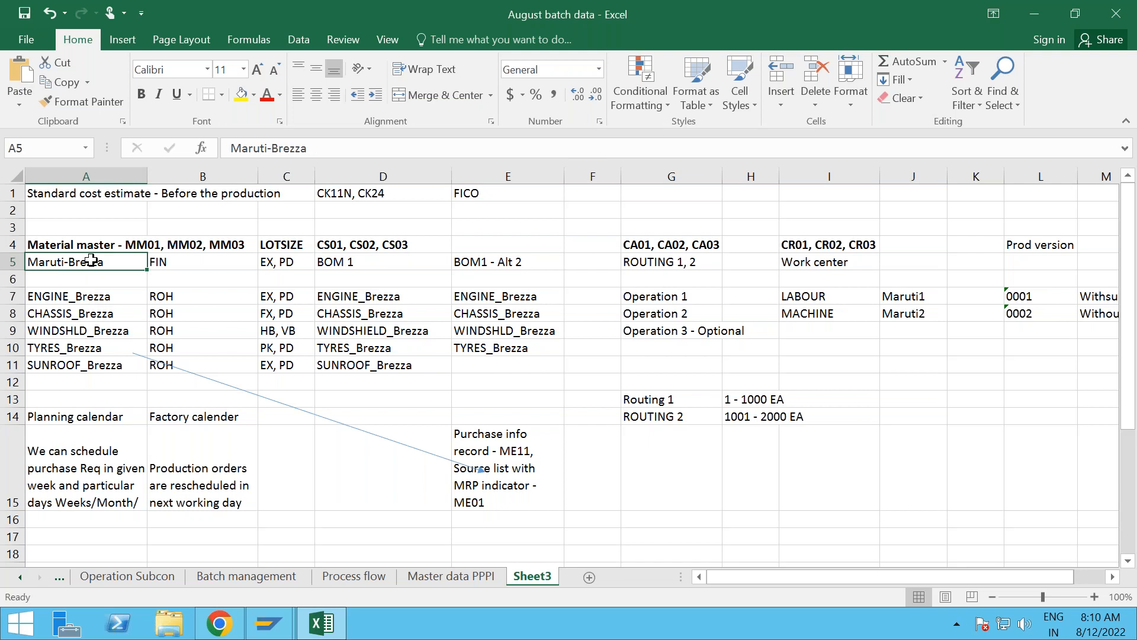
key("ctrl+c")
key("alt+Tab")
key("ctrl+v")
- Set the industry sector to Mechanical engineering and the material type to the second Finished Product entry
left_click(232, 218)
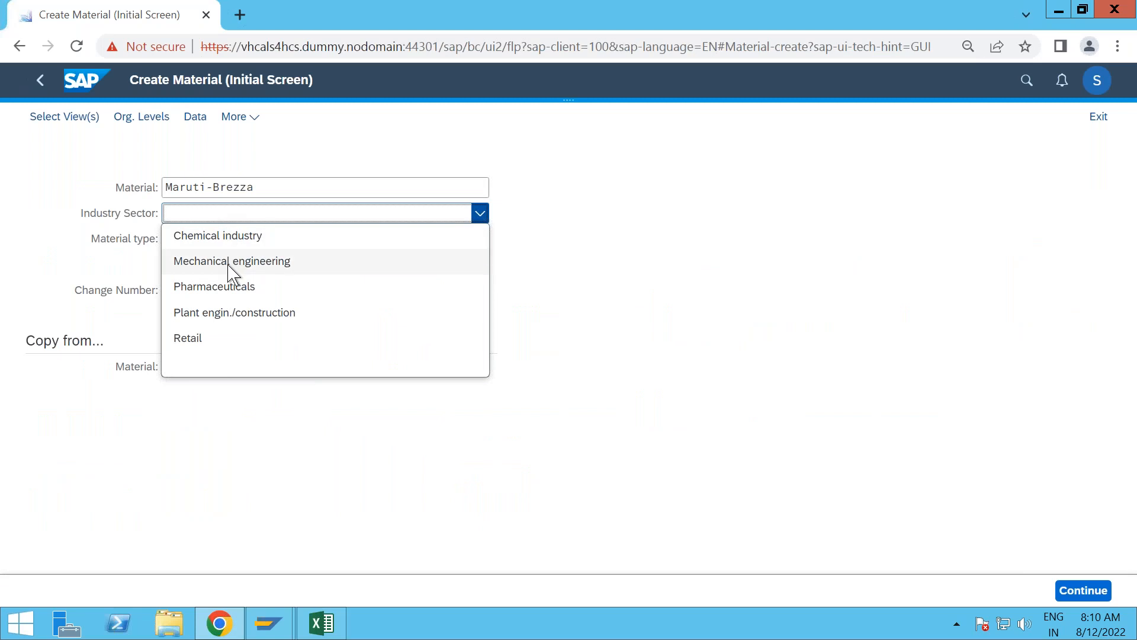
left_click(231, 271)
left_click(216, 244)
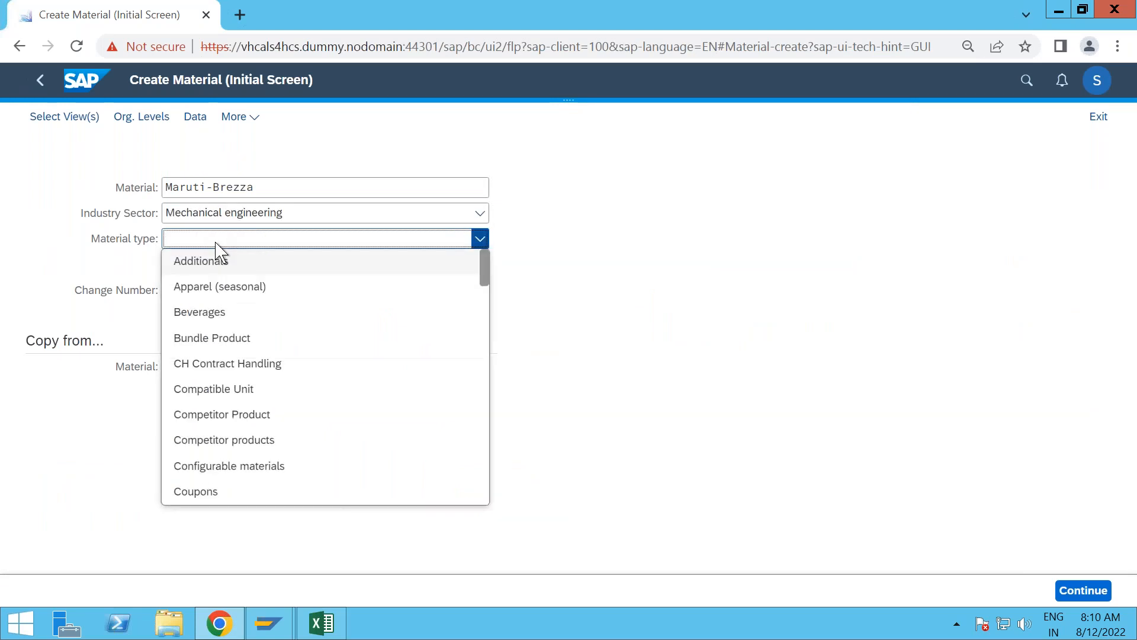
type("Finished Product")
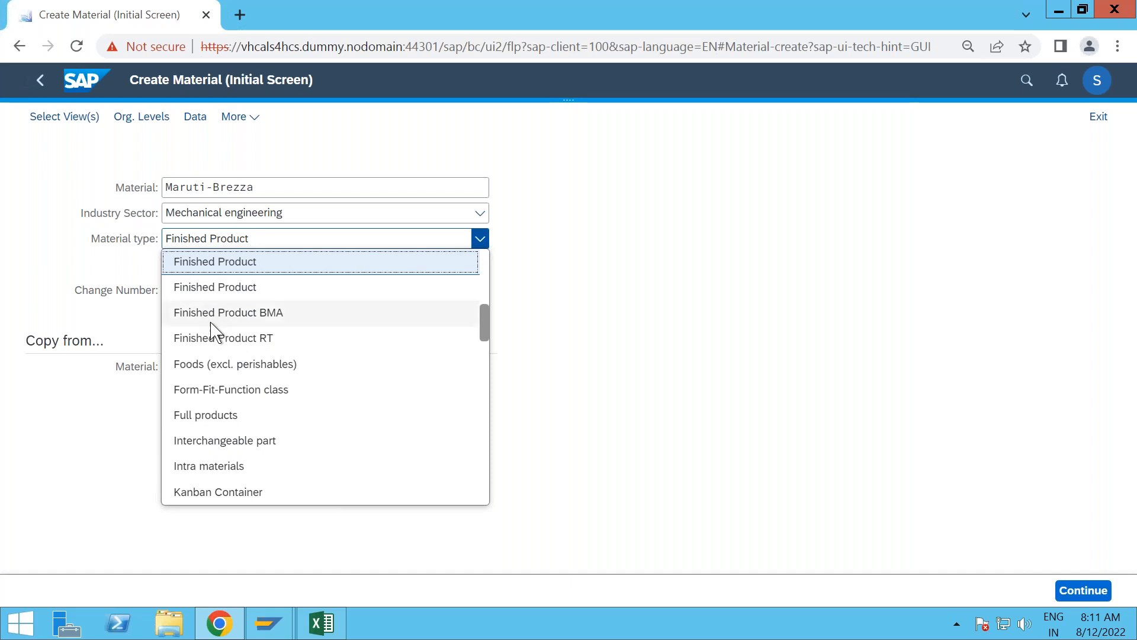
left_click(214, 289)
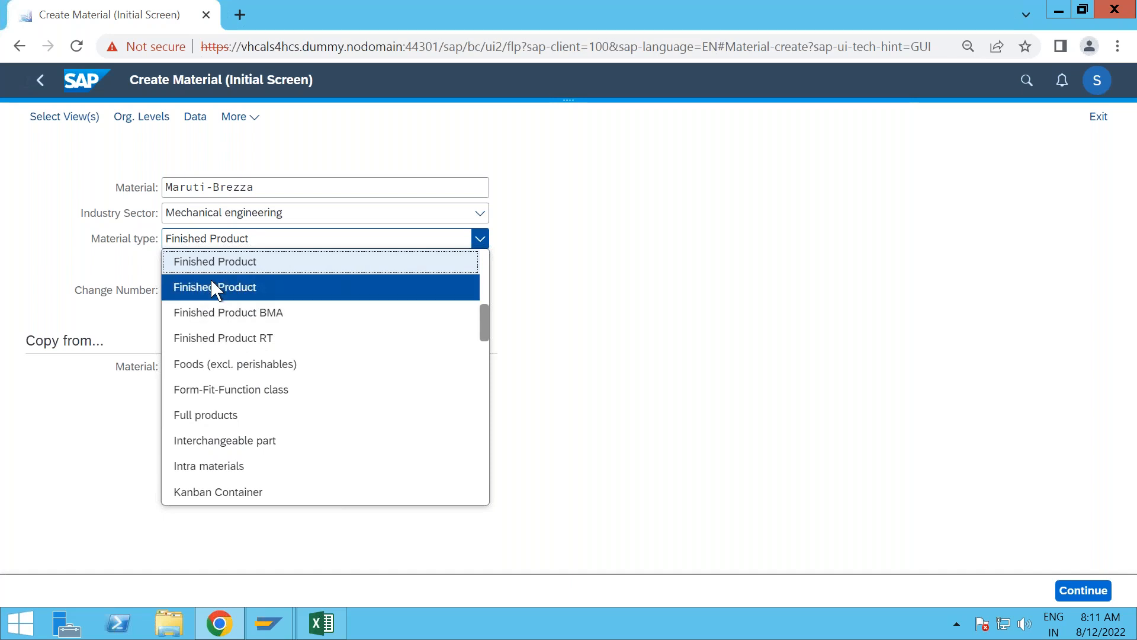
- Set THAR 2.0 as the material to copy from and continue to the view selection
left_click(233, 364)
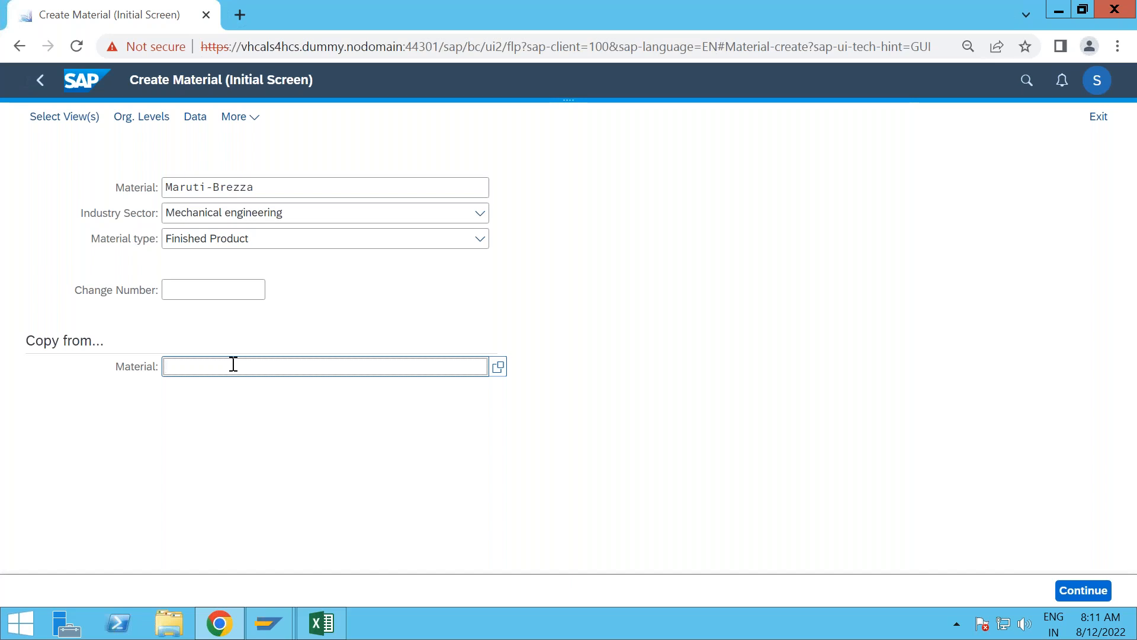
type("thar")
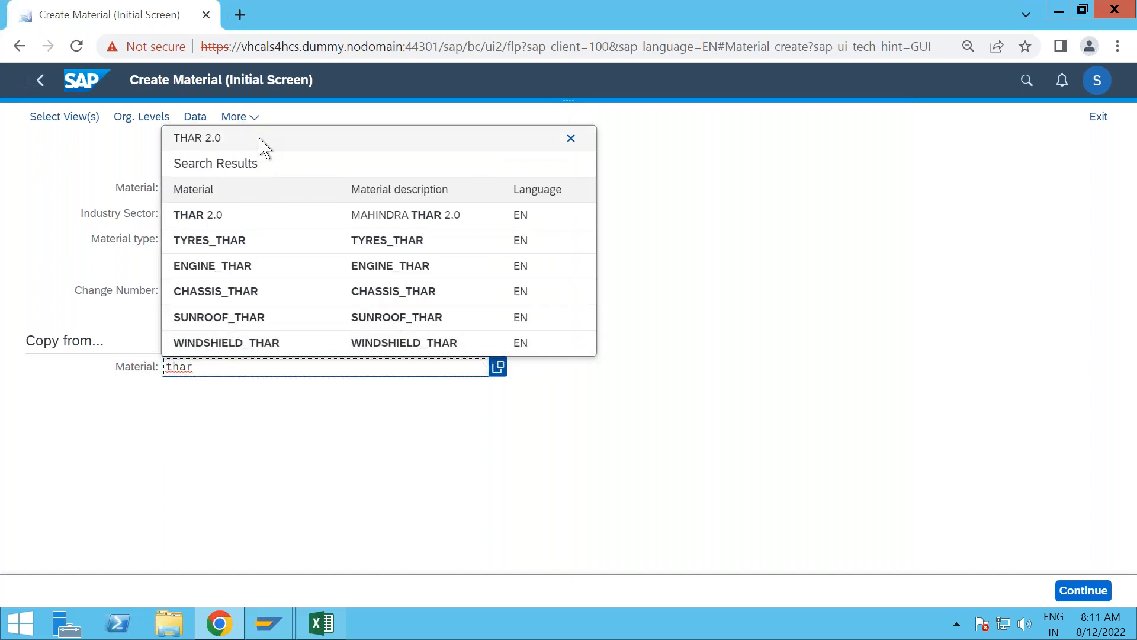
left_click(260, 138)
left_click(280, 437)
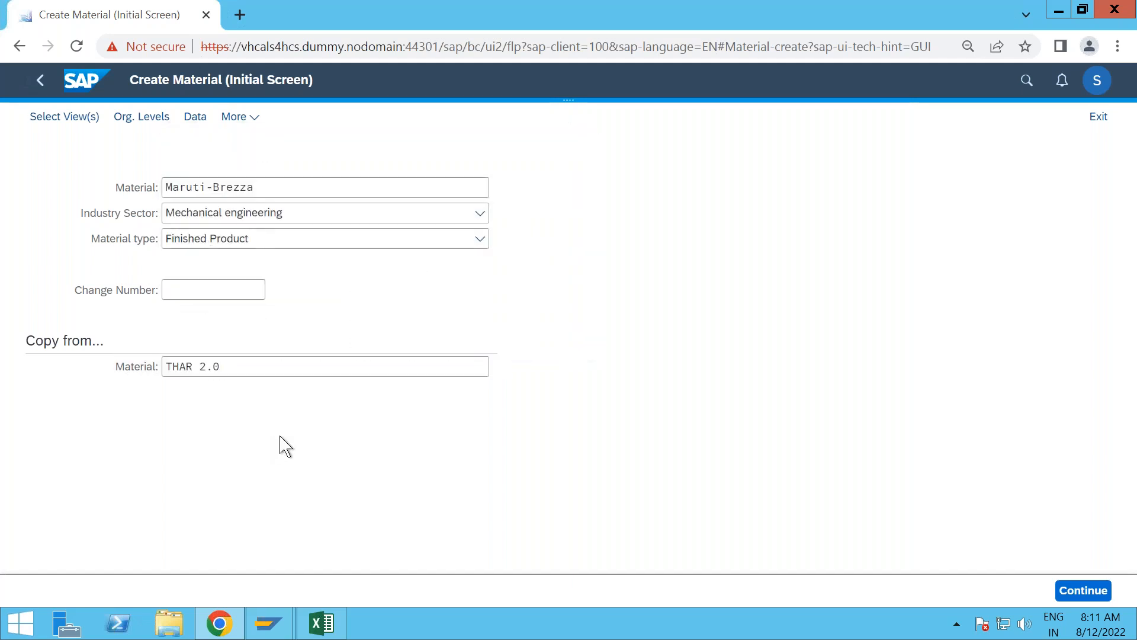
key("Return")
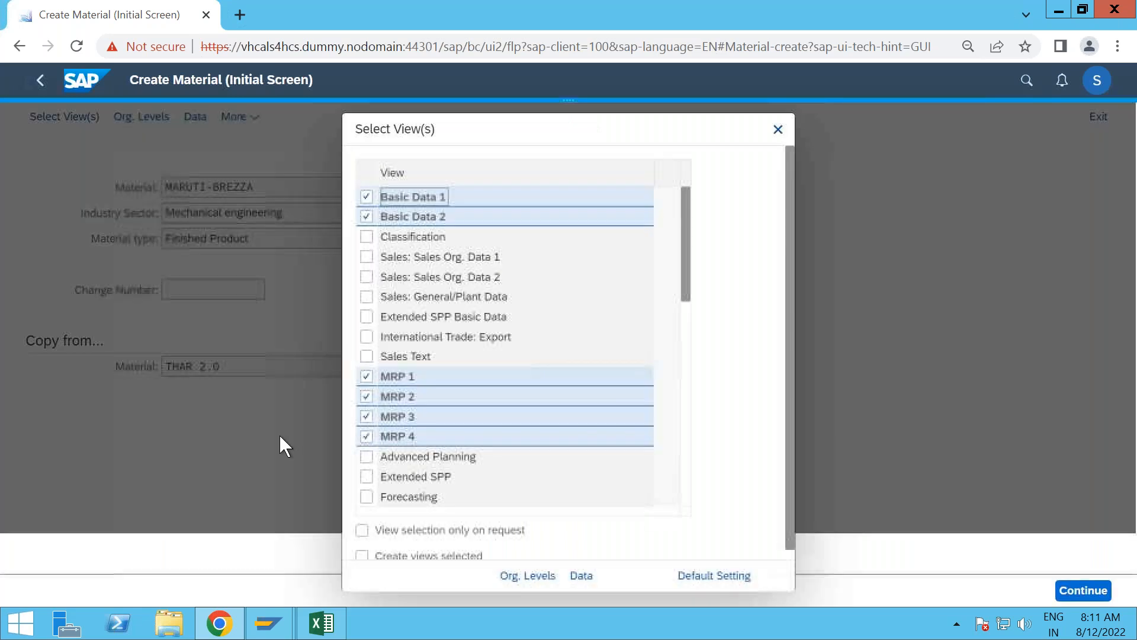
- Add the Sales Org. Data 1, Sales Org. Data 2, Sales General/Plant Data and Work Scheduling views to the selection
left_click(368, 258)
left_click(367, 278)
left_click(367, 299)
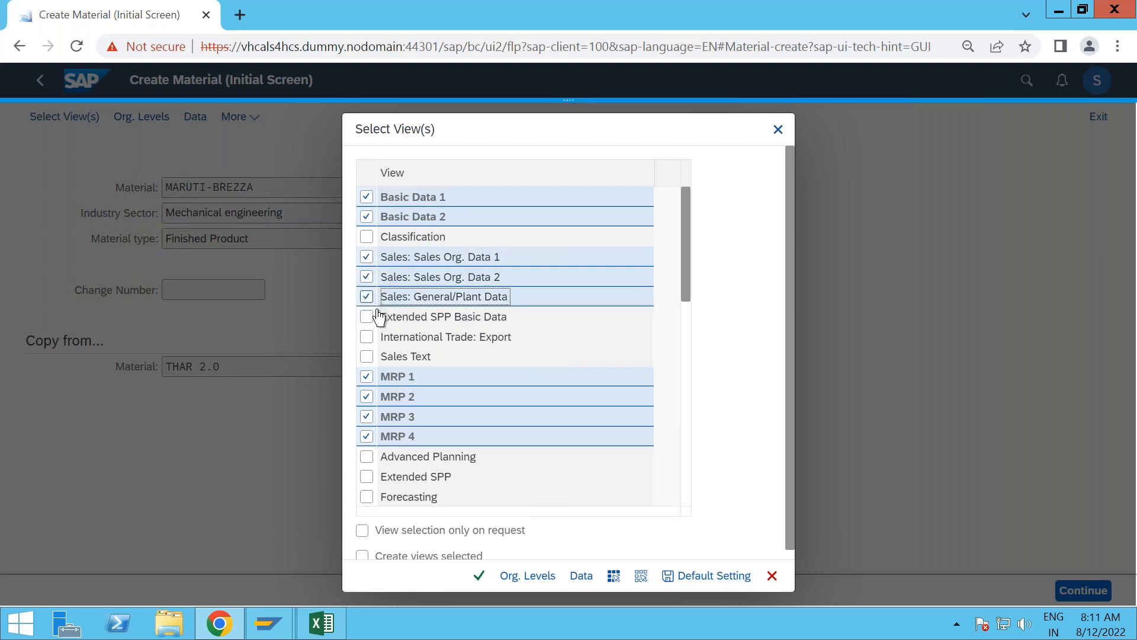
scroll(422, 362, "down", 1)
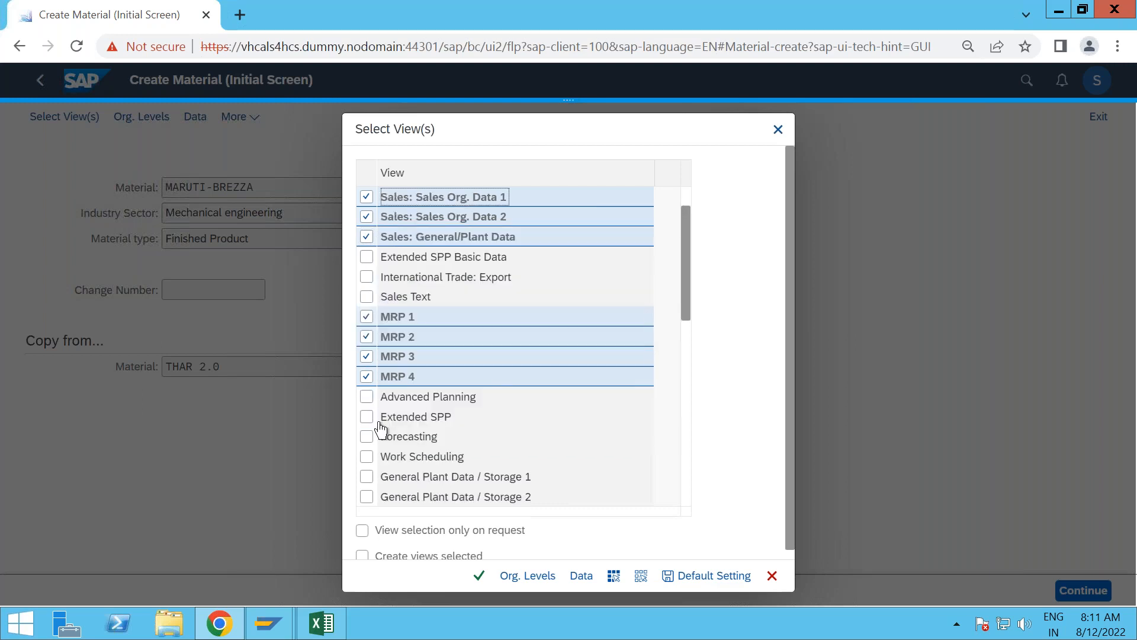
left_click(366, 461)
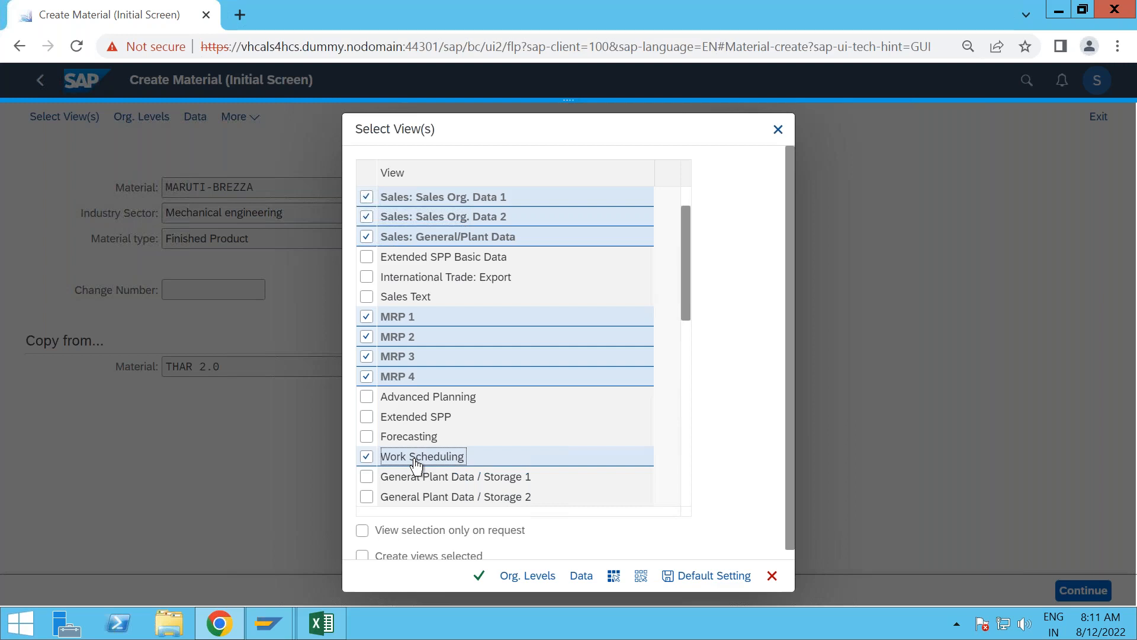
- Add the Quality Management view and confirm the view selection for the new material
scroll(416, 464, "down", 3)
scroll(417, 465, "down", 3)
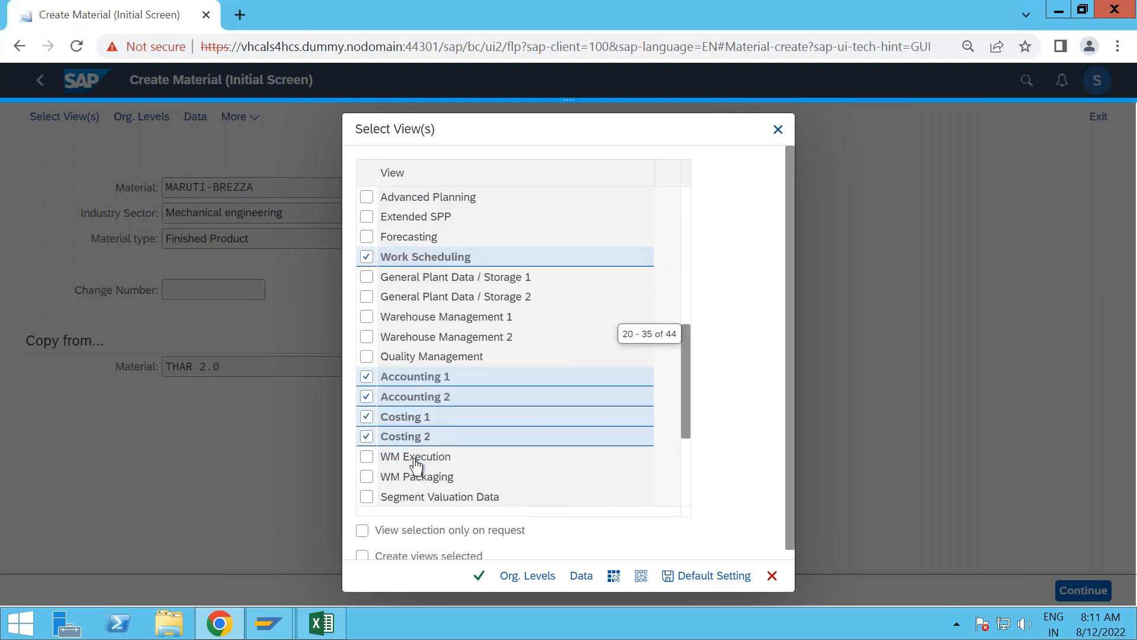
scroll(415, 465, "down", 2)
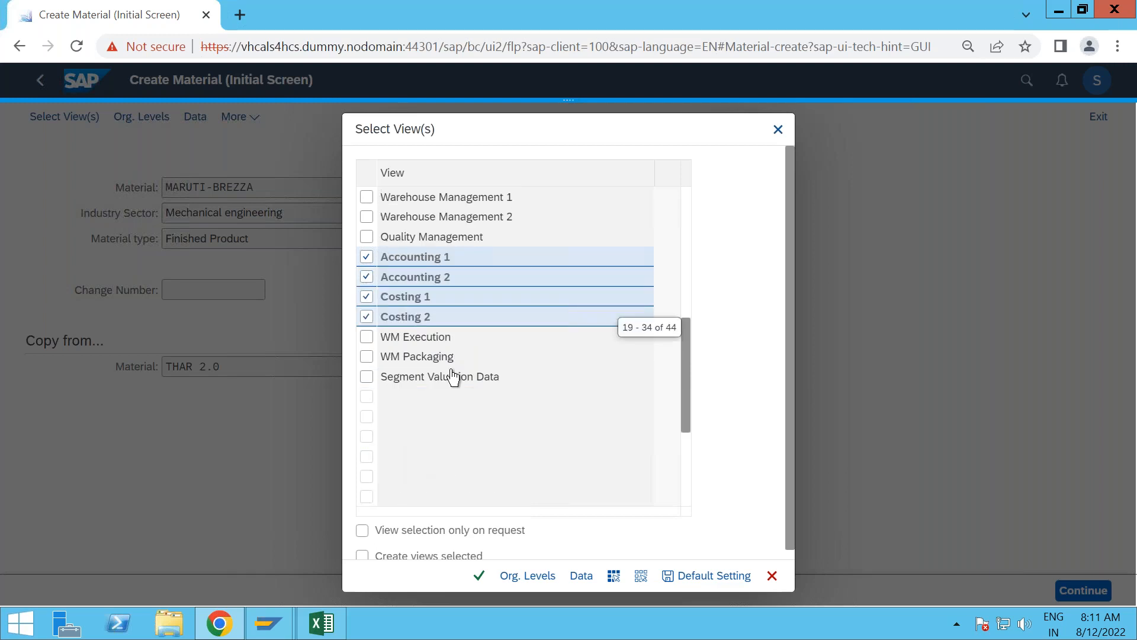
scroll(399, 249, "up", 5)
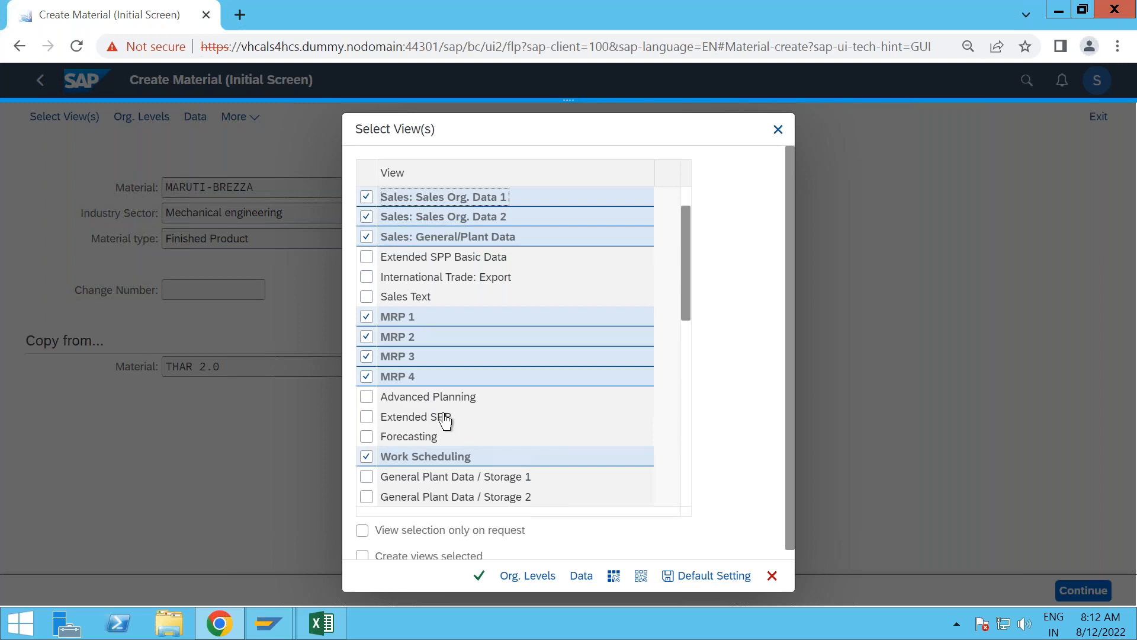
scroll(445, 420, "down", 2)
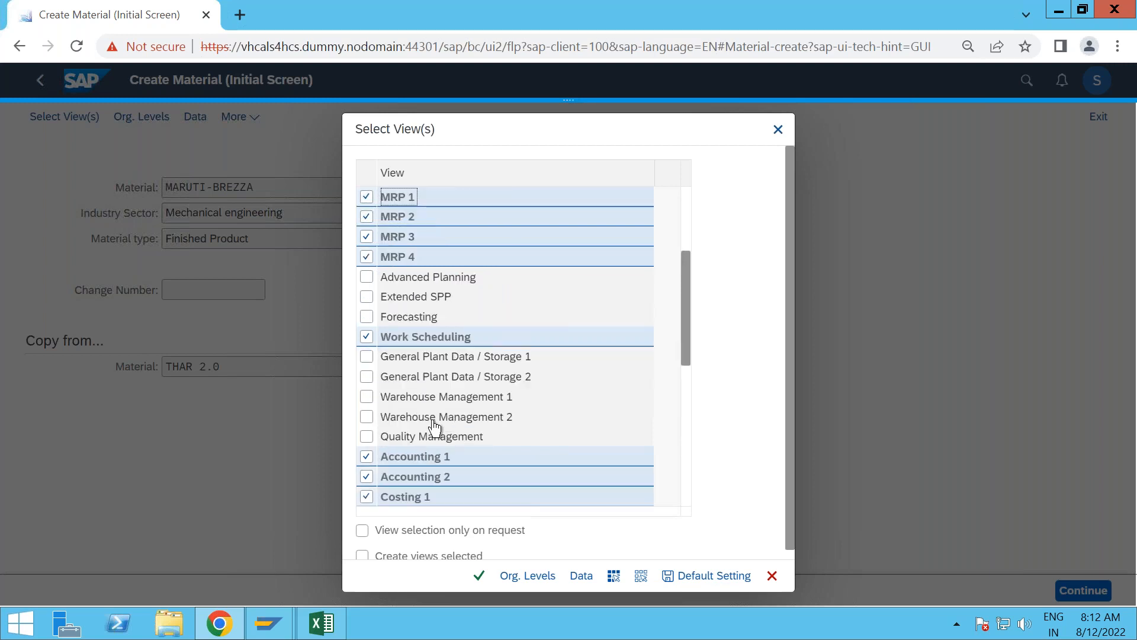
left_click(367, 437)
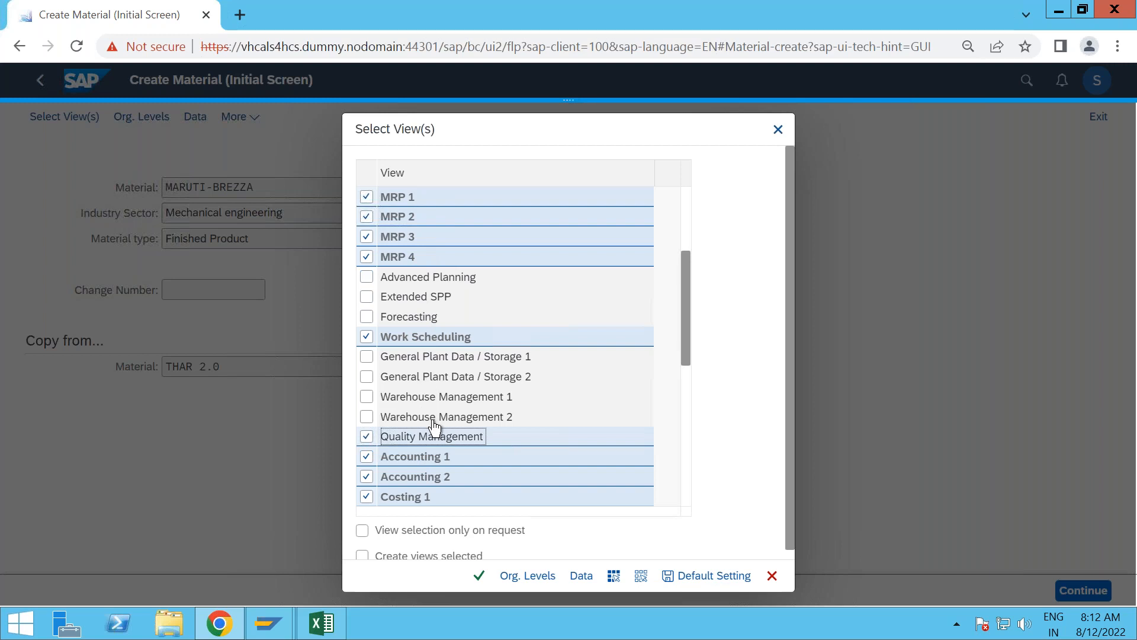
scroll(434, 426, "down", 5)
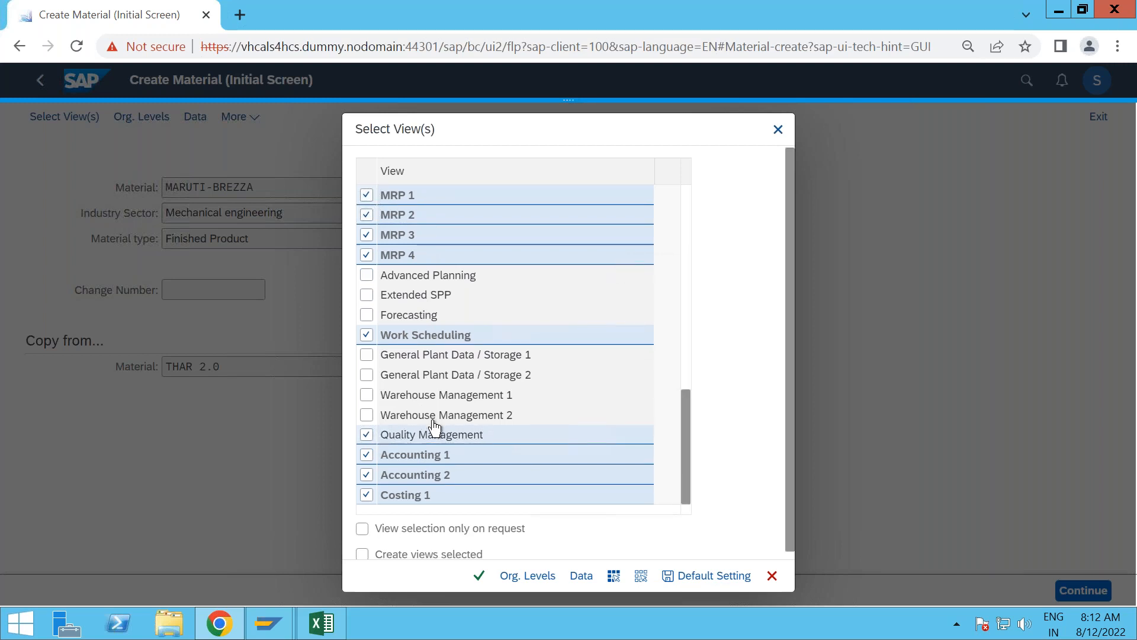
left_click(477, 577)
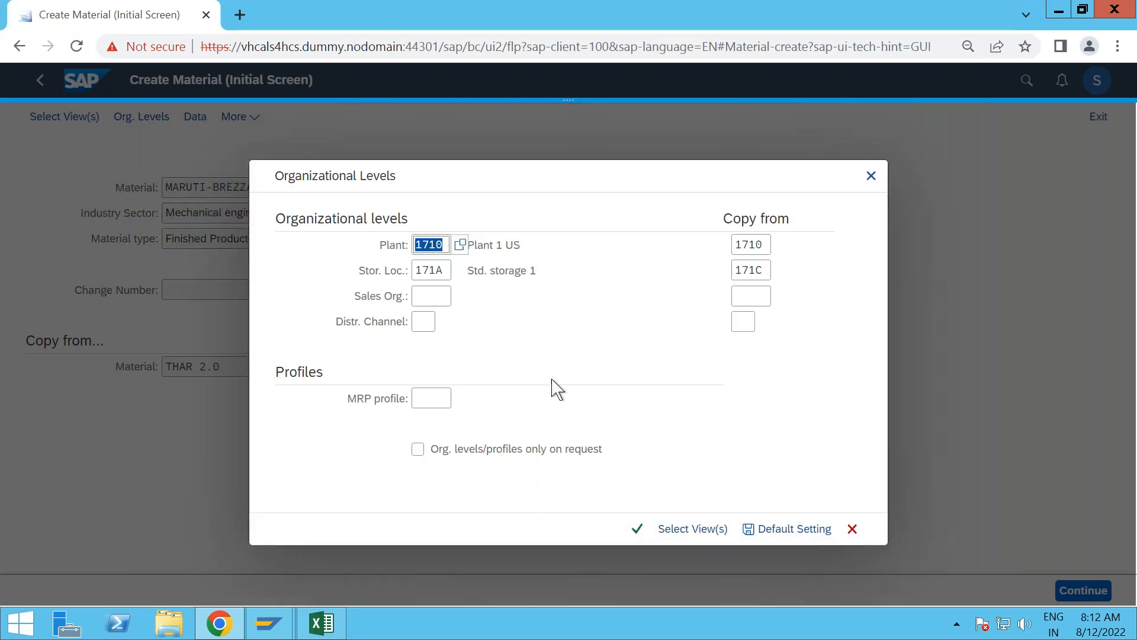
- Set the copy-from storage location to 171A in the organizational levels
left_click(765, 270)
key("BackSpace")
type("A")
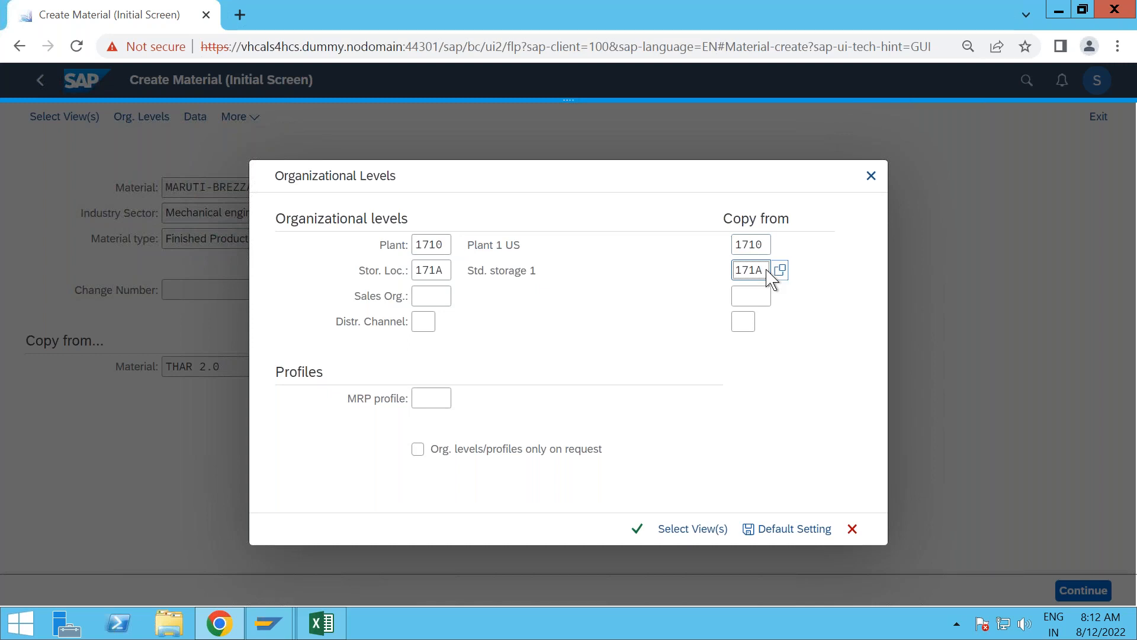
left_click(779, 271)
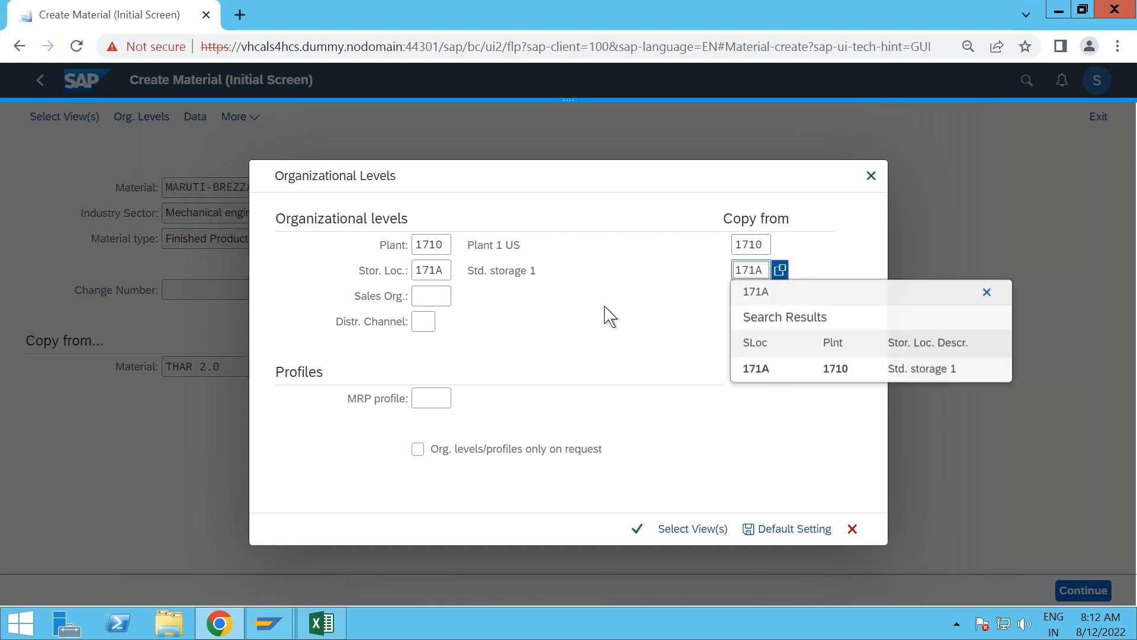
left_click(781, 374)
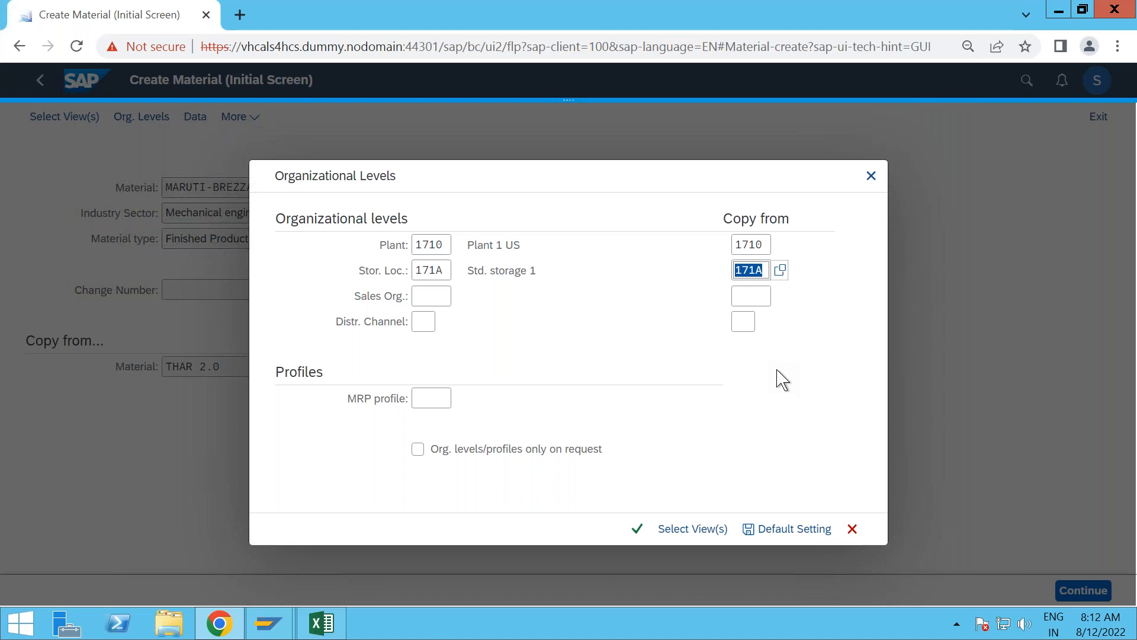
- Set sales organization 1710 and distribution channel 10 for both the new material and the copy-from source, and confirm the organizational levels
left_click(431, 299)
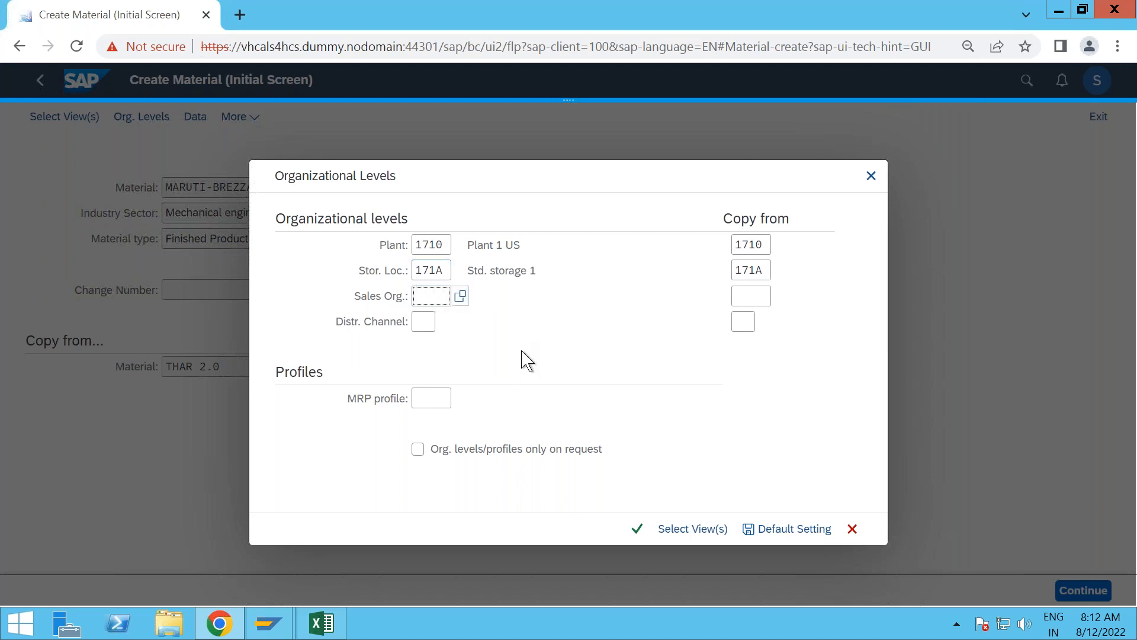
type("1710")
key("Tab")
type("10")
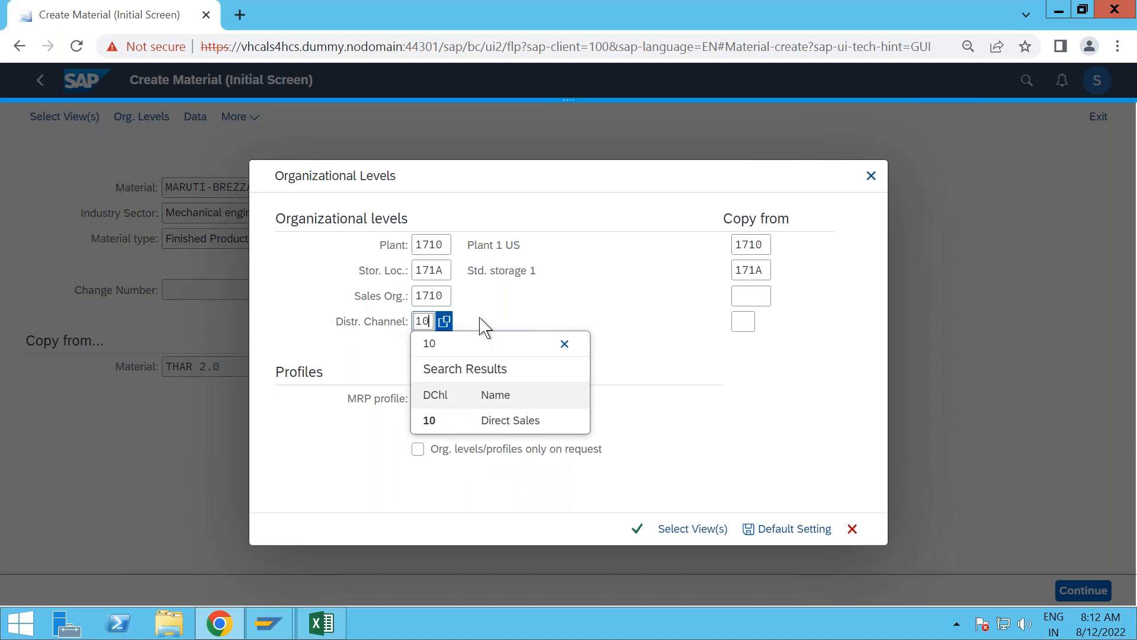
left_click(747, 299)
type("1710")
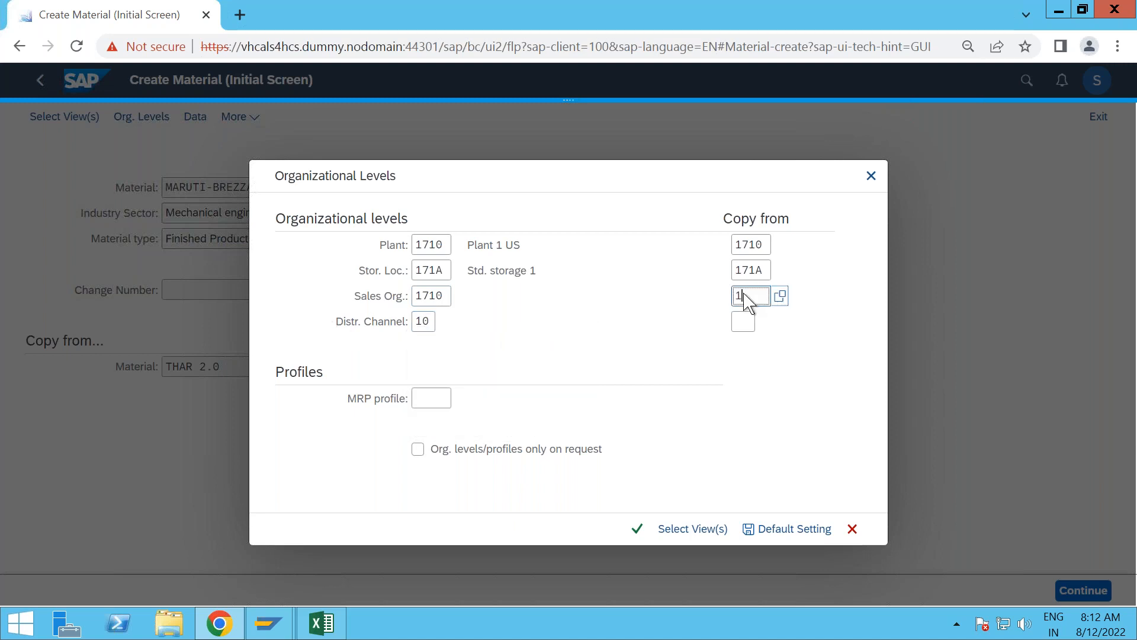
left_click(745, 322)
type("10")
key("Return")
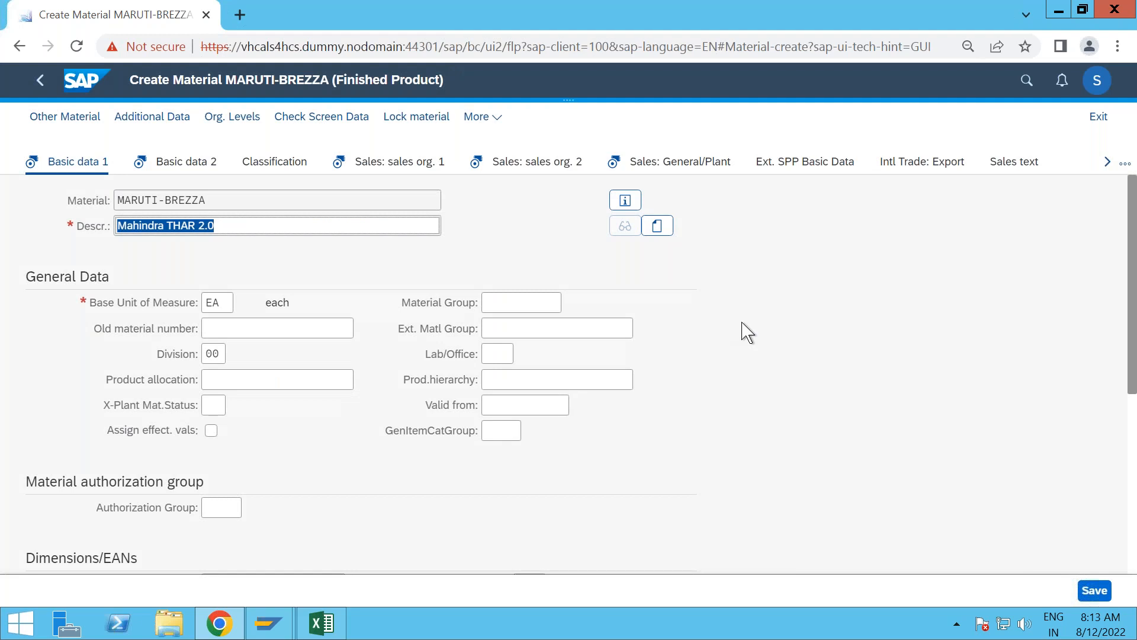
- Replace the material description with MARUTI-BREZZA 2022, reusing the material name, and continue to Basic data 2
left_click(212, 200)
left_click_drag(210, 201, 114, 200)
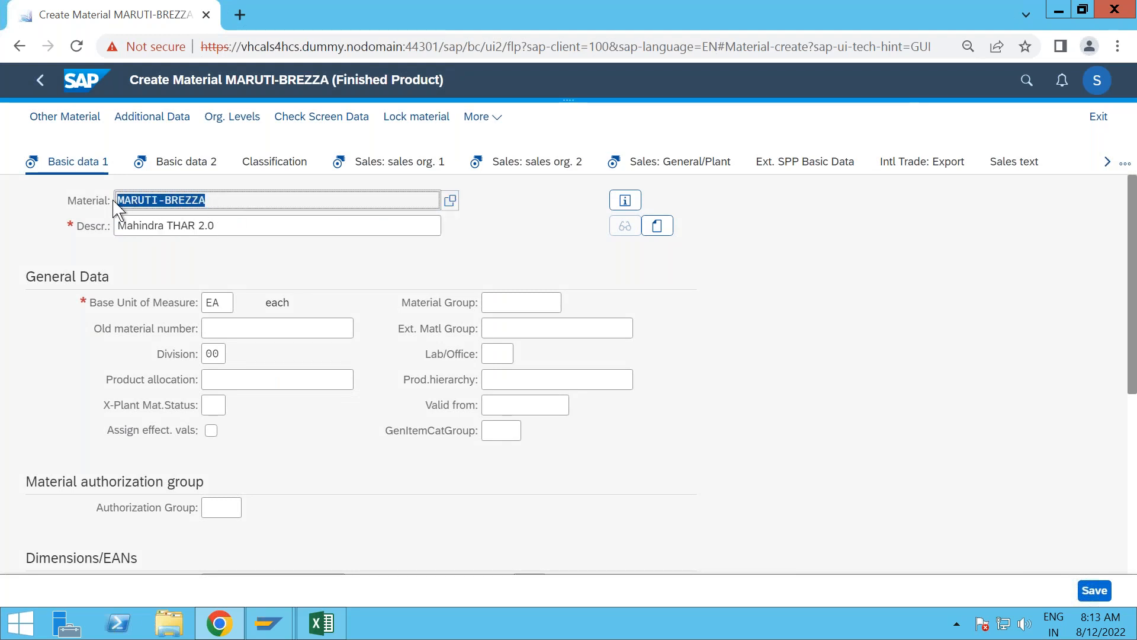
key("ctrl+c")
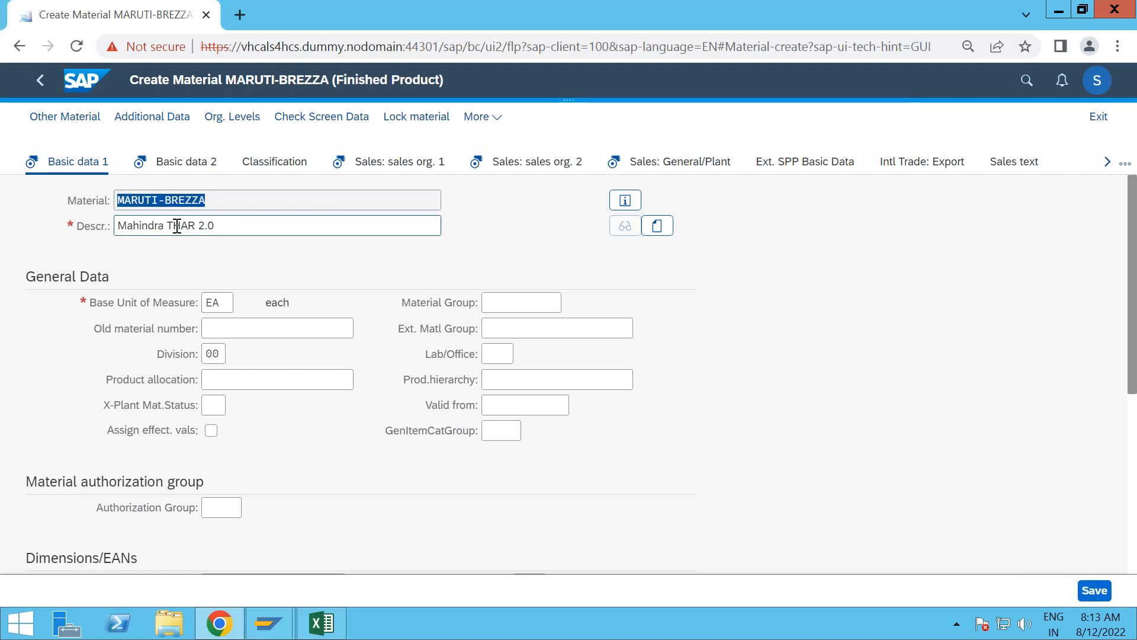
left_click_drag(225, 226, 116, 226)
key("ctrl+v")
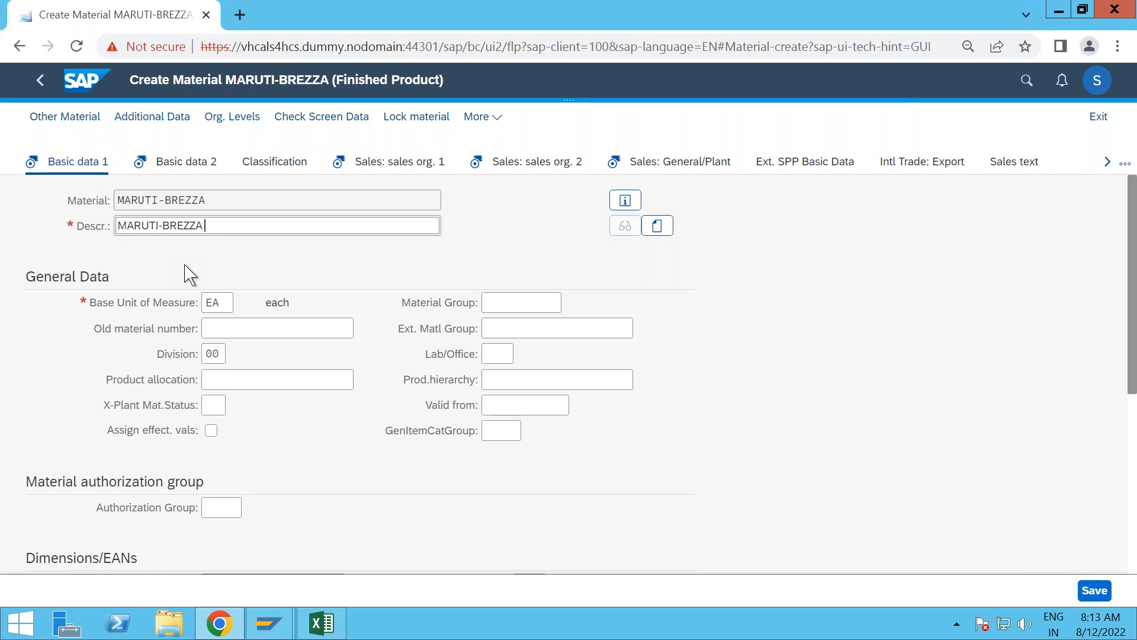
type("2022")
left_click(229, 303)
key("Return")
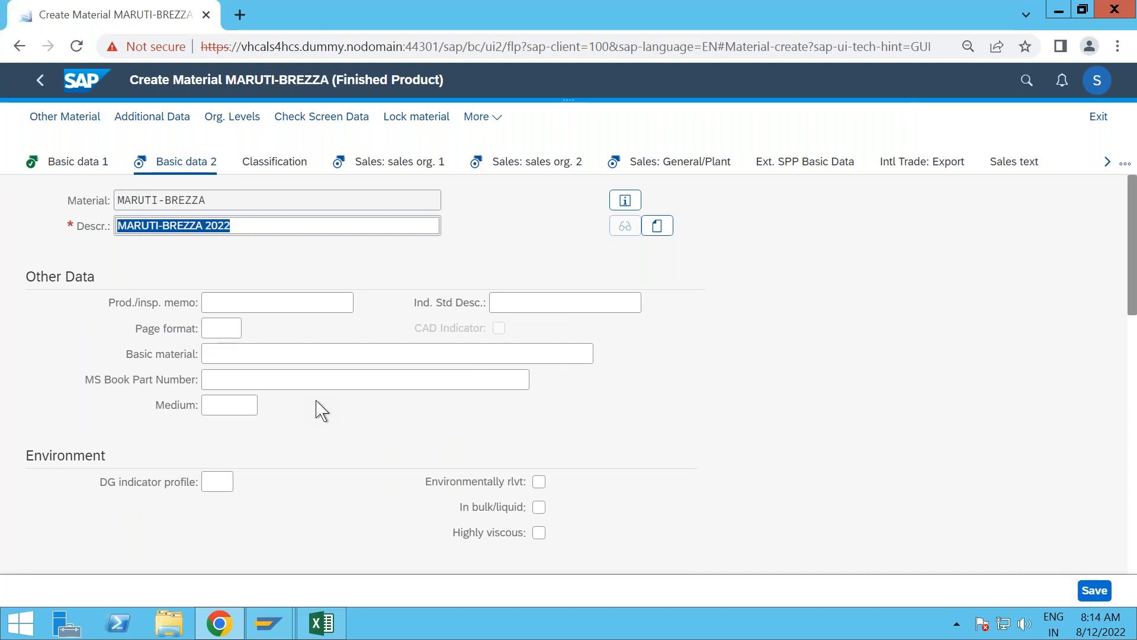
- Accept the copied data in Basic data 2 and Sales: sales org. 1 and continue to Sales: sales org. 2
key("Return")
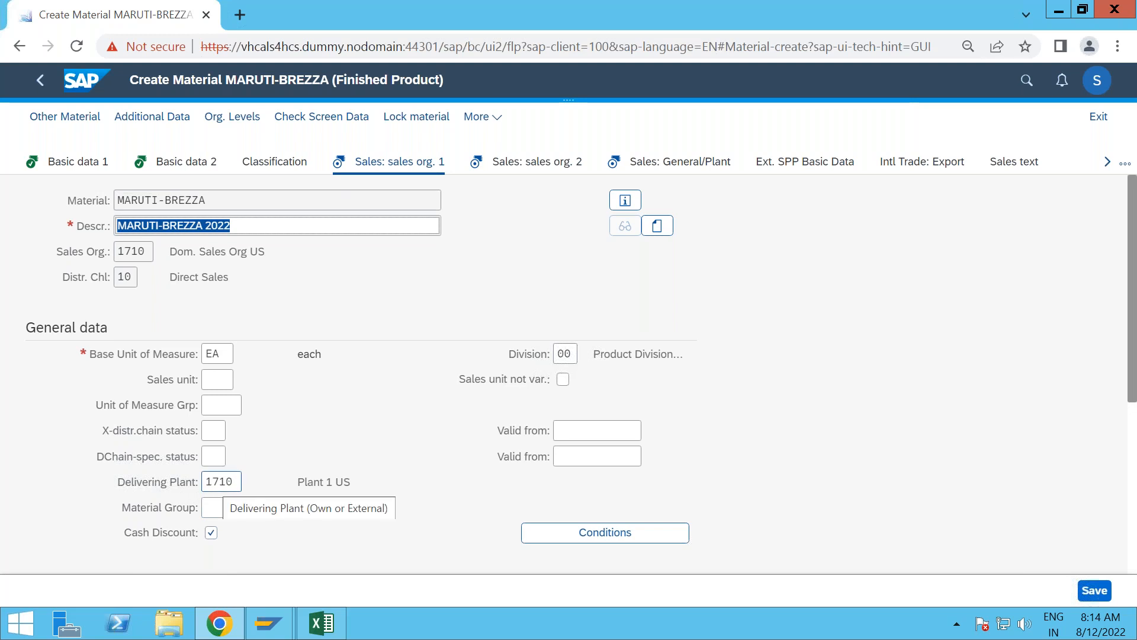
scroll(367, 403, "down", 2)
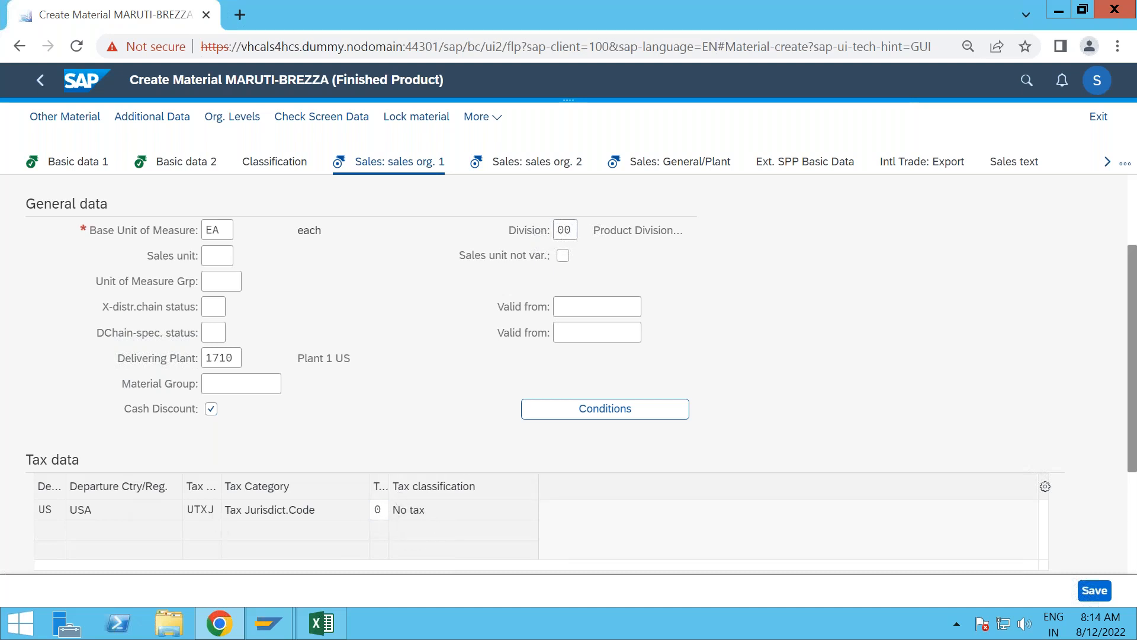
scroll(407, 409, "up", 2)
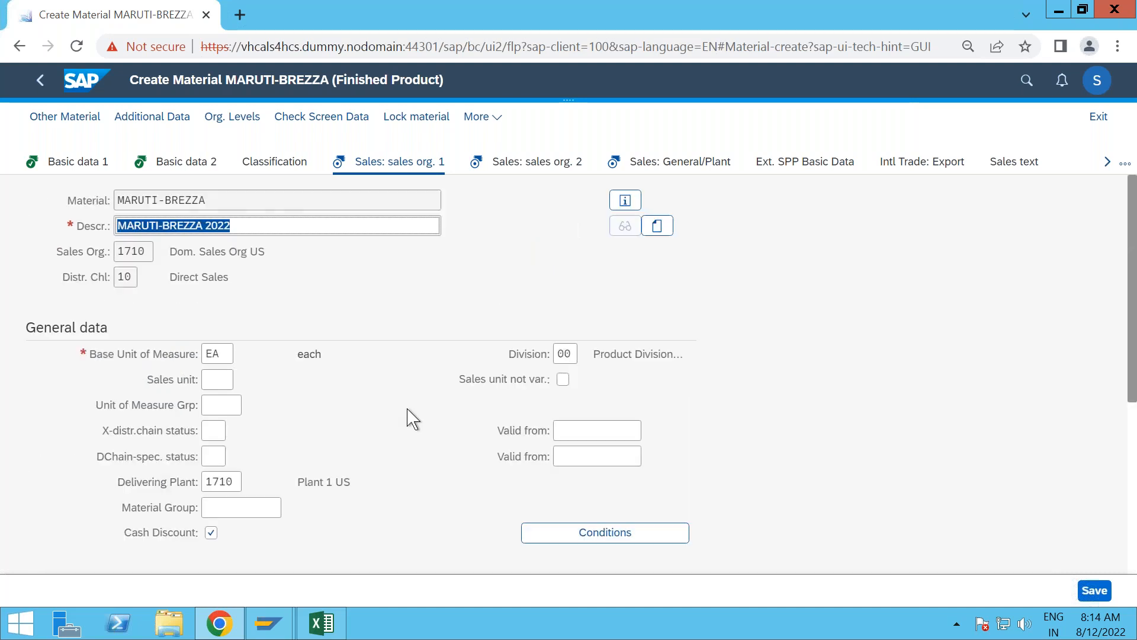
key("Return")
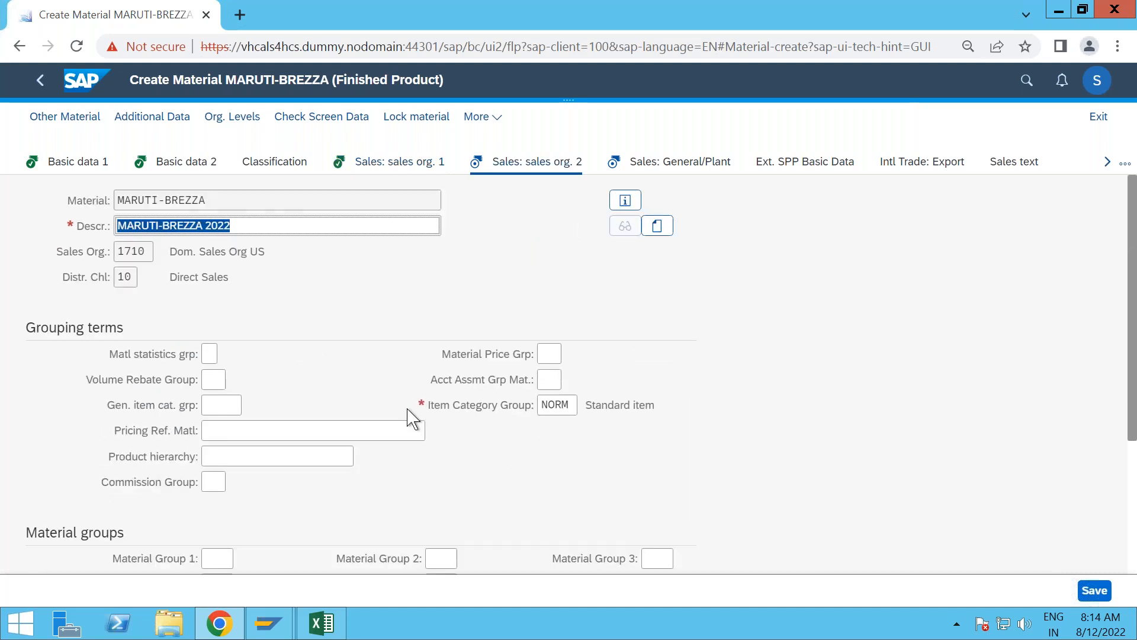
- Review the grouping terms, material groups and product attributes in Sales: sales org. 2 and continue to Sales: General/Plant
scroll(412, 420, "down", 1)
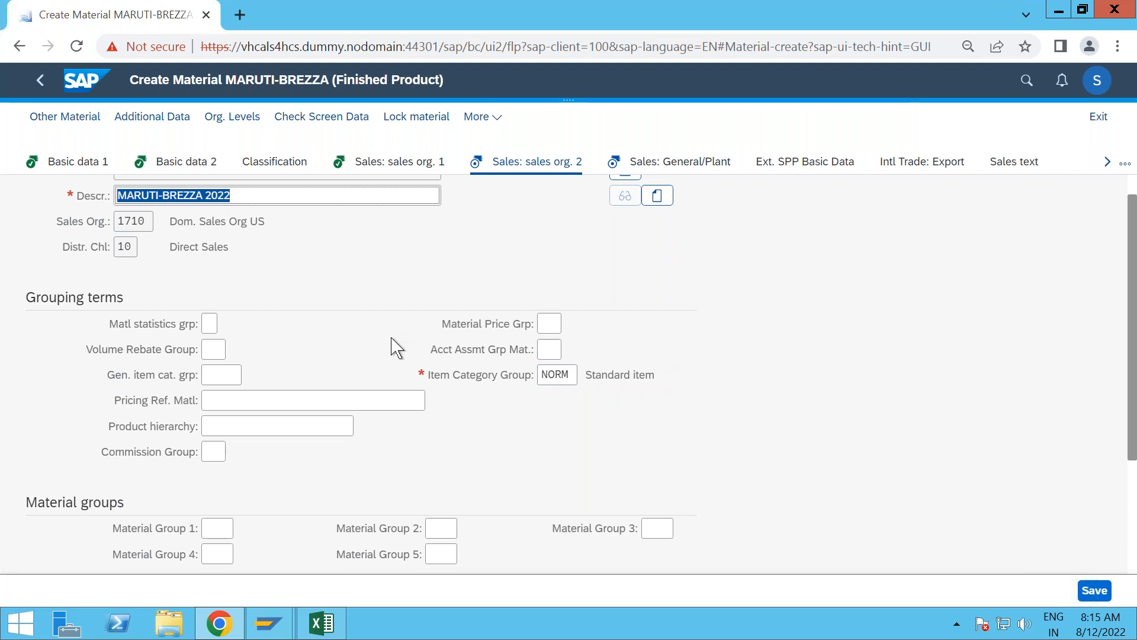
scroll(382, 348, "down", 3)
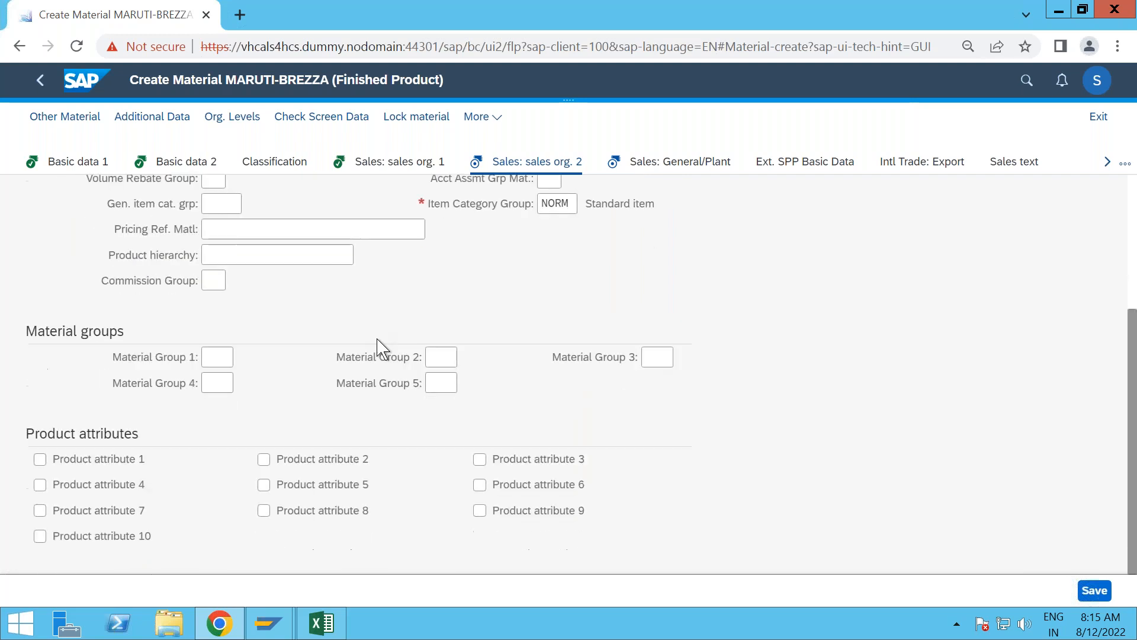
scroll(382, 348, "up", 4)
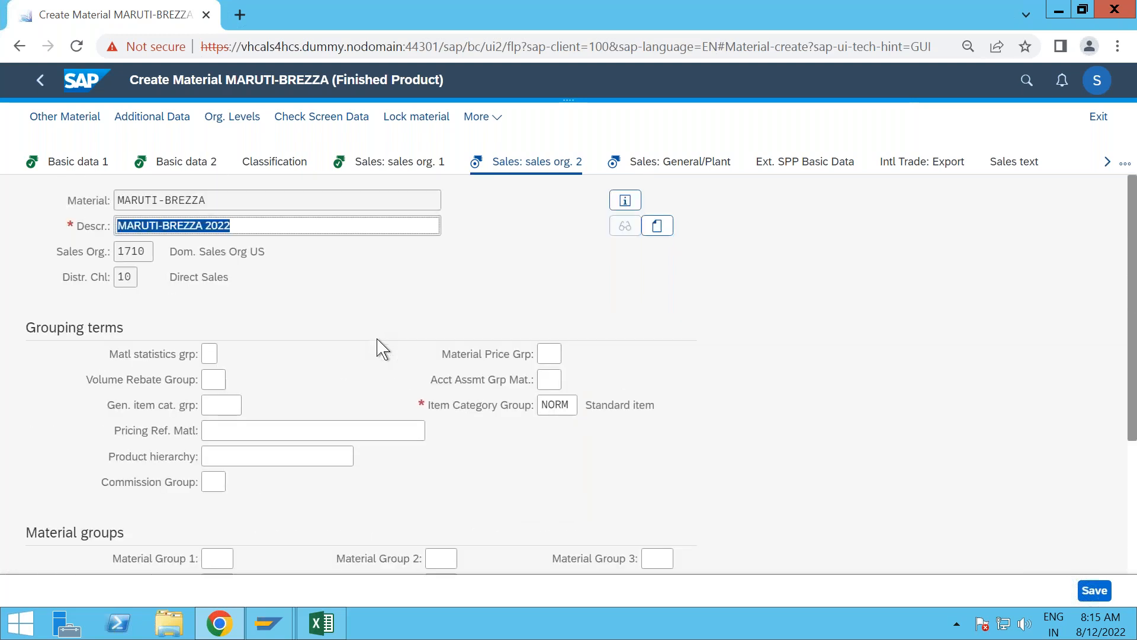
key("Return")
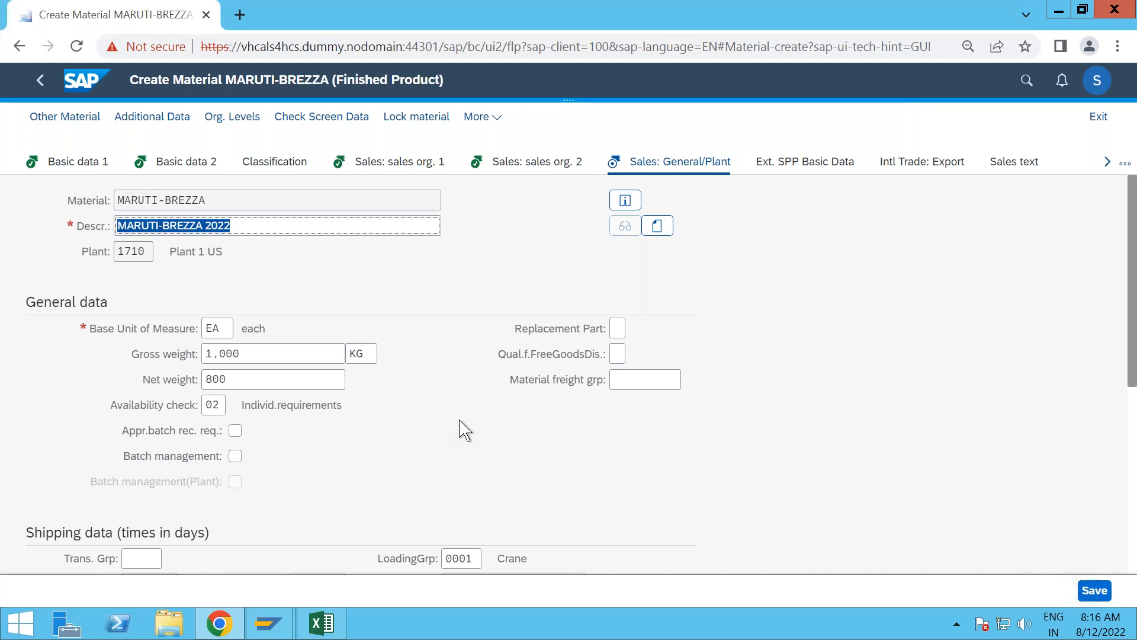
- Review the general and shipping data in Sales: General/Plant and continue to the MRP 1 view
scroll(465, 429, "down", 2)
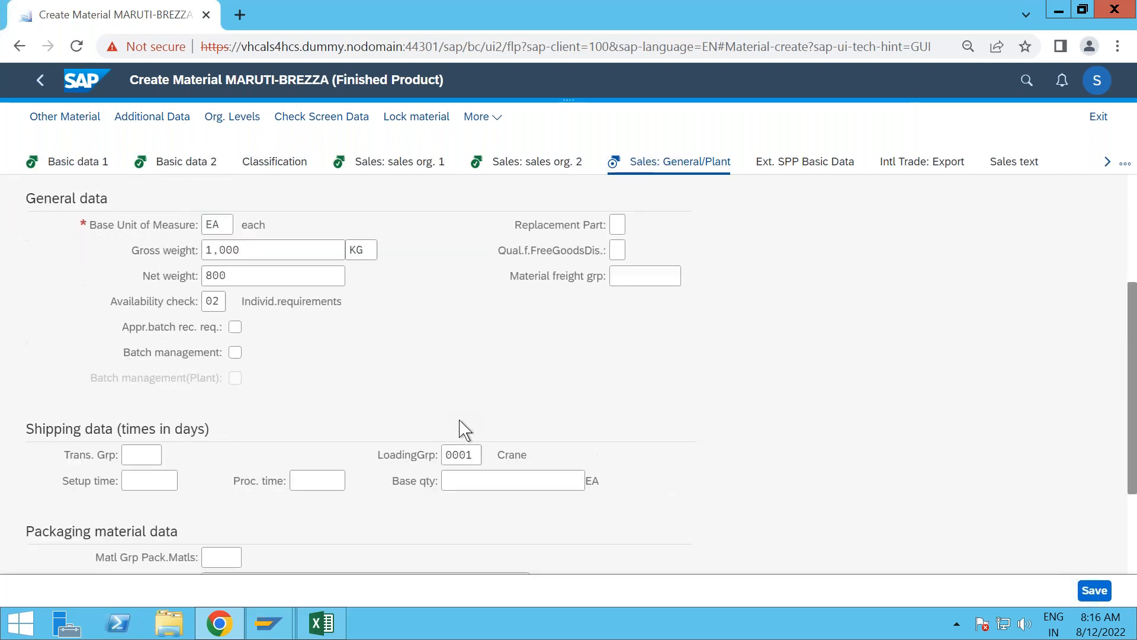
scroll(465, 429, "up", 2)
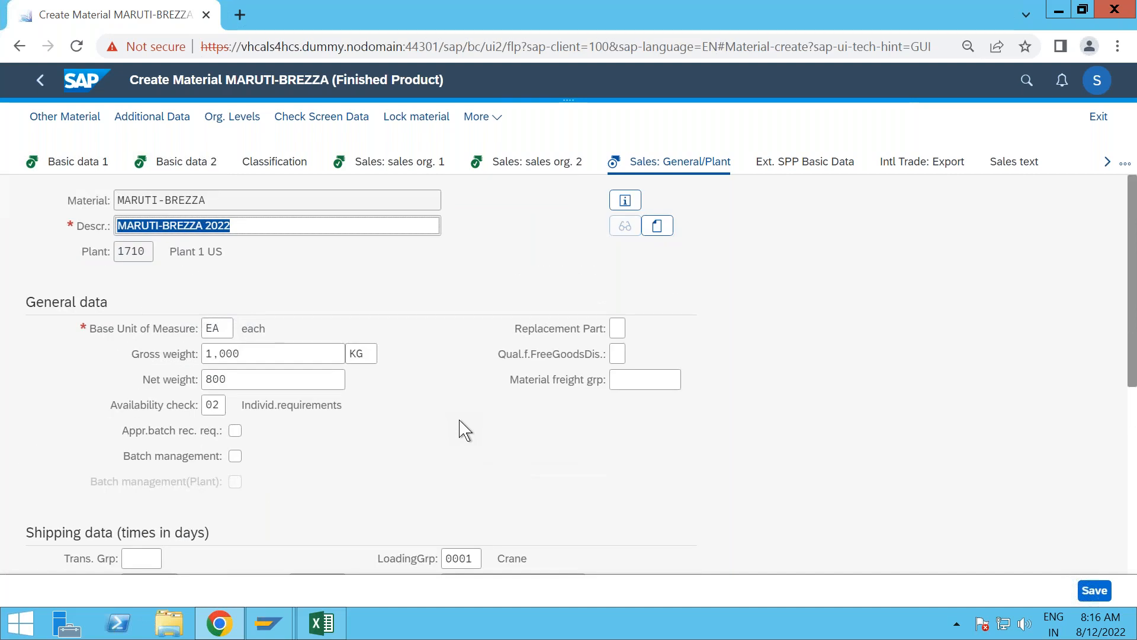
key("Return")
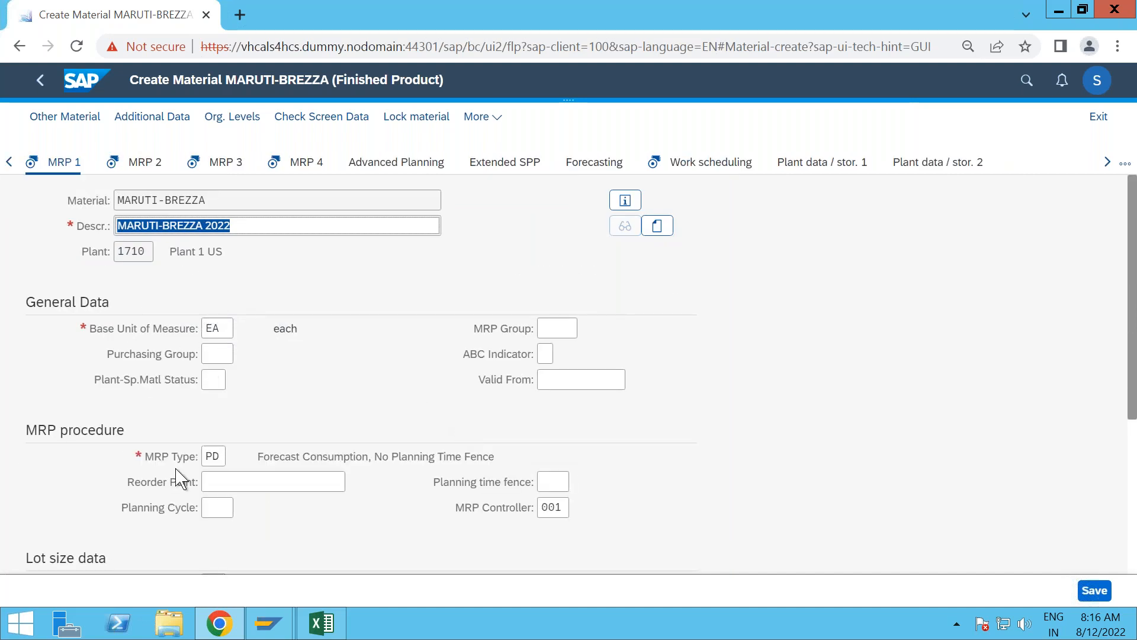
- Switch to Excel and examine the LOTSIZE column entries in C5:C11 of the August batch data workbook
left_click(322, 622)
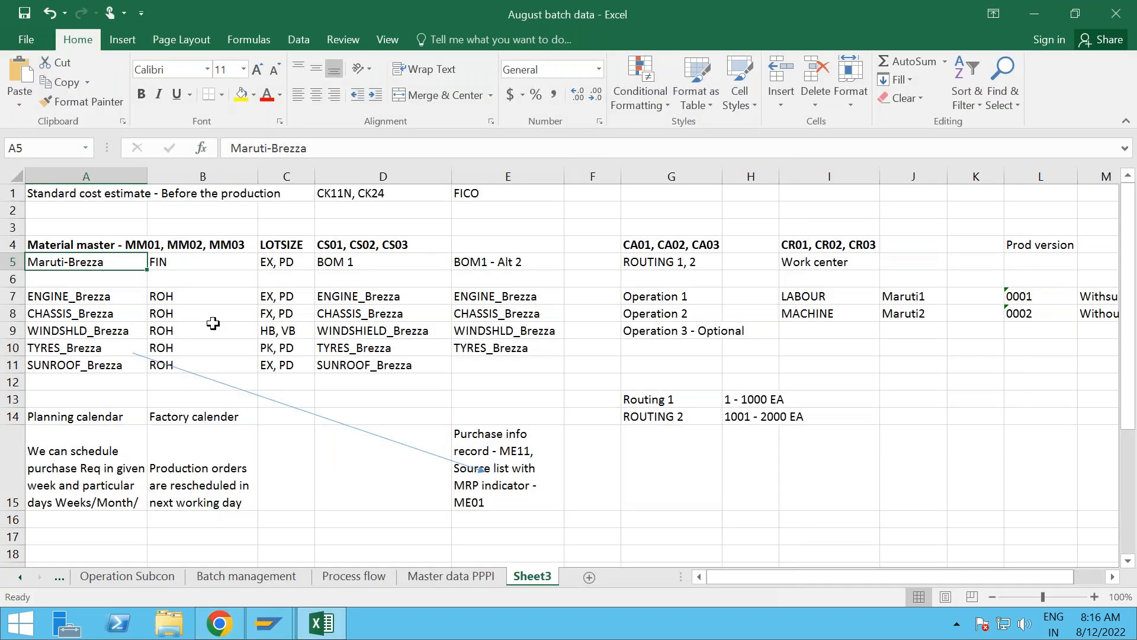
left_click(278, 245)
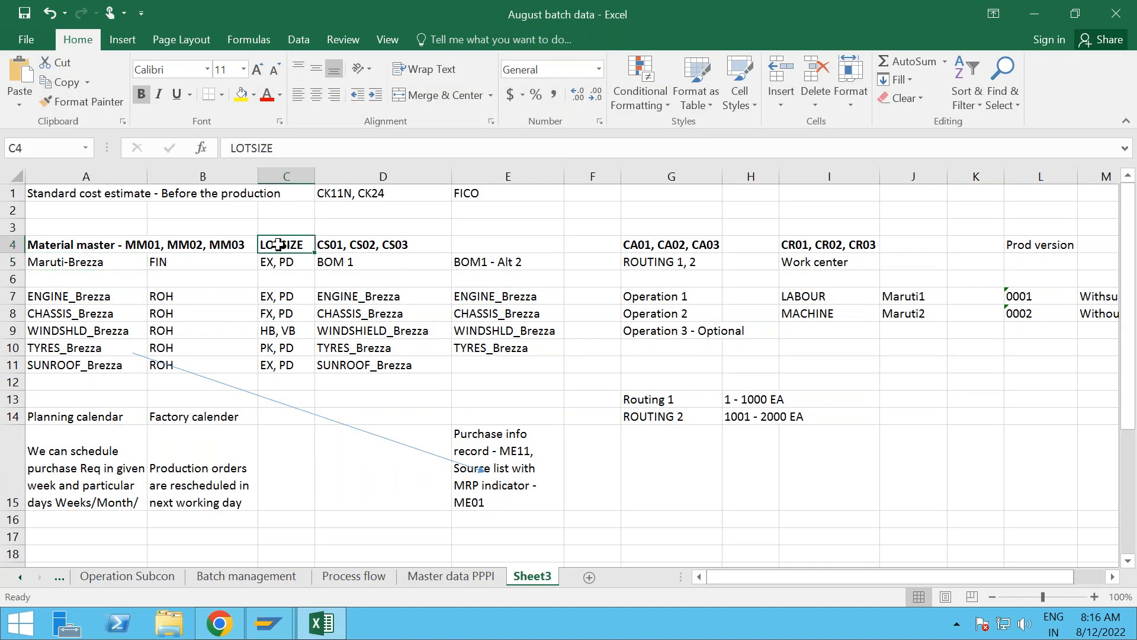
left_click_drag(279, 262, 280, 360)
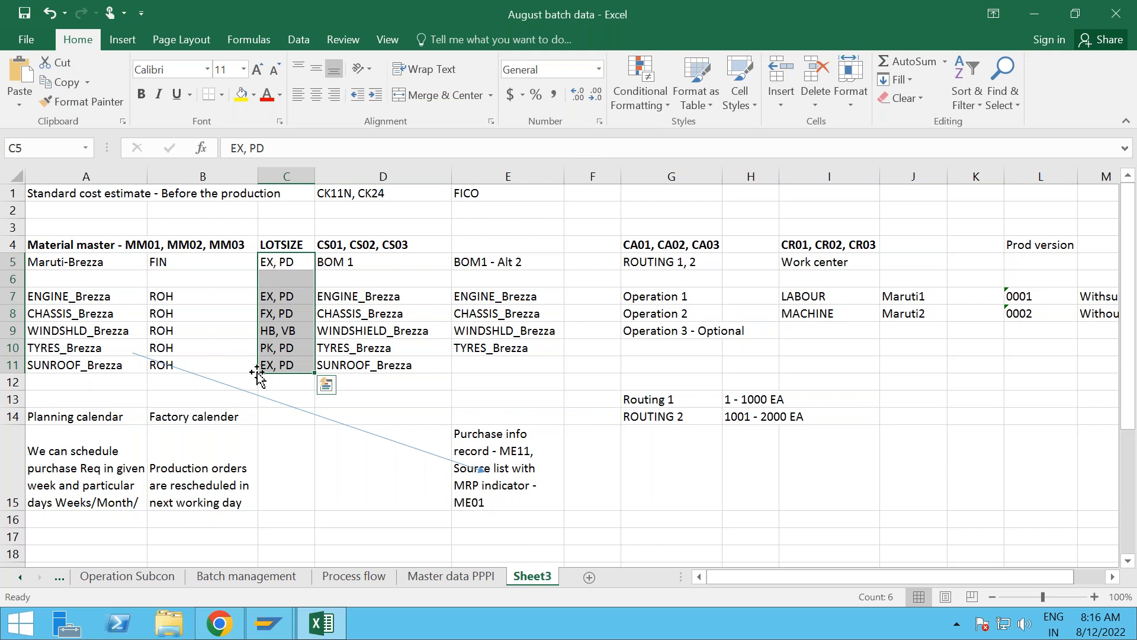
- Examine the lot size and MRP type codes of the individual Brezza components in rows 7 to 11 of Sheet3
left_click(277, 296)
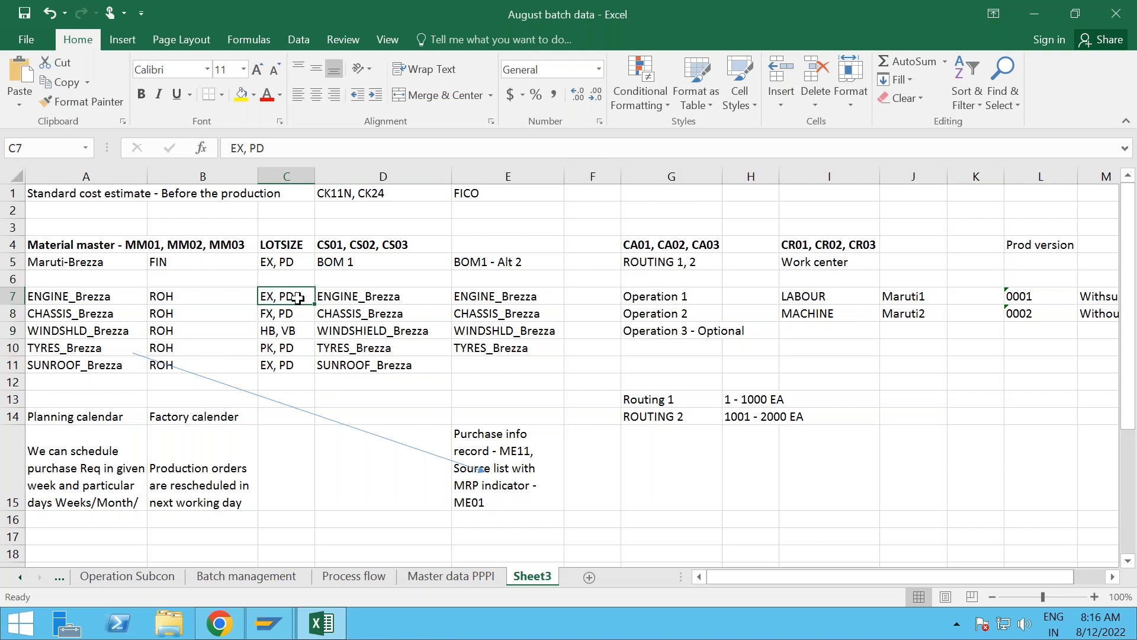
left_click(269, 314)
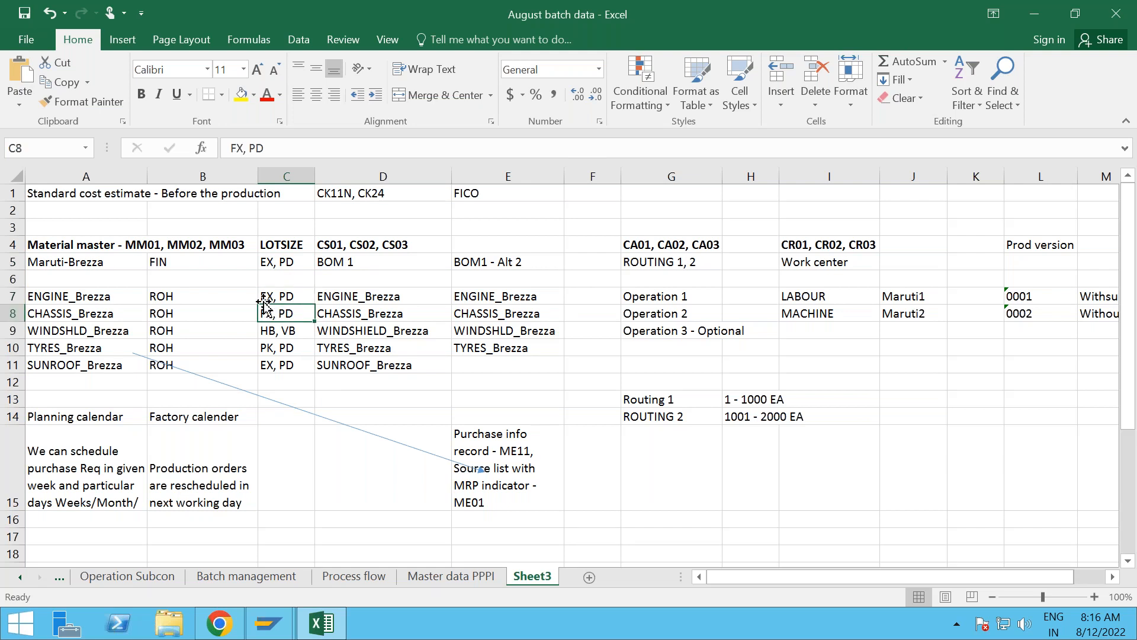
left_click(297, 330)
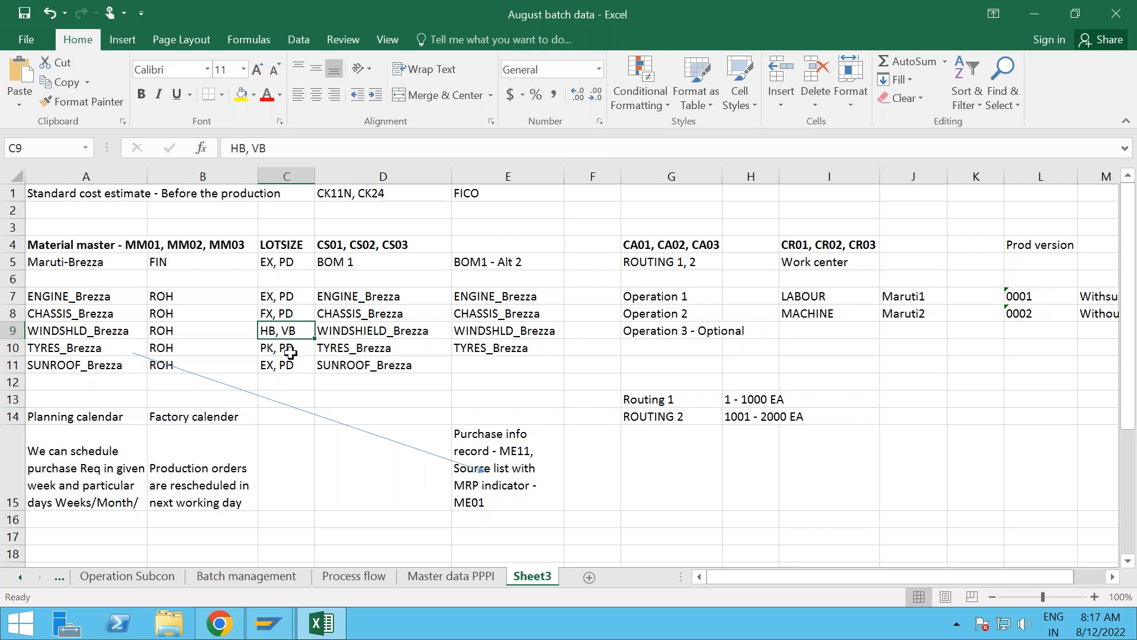
left_click(277, 365)
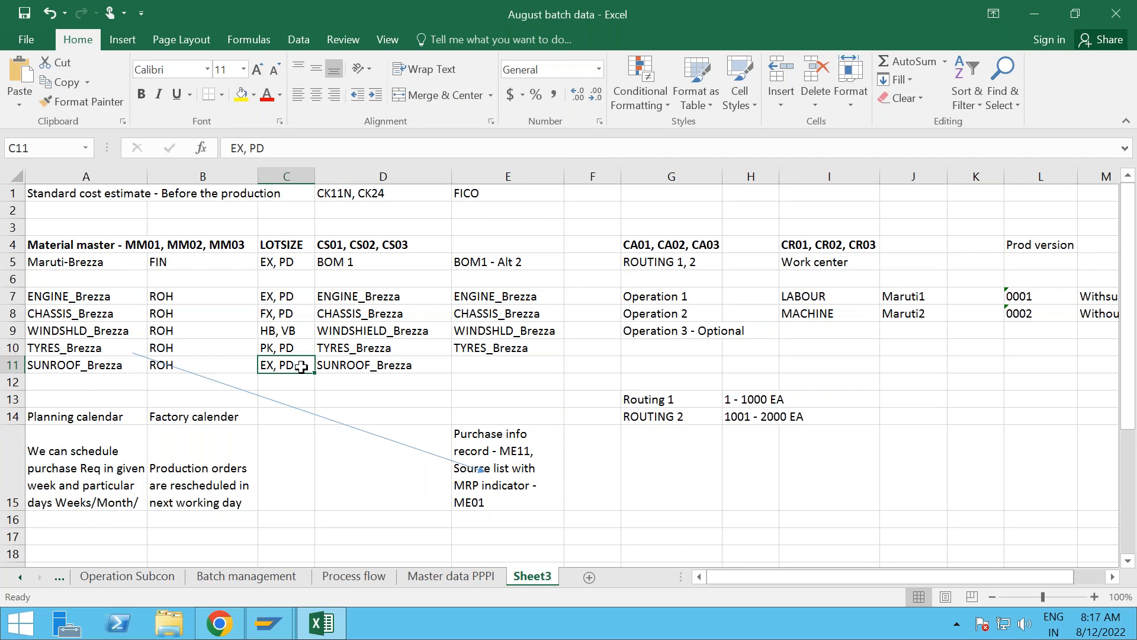
left_click_drag(288, 256, 287, 364)
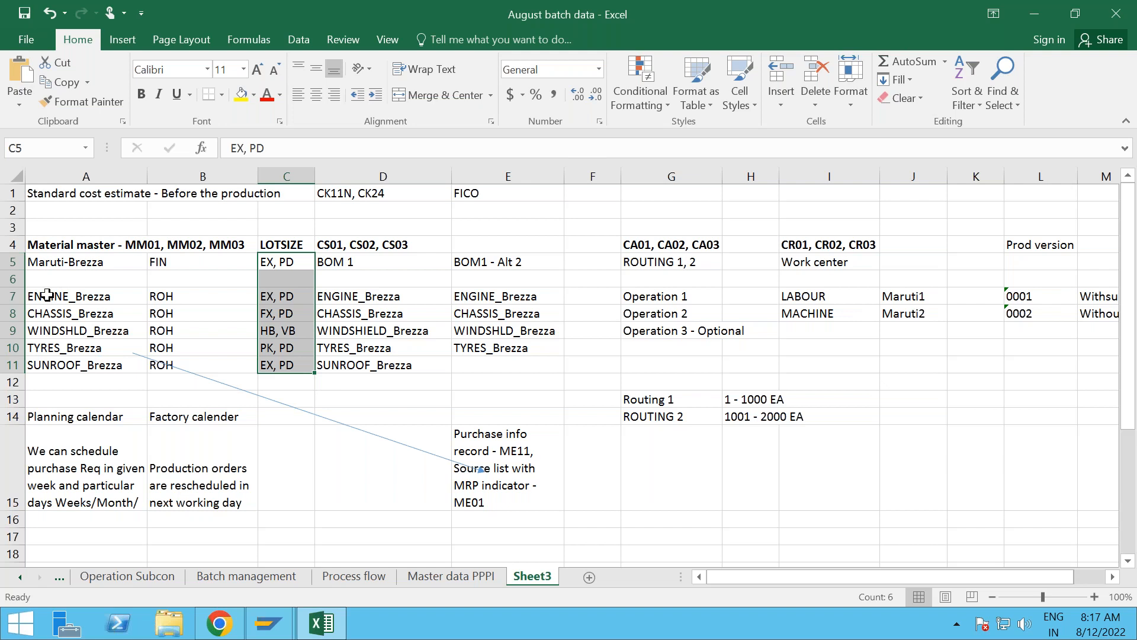
left_click_drag(57, 295, 55, 367)
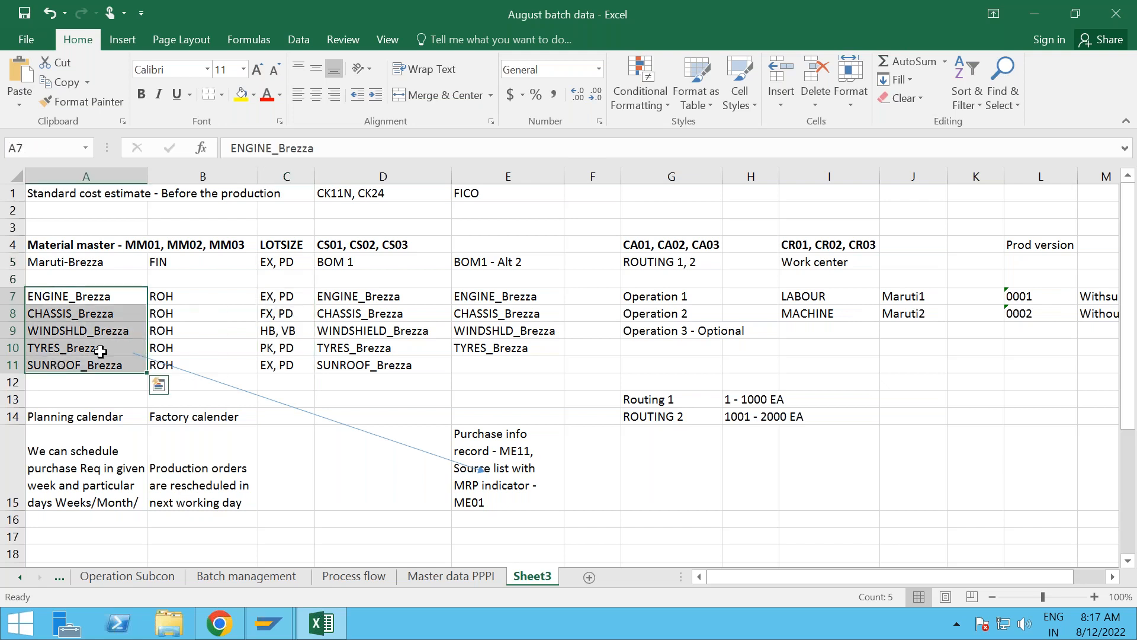
left_click_drag(269, 296, 276, 365)
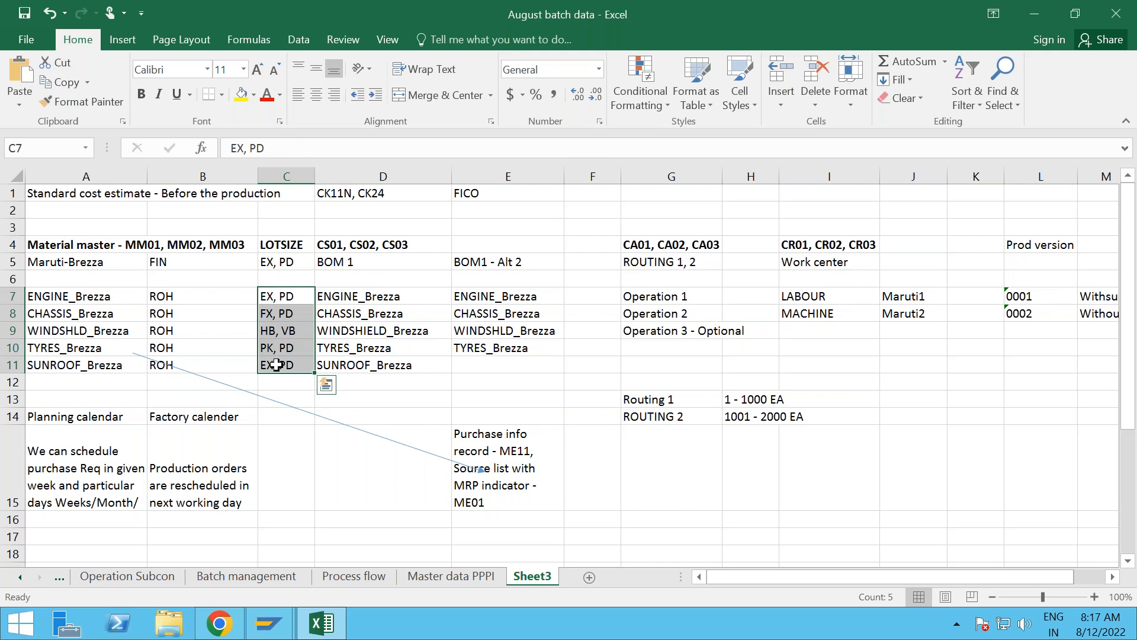
- Switch to SAP Fiori, review the MRP procedure and lot size data in MRP 1 against the workbook, and continue to MRP 2
key("alt+Tab")
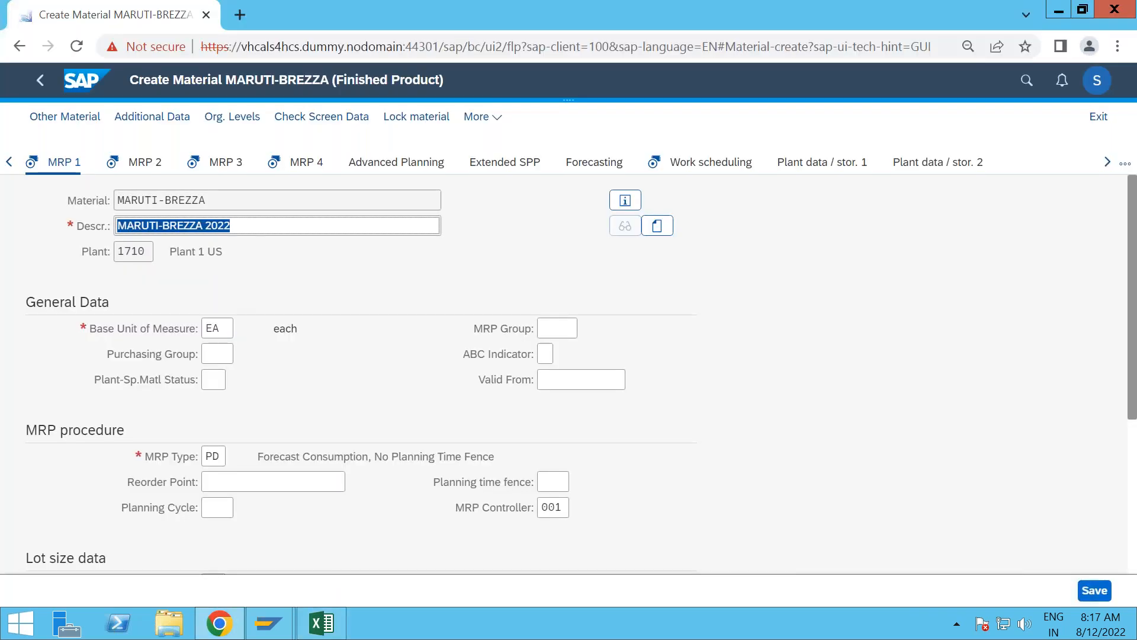
scroll(216, 438, "down", 3)
key("alt+Tab")
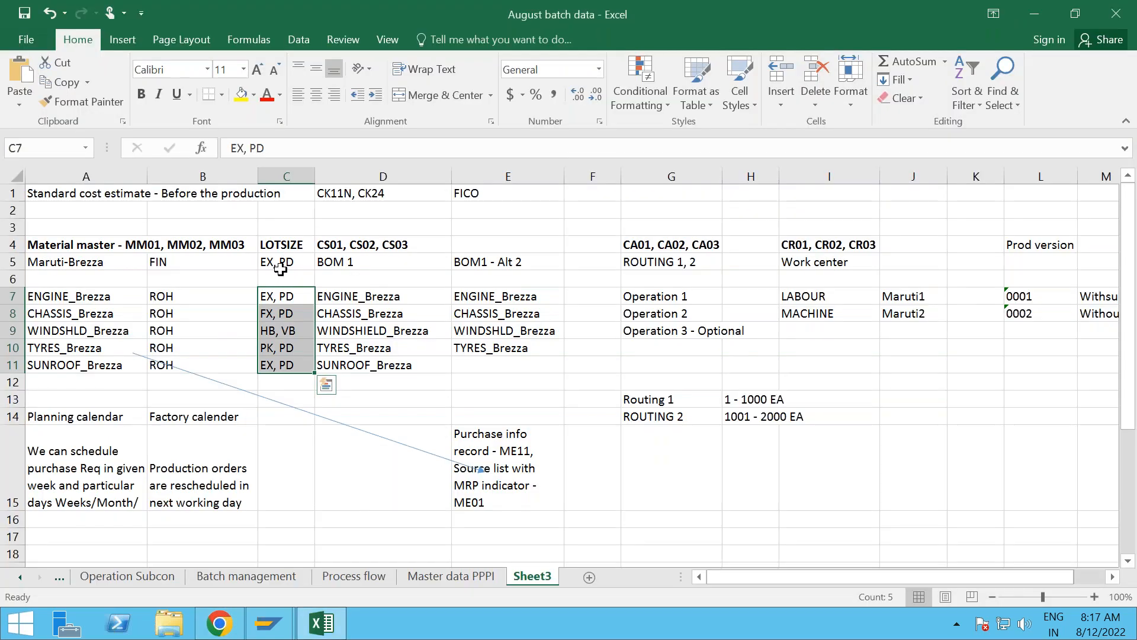
key("alt+Tab")
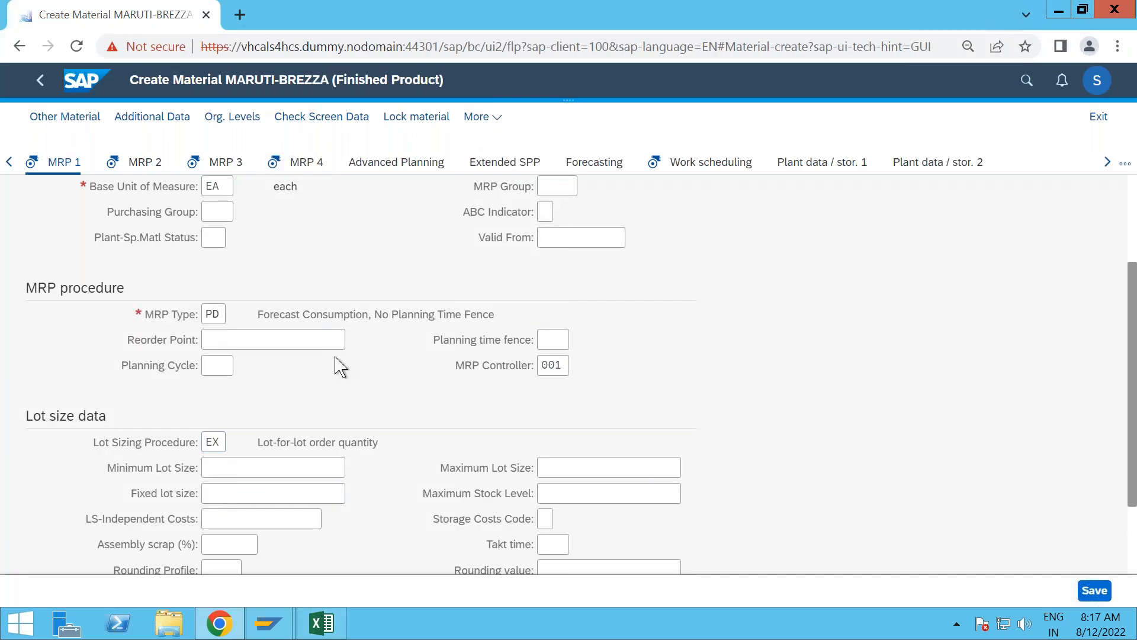
scroll(386, 399, "down", 1)
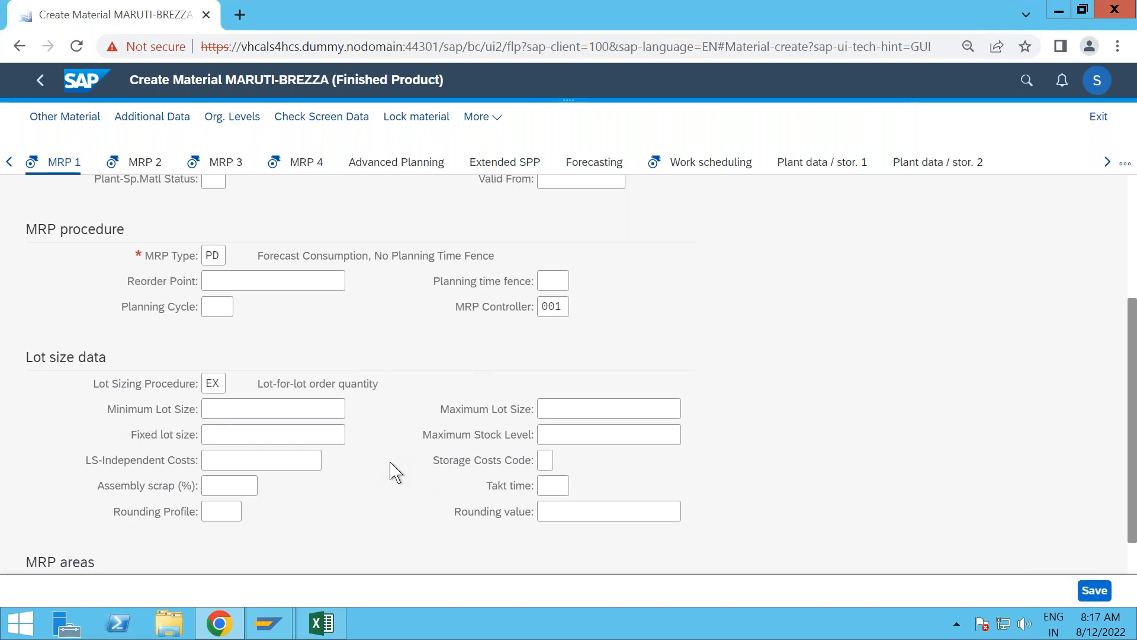
scroll(393, 472, "down", 1)
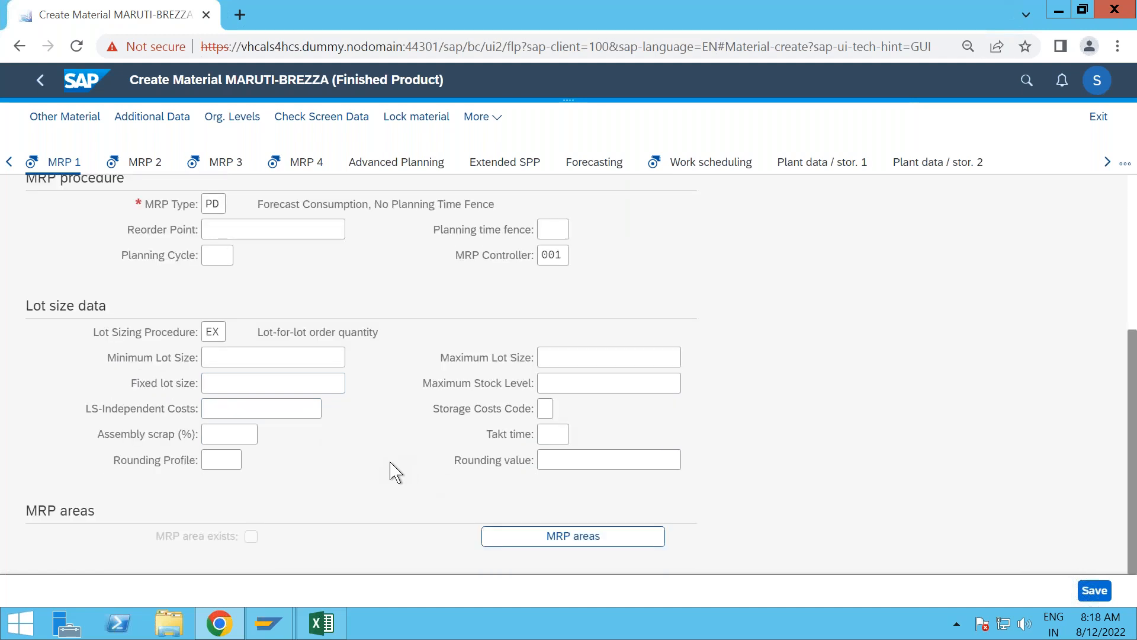
scroll(390, 462, "up", 5)
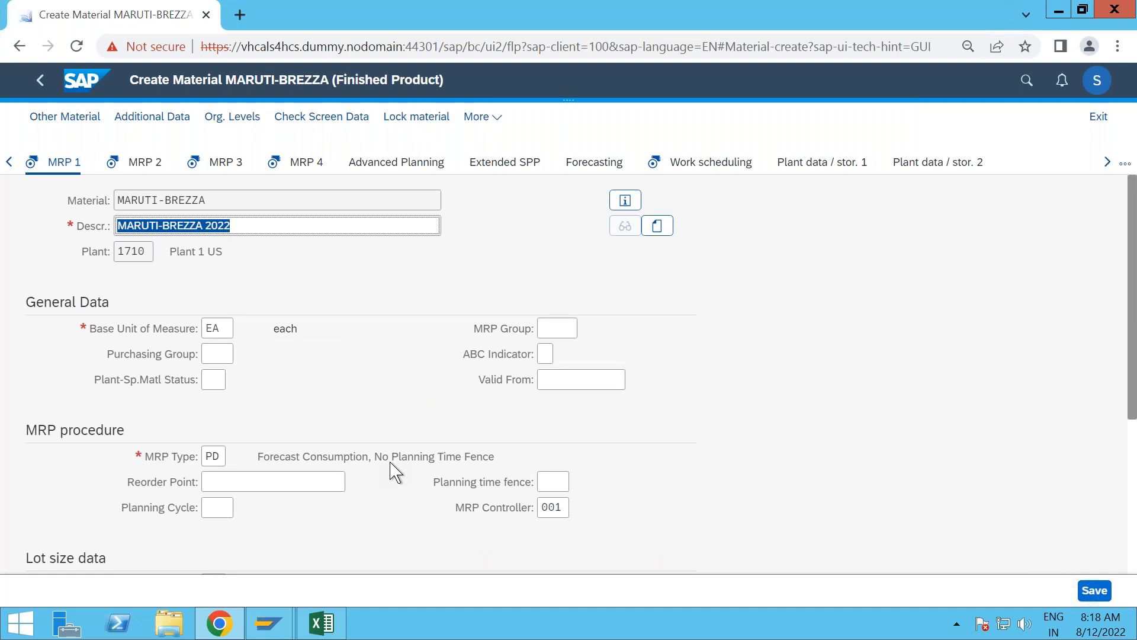
key("Return")
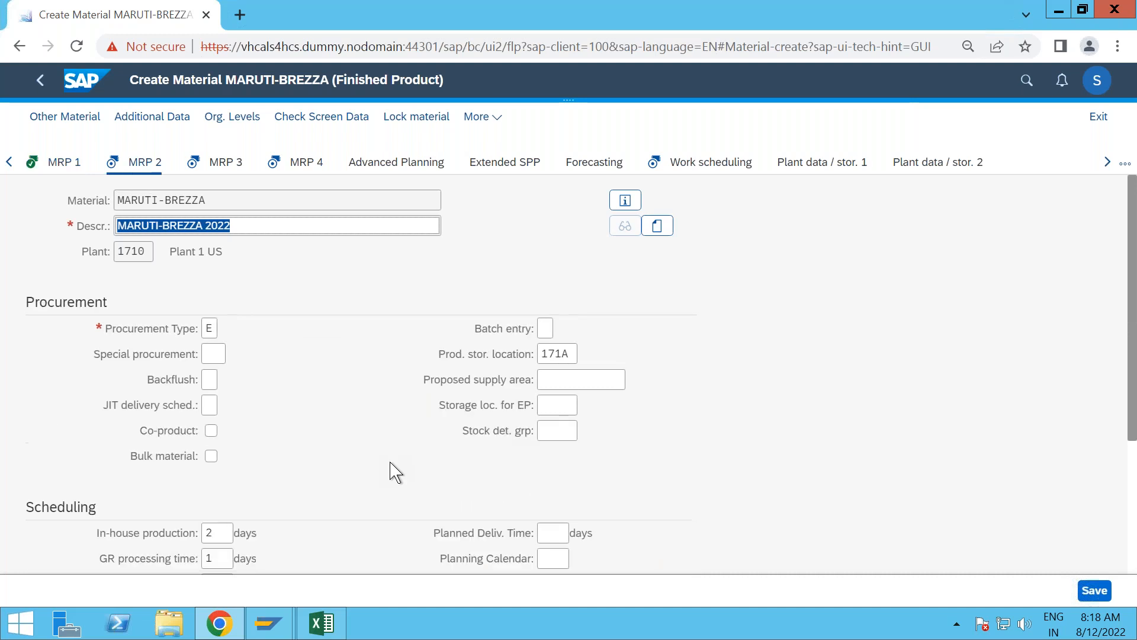
- Examine the available procurement types in the MRP 2 view and close the list without choosing another one
scroll(390, 462, "down", 1)
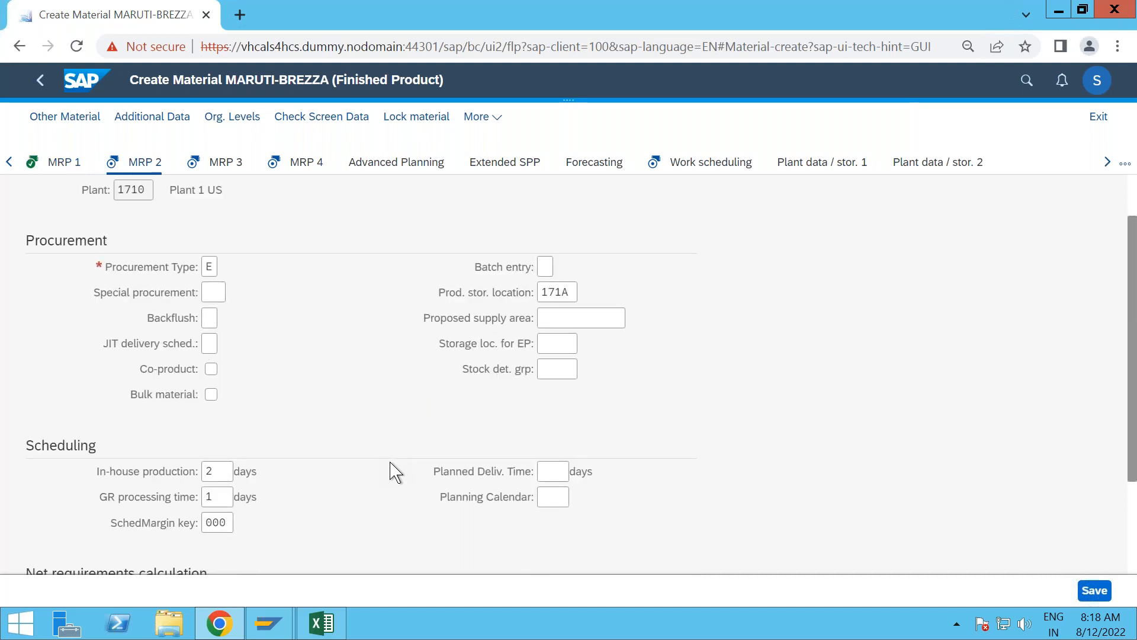
left_click(219, 270)
left_click(228, 268)
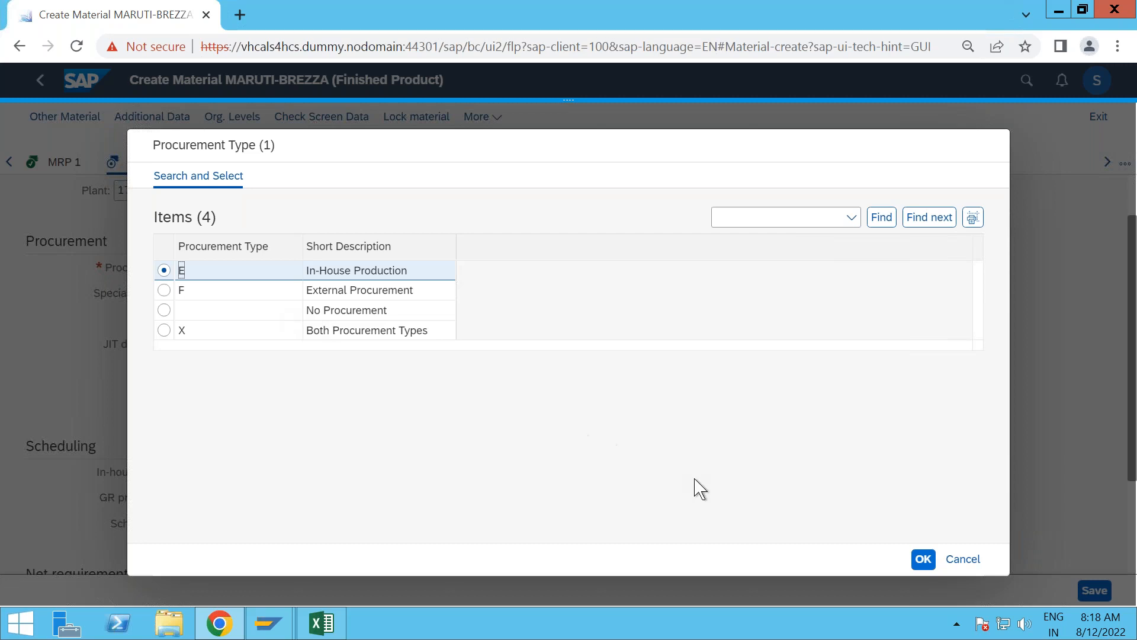
left_click(971, 563)
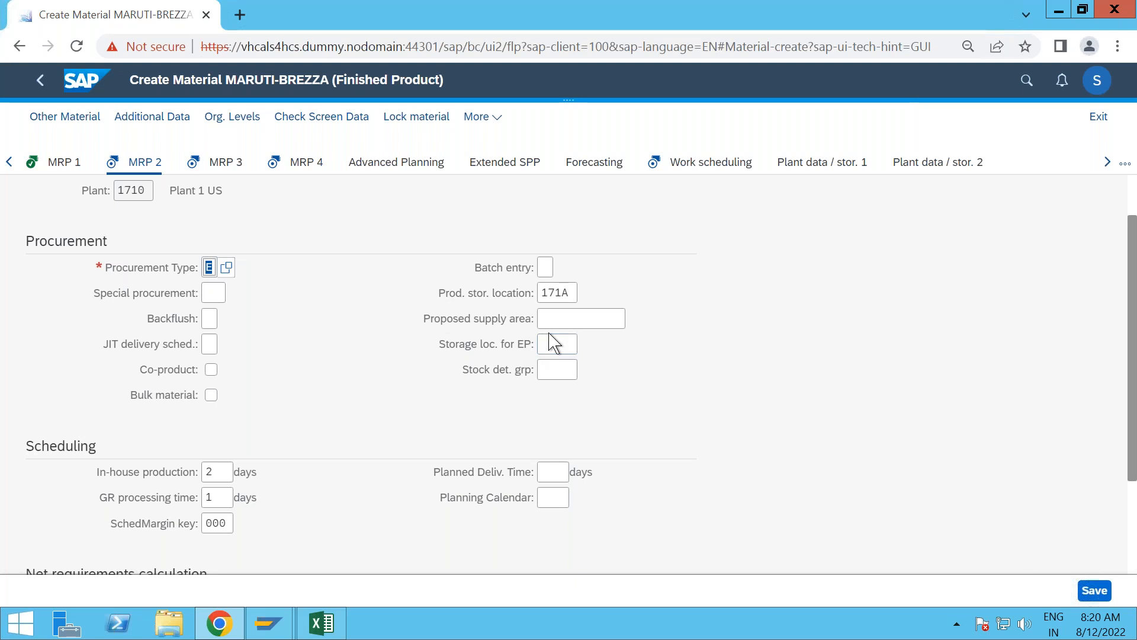
- Examine the storage location for external procurement, the in-house production time and the net requirements fields in MRP 2
left_click(569, 338)
left_click(552, 342)
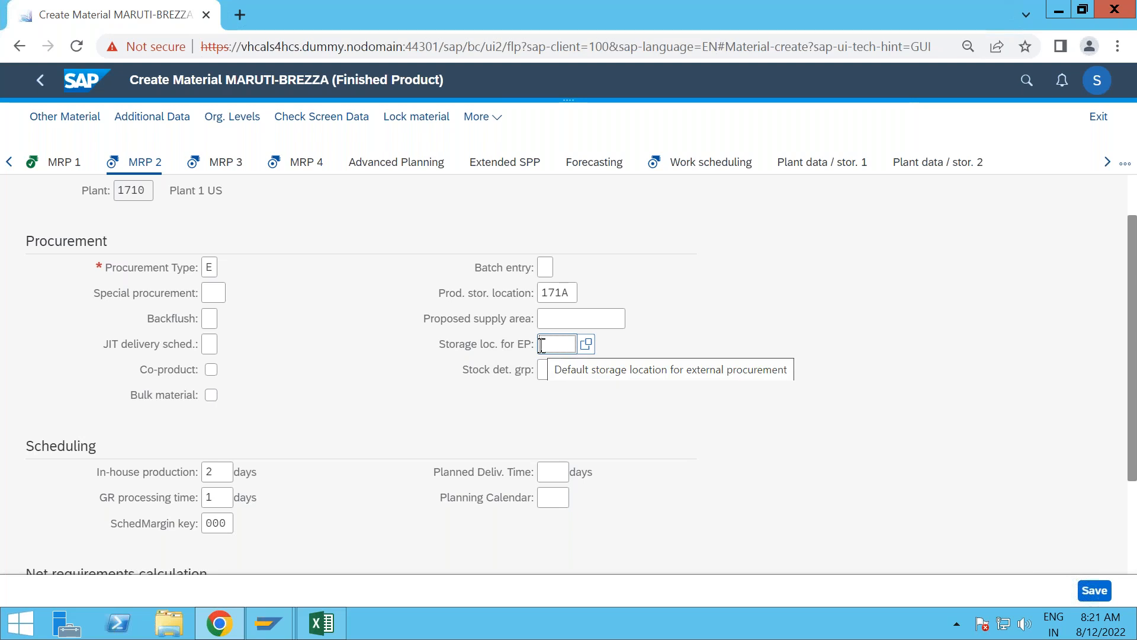
left_click(541, 344)
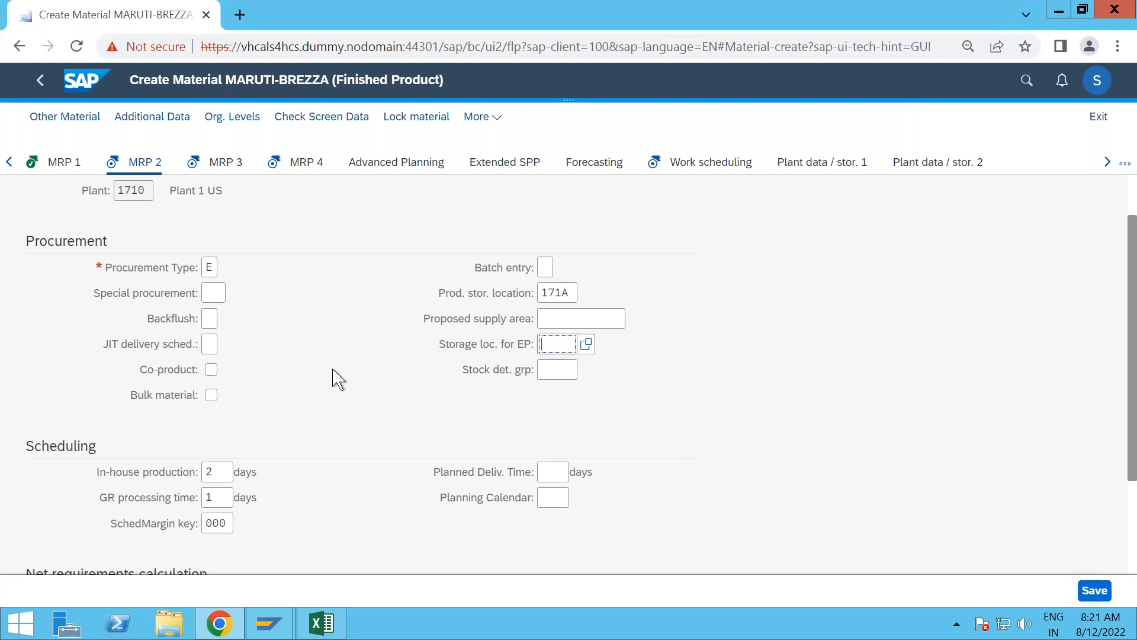
scroll(338, 379, "down", 2)
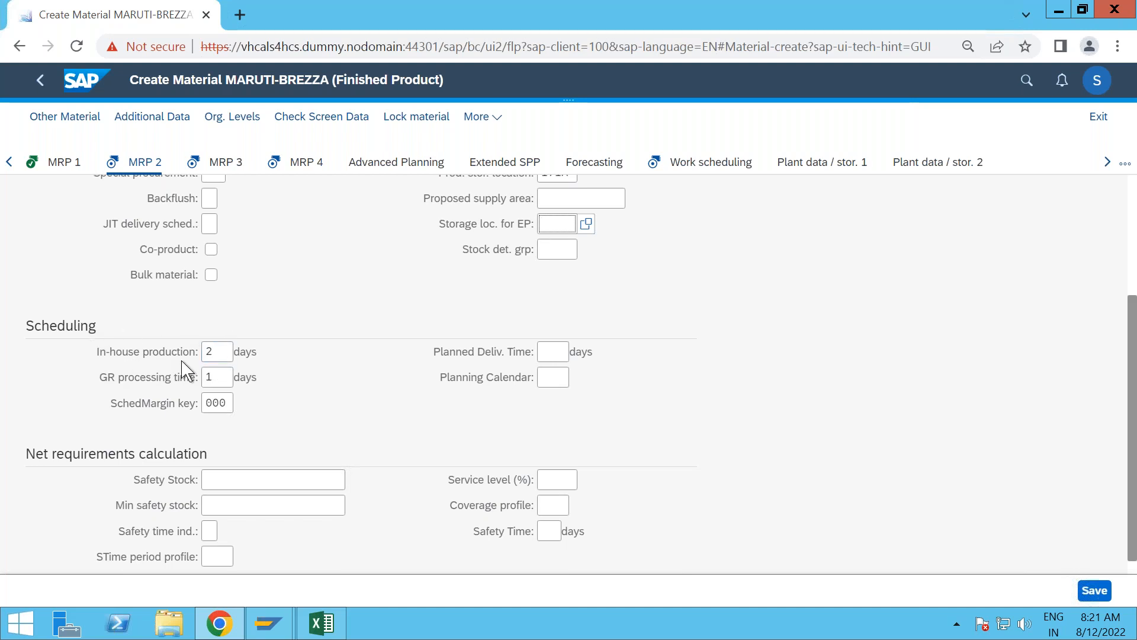
left_click(230, 353)
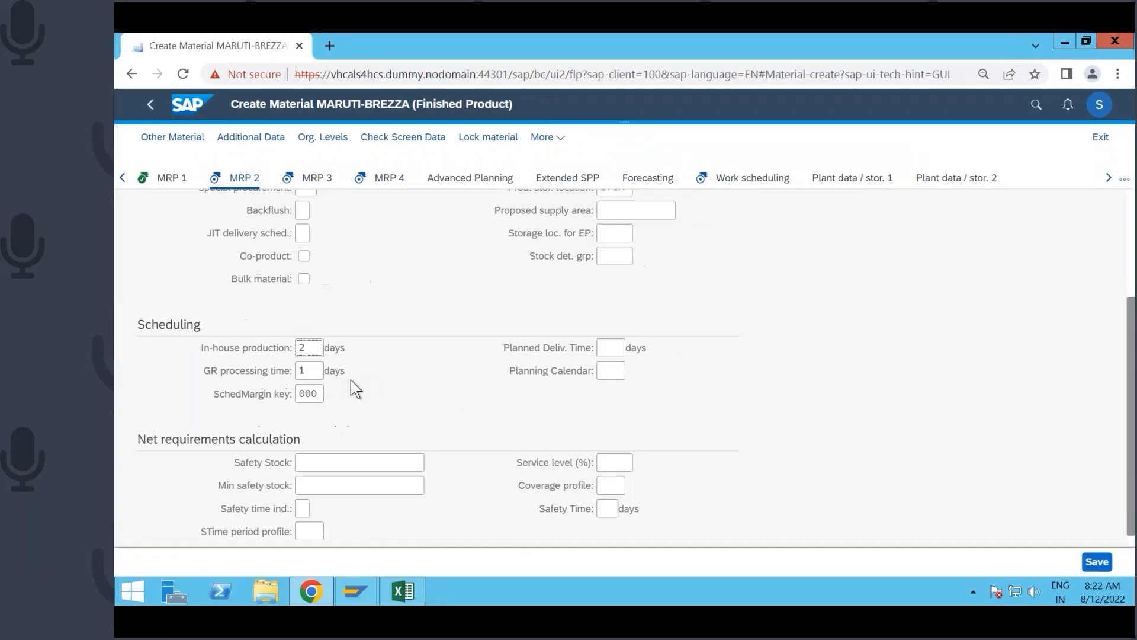
scroll(314, 410, "down", 1)
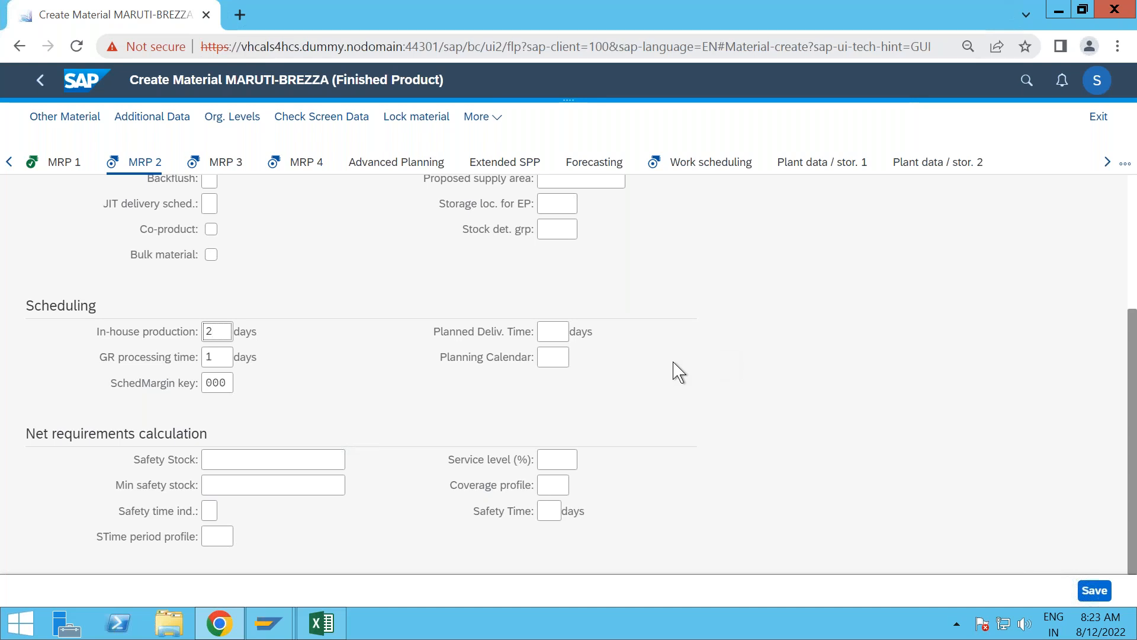
- Accept the procurement and scheduling data in MRP 2 and continue to the MRP 3 view
key("Return")
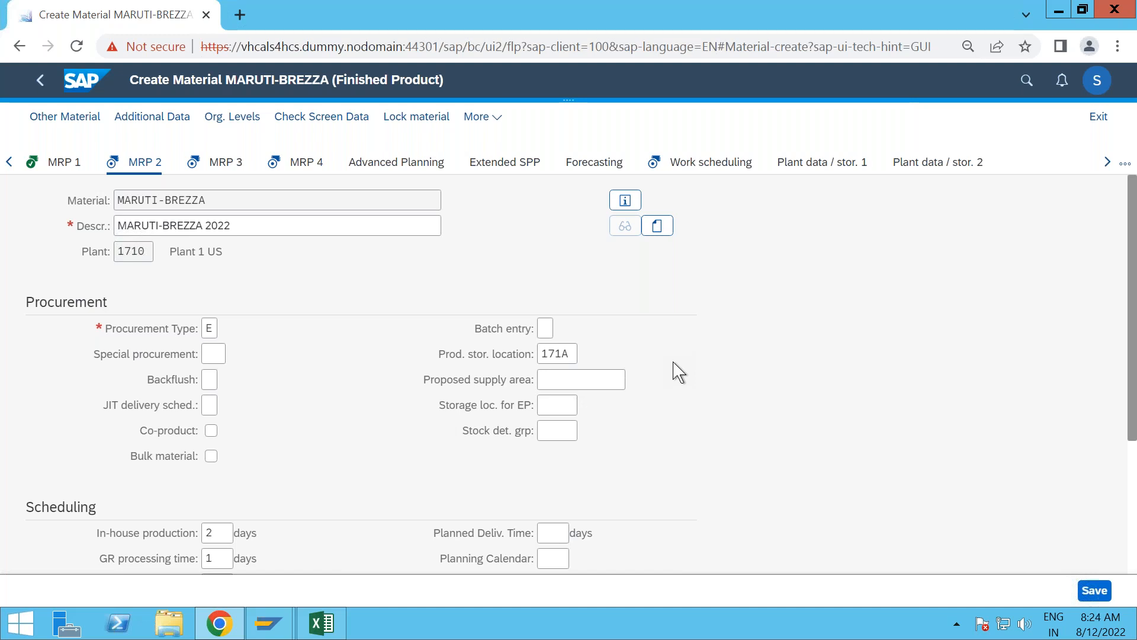
scroll(678, 371, "down", 2)
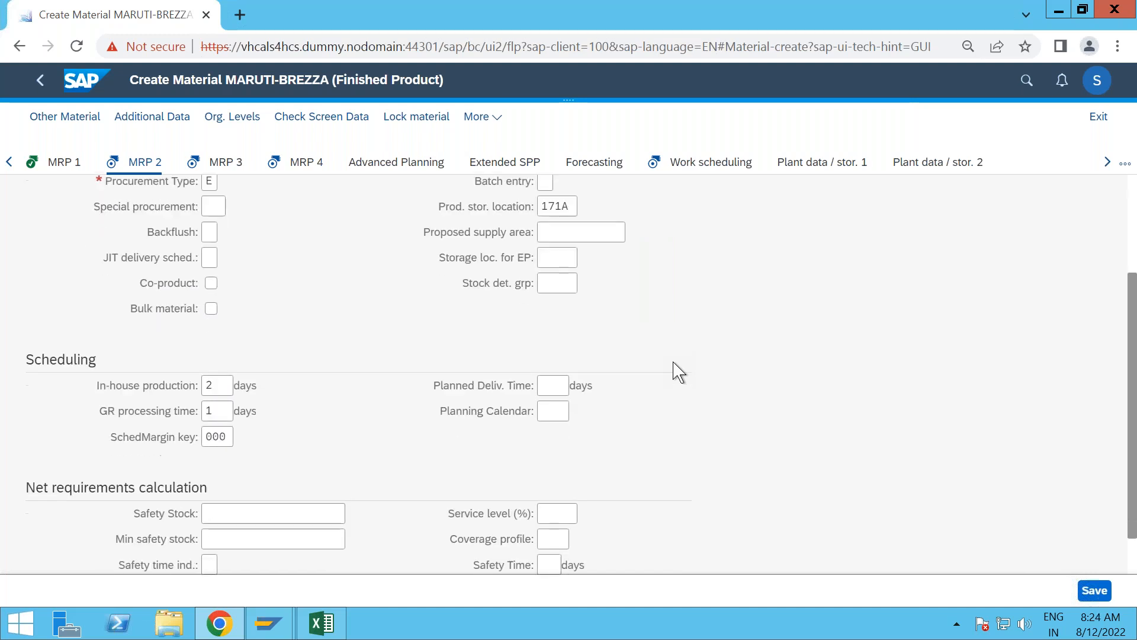
scroll(678, 372, "up", 2)
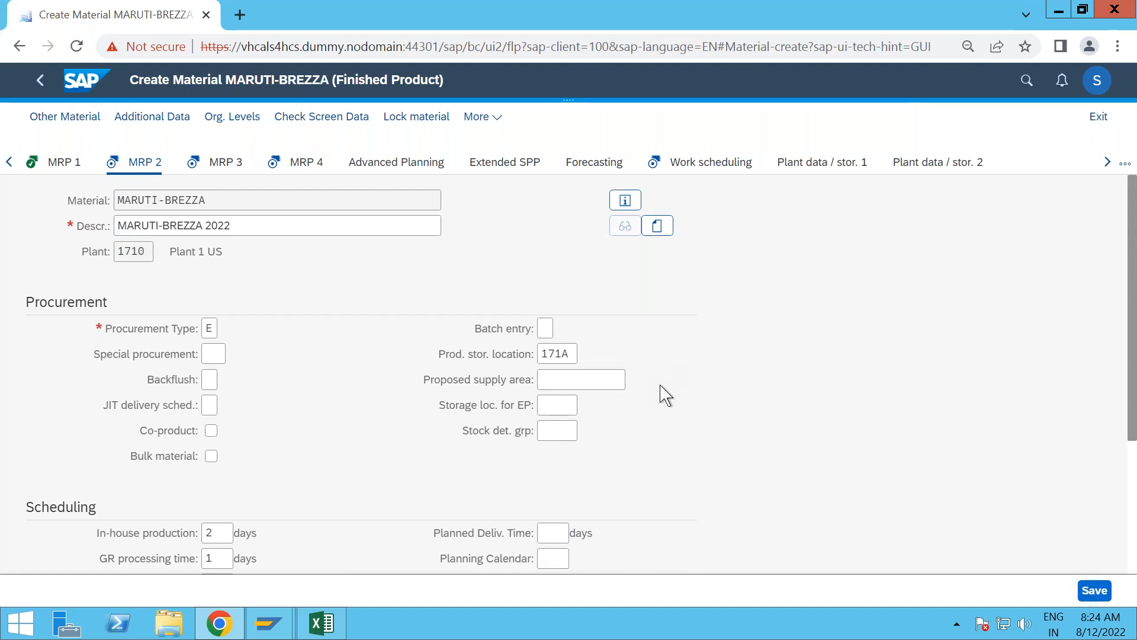
scroll(670, 379, "down", 3)
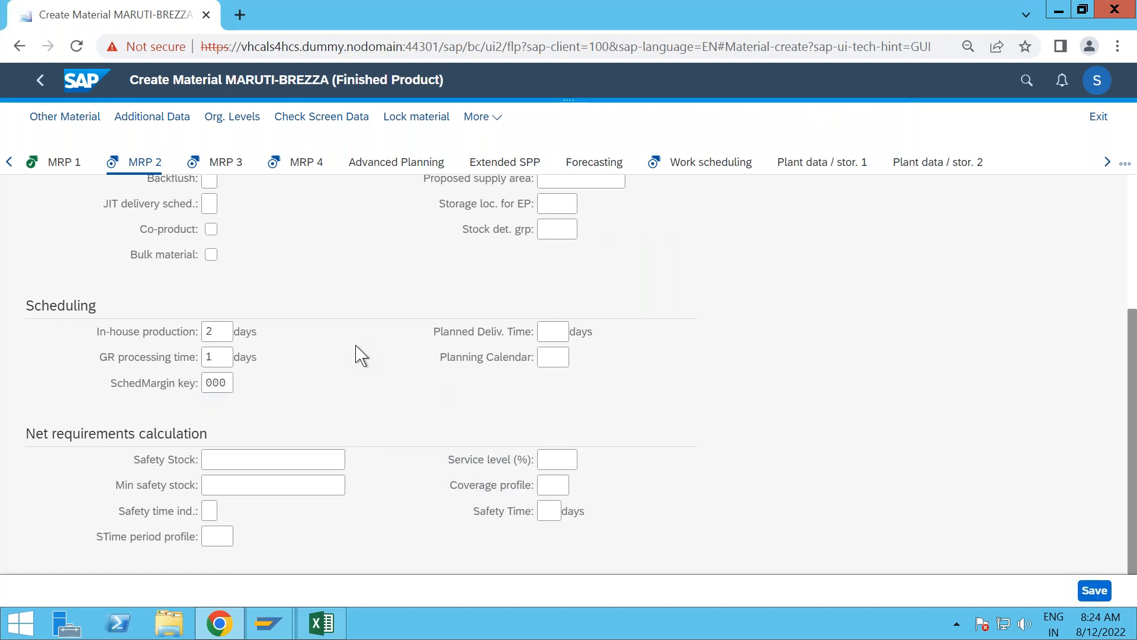
scroll(362, 355, "up", 3)
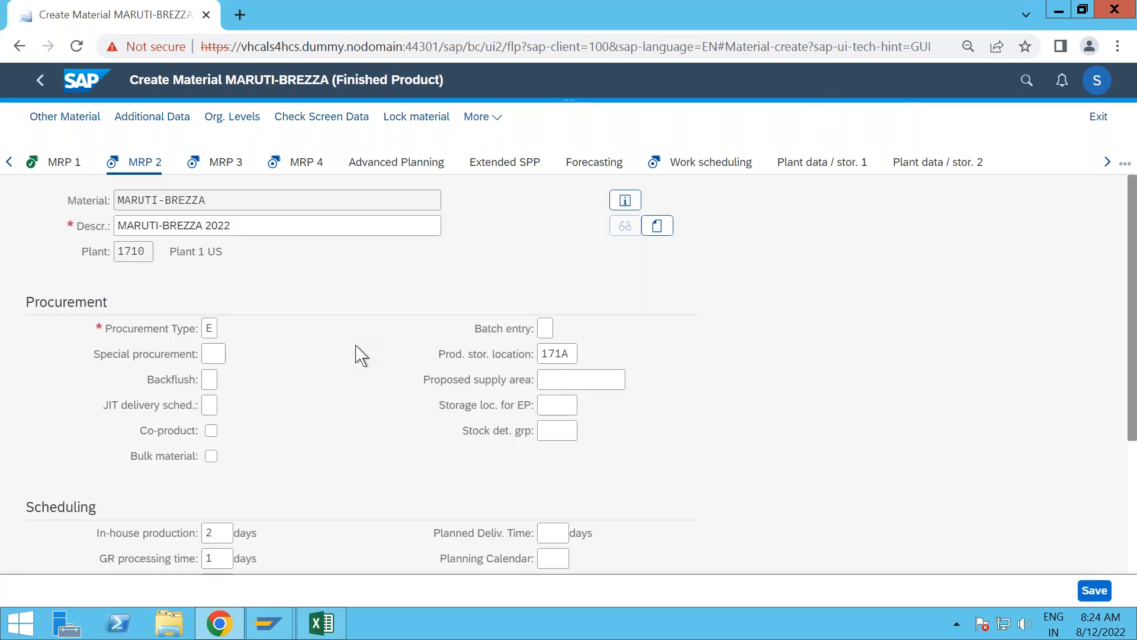
key("Return")
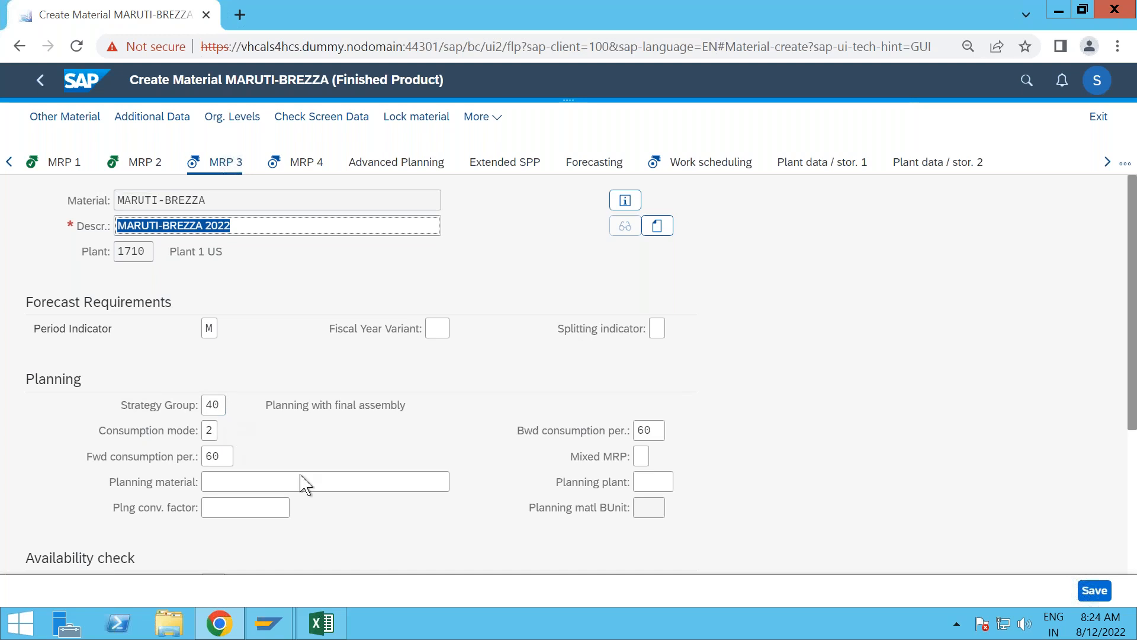
- Set the strategy group to 10 (Make-to-stock production) in MRP 3 and check the backward and forward consumption periods
left_click(322, 623)
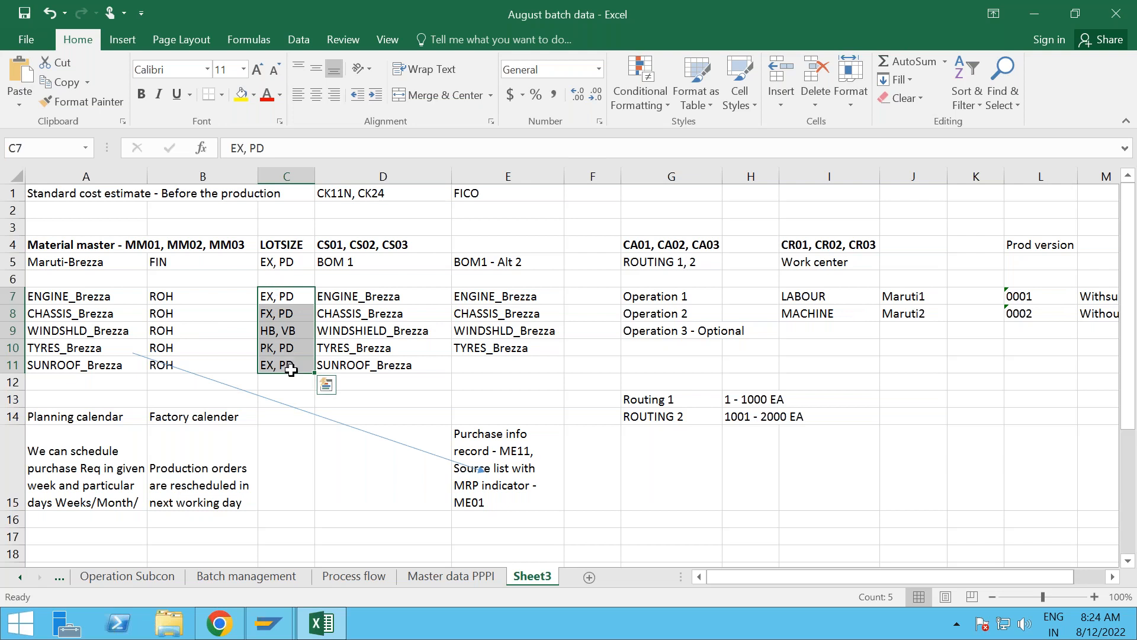
key("alt+Tab")
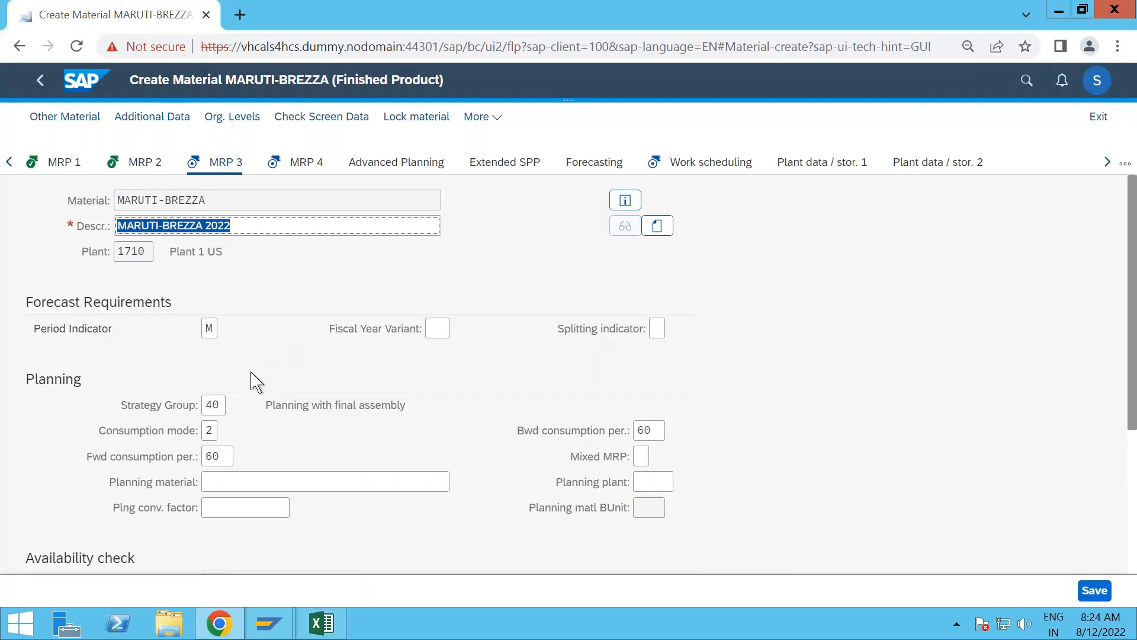
left_click(225, 408)
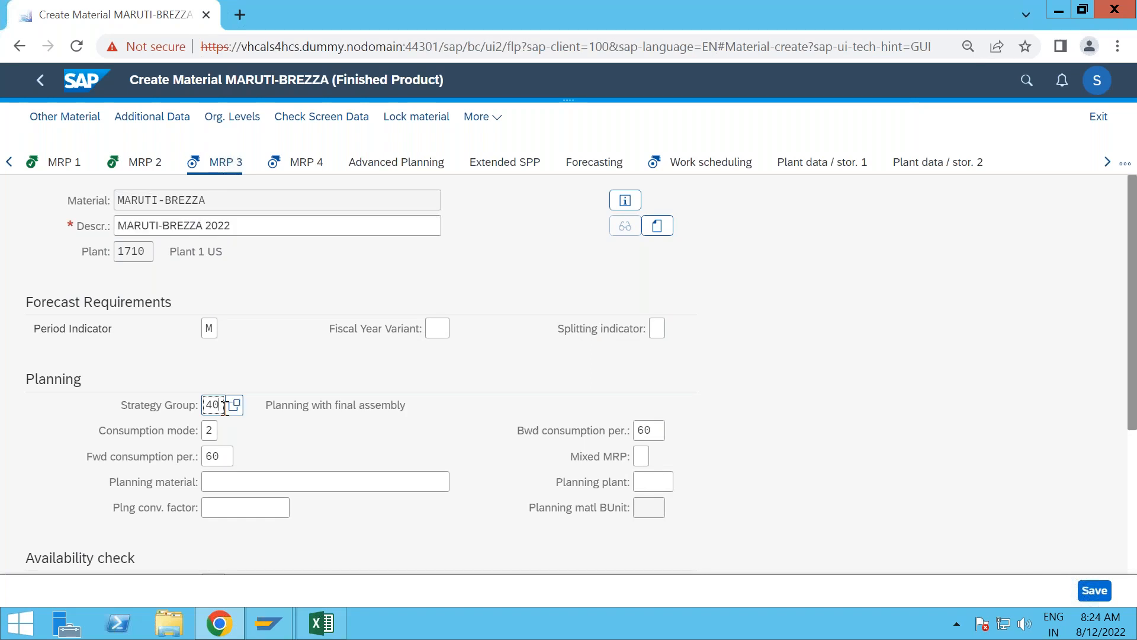
key("BackSpace")
key("BackSpace")
type("10")
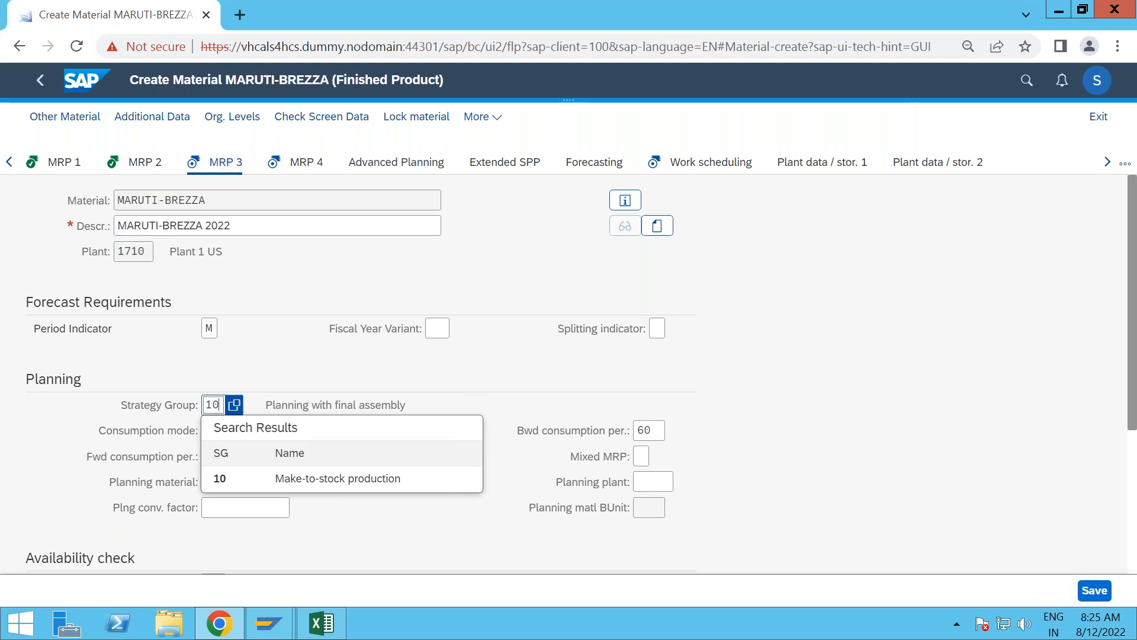
key("Return")
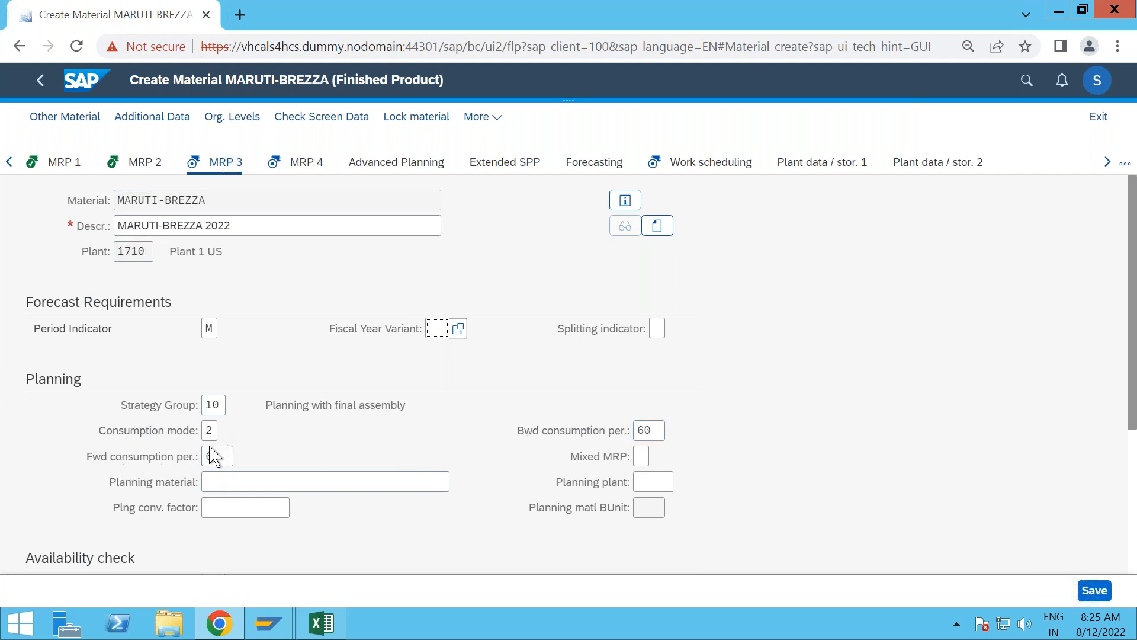
double_click(645, 429)
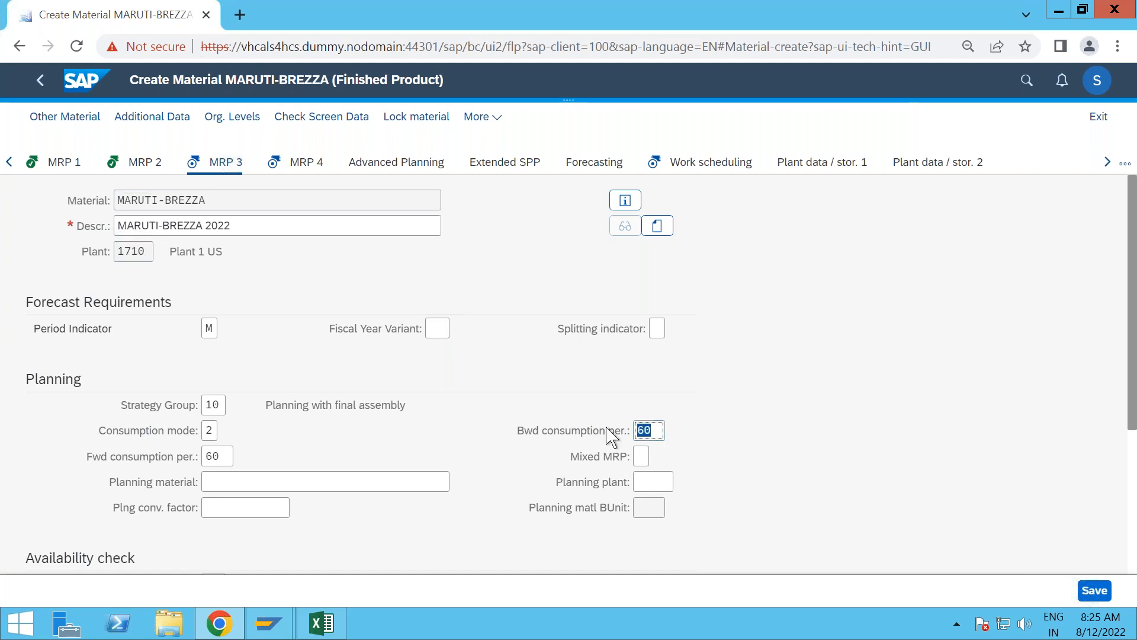
double_click(223, 456)
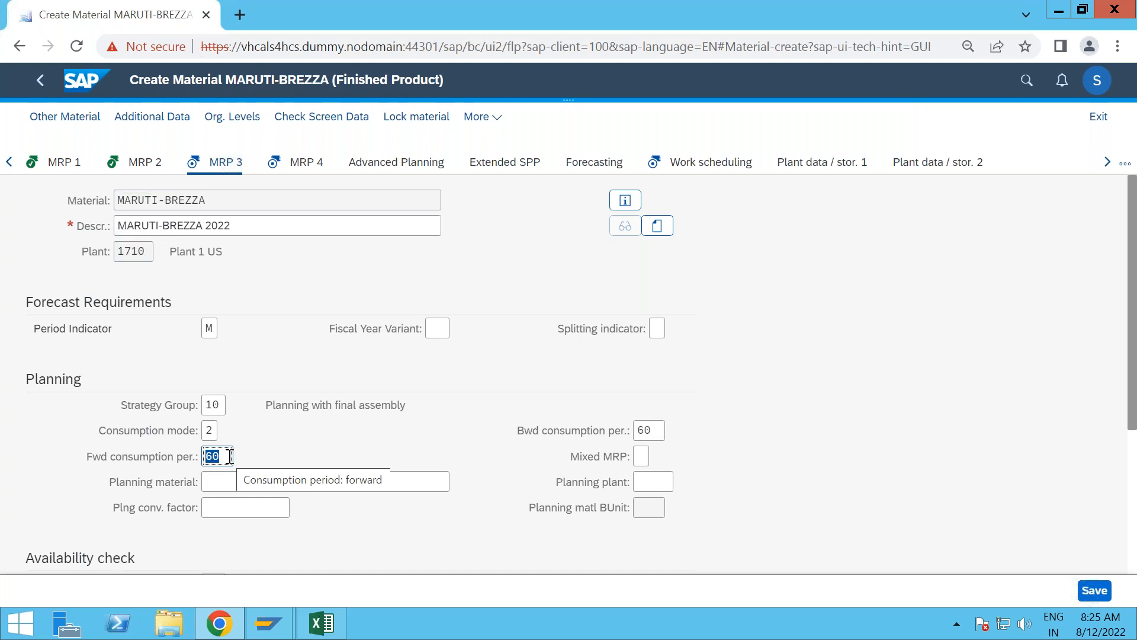
- Open the list of available consumption modes for the MRP 3 planning data
left_click(210, 431)
type("2")
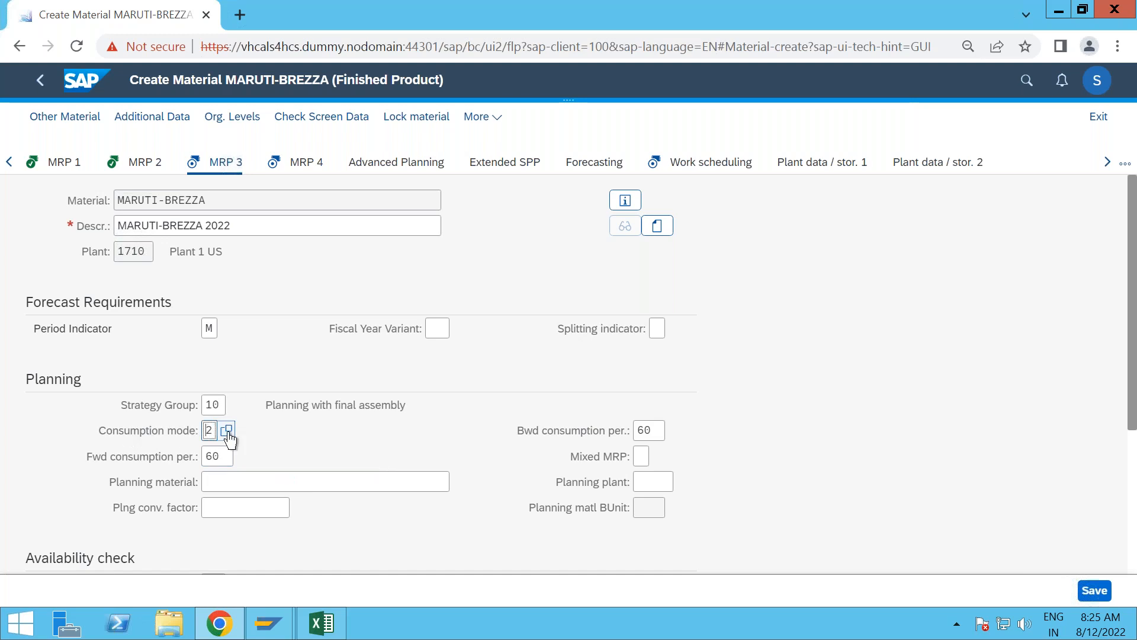
left_click(226, 431)
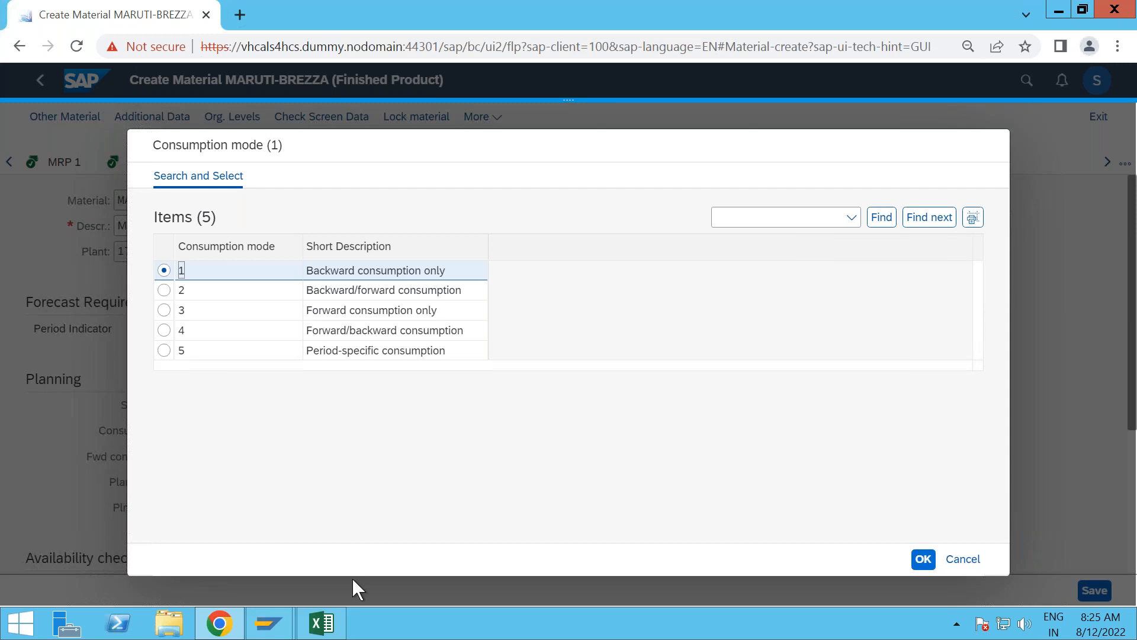
- Switch to the August batch data workbook in Excel and start an entry in cell A19 of Sheet3, below the existing notes
left_click(341, 630)
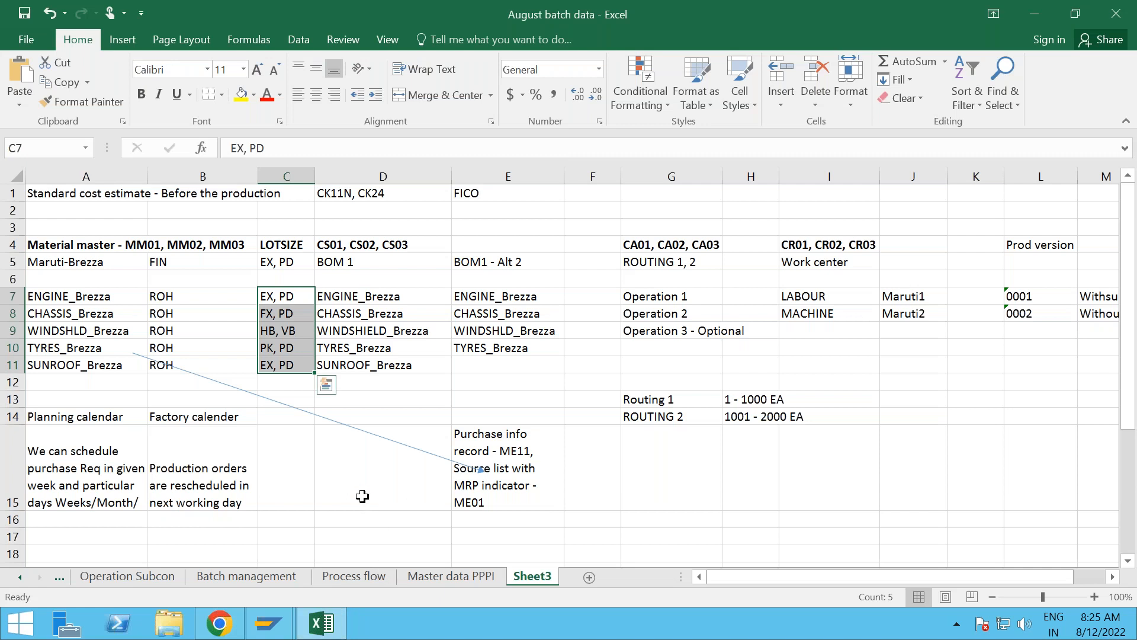
scroll(362, 496, "down", 2)
scroll(363, 496, "down", 1)
left_click(118, 418)
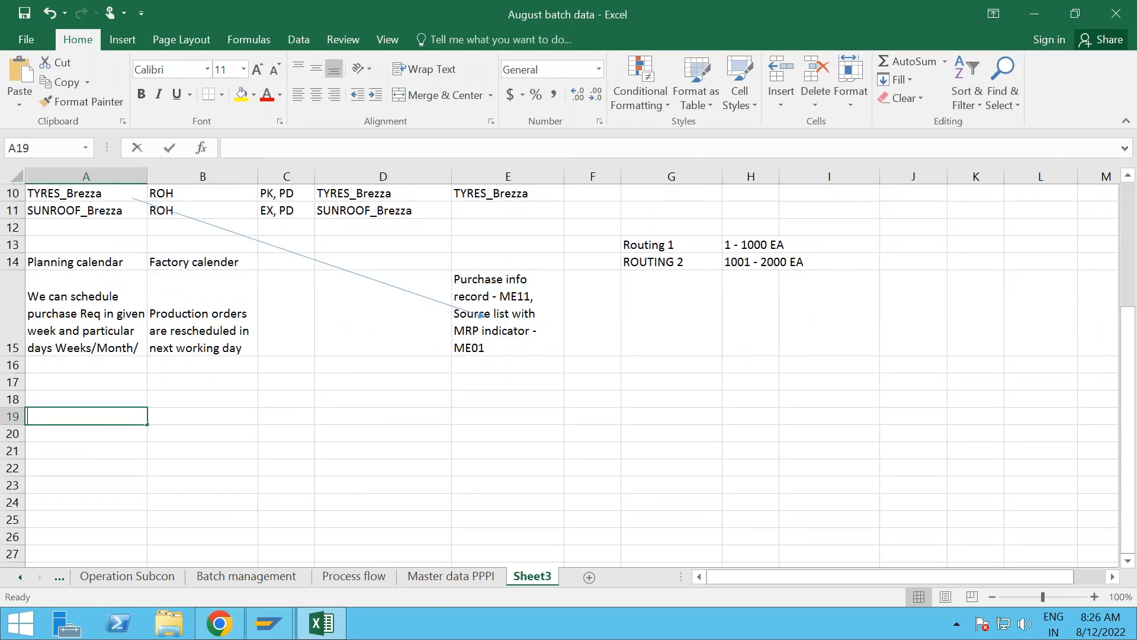
type("Executi")
type("on")
key("BackSpace")
key("BackSpace")
key("BackSpace")
key("BackSpace")
key("BackSpace")
key("BackSpace")
key("BackSpace")
key("BackSpace")
key("BackSpace")
- Enter "Reduction" in cell A19 and "consumption" in cell B19, and select both cells
type("Reduction")
key("Tab")
type("consumption")
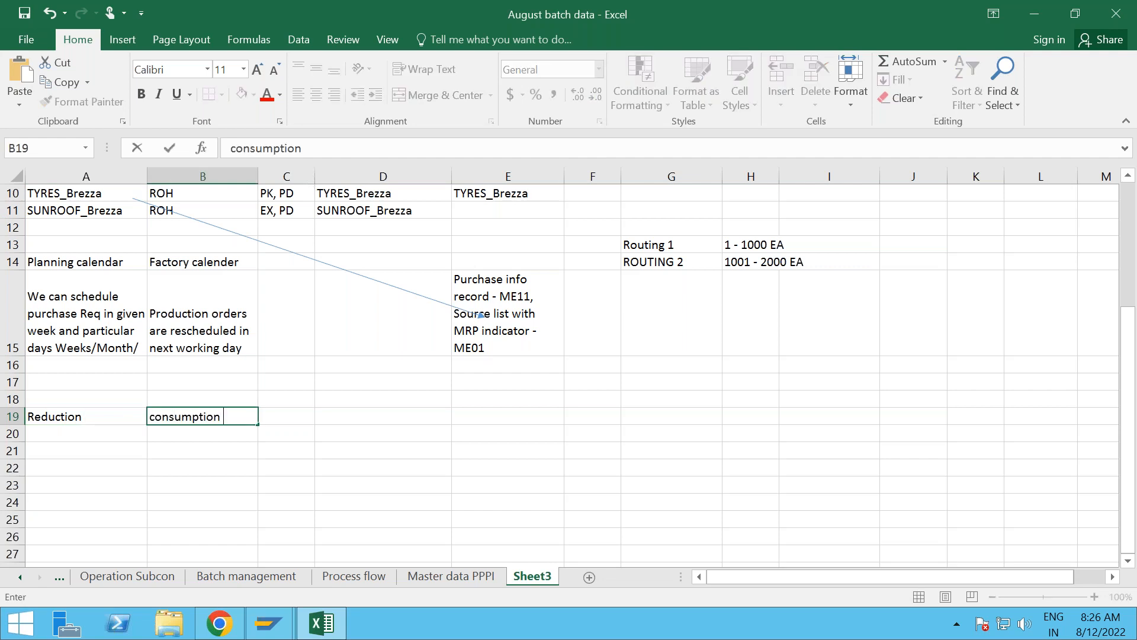
key("Return")
left_click_drag(89, 415, 165, 410)
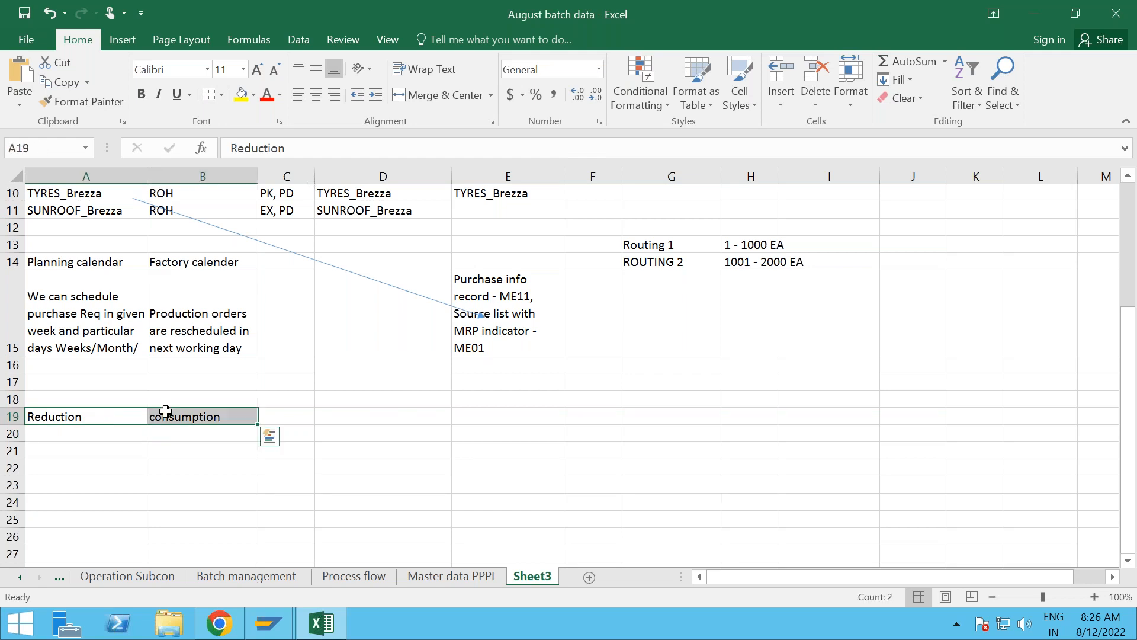
- Switch back to SAP in Chrome and set the consumption mode to 2 (Backward/forward consumption)
key("alt+Tab")
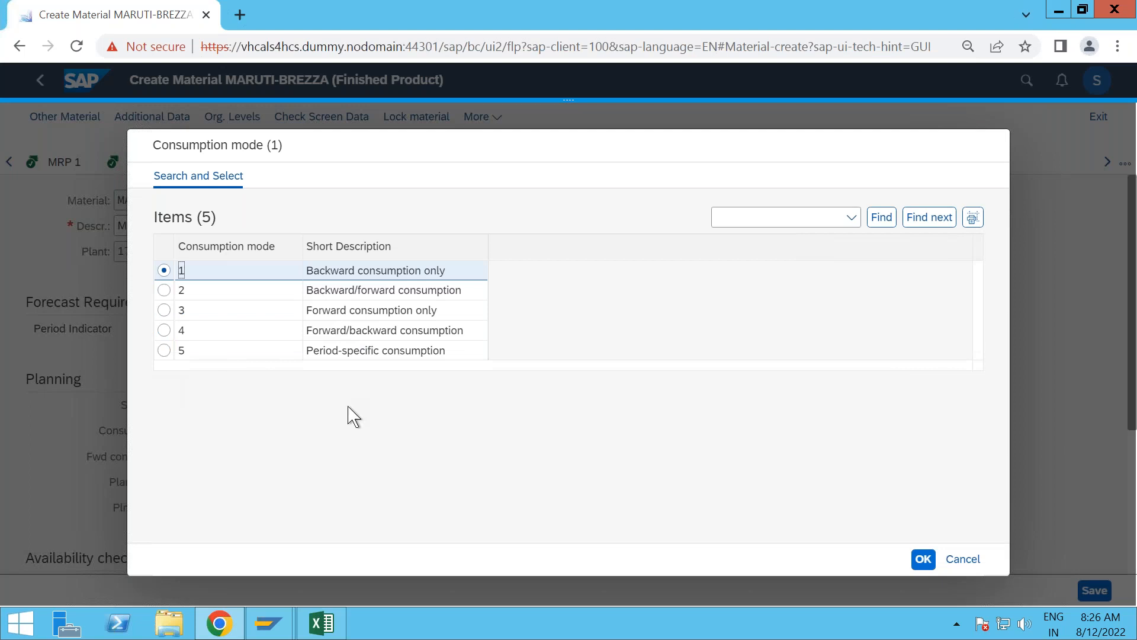
key("alt+Tab")
key("alt+Tab")
left_click(164, 290)
left_click(923, 558)
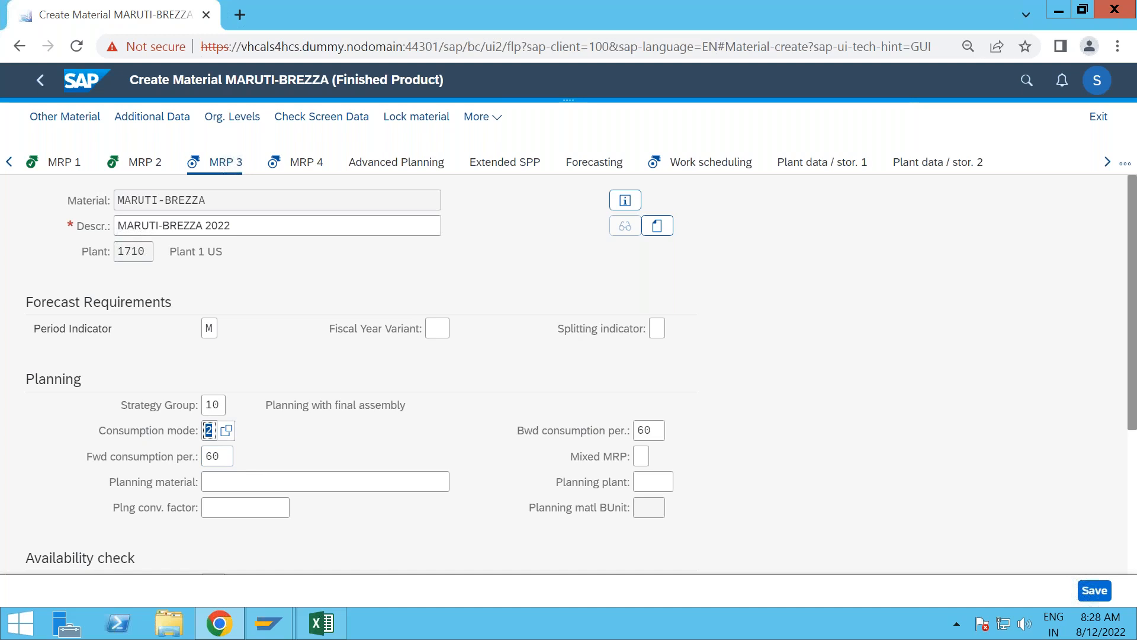
left_click(303, 450)
- Examine the strategy group in MRP 3 and compare it with the planning strategies on the Strategy explaination sheet of the August batch data workbook in Excel
scroll(304, 456, "down", 2)
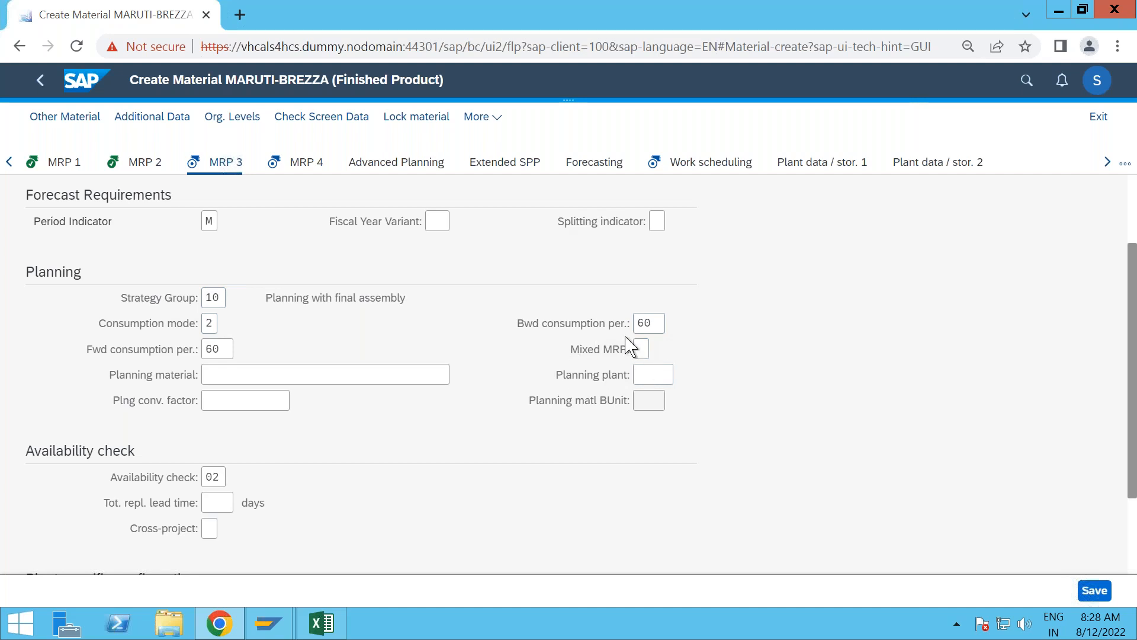
left_click(212, 296)
left_click(321, 623)
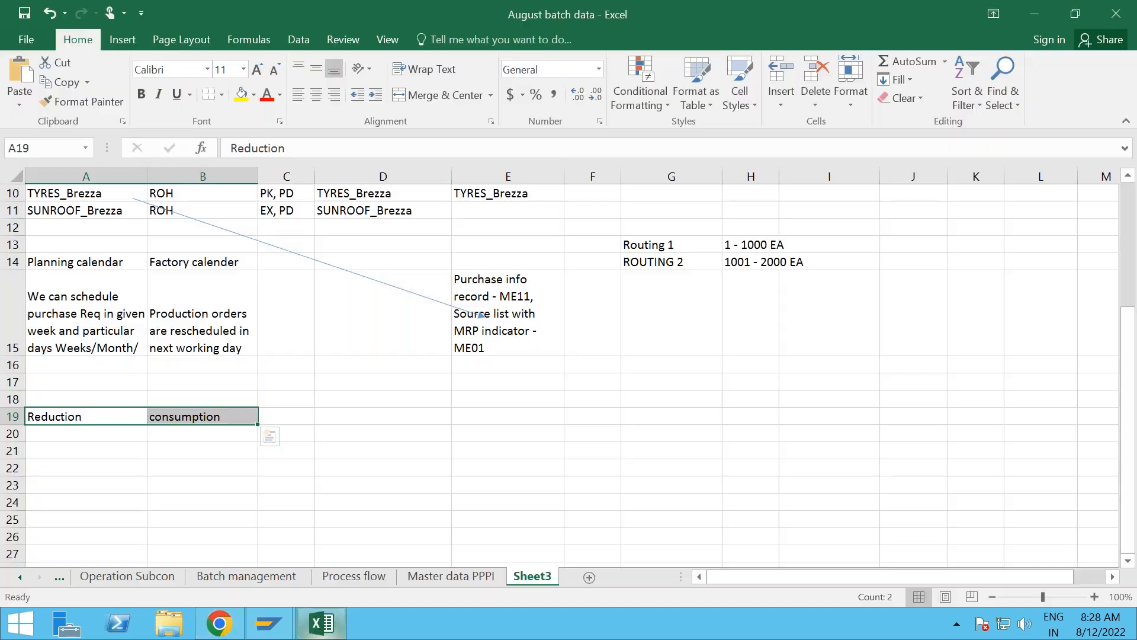
left_click(20, 577)
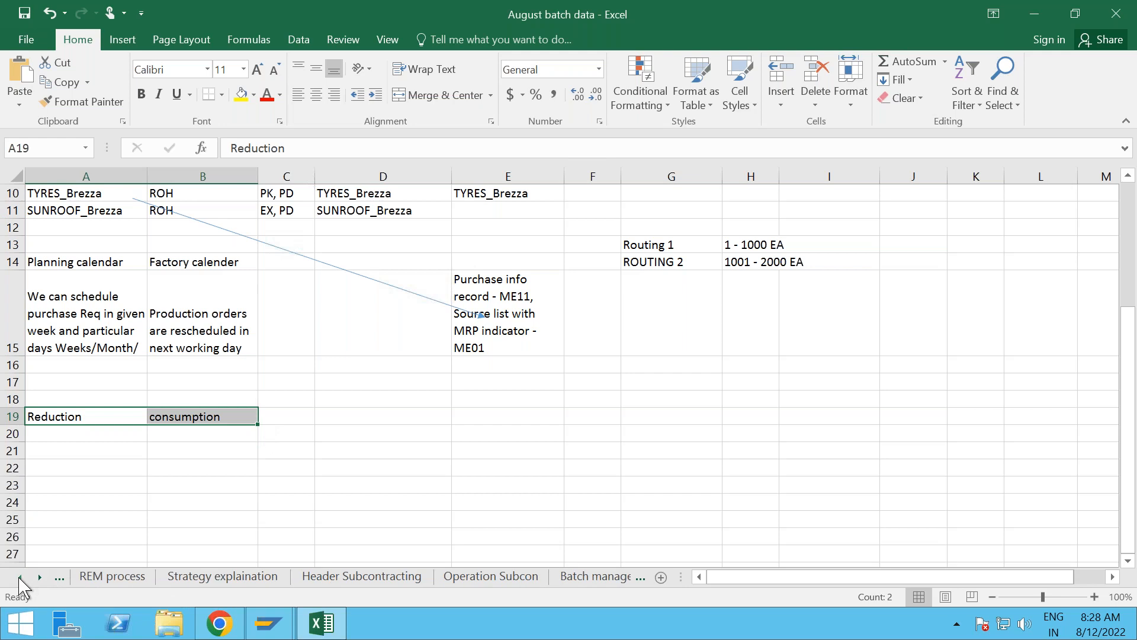
left_click(355, 577)
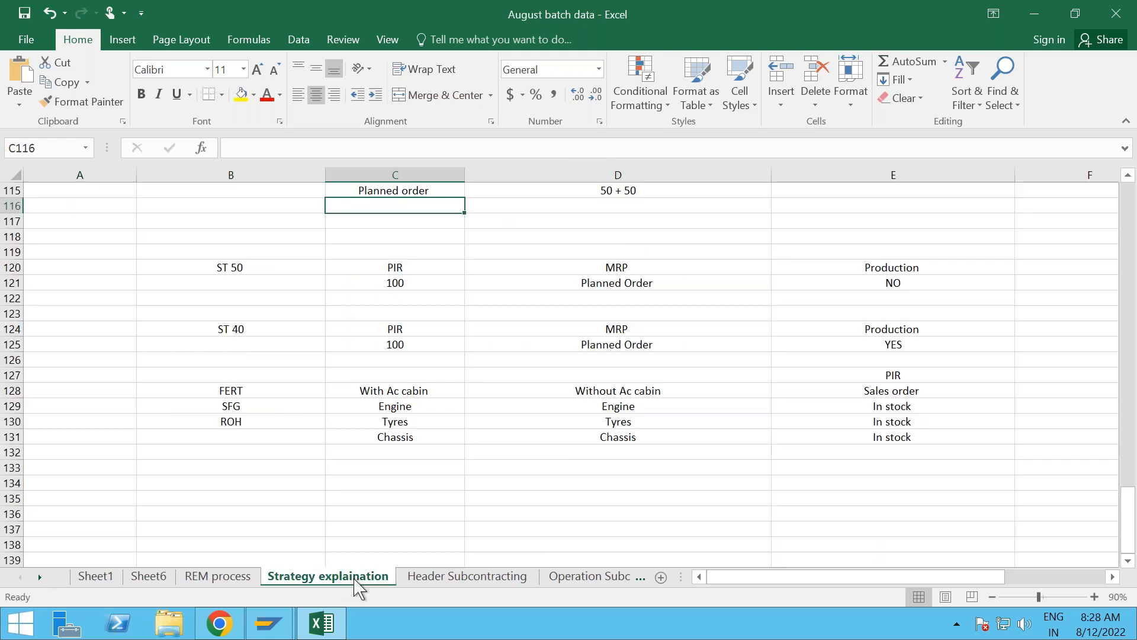
scroll(352, 391, "up", 6)
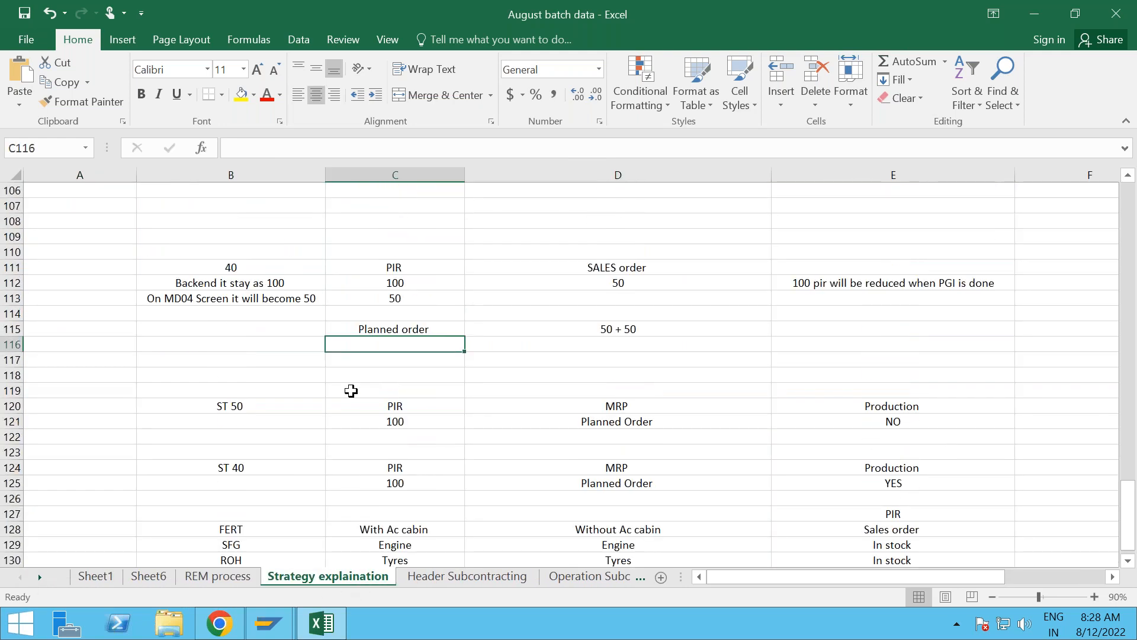
scroll(351, 391, "up", 8)
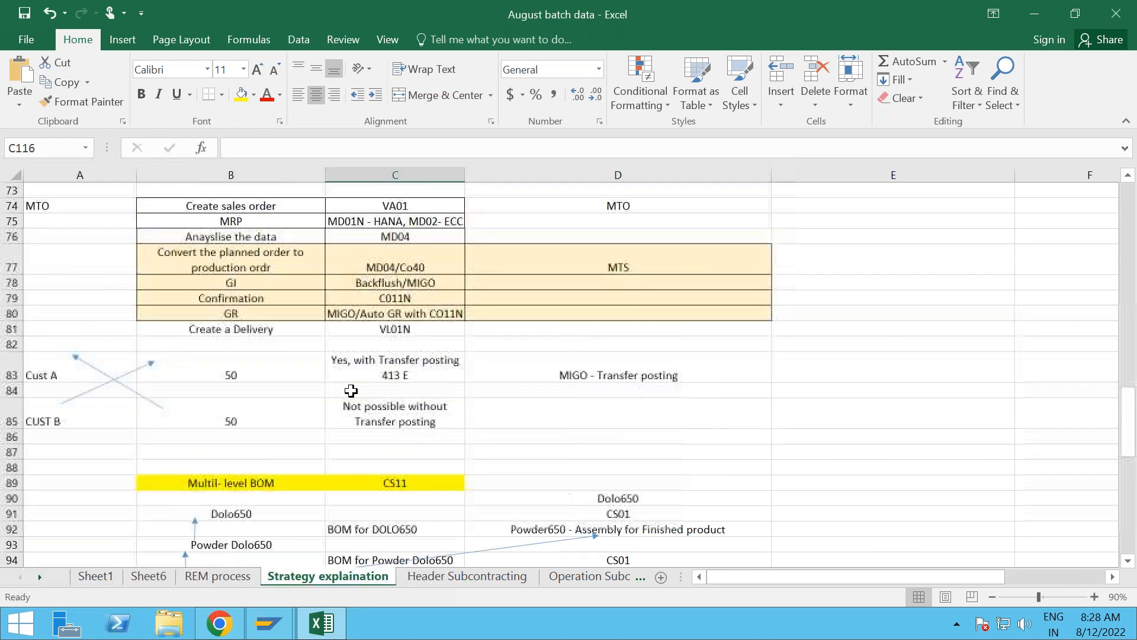
scroll(351, 390, "up", 15)
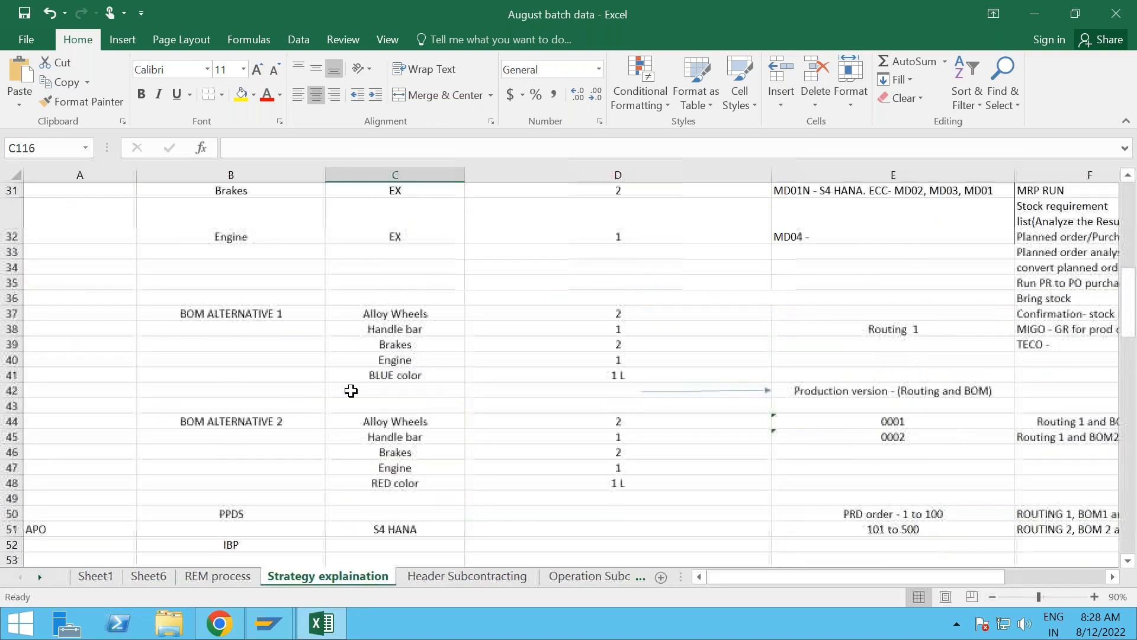
scroll(351, 390, "up", 8)
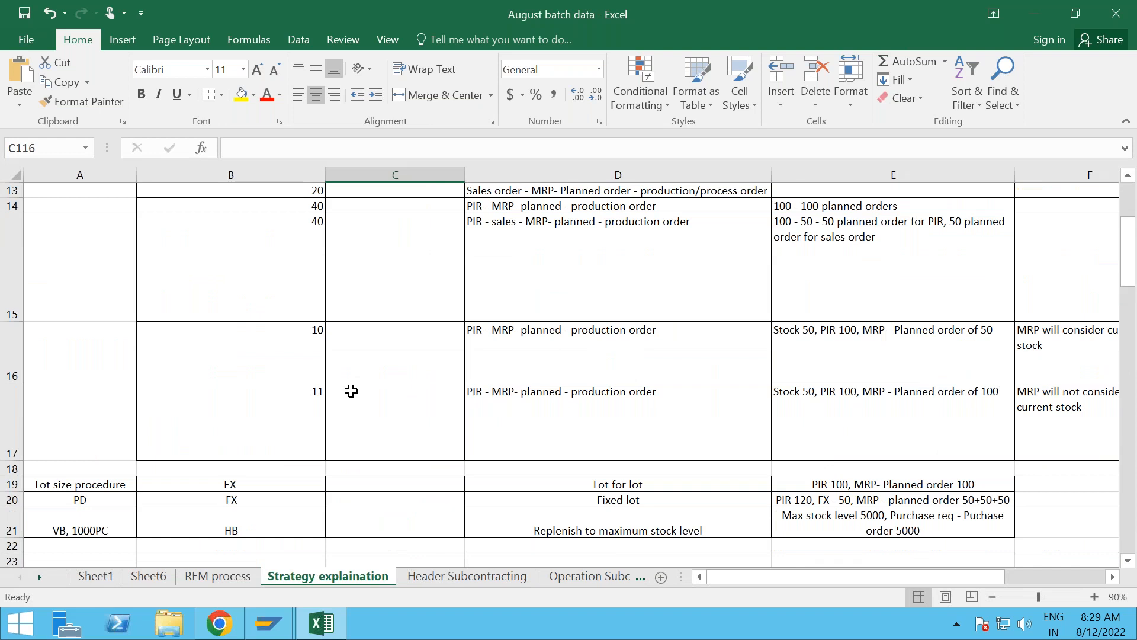
scroll(351, 390, "up", 1)
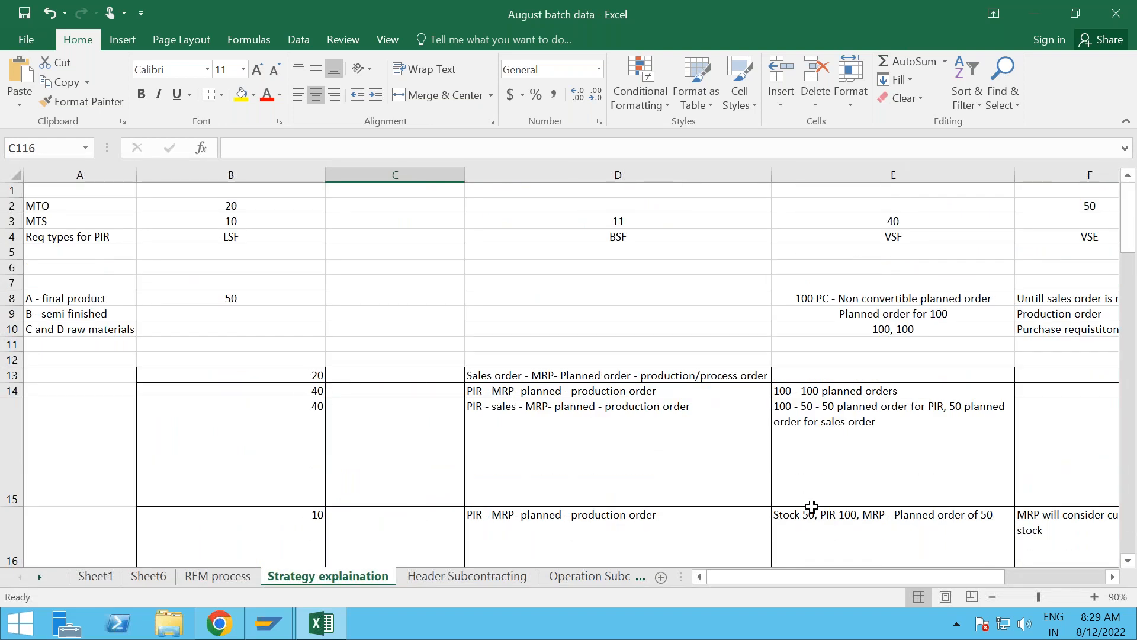
- Return to SAP in Chrome, review the remaining MRP 3 data and continue to the MRP 4 view
key("alt+Tab")
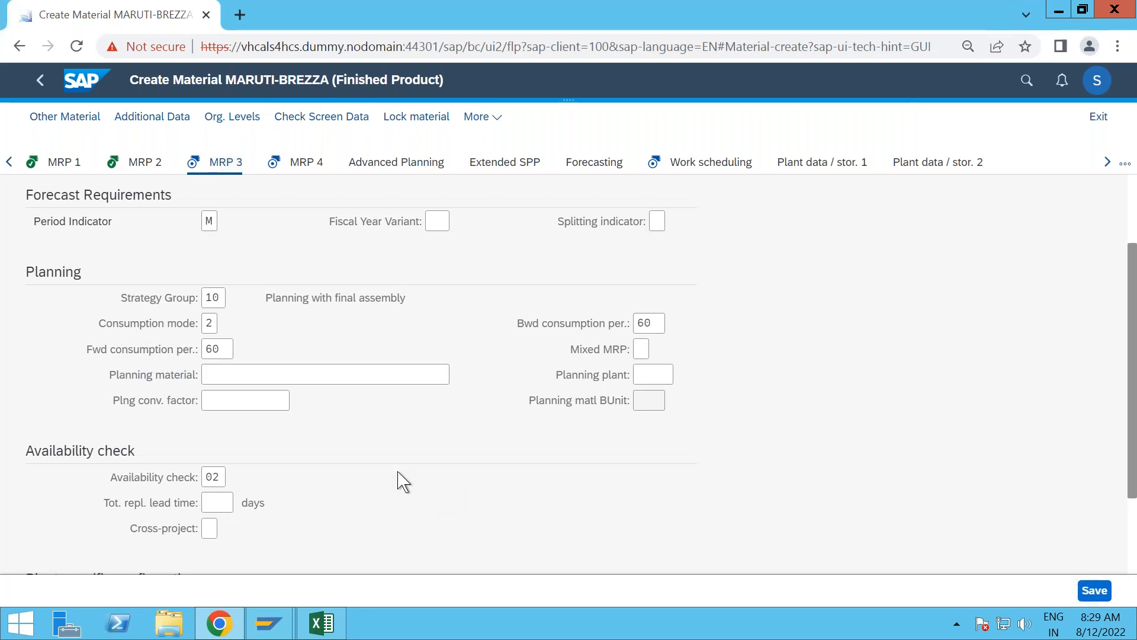
scroll(398, 481, "down", 2)
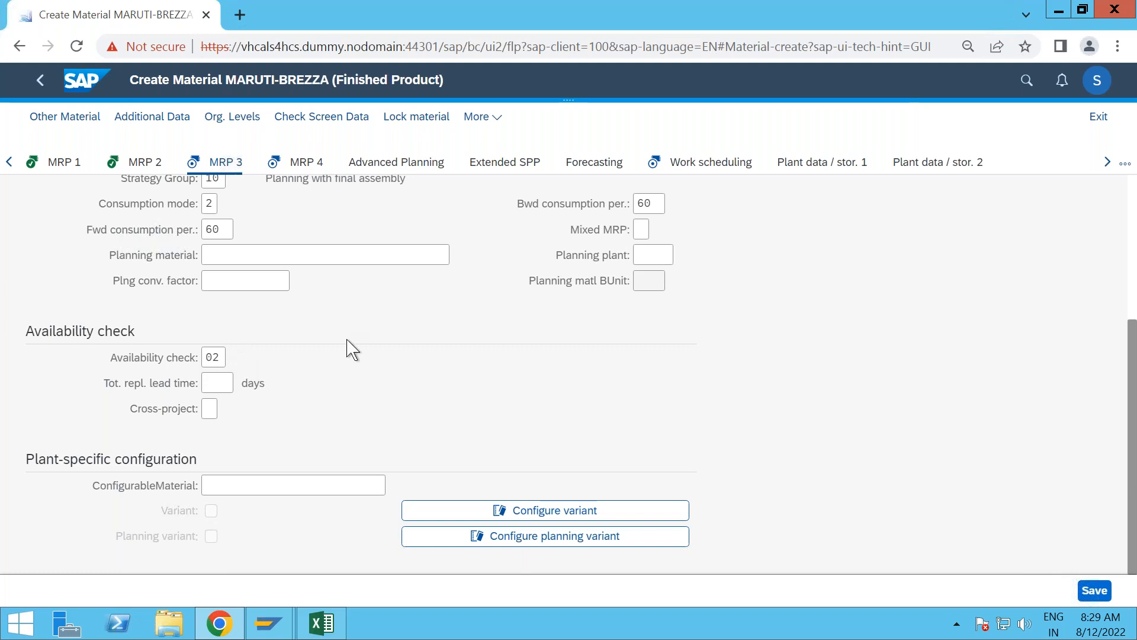
scroll(352, 349, "up", 3)
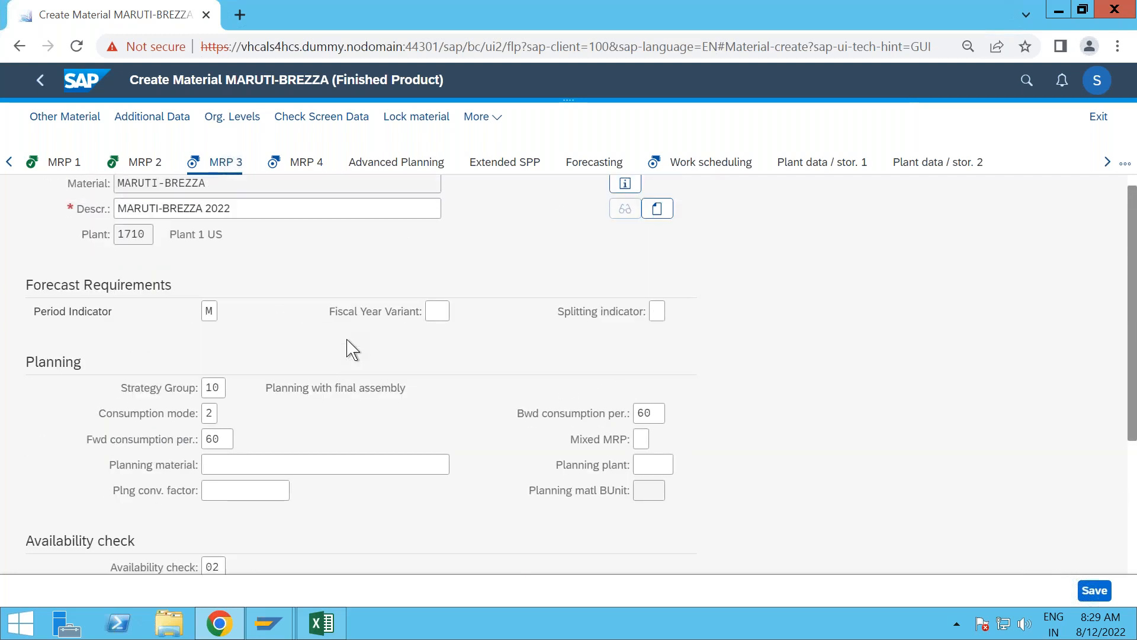
key("Return")
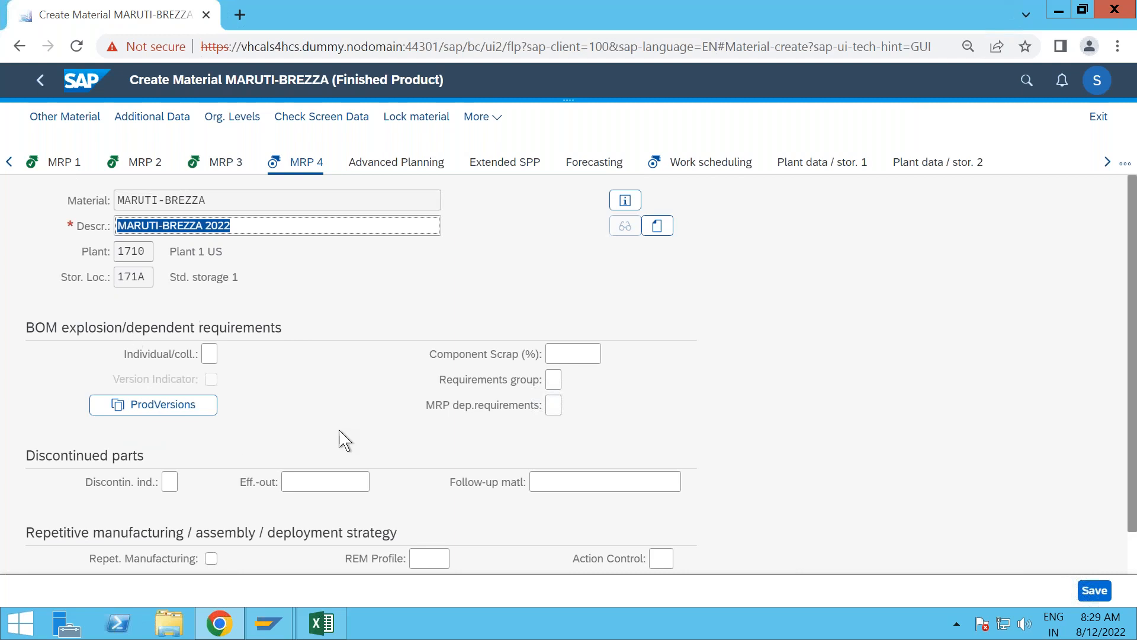
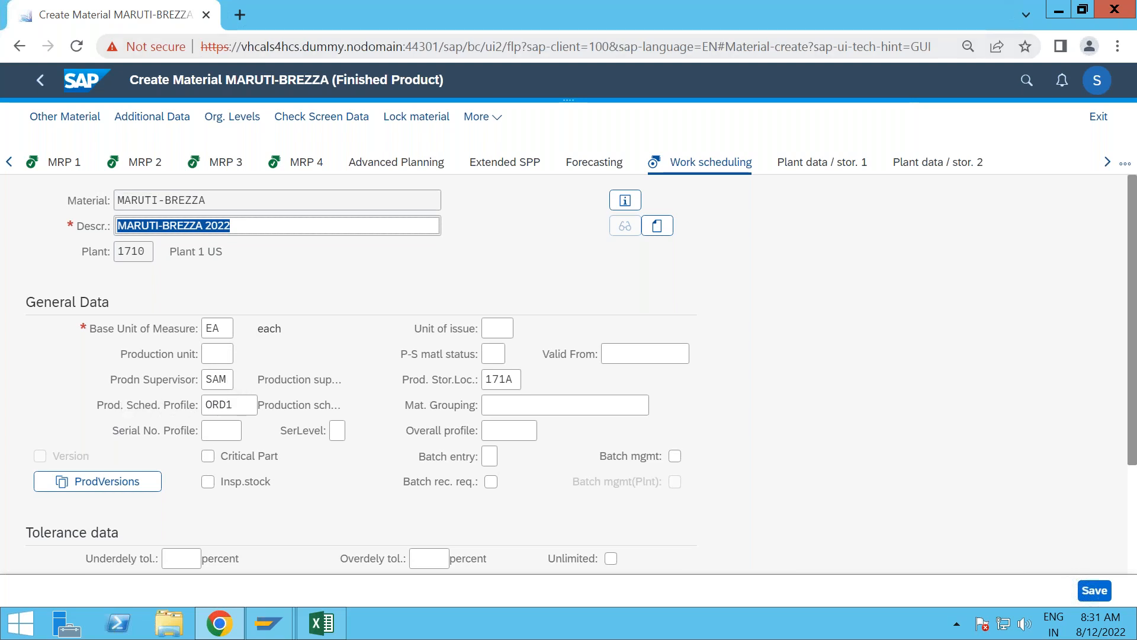
- Set the production supervisor to ATL for plant 1710 in the Work scheduling view
left_click(228, 384)
key("BackSpace")
key("BackSpace")
key("BackSpace")
type("ATL")
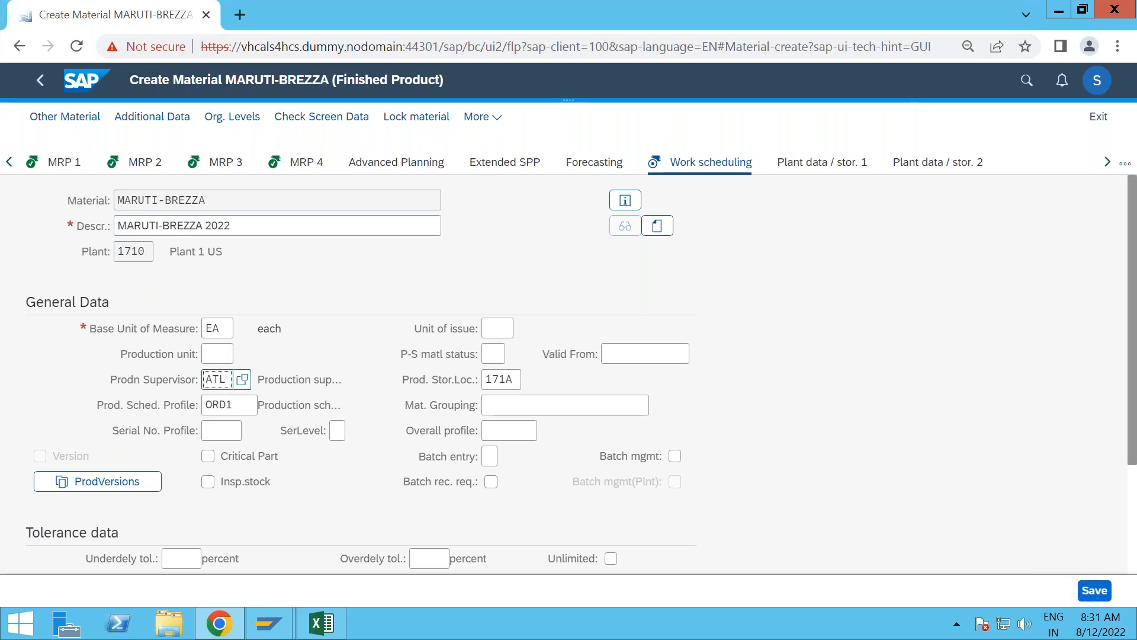
left_click(243, 379)
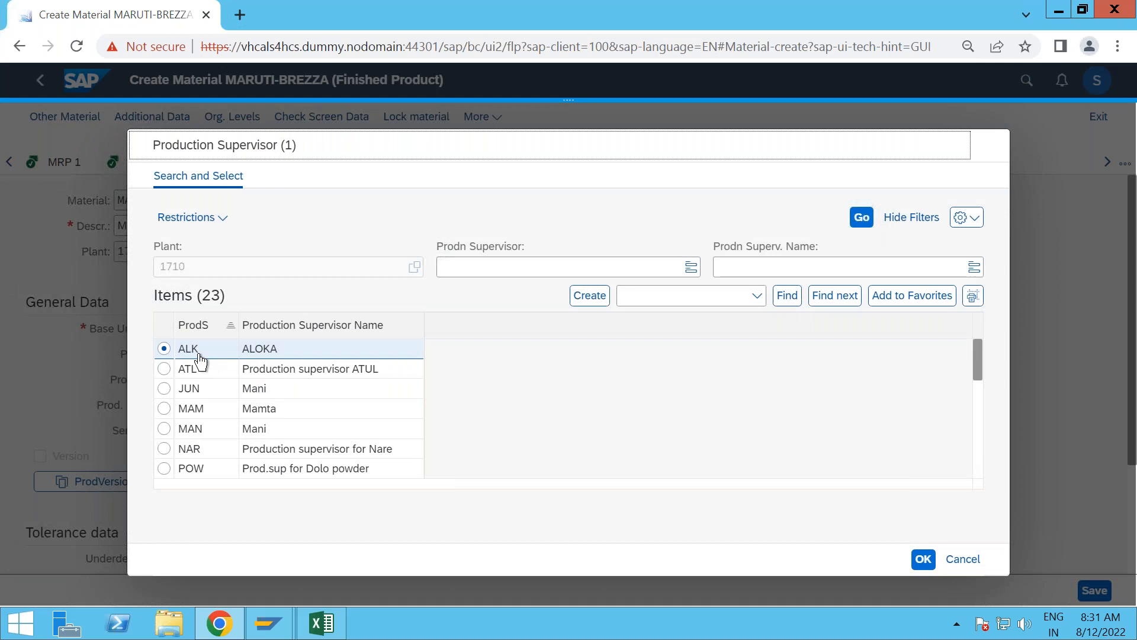
left_click(164, 369)
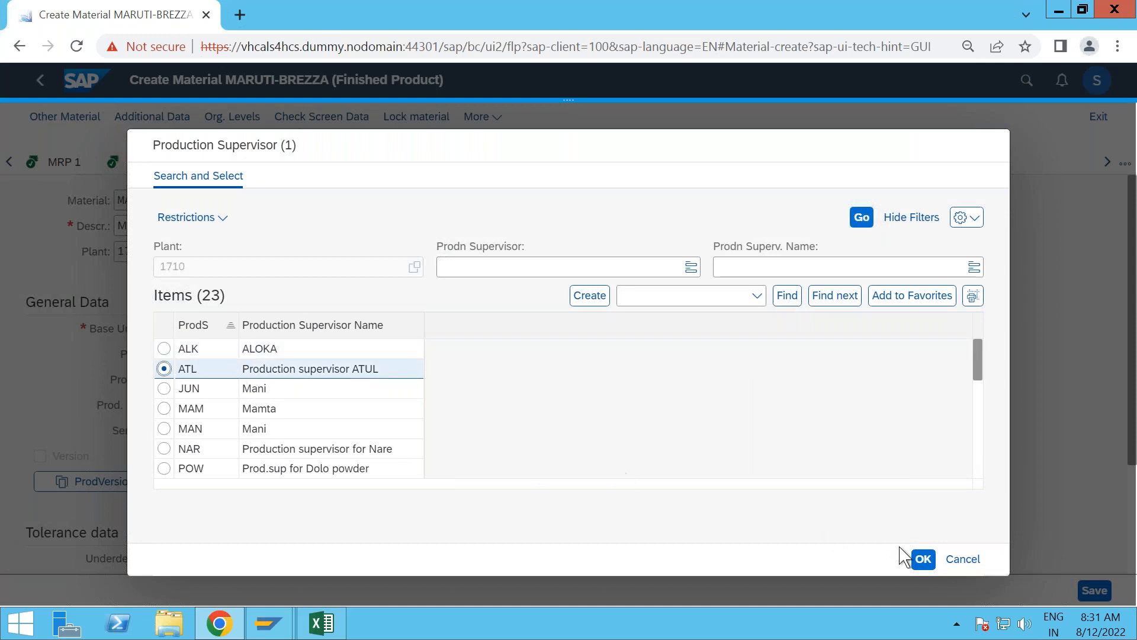
left_click(922, 560)
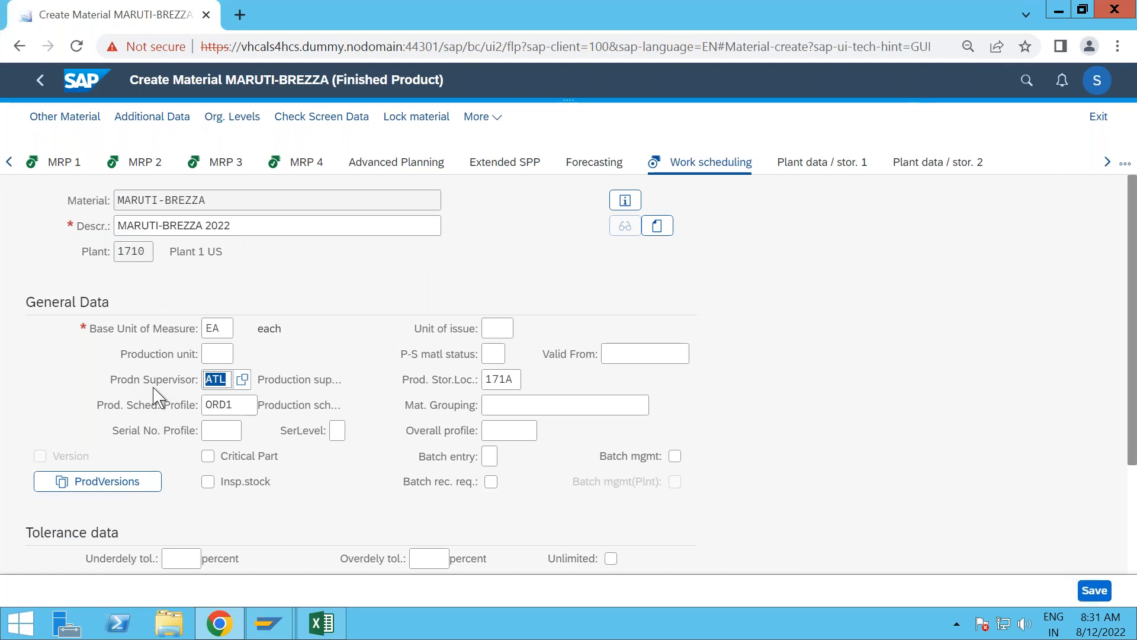
- Replace the production scheduling profile with ZATL, found by filtering the available profiles for plant 1710
left_click(245, 404)
key("BackSpace")
key("BackSpace")
key("BackSpace")
key("BackSpace")
left_click(268, 406)
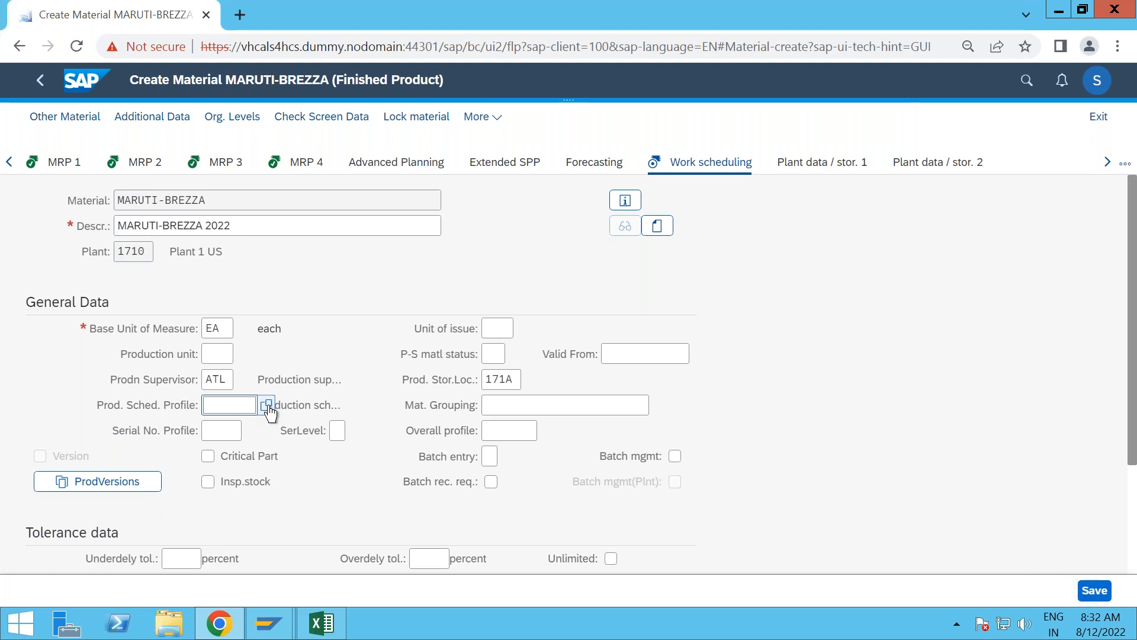
scroll(271, 414, "down", 3)
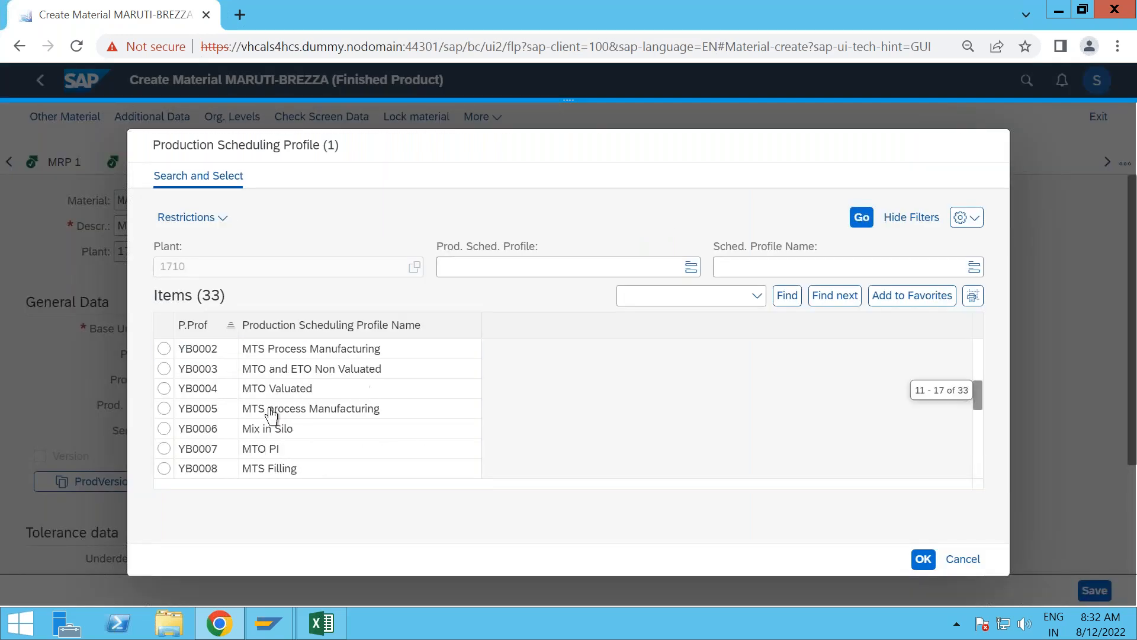
scroll(272, 414, "down", 5)
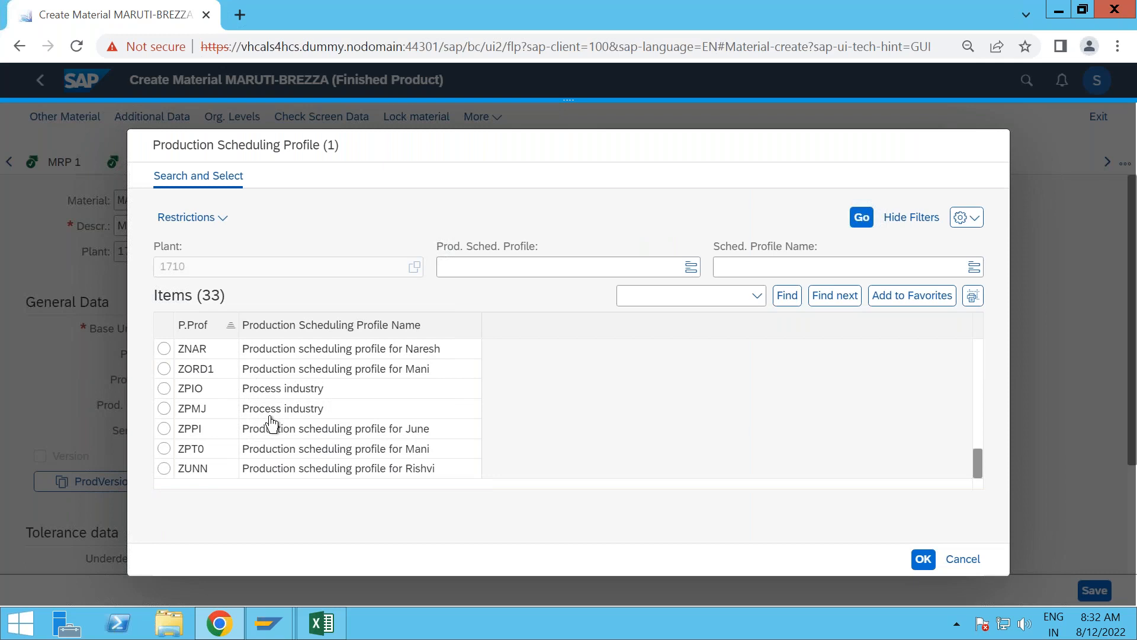
scroll(272, 423, "up", 5)
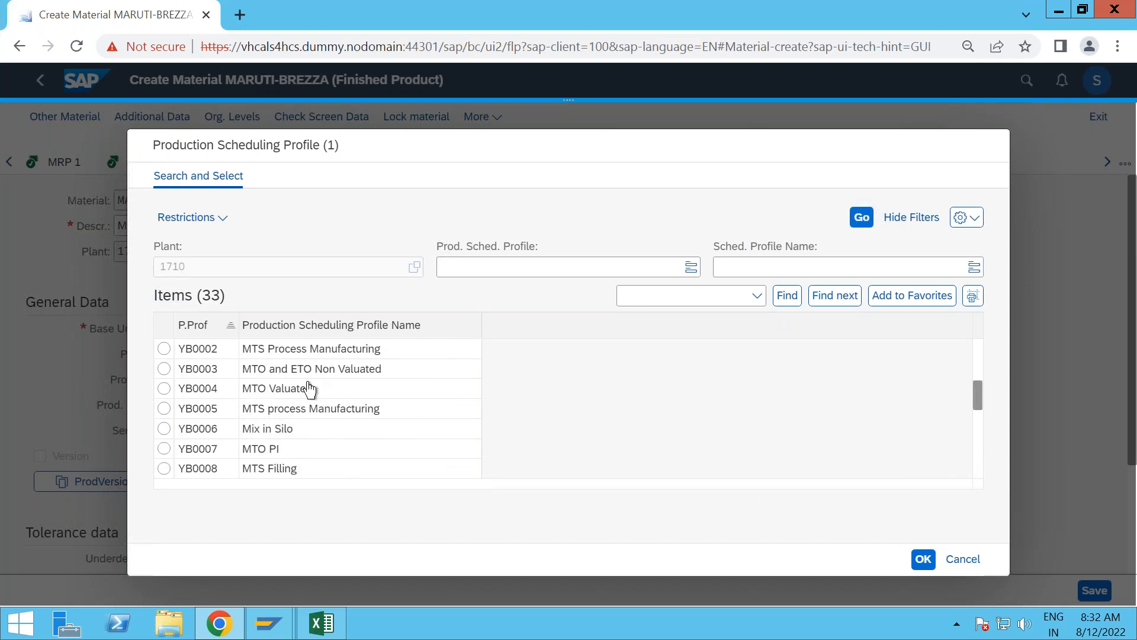
left_click(477, 268)
type("ZATL")
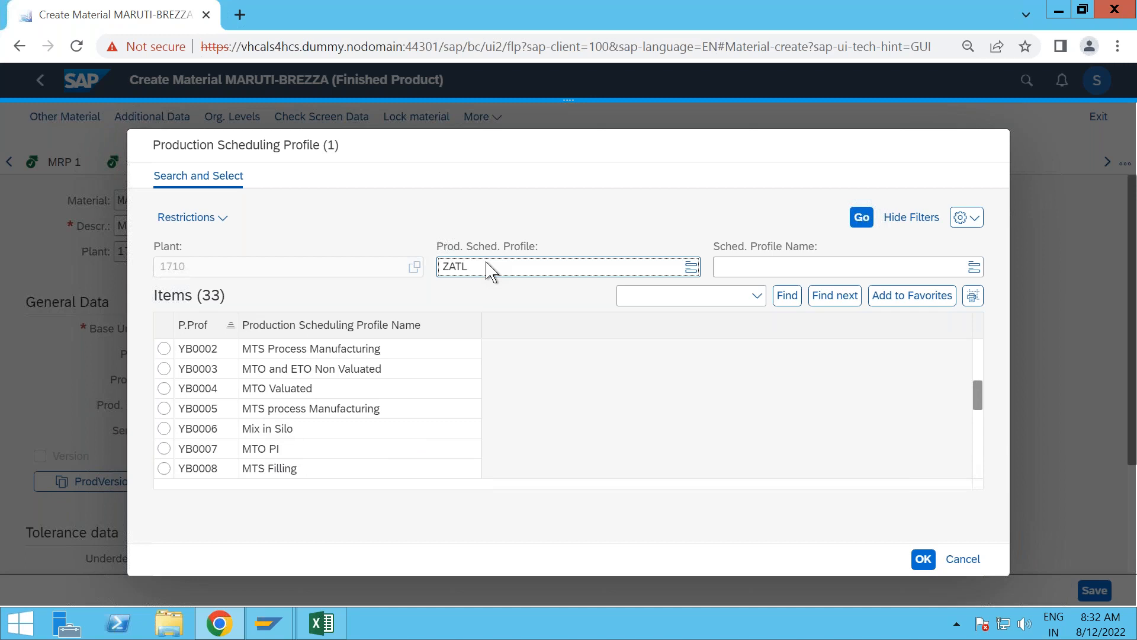
key("Return")
left_click(924, 559)
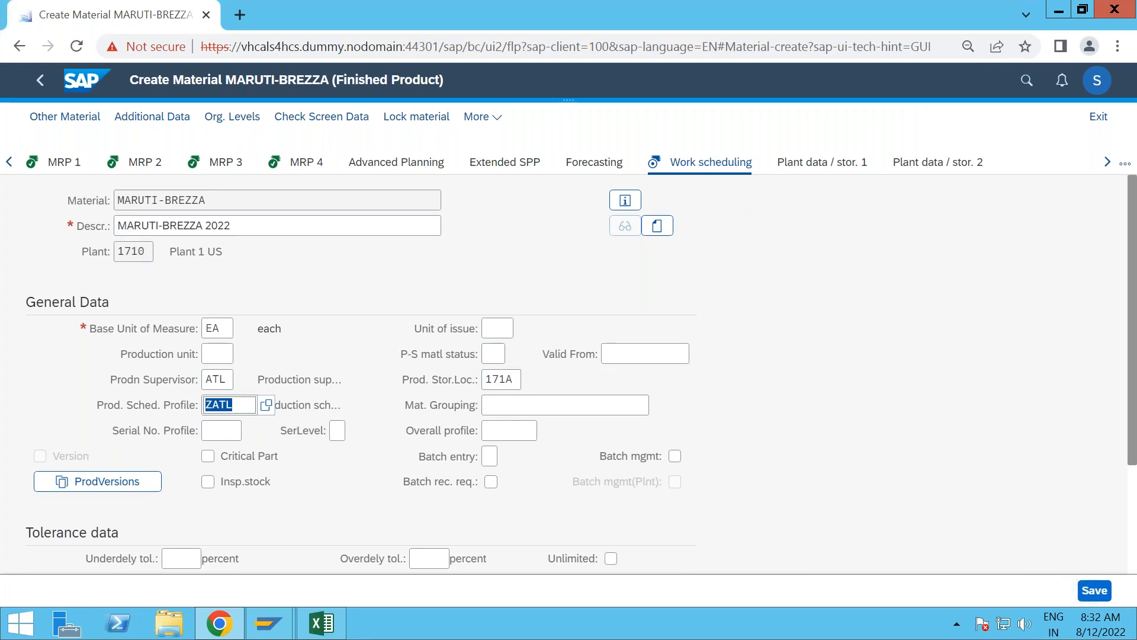
- Set the overdelivery tolerance to 10 percent in the tolerance data
scroll(204, 456, "down", 3)
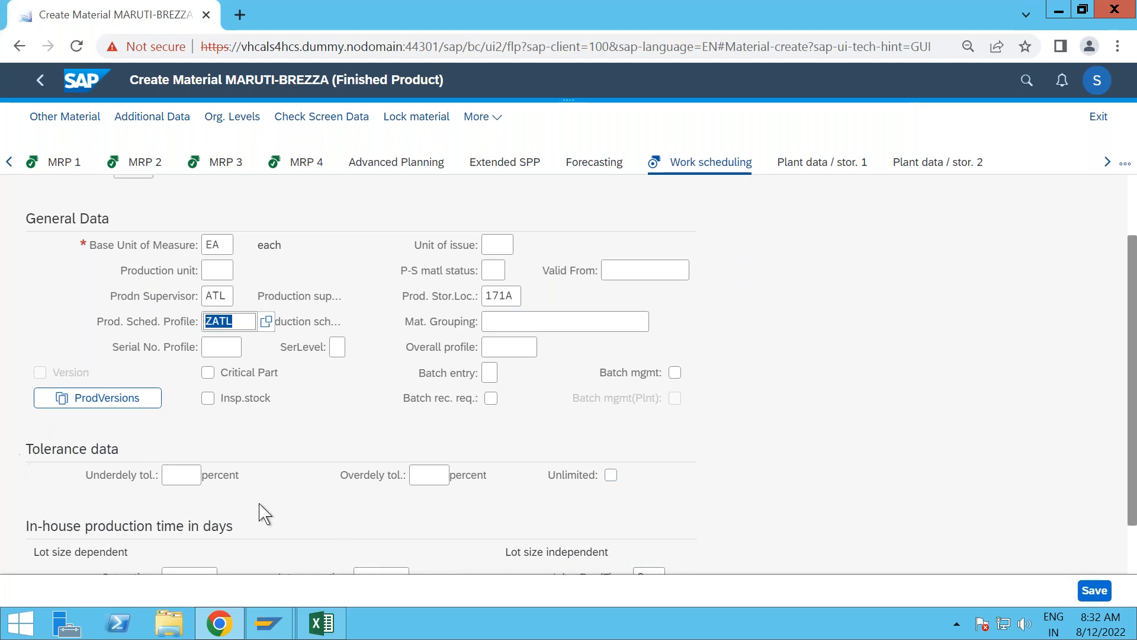
left_click(439, 472)
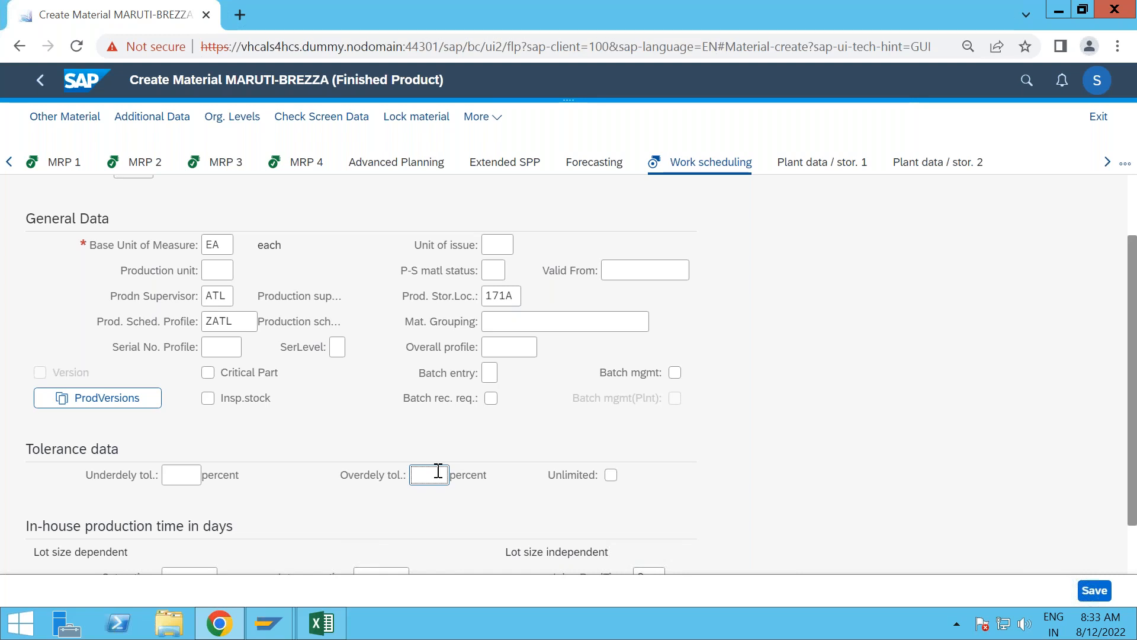
type("10")
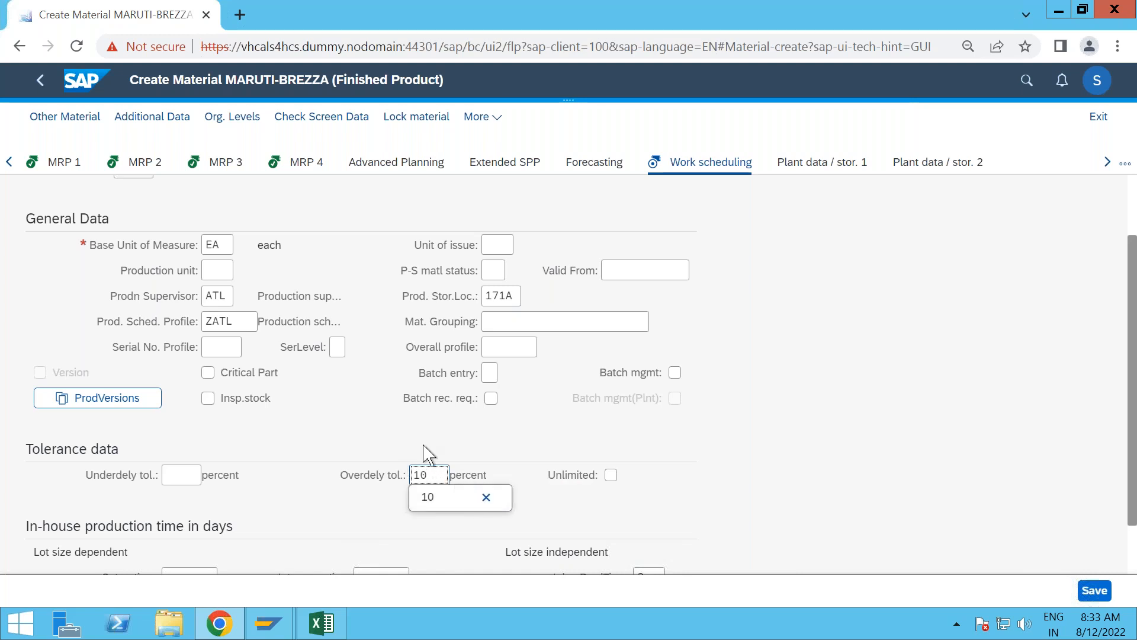
- Confirm the overdelivery tolerance entry and continue from Work scheduling to the Quality management view
left_click(427, 455)
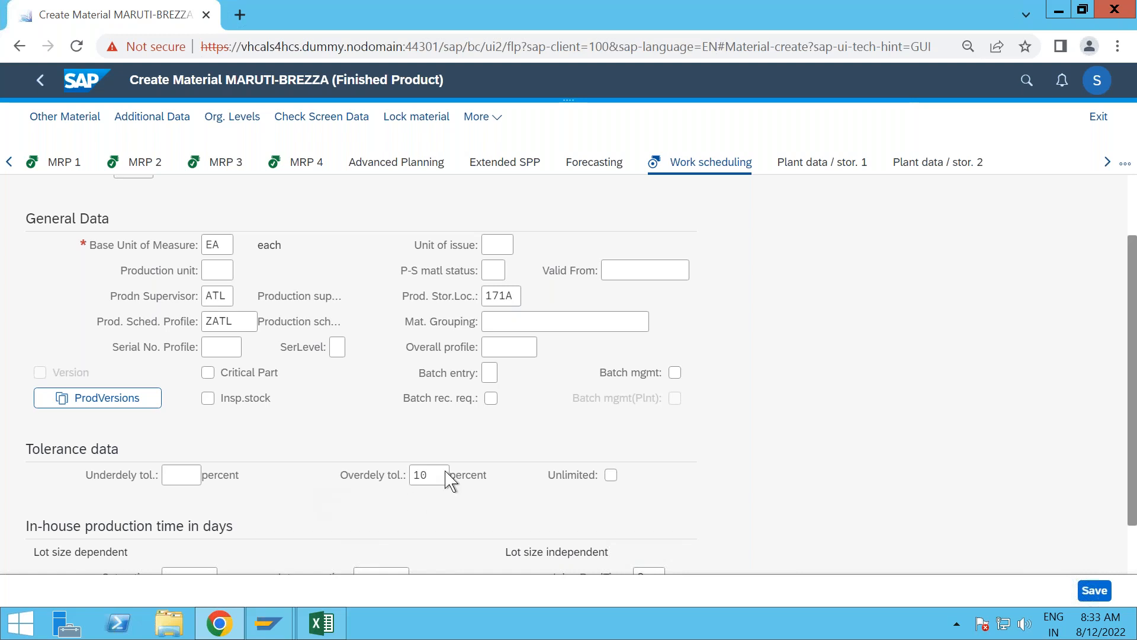
left_click(425, 477)
key("Return")
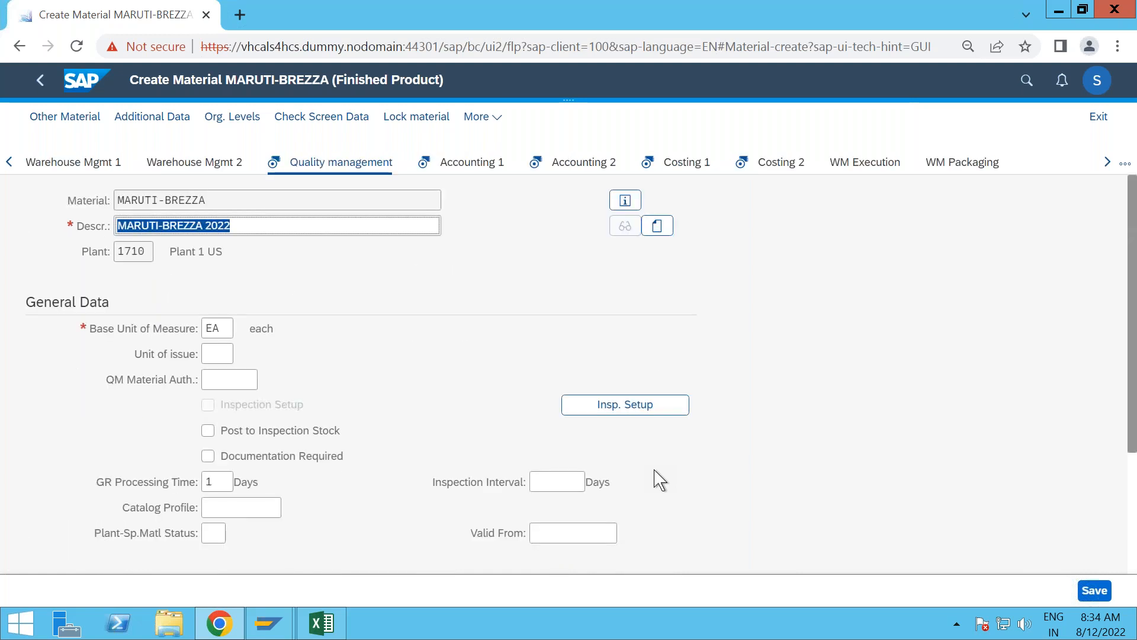
- Assign active inspection type 04, Goods receipt inspection from production, in the inspection setup, then continue to the Accounting 1 view
left_click(623, 407)
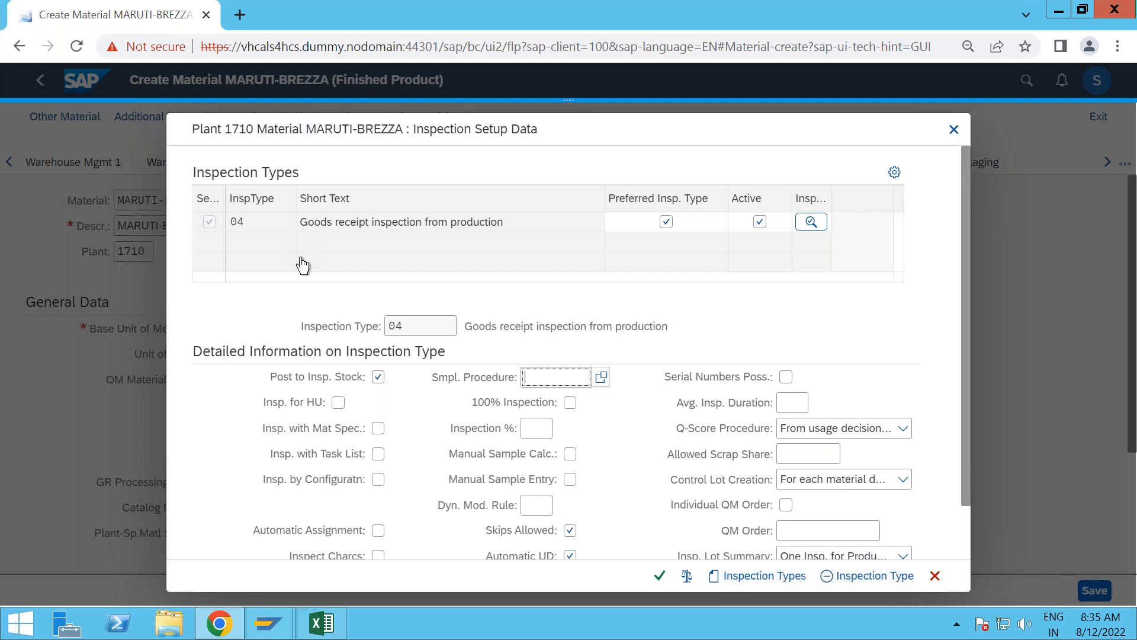
left_click(661, 576)
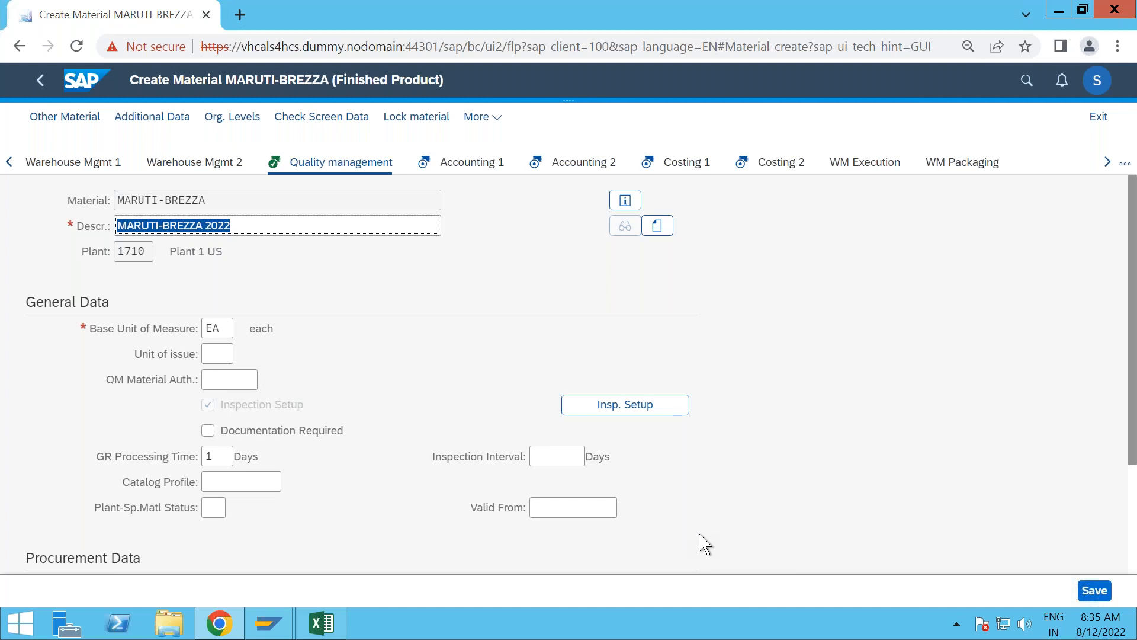
scroll(704, 543, "down", 2)
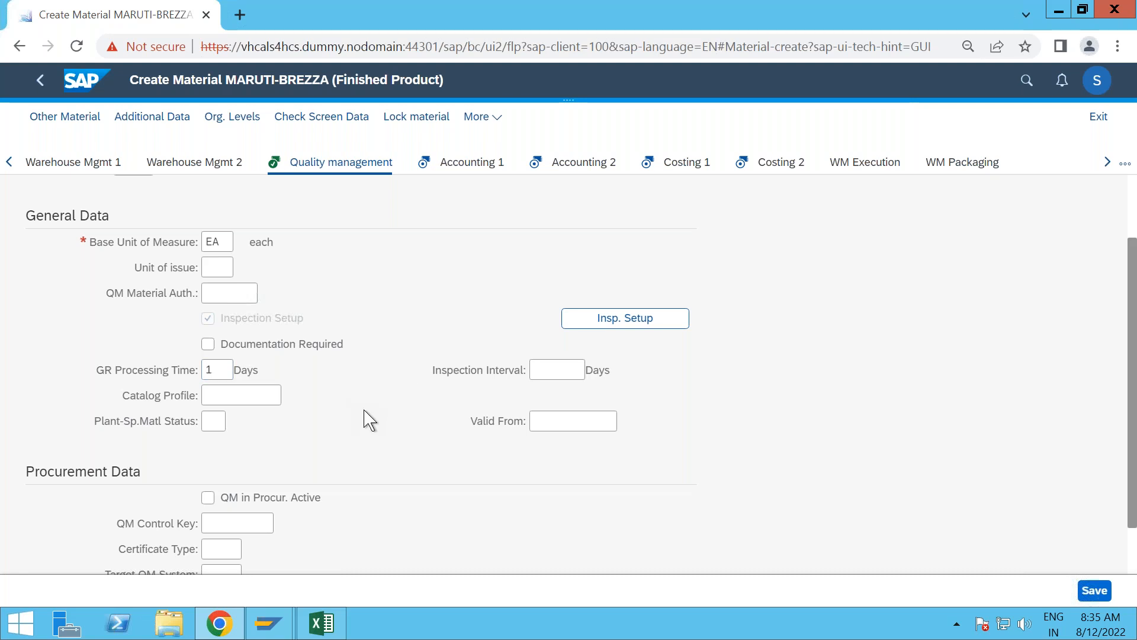
scroll(363, 420, "down", 1)
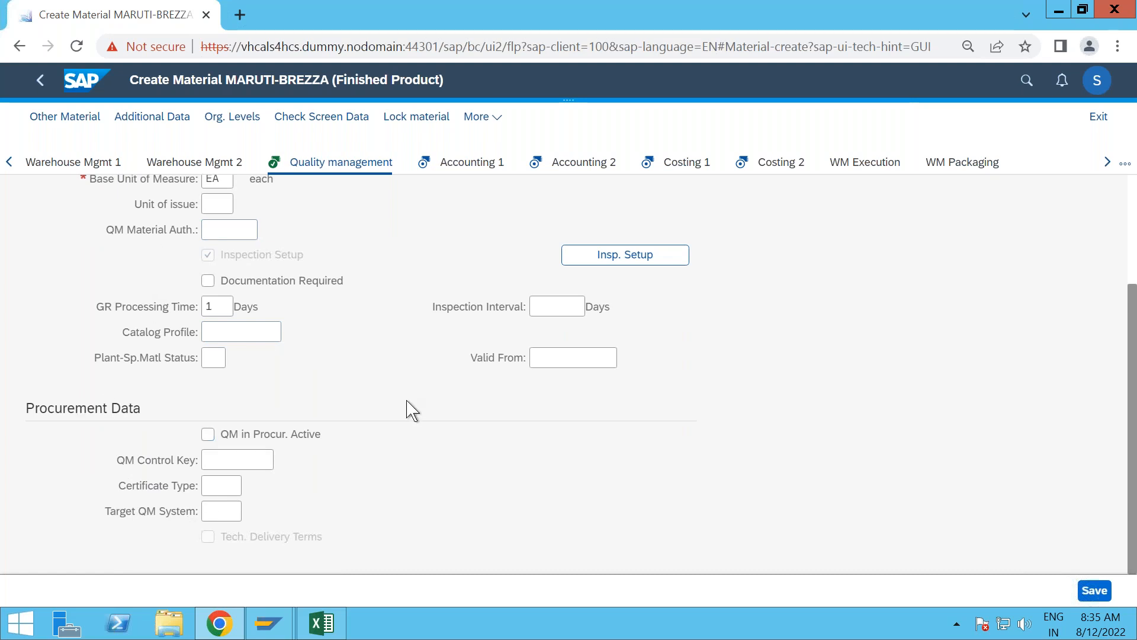
scroll(412, 410, "up", 3)
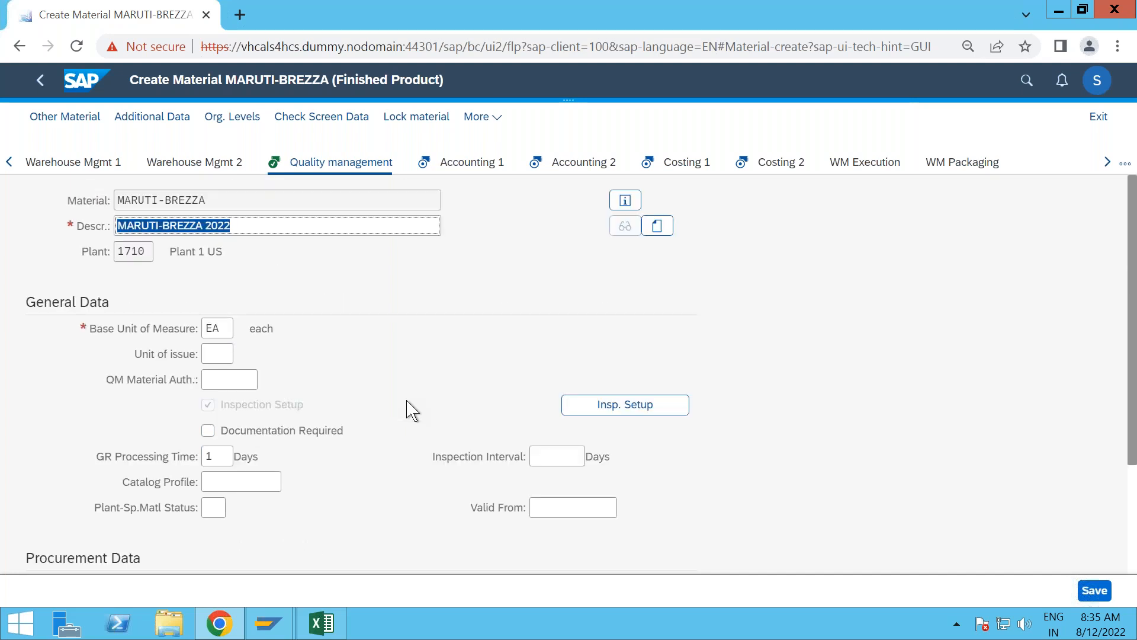
key("Return")
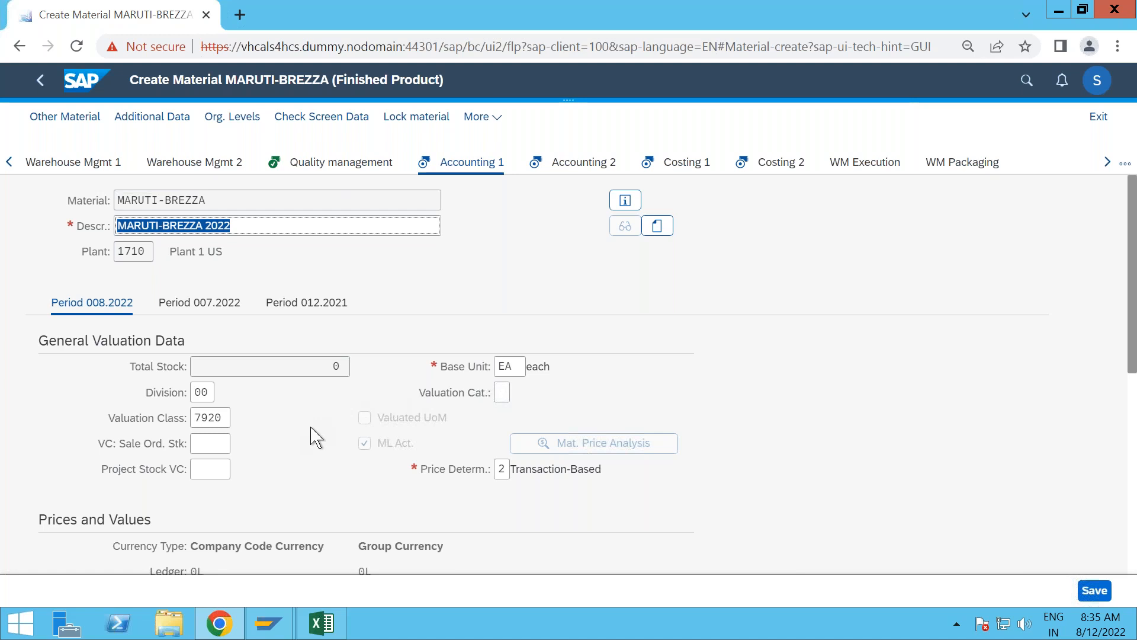
- Choose valuation class 7920, Finished Goods, from the available valuation classes in the general valuation data
scroll(314, 437, "down", 1)
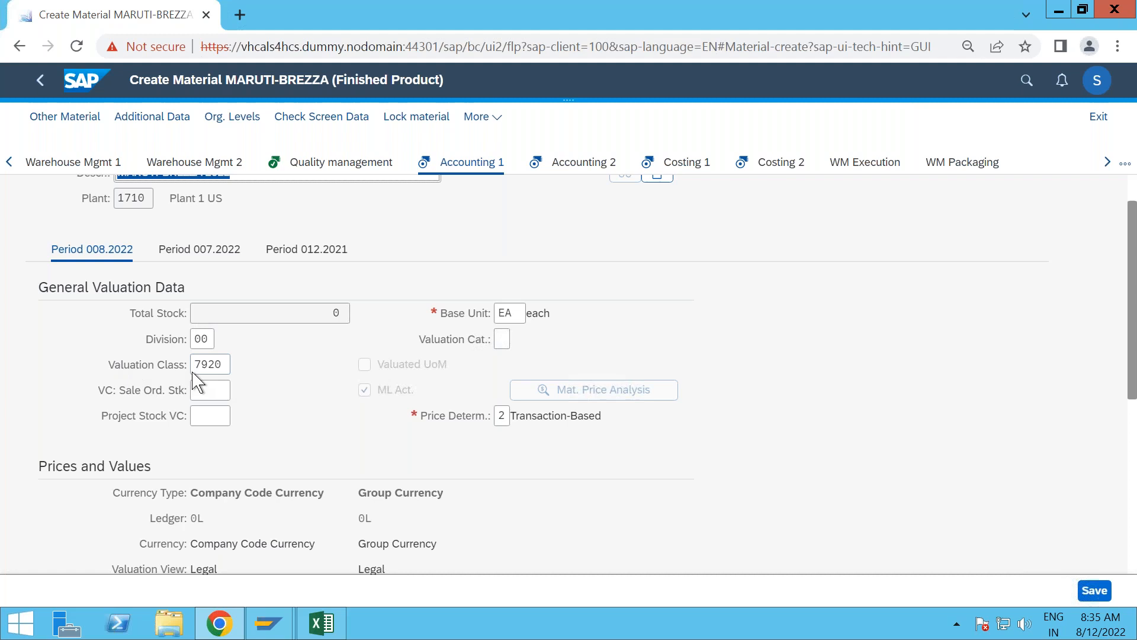
left_click(228, 365)
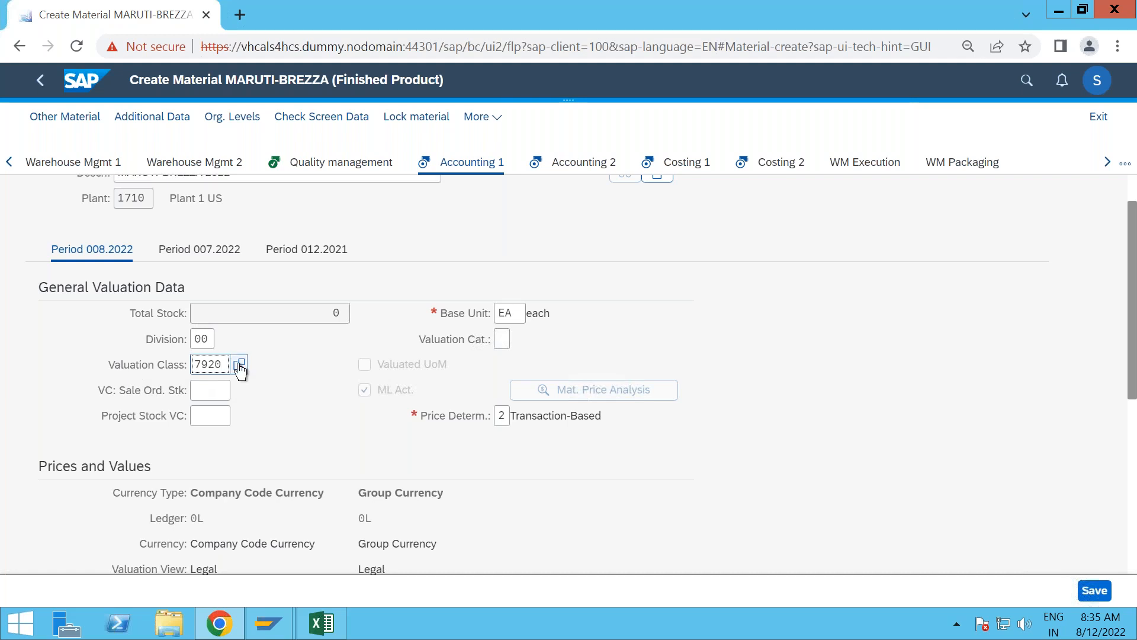
left_click(240, 365)
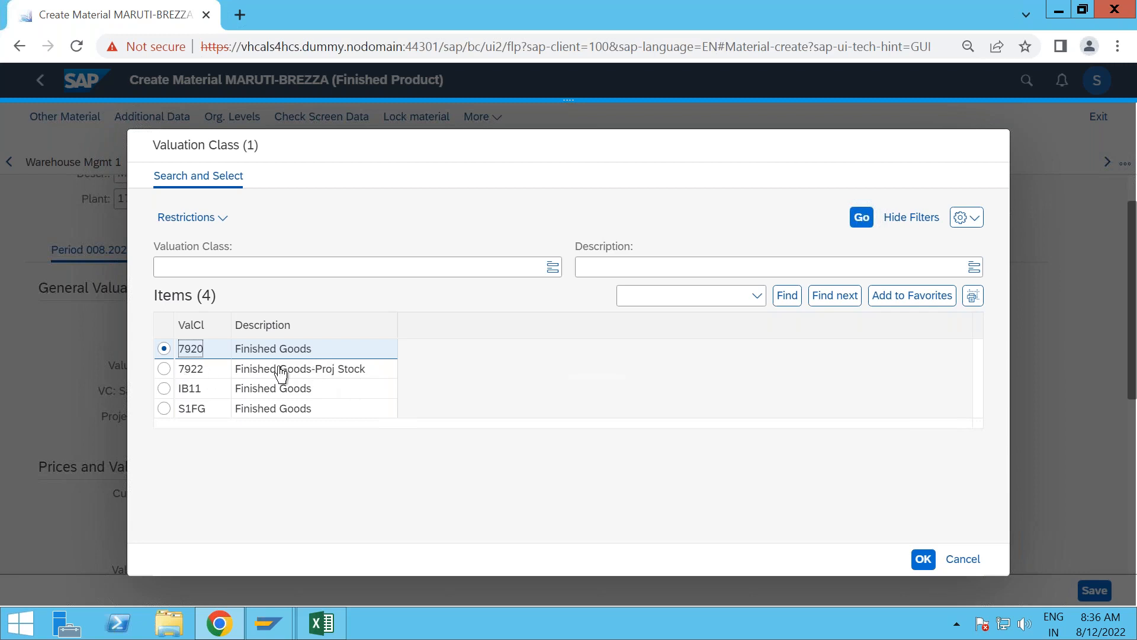
left_click(920, 560)
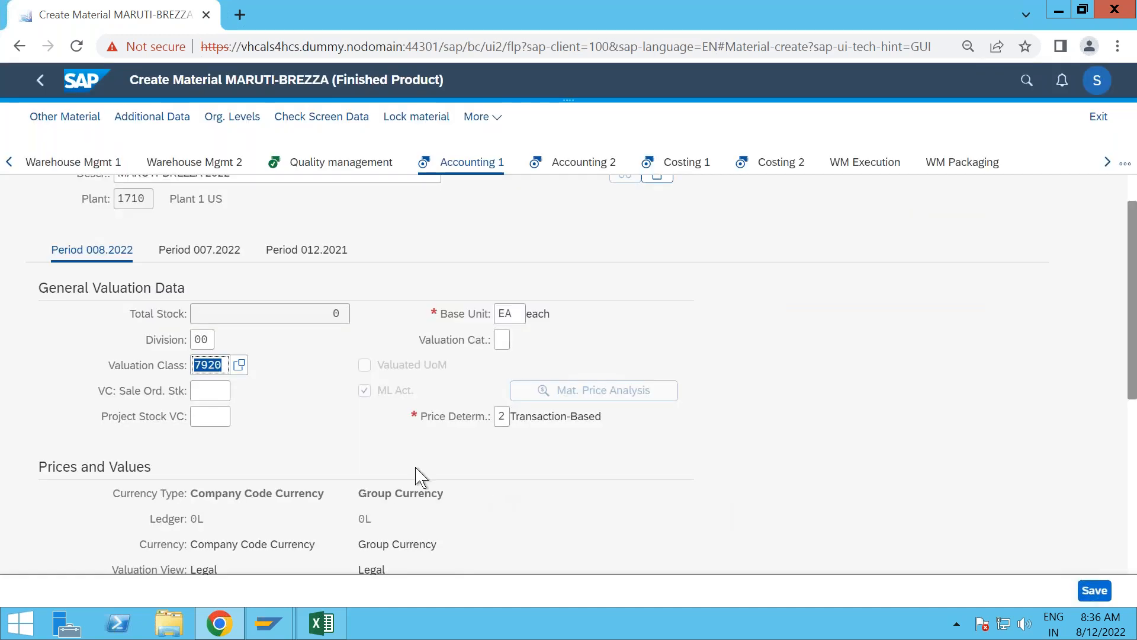
- Clear the copied standard price in both the company code currency and the group currency
scroll(304, 393, "down", 1)
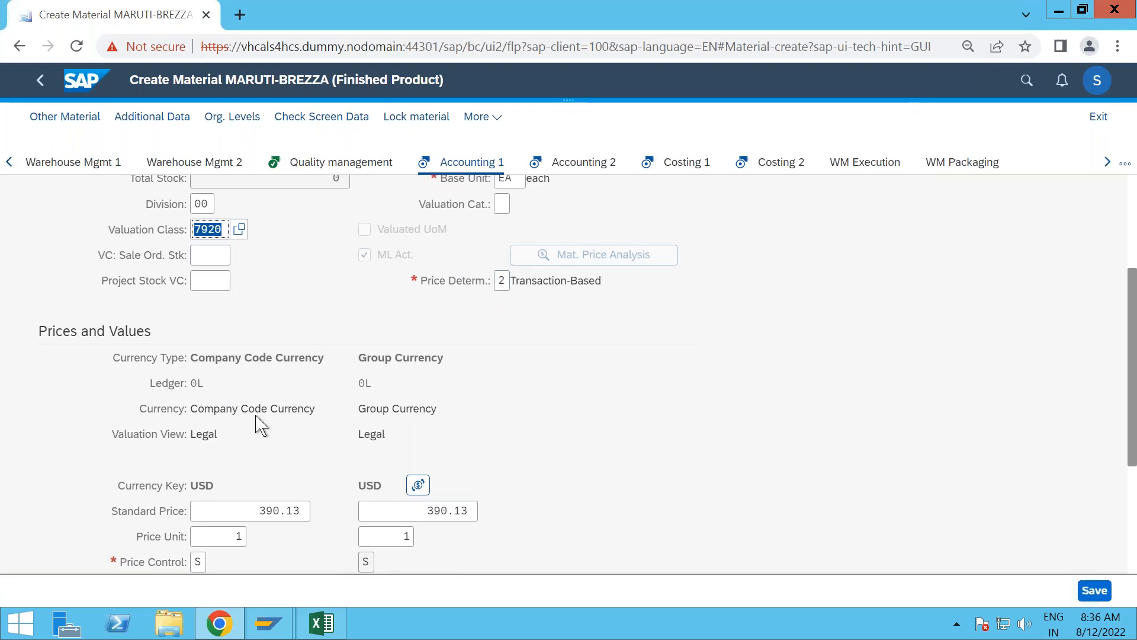
scroll(256, 424, "down", 2)
left_click_drag(253, 351, 324, 363)
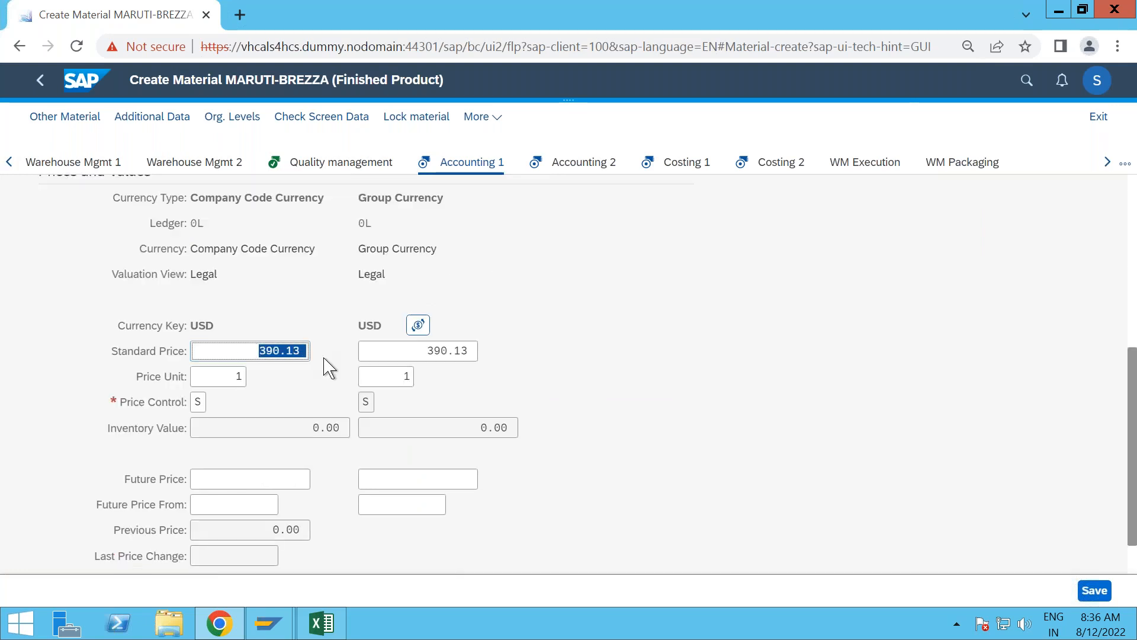
key("BackSpace")
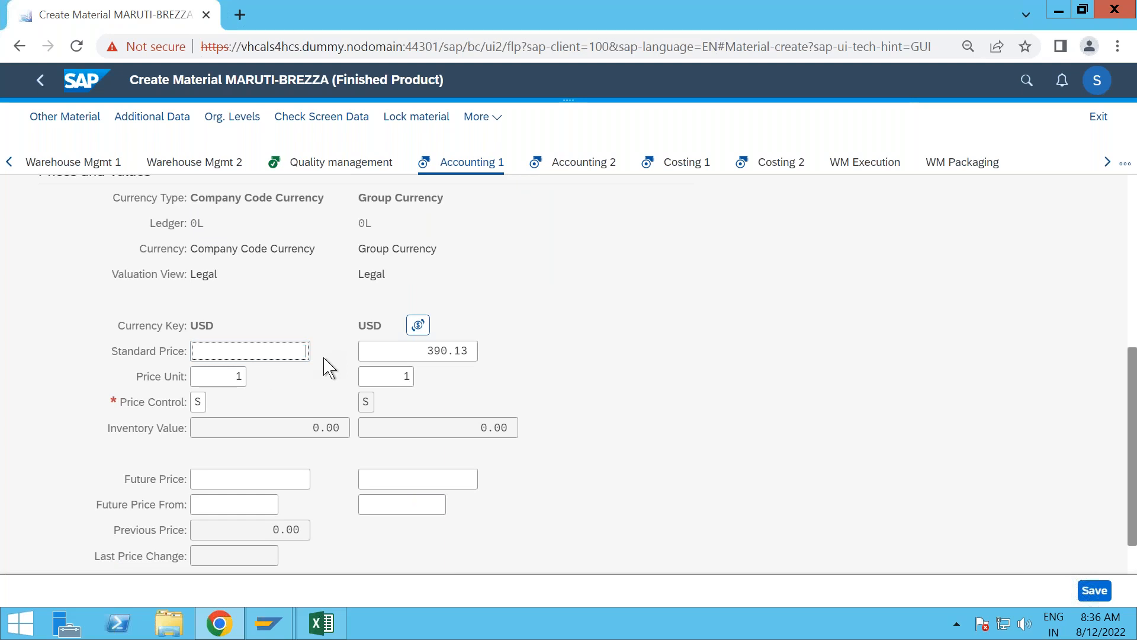
left_click_drag(425, 350, 520, 381)
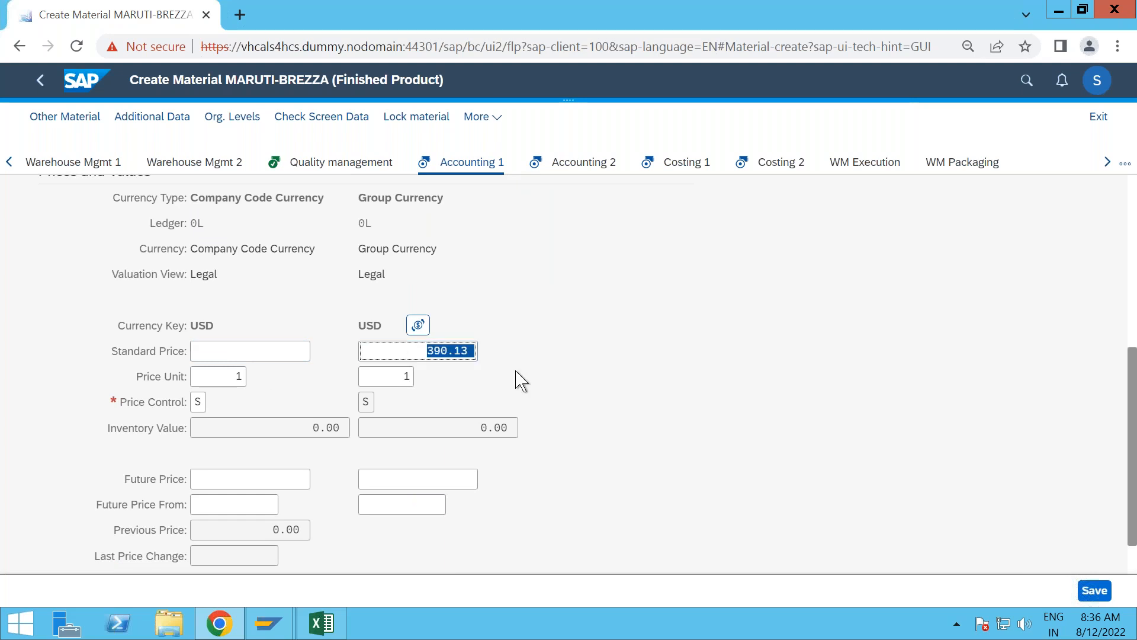
key("BackSpace")
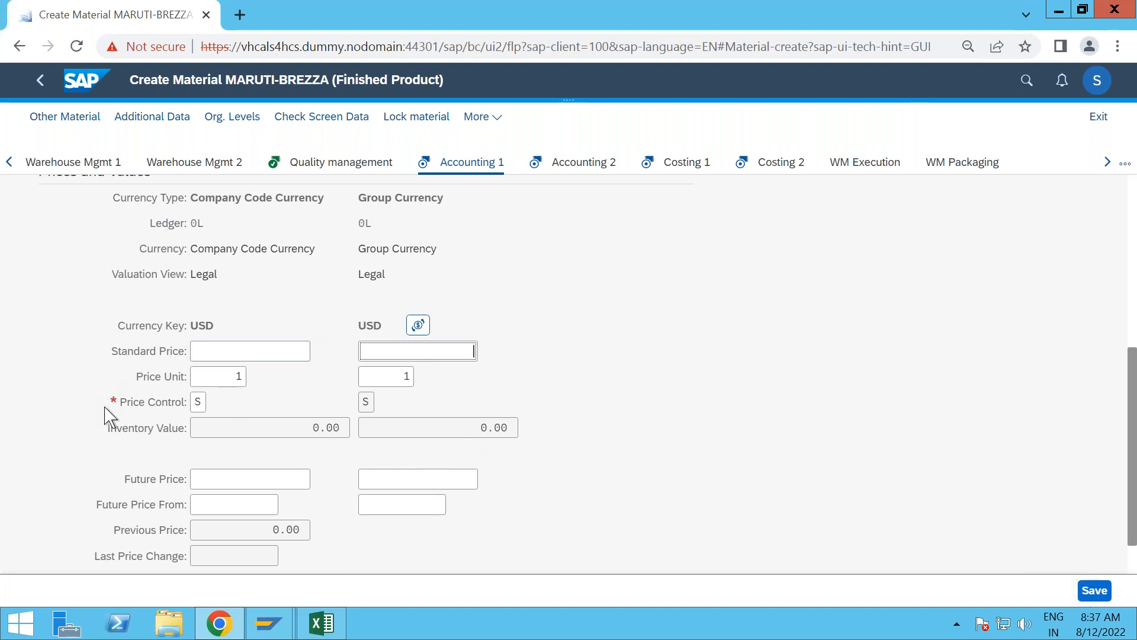
- Choose price control S, Standard price, from the available price control indicators
left_click(205, 402)
left_click(218, 404)
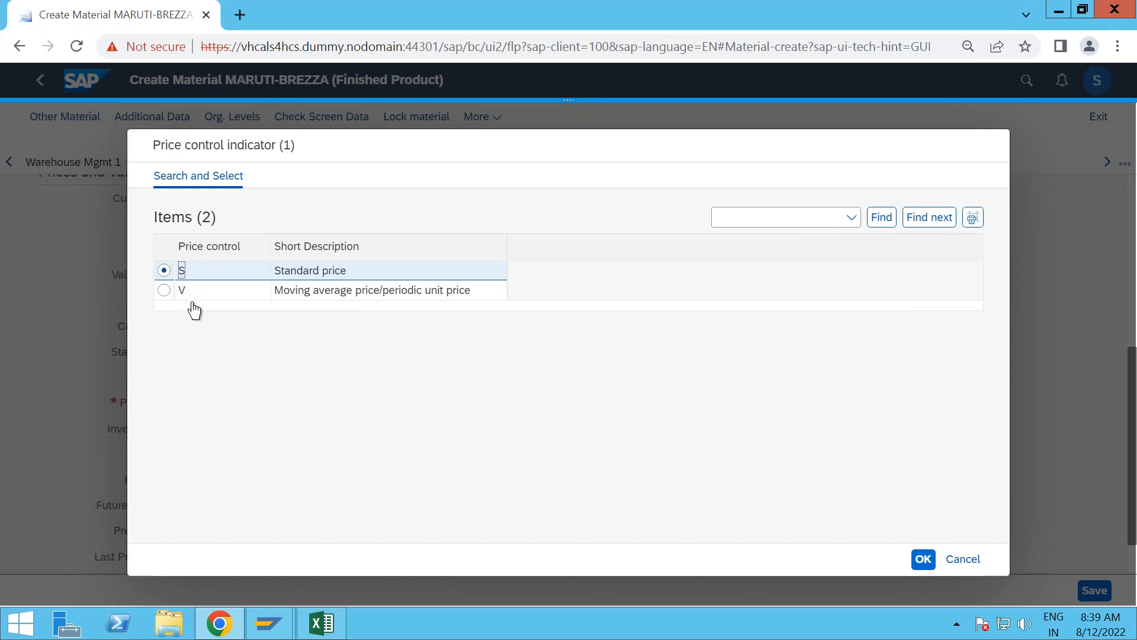
left_click(922, 562)
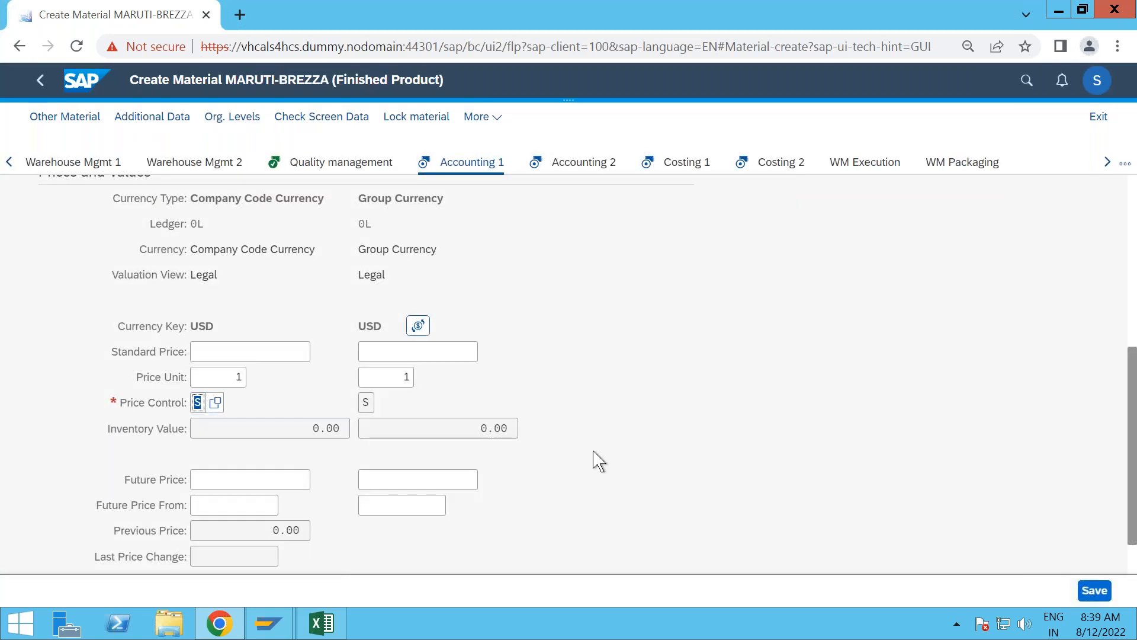
- Accept the accounting data without a standard price and continue past Accounting 2 to the Costing 1 view
scroll(598, 462, "down", 1)
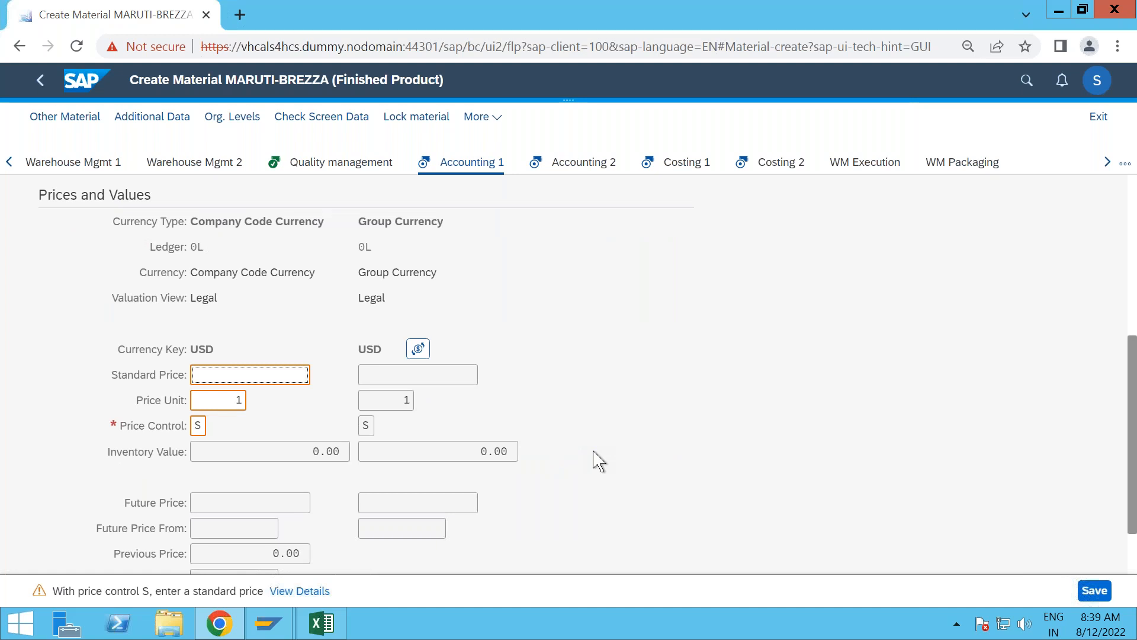
key("Return")
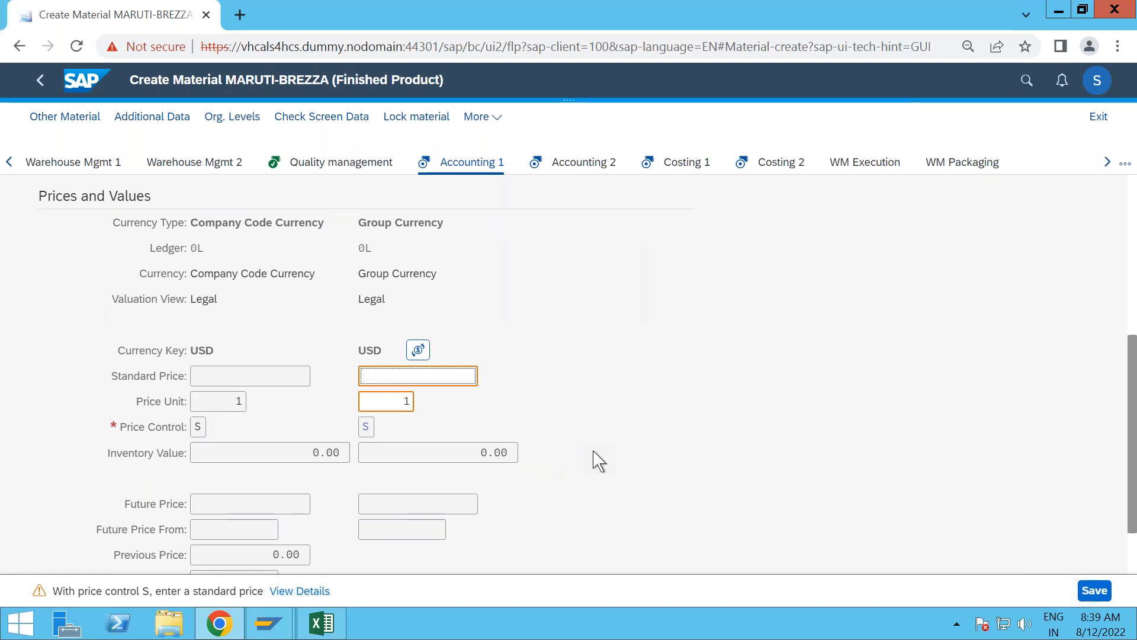
key("Return")
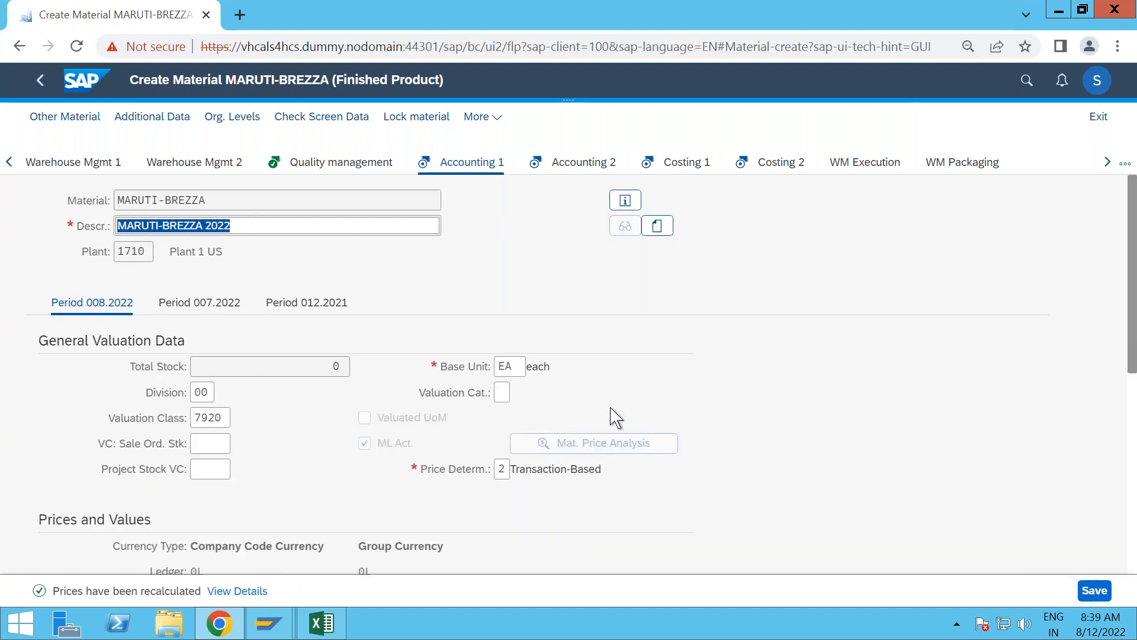
key("Return")
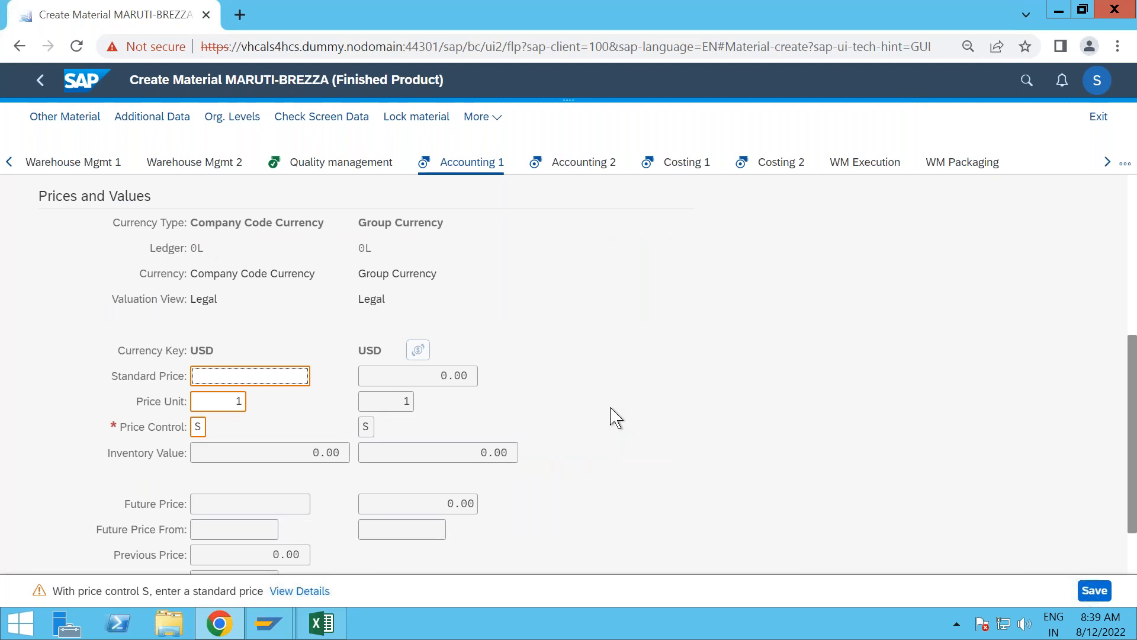
key("Return")
key("Return")
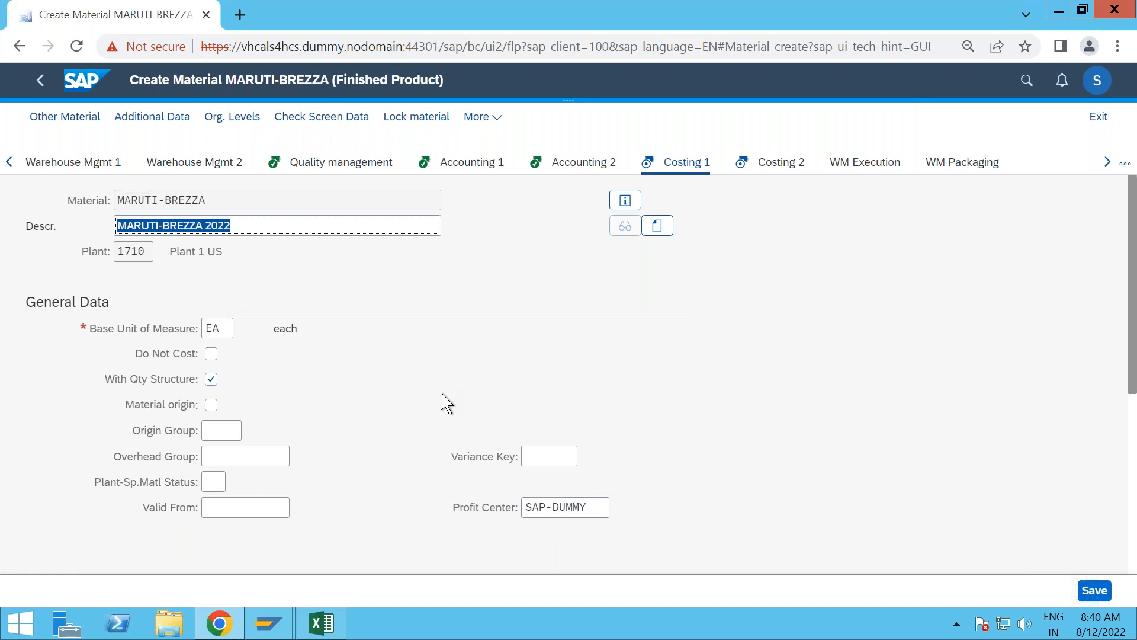
- Review the Costing 1 data, continue through Costing 2 and save the new material MARUTI-BREZZA
scroll(444, 402, "down", 5)
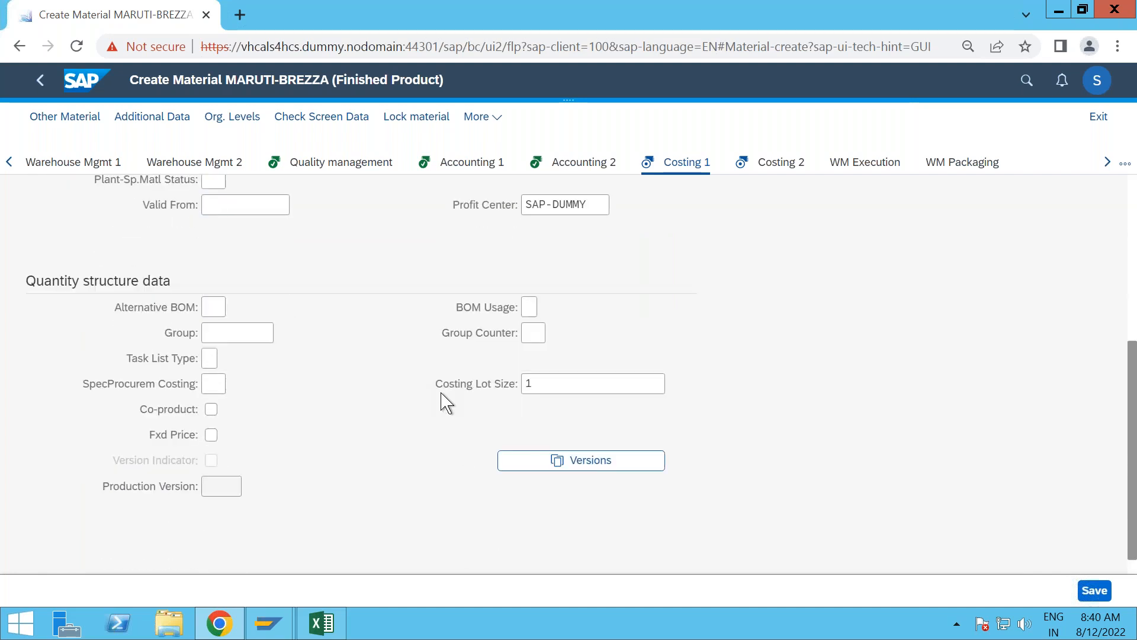
scroll(445, 403, "up", 5)
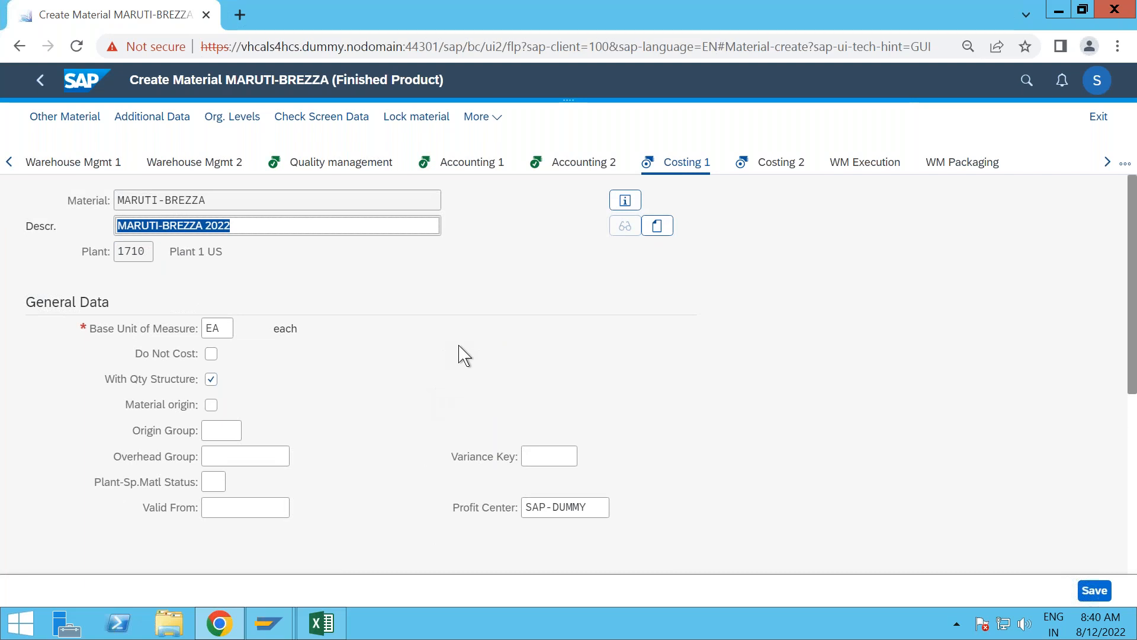
key("Return")
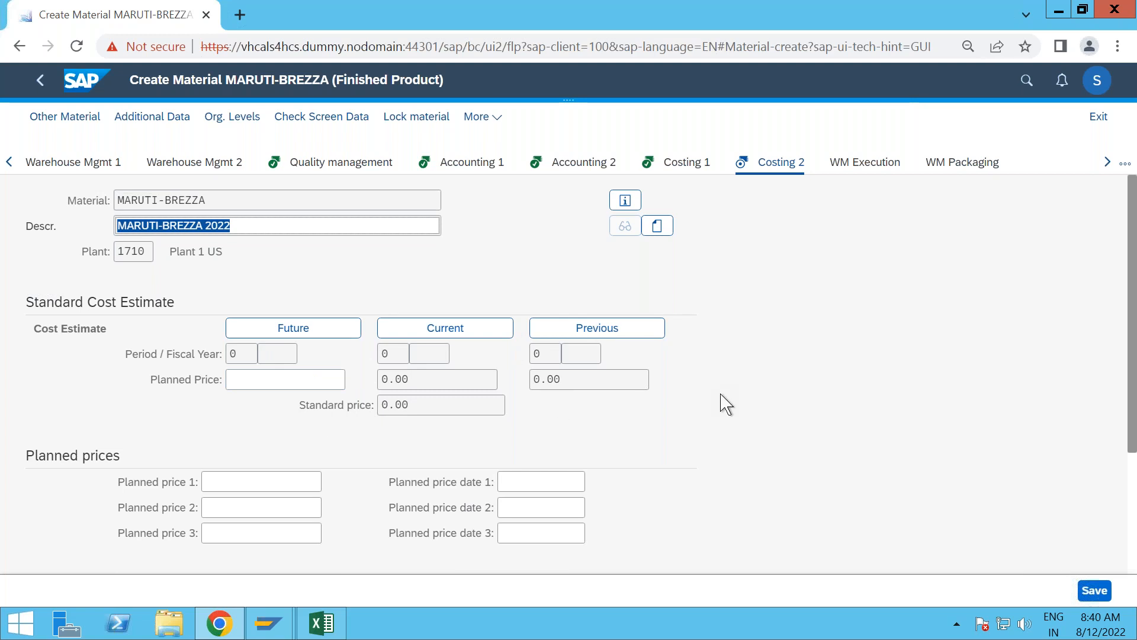
key("Return")
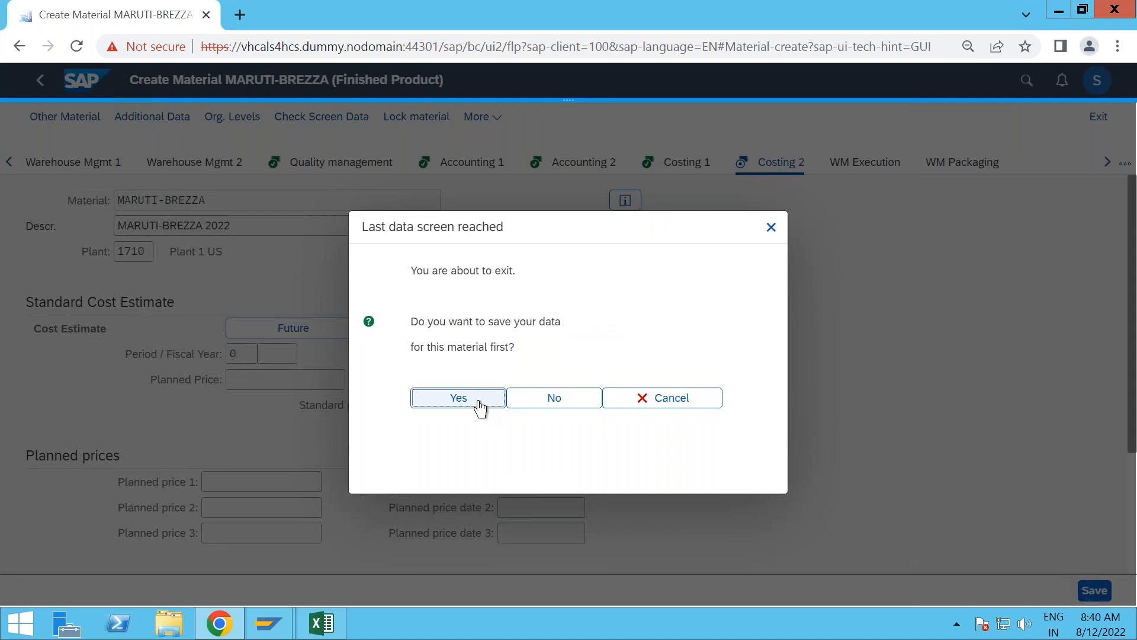
left_click(480, 408)
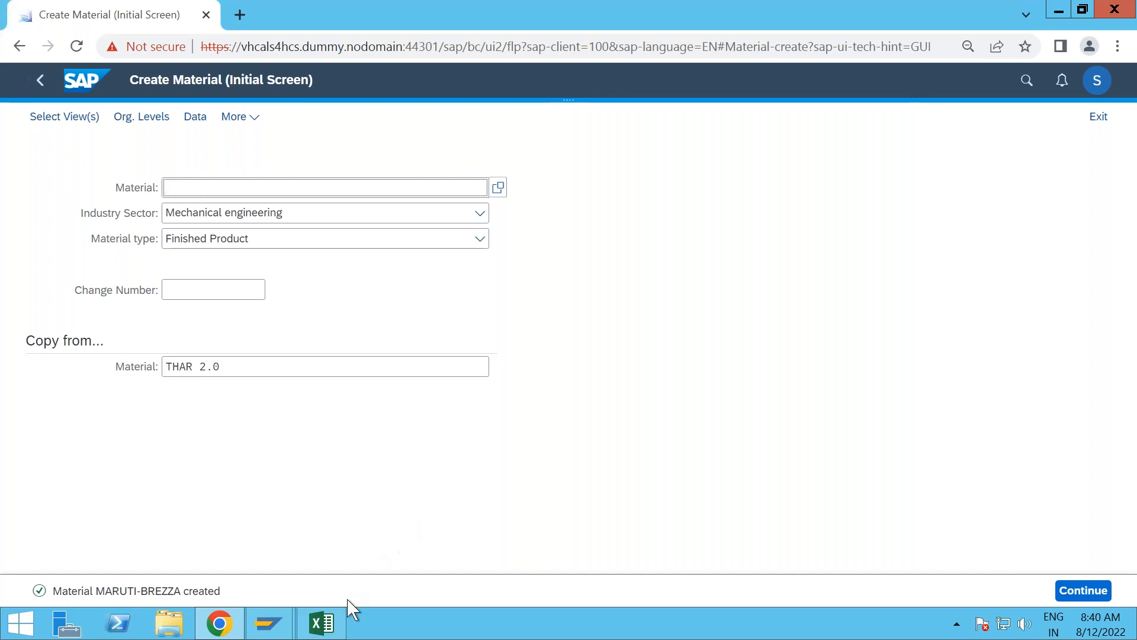
- Switch to the August batch data workbook in Excel and show the material master overview for Brezza on Sheet3
mouse_move(335, 633)
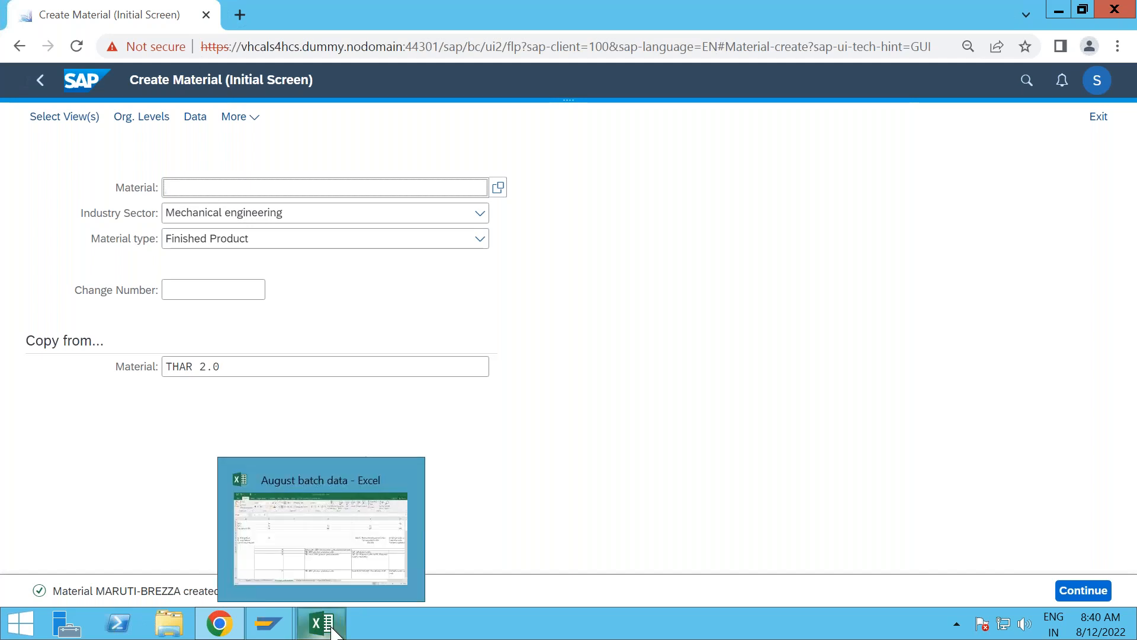
left_click(324, 552)
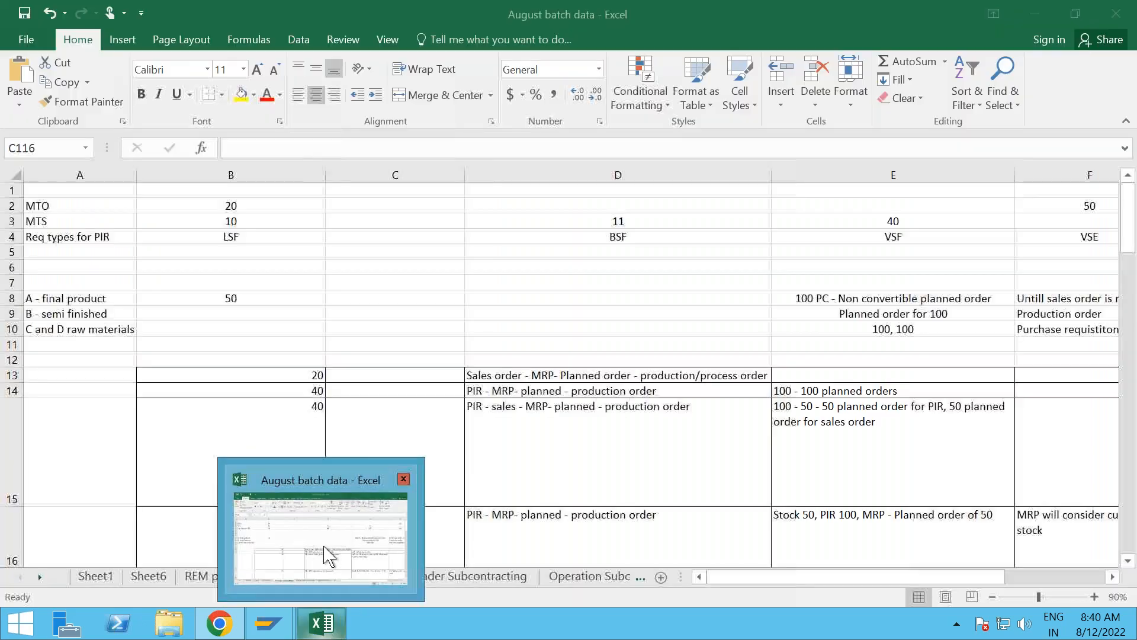
left_click(586, 578)
left_click(531, 424)
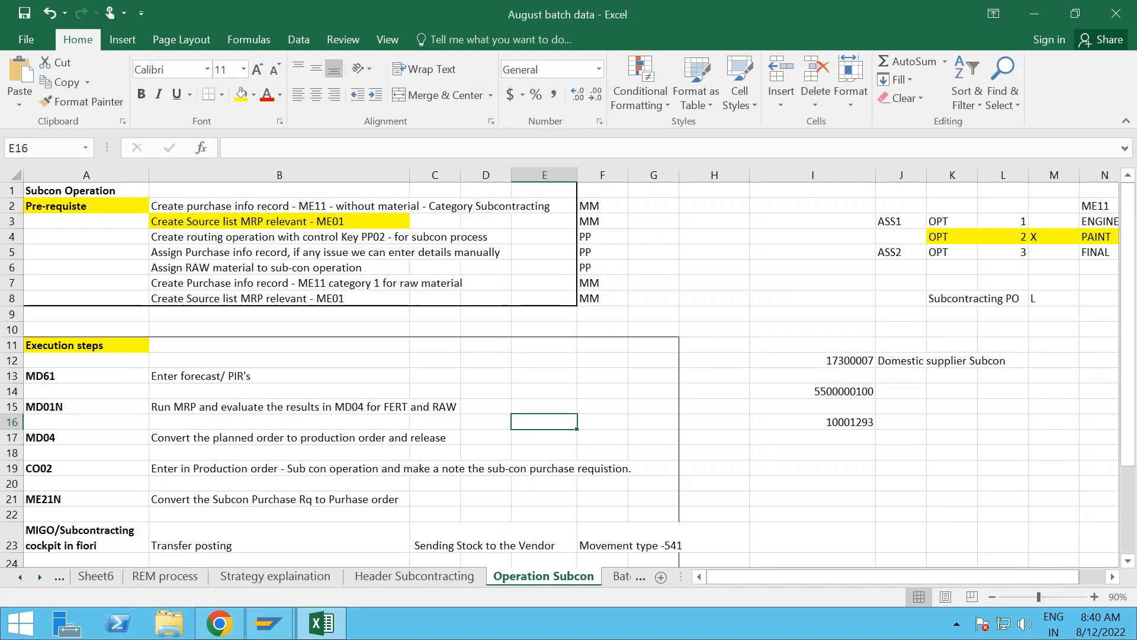
left_click(621, 576)
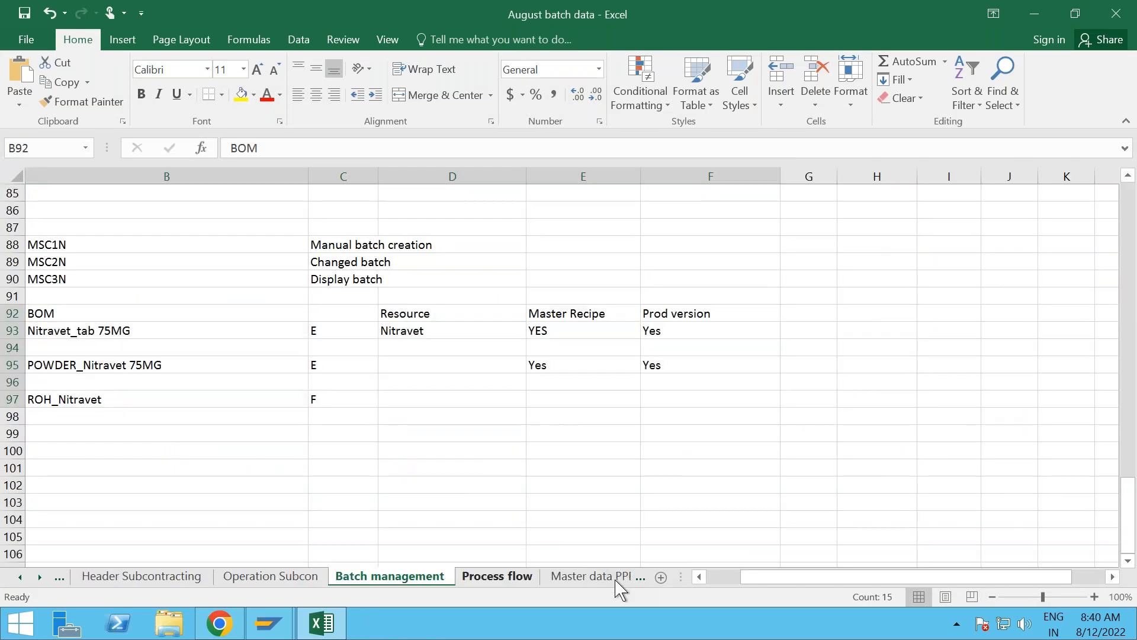
key("ctrl+Page_Down")
key("ctrl+Page_Down")
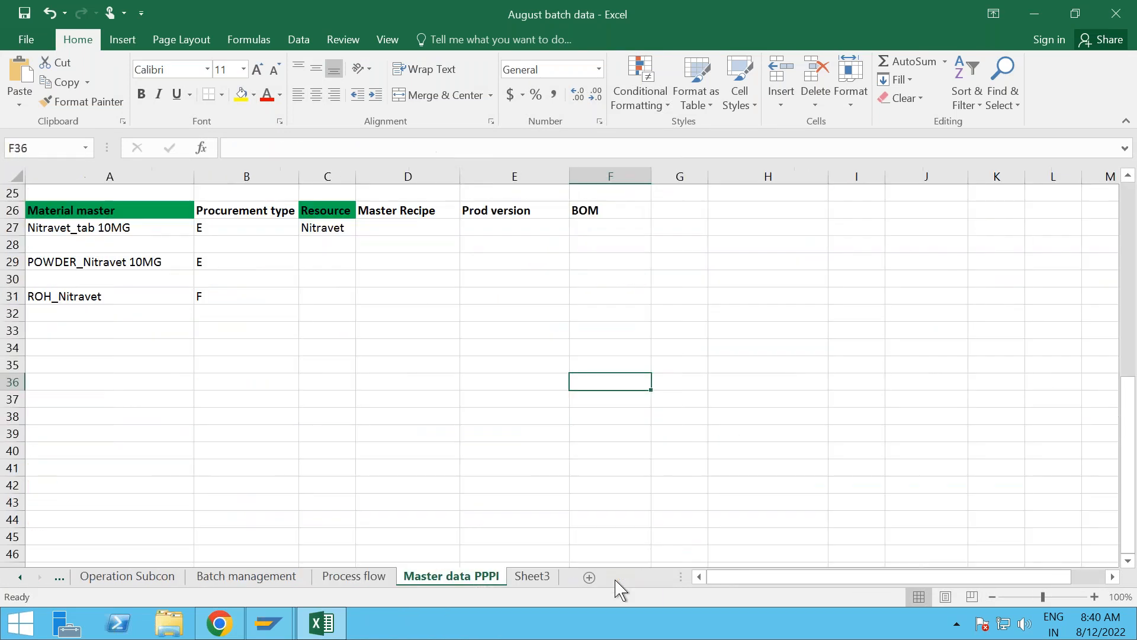
left_click(532, 576)
scroll(408, 439, "up", 2)
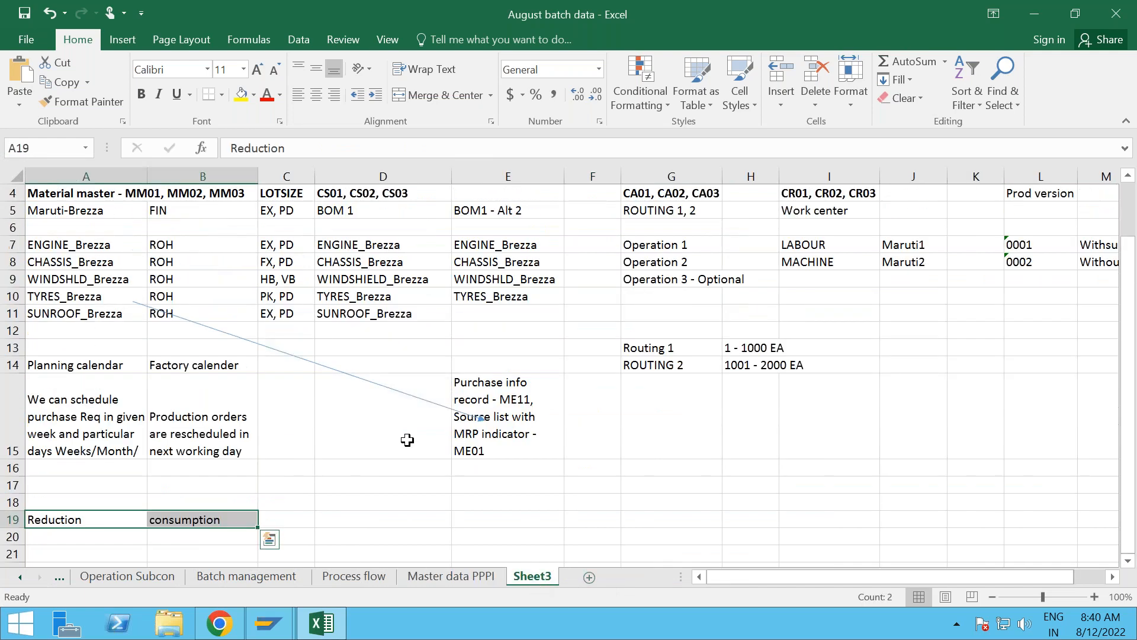
- Copy the material name ENGINE_Brezza from Sheet3 in Excel into the new material's name field in SAP
scroll(222, 398, "up", 1)
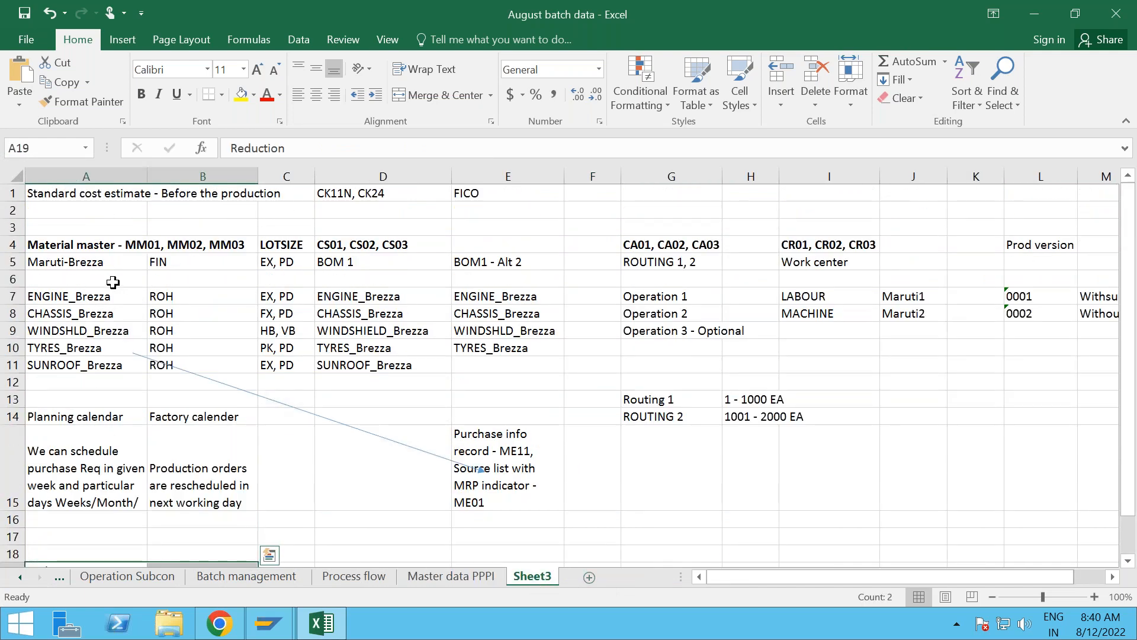
key("ctrl+c")
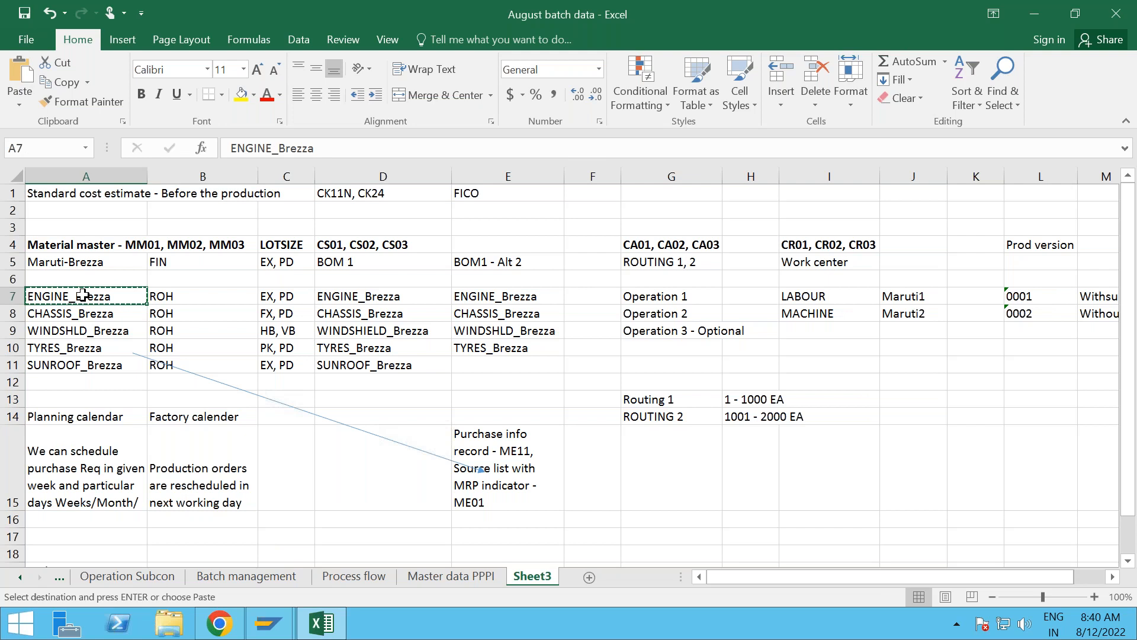
key("alt+Tab")
key("ctrl+v")
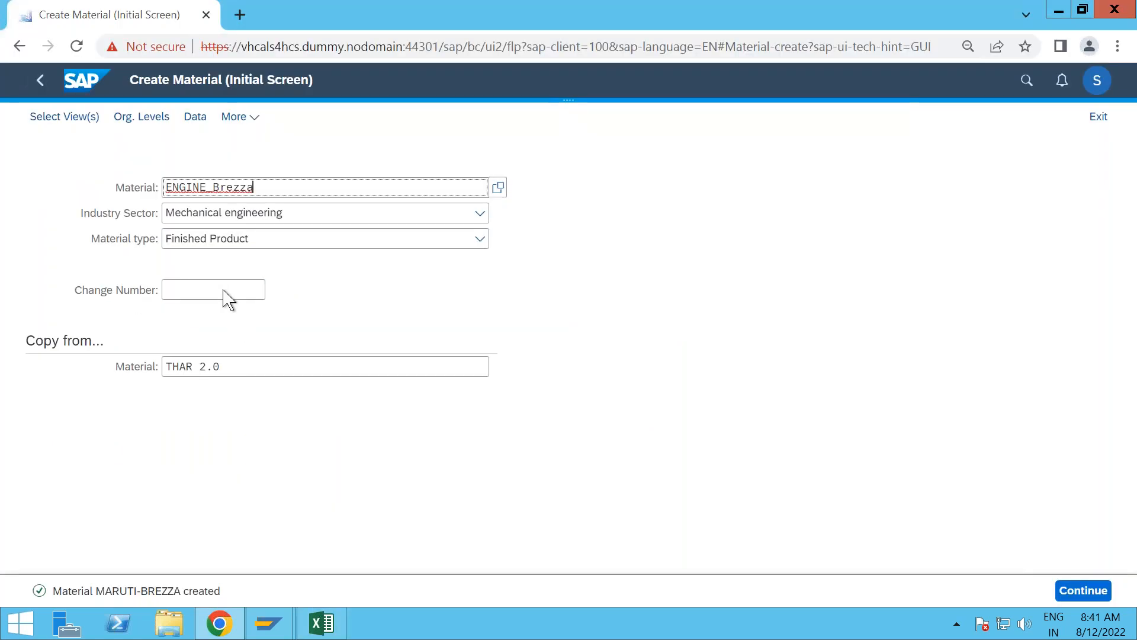
- Replace the copy-from reference material with ENGINE_THAR
left_click(153, 370)
left_click_drag(153, 370, 133, 378)
type("engine")
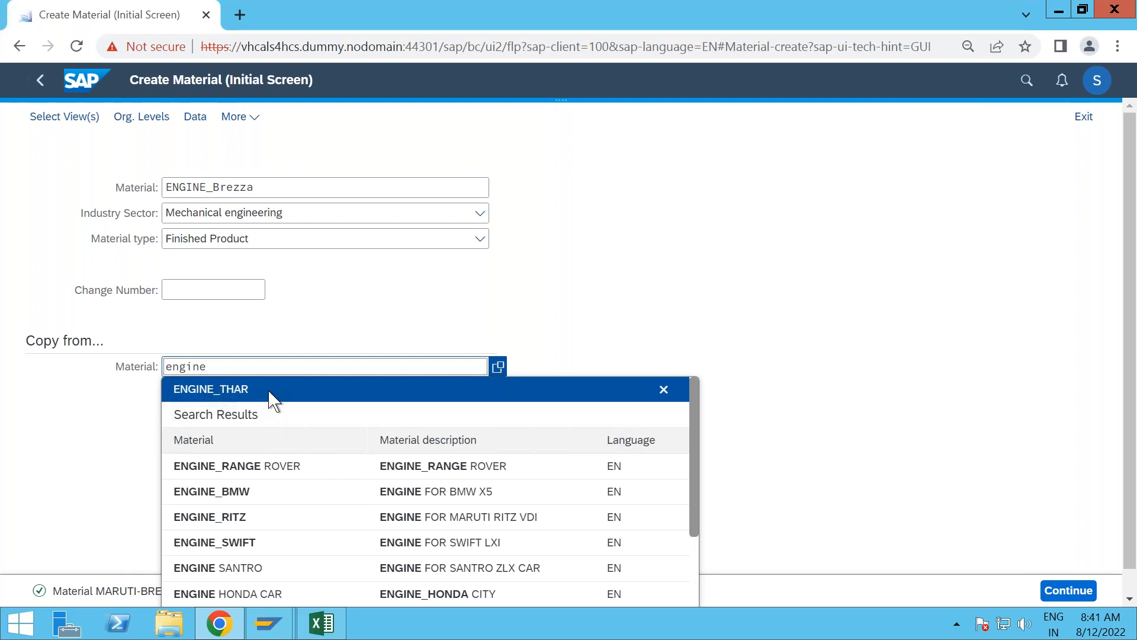
left_click(272, 400)
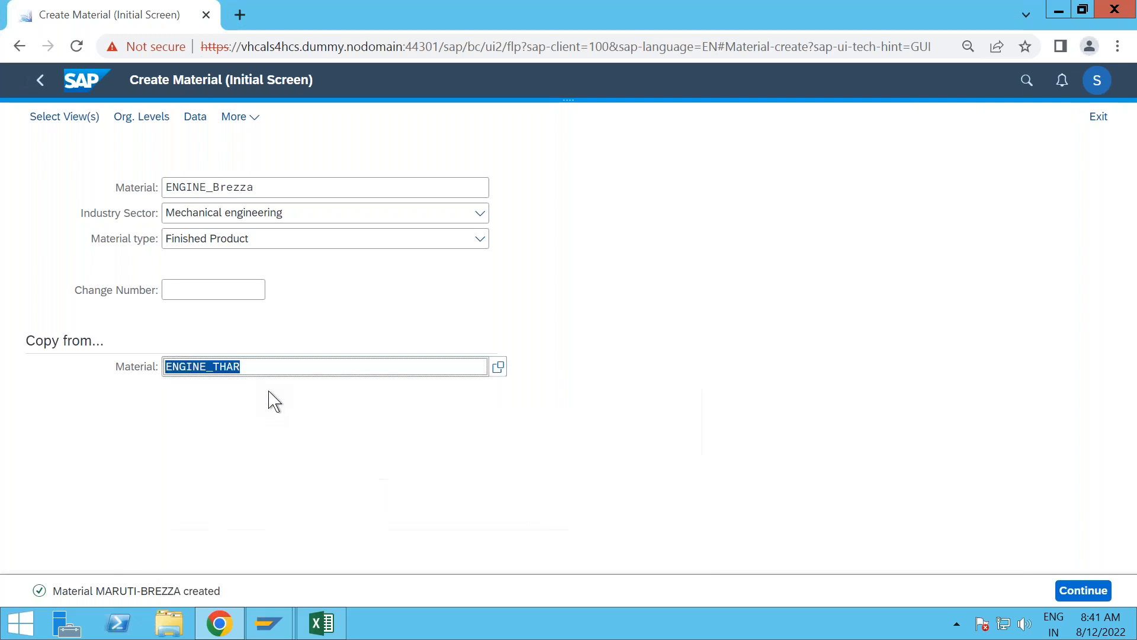
- Set the material type to Raw materials and continue to the view selection
left_click(267, 240)
key("r")
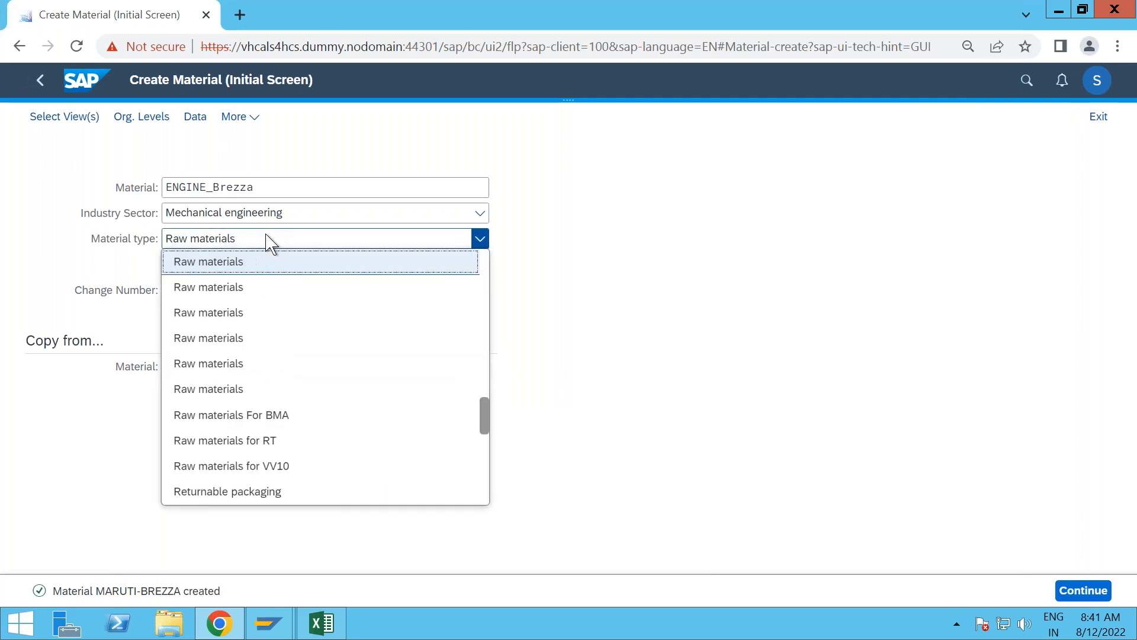
left_click(258, 269)
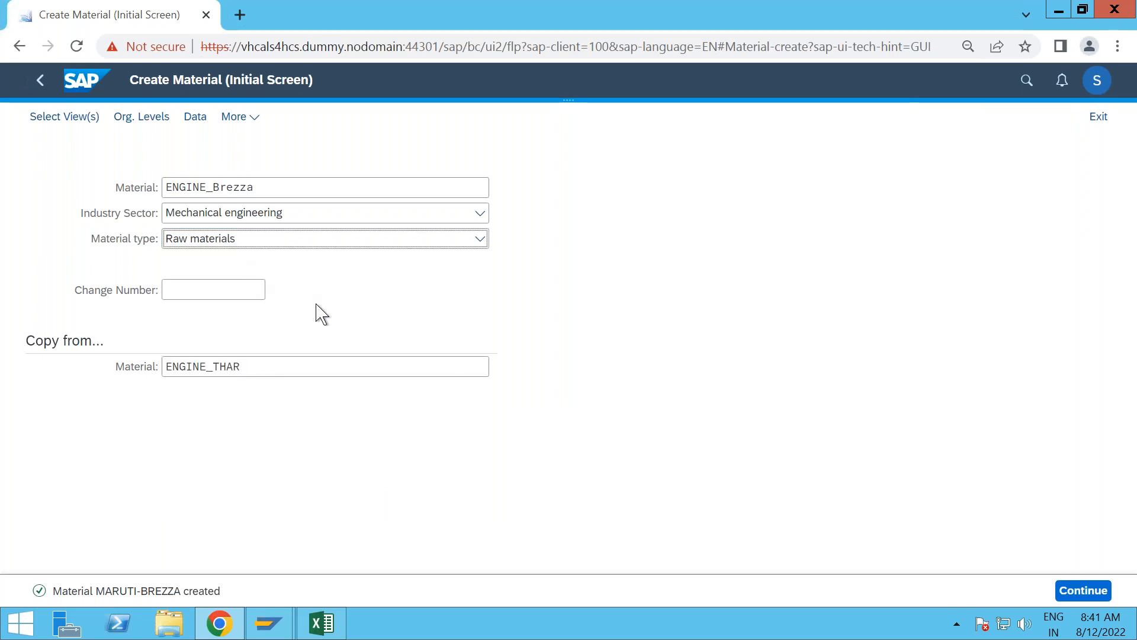
key("Return")
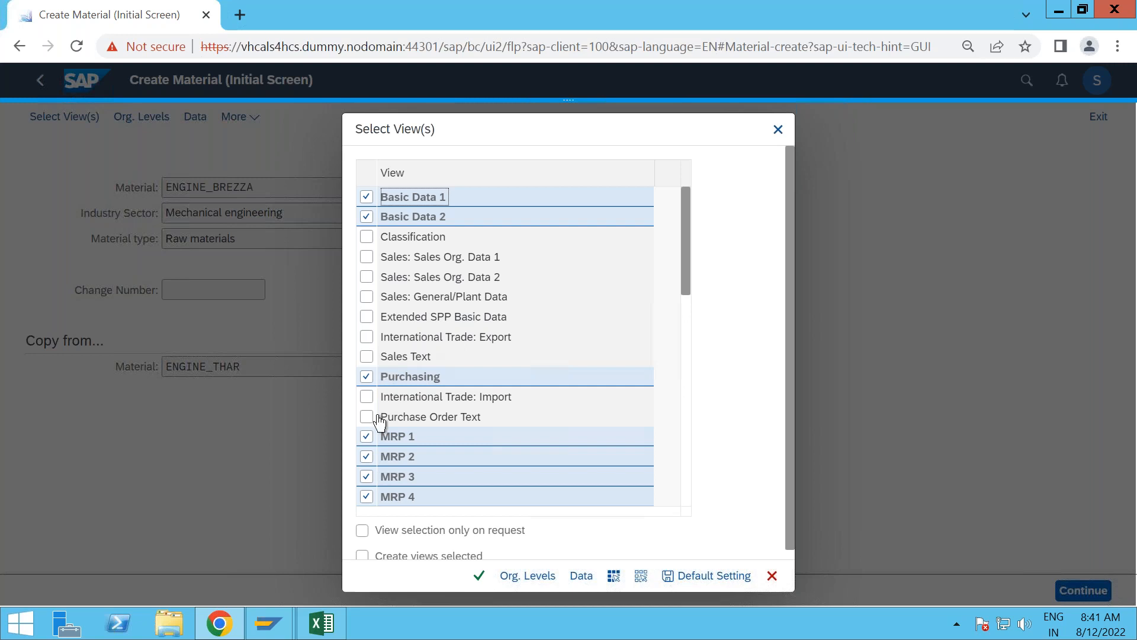
- Add the Quality Management view to the views selected for the engine material and confirm the selection
left_click_drag(688, 255, 687, 310)
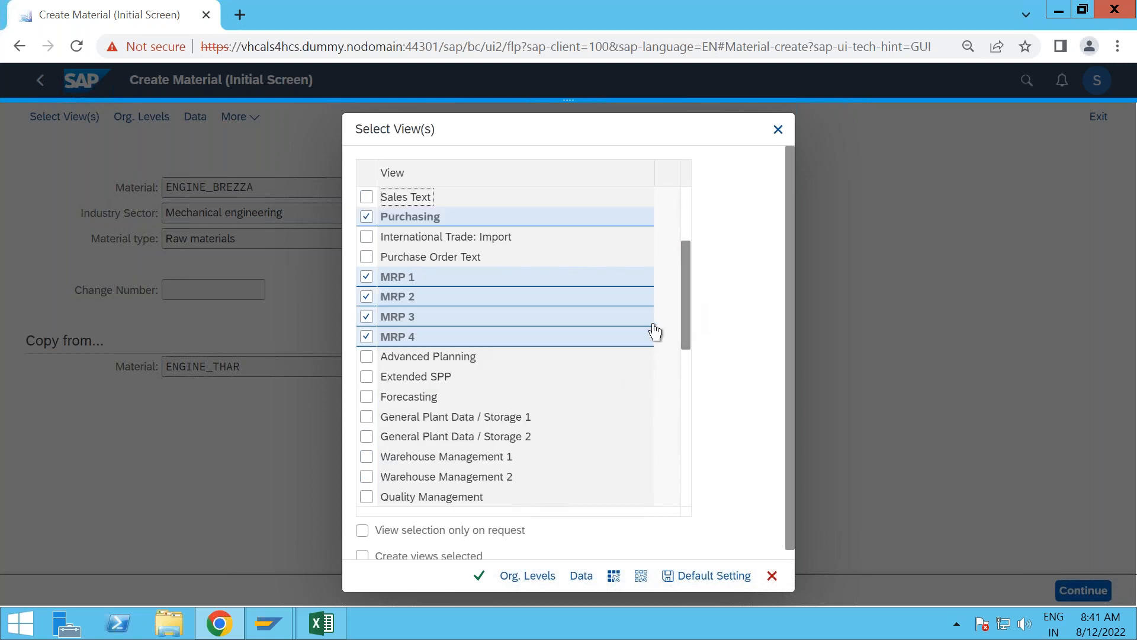
left_click_drag(686, 297, 683, 322)
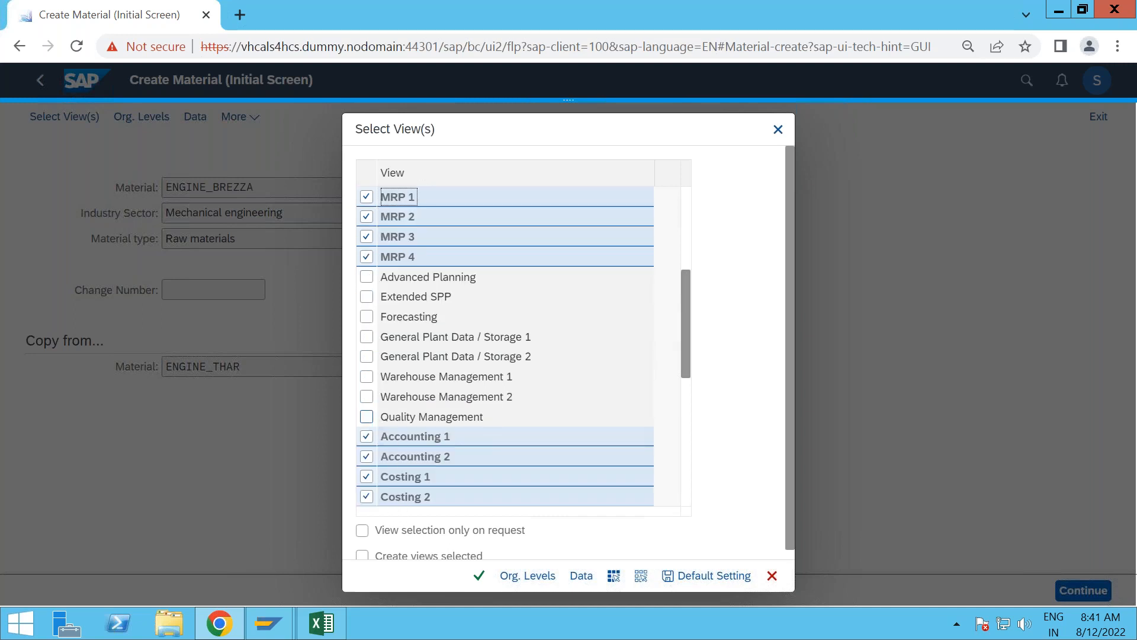
left_click(418, 418)
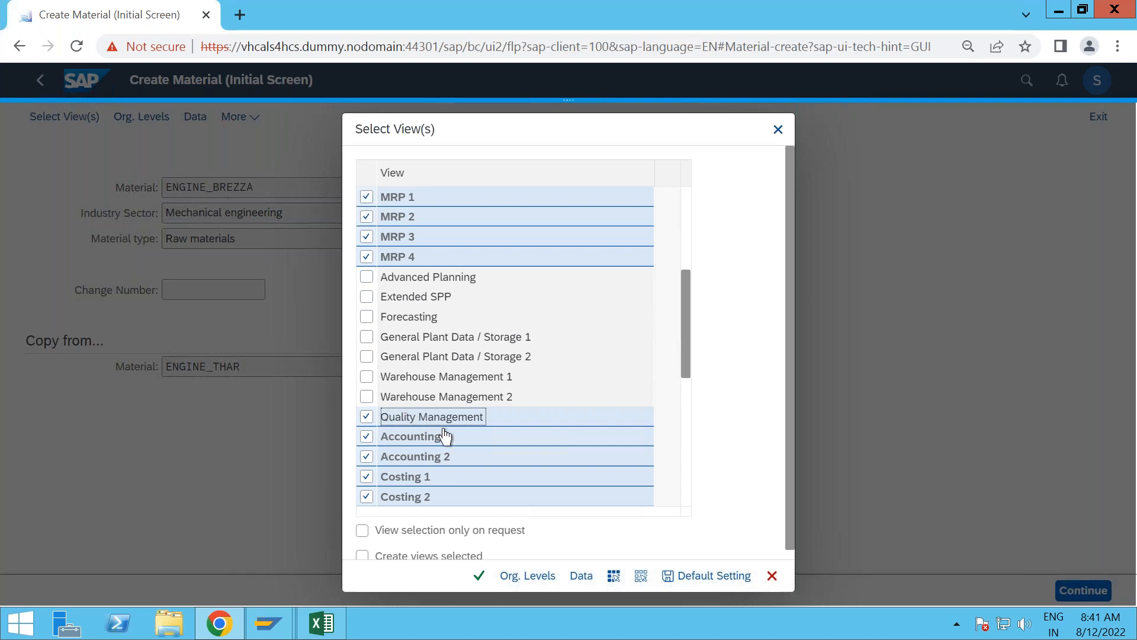
left_click(479, 579)
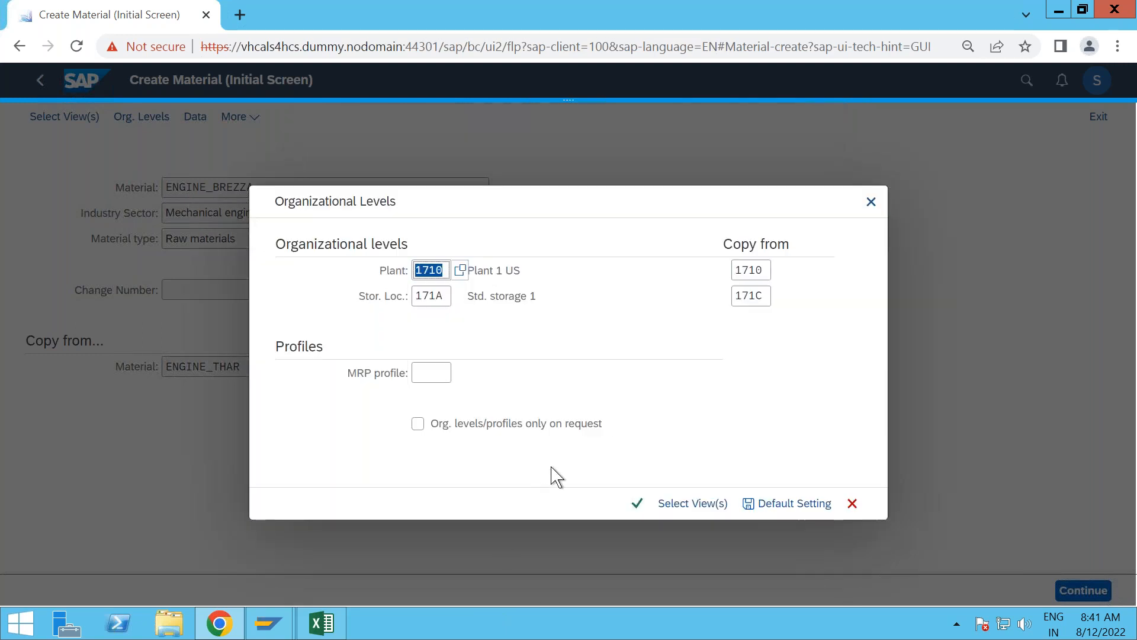
- Set the storage location to 171C for plant 1710 and confirm the organizational levels
left_click(444, 293)
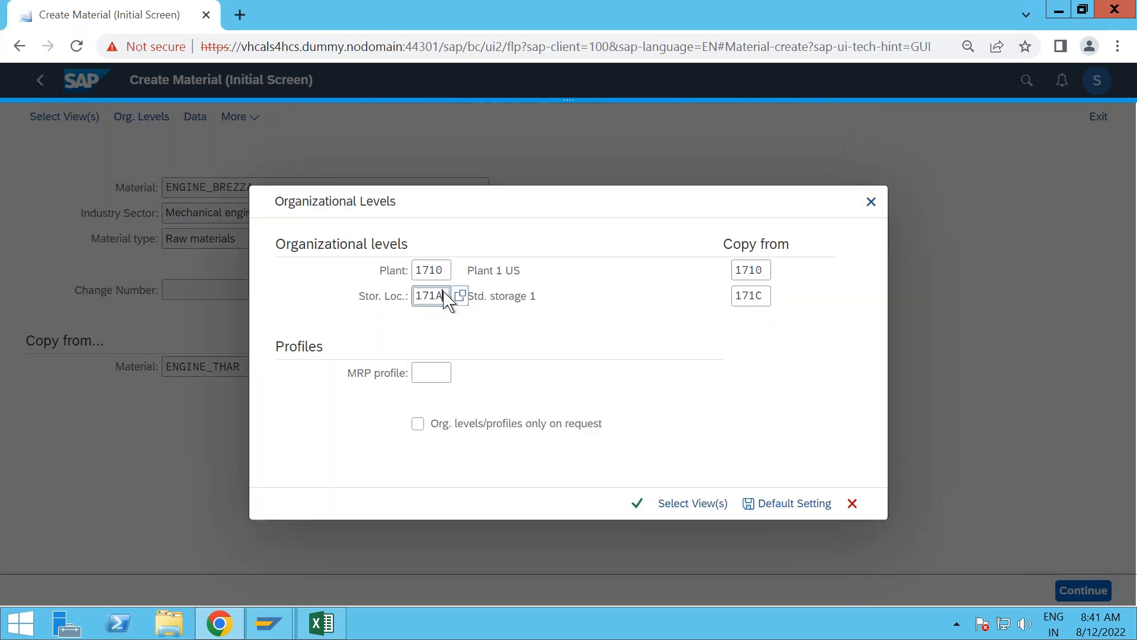
key("BackSpace")
type("C")
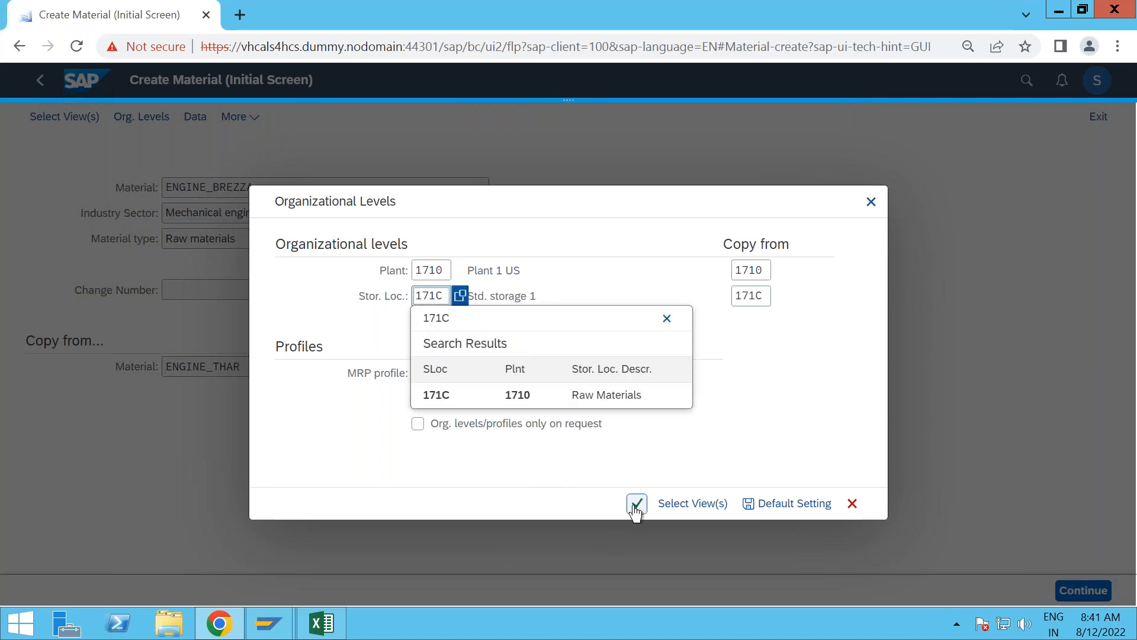
left_click(635, 508)
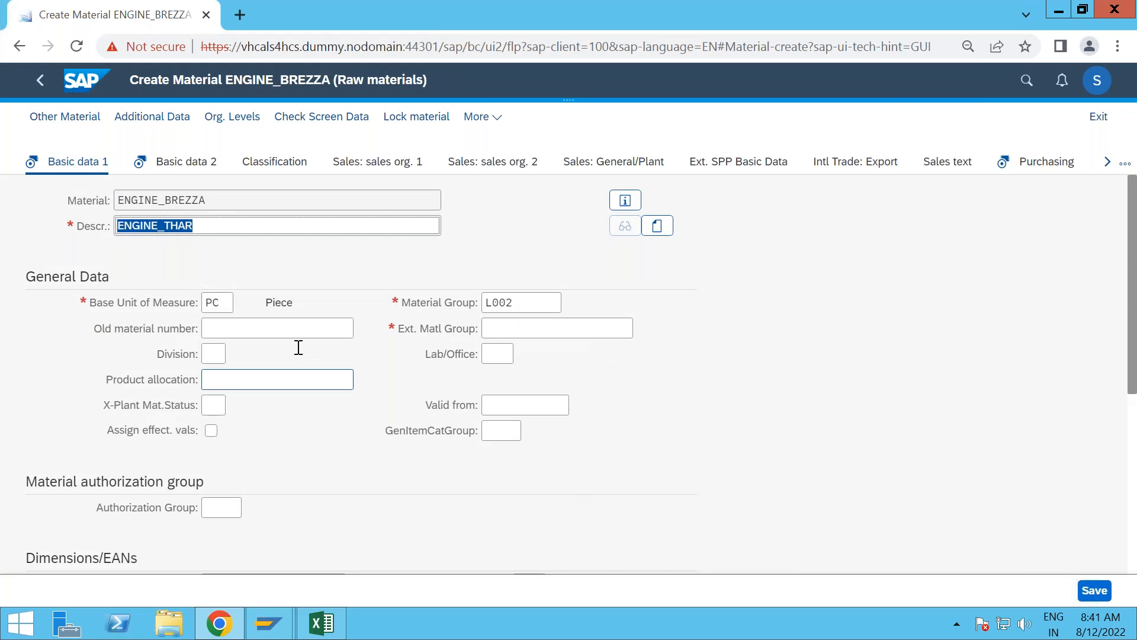
- Replace the description with the material name ENGINE_BREZZA
double_click(189, 199)
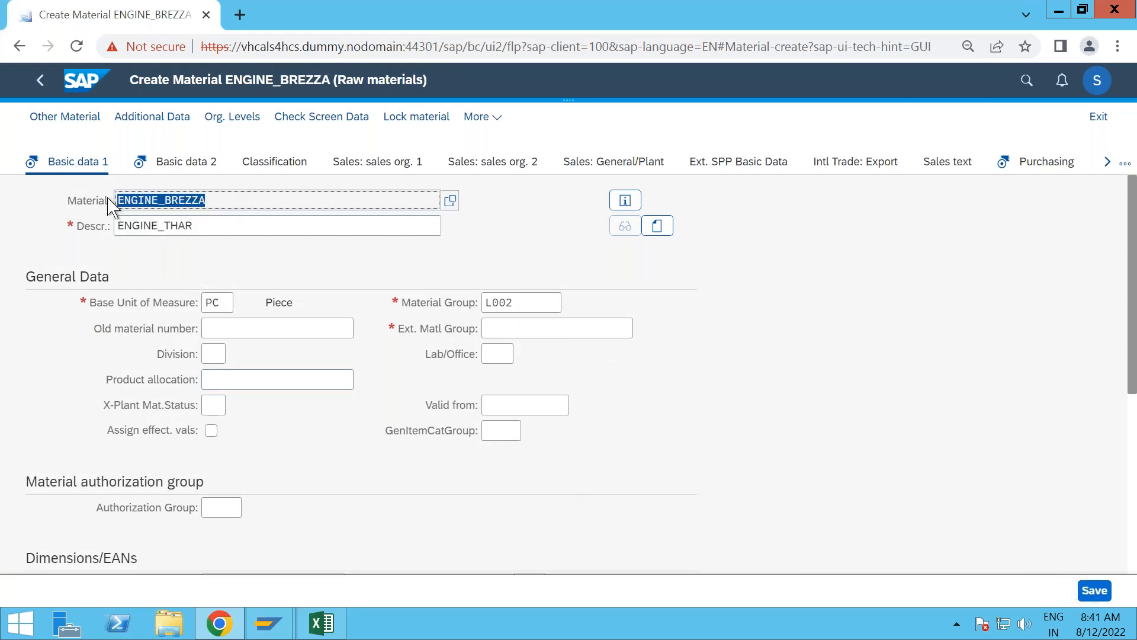
key("Tab")
left_click_drag(221, 226, 98, 225)
key("ctrl+v")
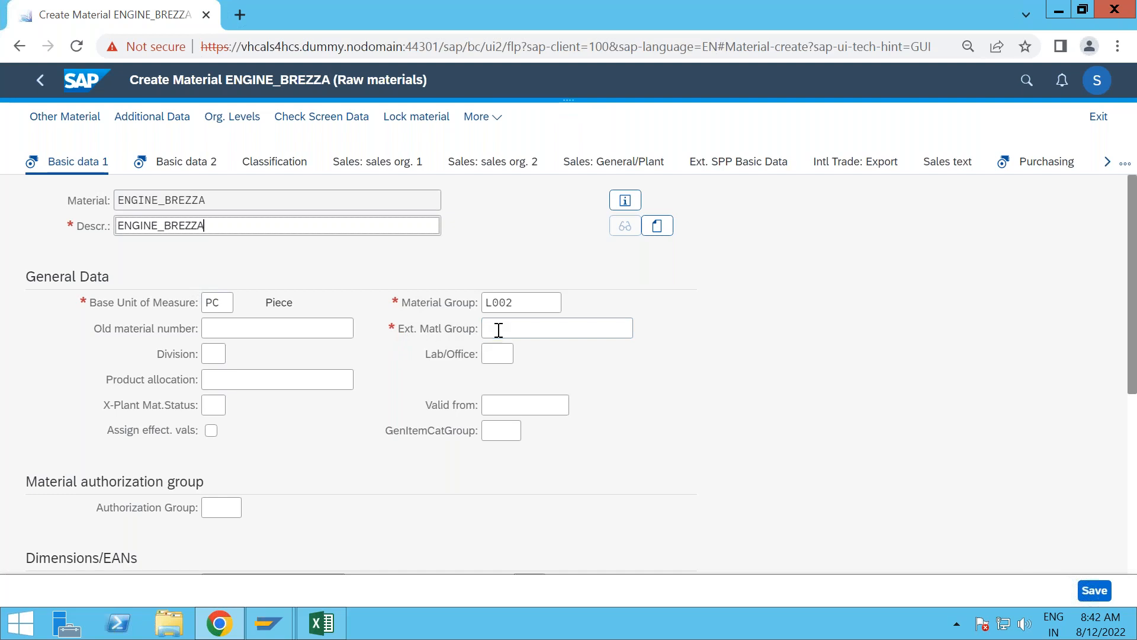
- Look up the external material groups and assign MAT to the engine material
left_click(502, 330)
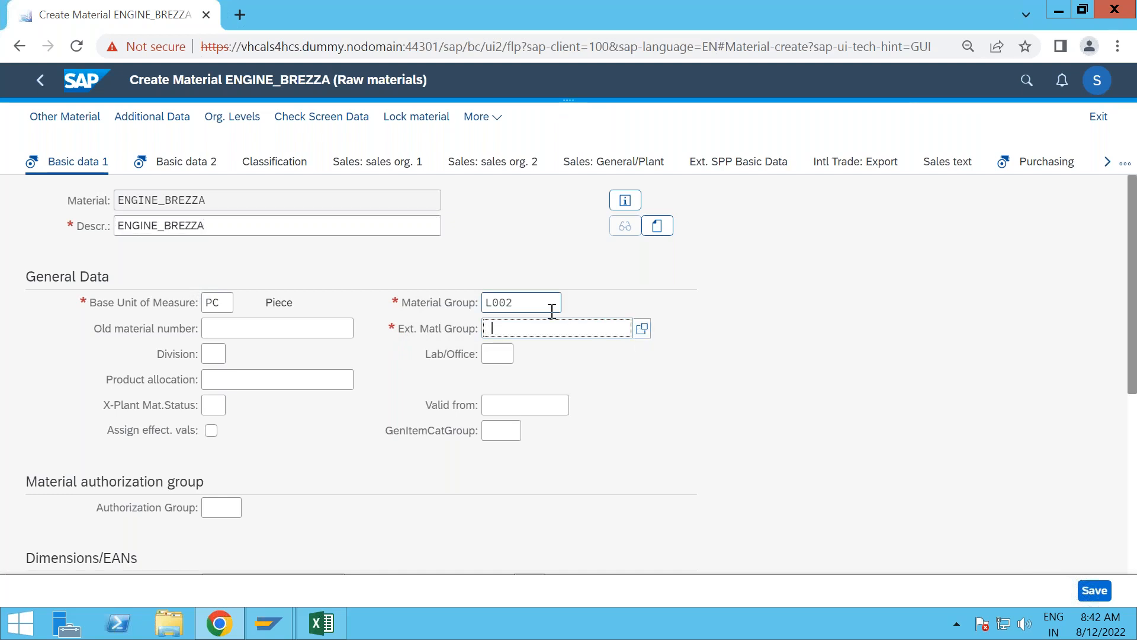
left_click(642, 329)
scroll(307, 426, "down", 9)
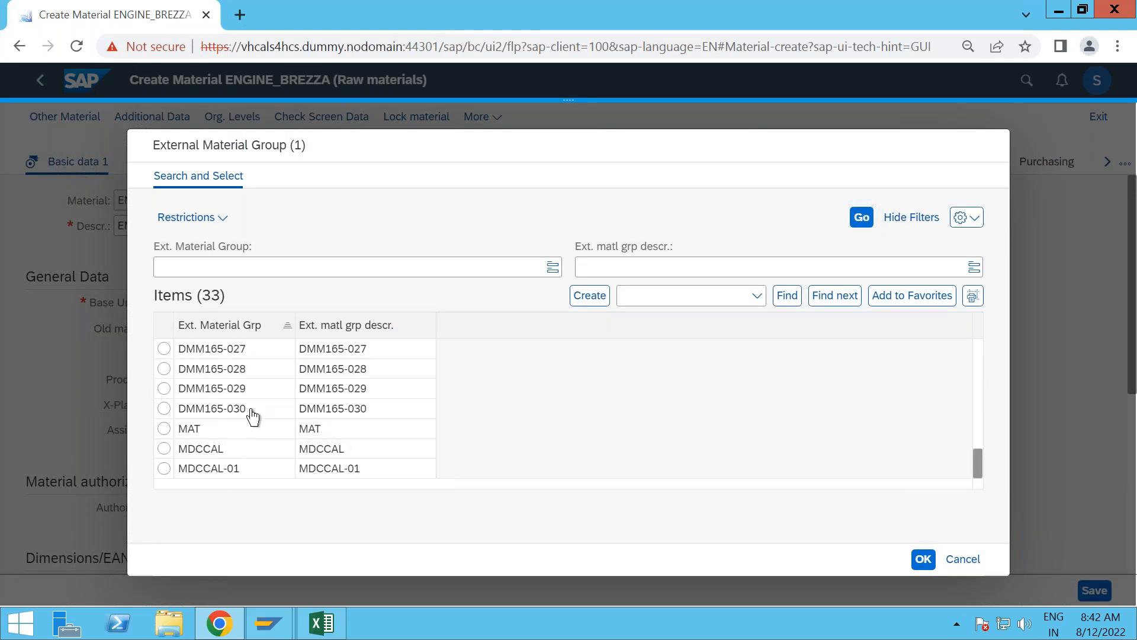
left_click(164, 429)
key("Return")
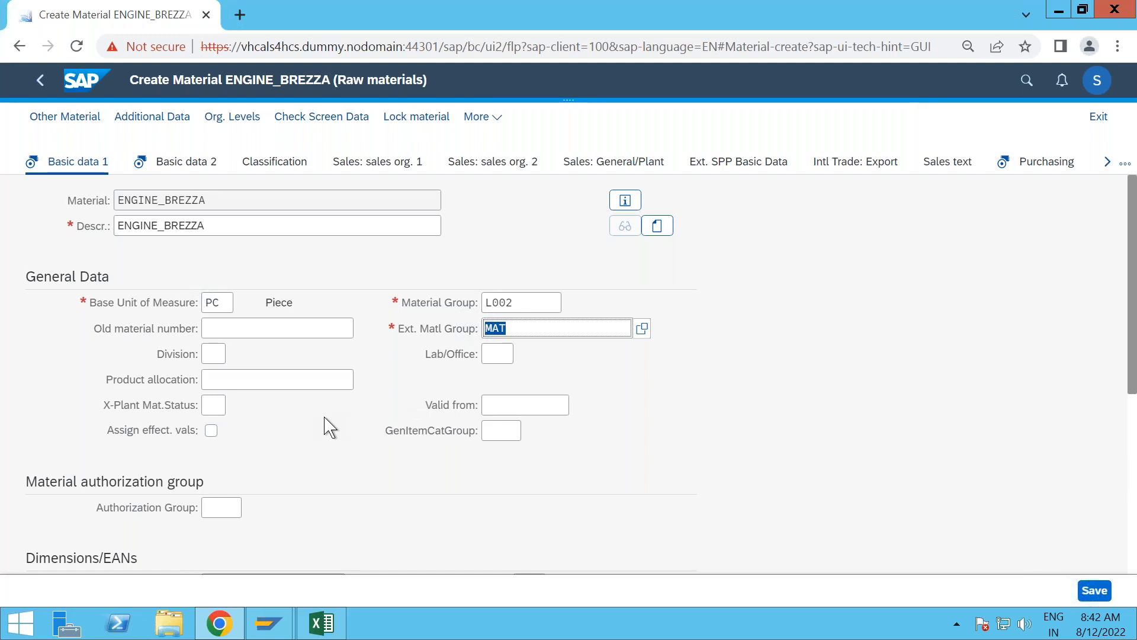
- Accept the Basic Data 1, Basic Data 2 and Purchasing views and continue to MRP 1
key("Return")
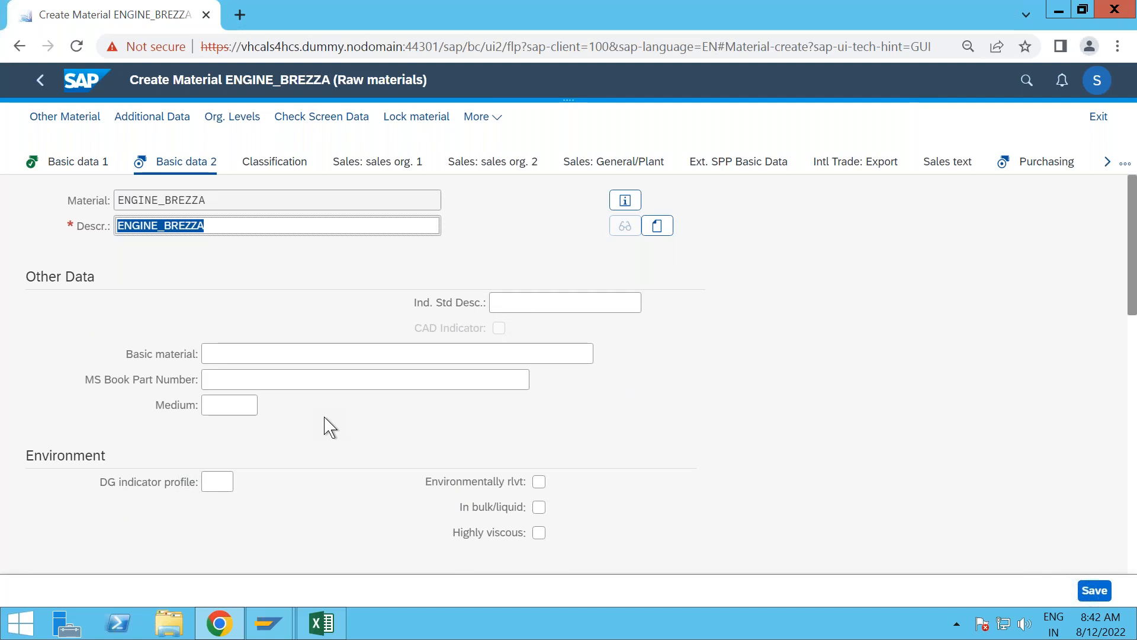
key("Return")
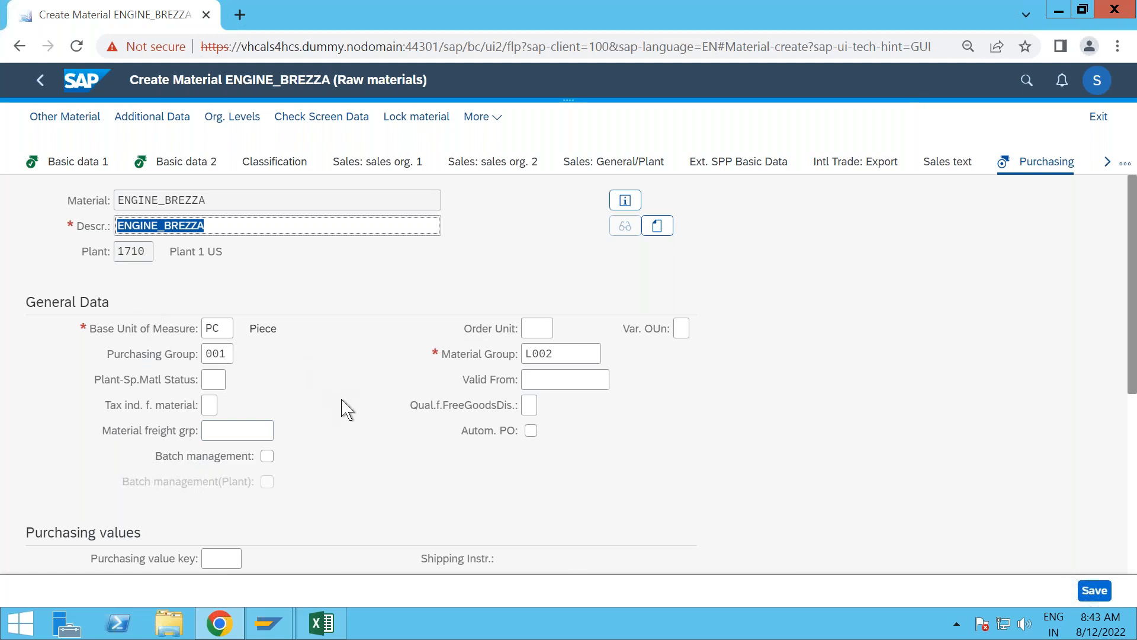
key("Return")
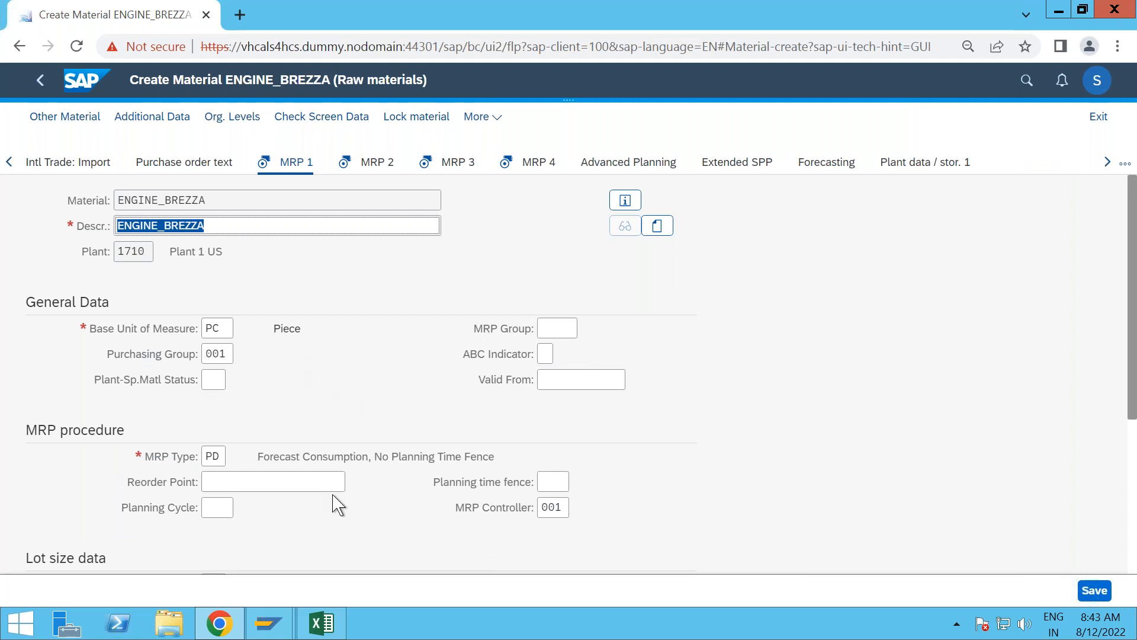
- Check the engine's planned lot size and MRP type in the Excel workbook against MRP 1 in SAP and continue to MRP 2
left_click(321, 623)
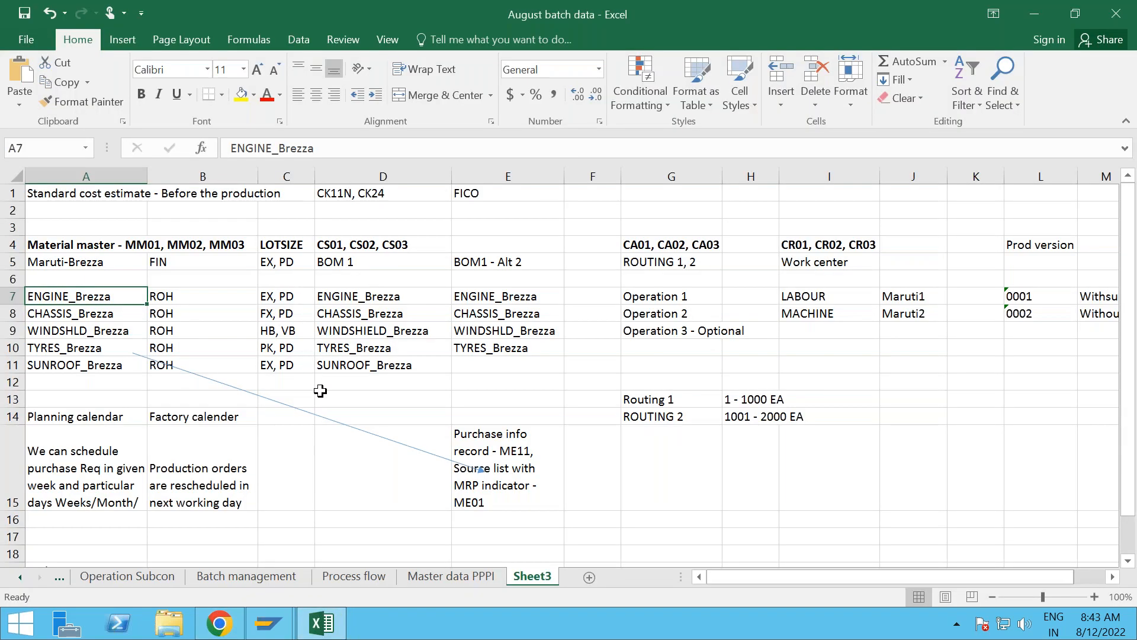
key("alt+Tab")
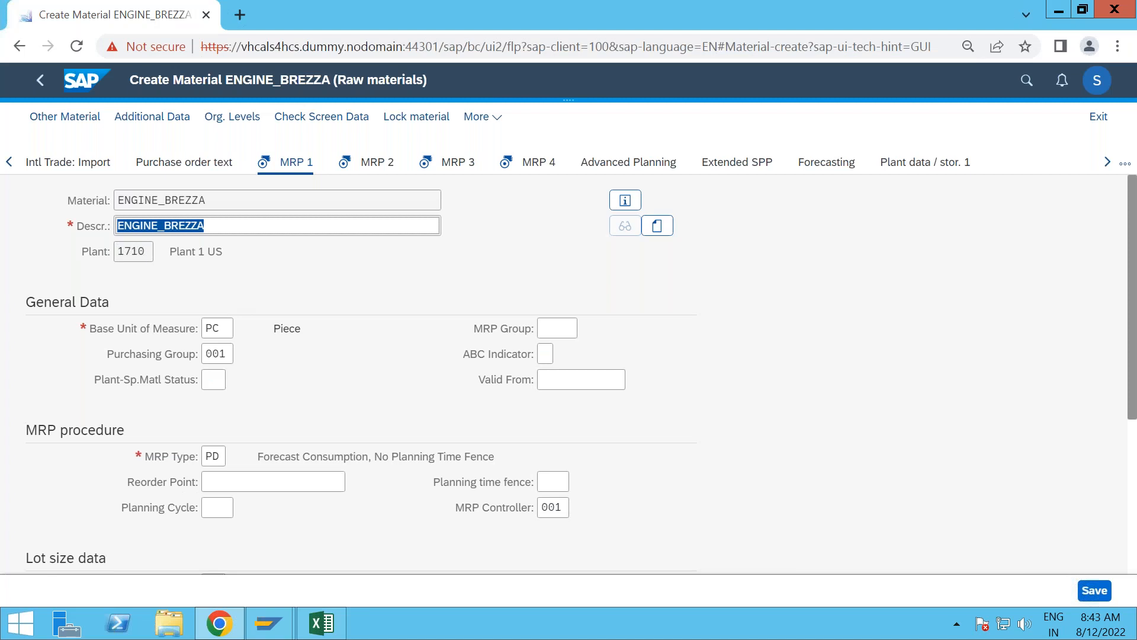
scroll(581, 373, "down", 2)
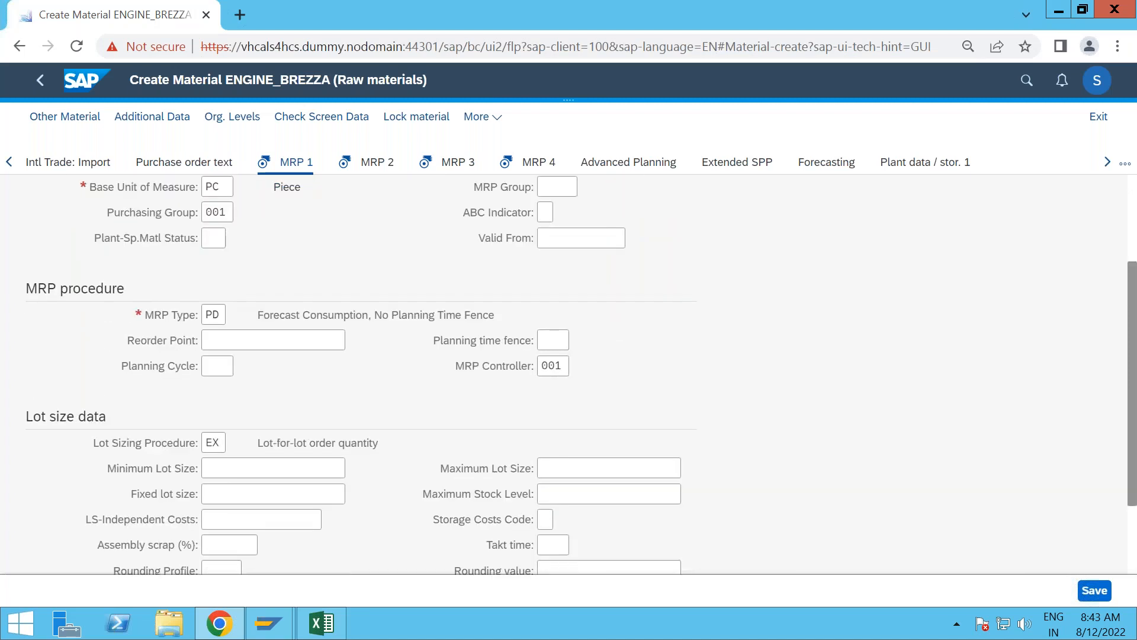
scroll(580, 373, "up", 1)
scroll(581, 373, "up", 1)
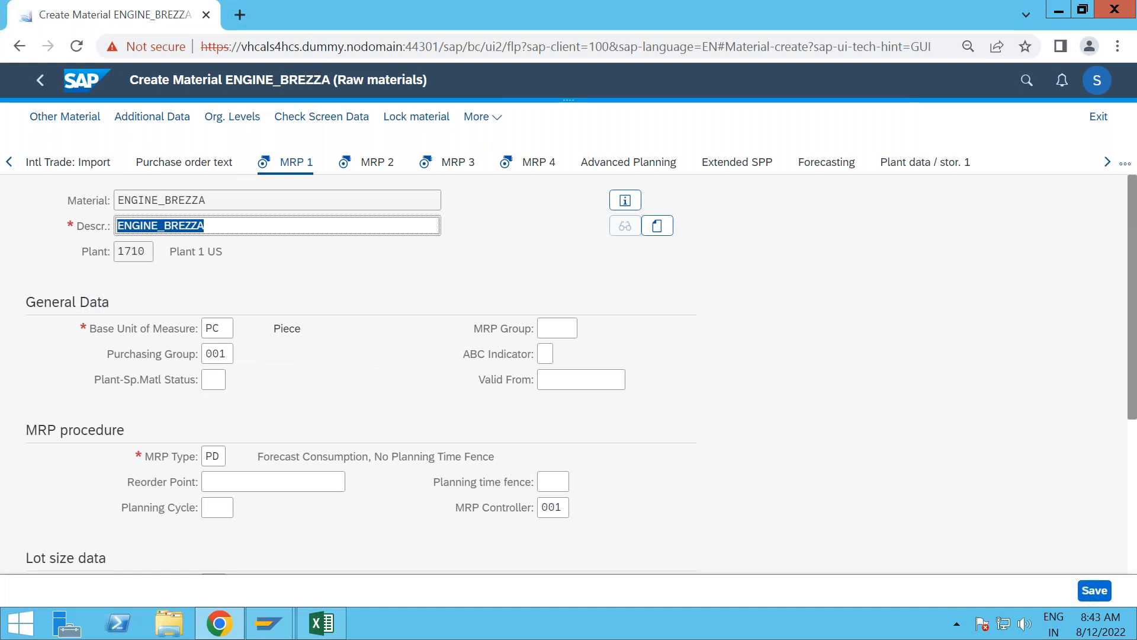
key("Return")
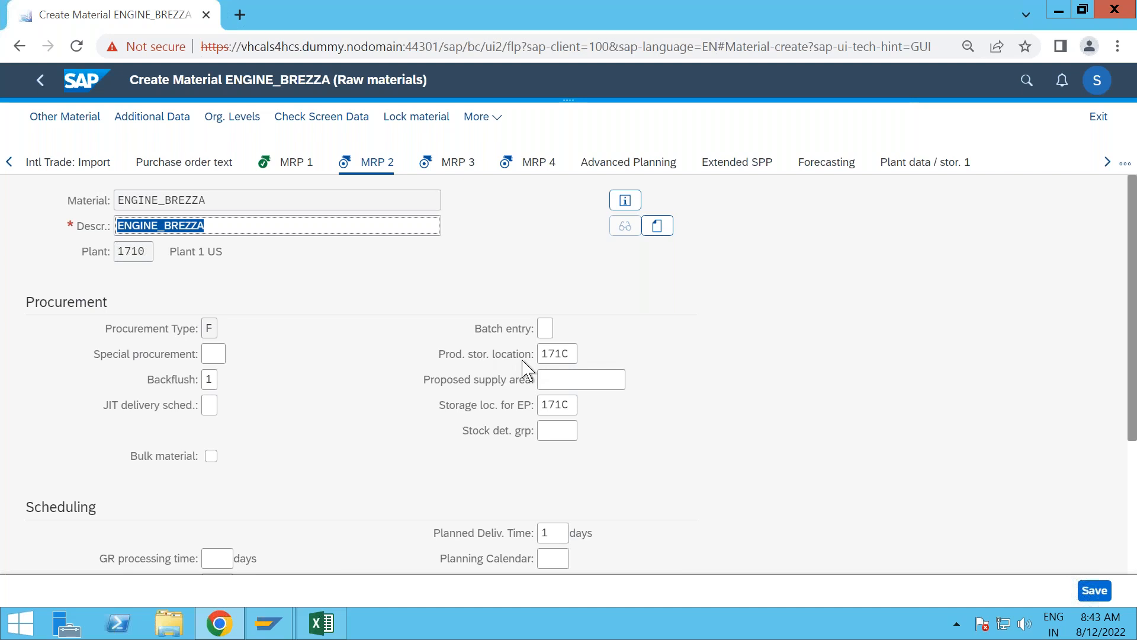
- Examine the backflush indicator options, the production storage location and the storage location for external procurement on MRP 2
left_click(541, 355)
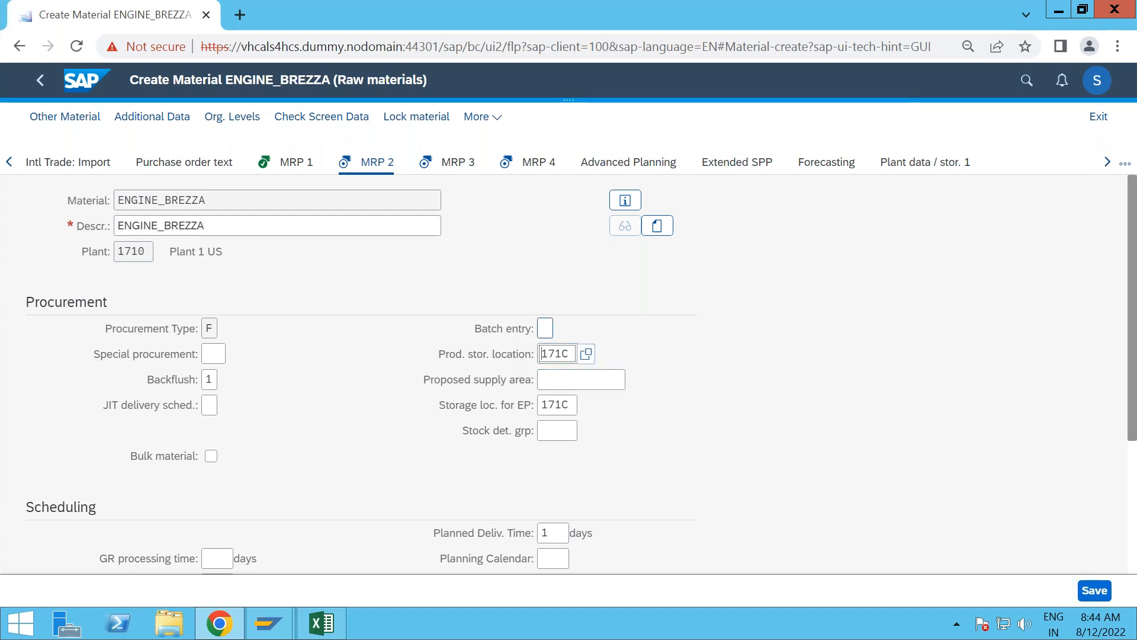
left_click(363, 373)
left_click(208, 381)
left_click(227, 381)
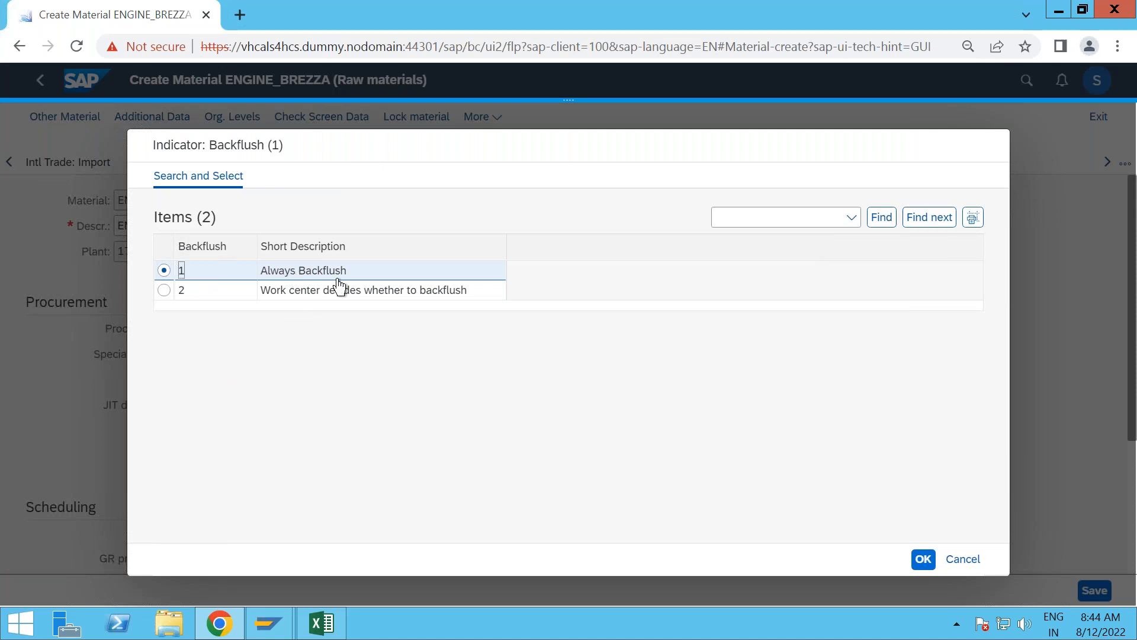
left_click(970, 558)
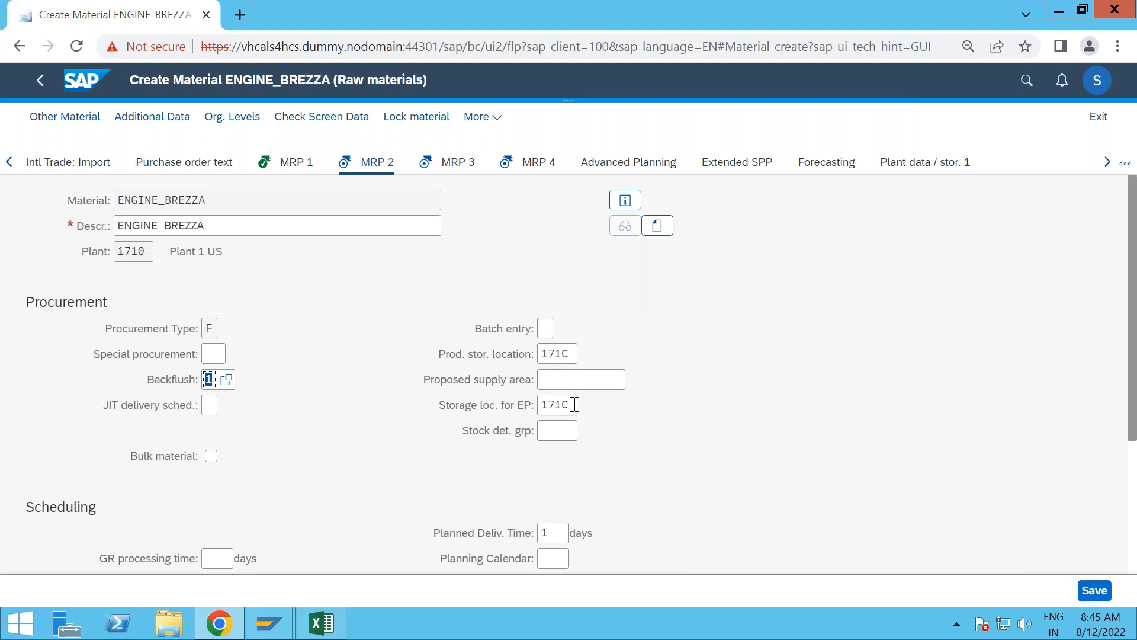
left_click_drag(576, 403, 530, 403)
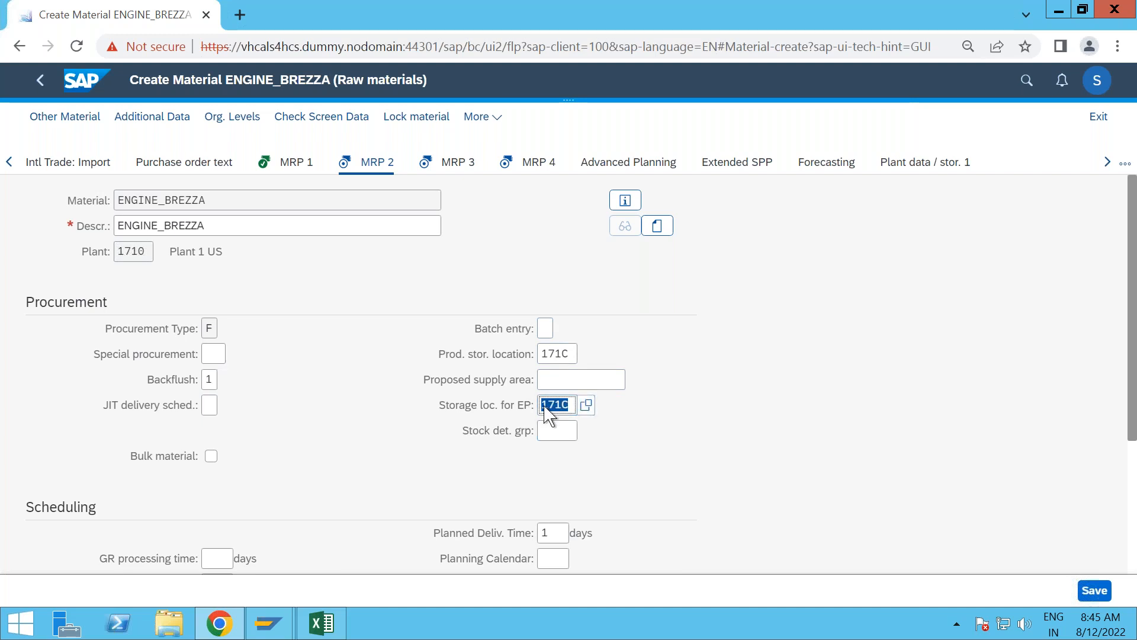
left_click_drag(574, 353, 531, 357)
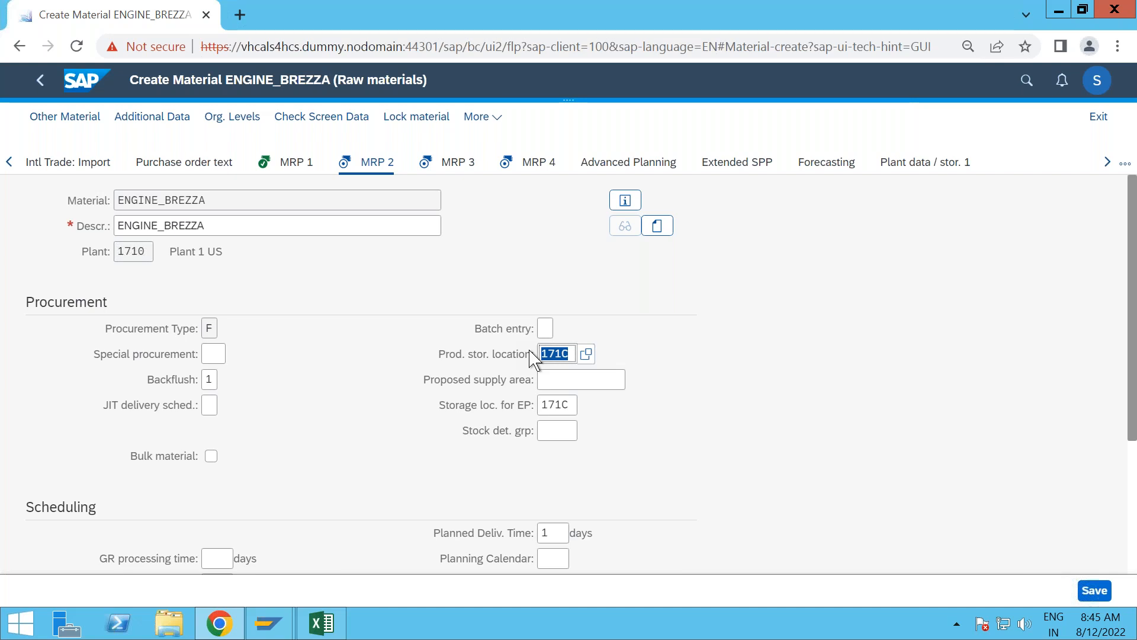
- Switch to the Excel workbook and enter the note Material Staging in cell E19 of Sheet3
left_click(322, 623)
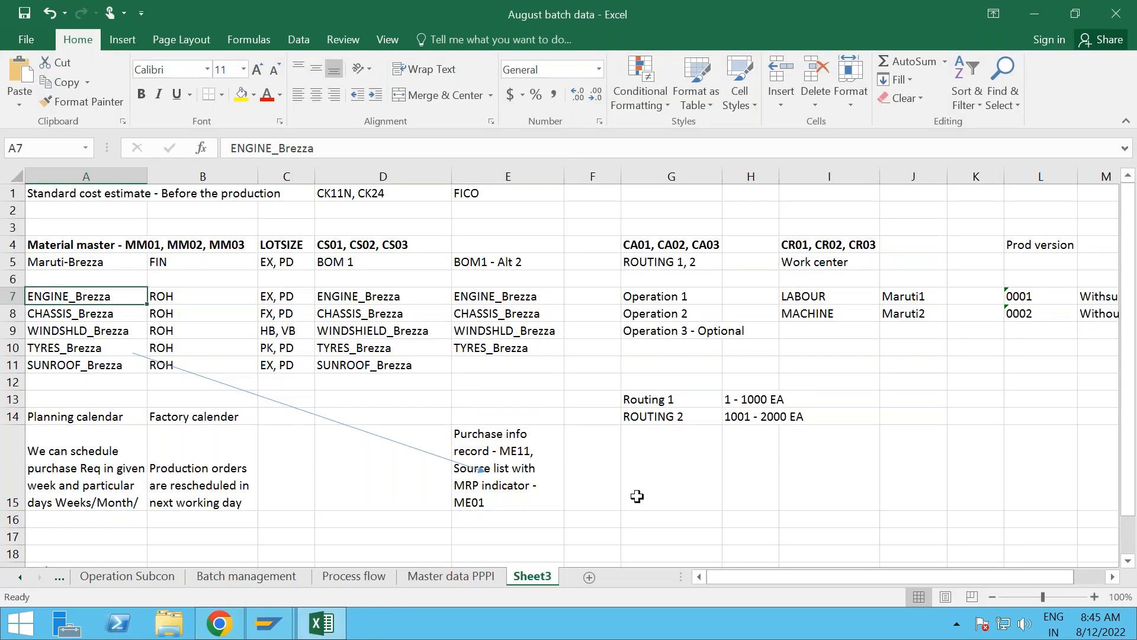
scroll(644, 495, "down", 3)
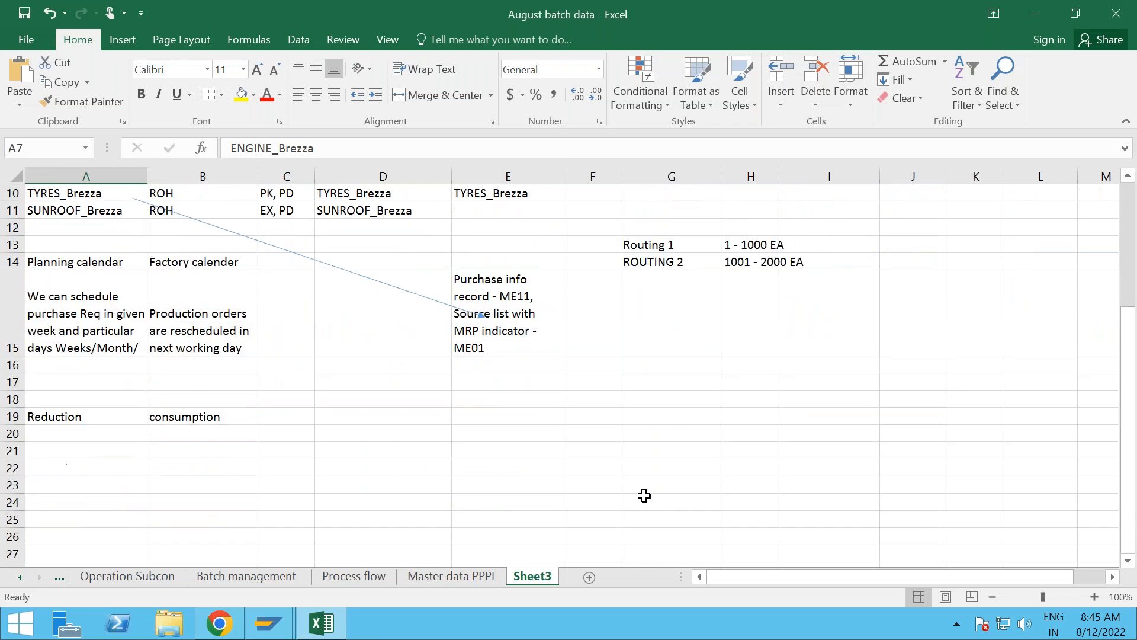
left_click(533, 414)
type("MAterial ")
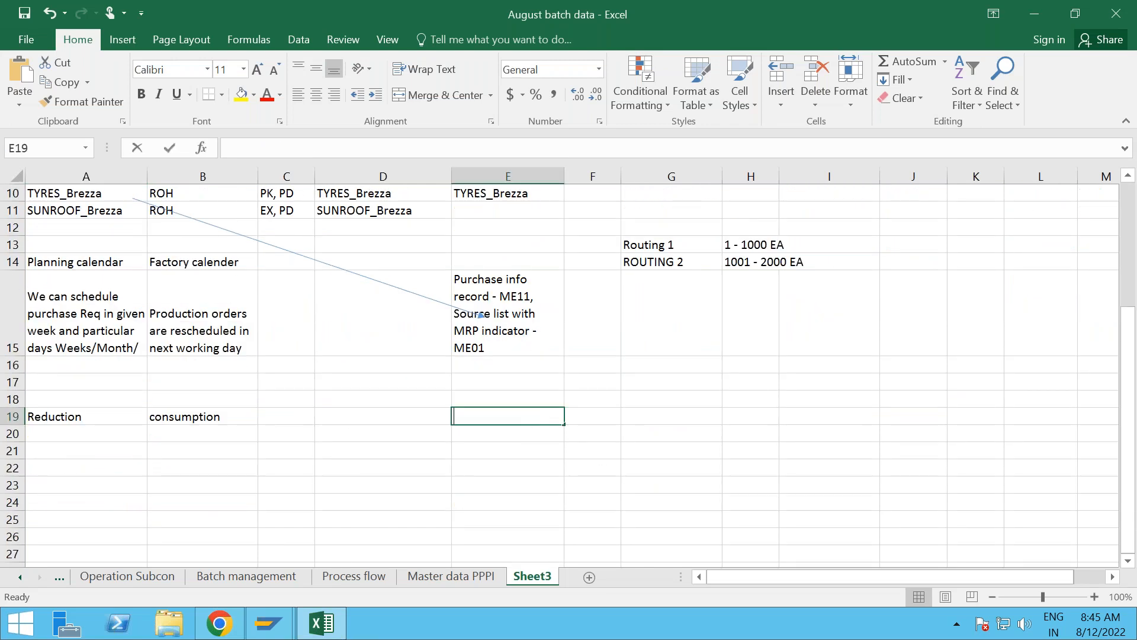
type("St")
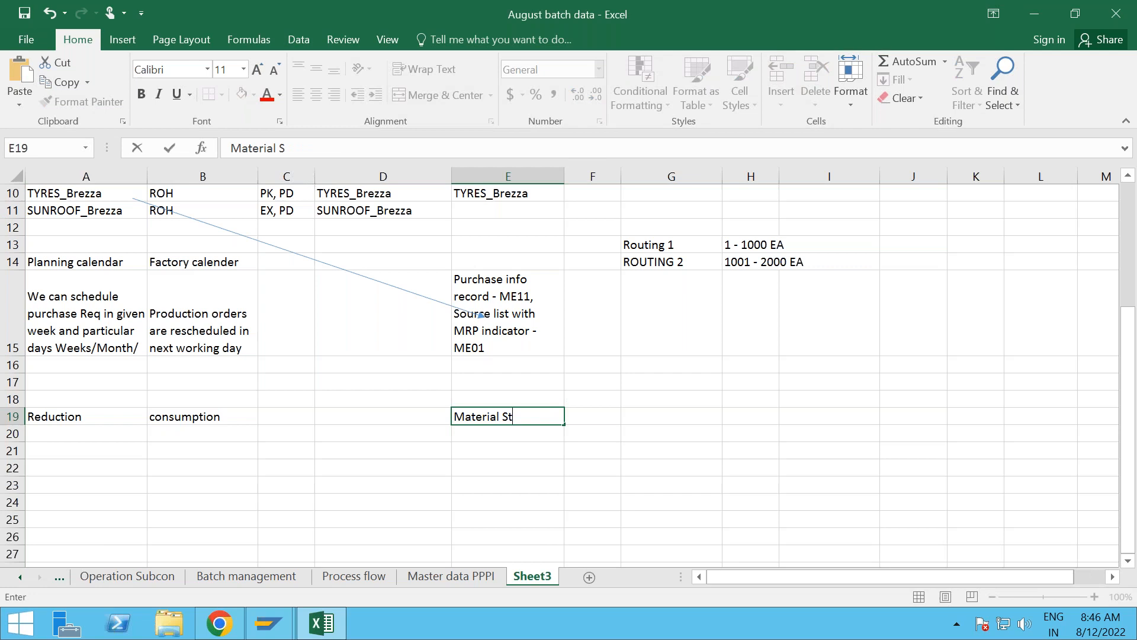
type("aging")
key("Return")
- Note the staging flow in row 21: Vendor in D21, 171C in E21, 171B in G21 and Production in H21
left_click(483, 449)
type("171C")
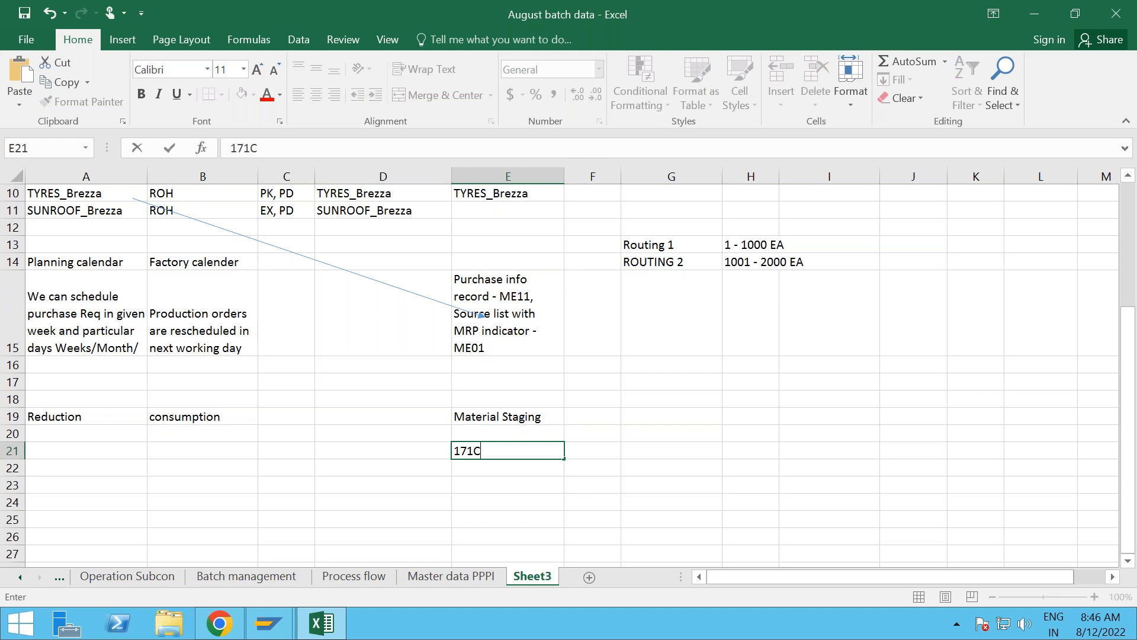
left_click(414, 454)
type("Vendor")
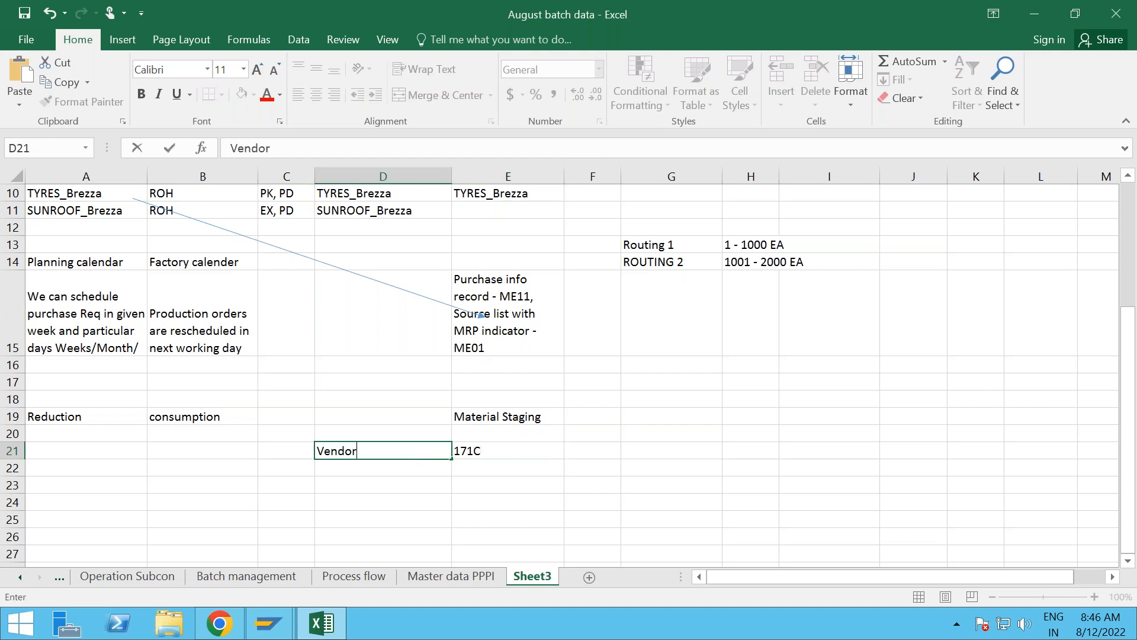
left_click(679, 451)
type("171B")
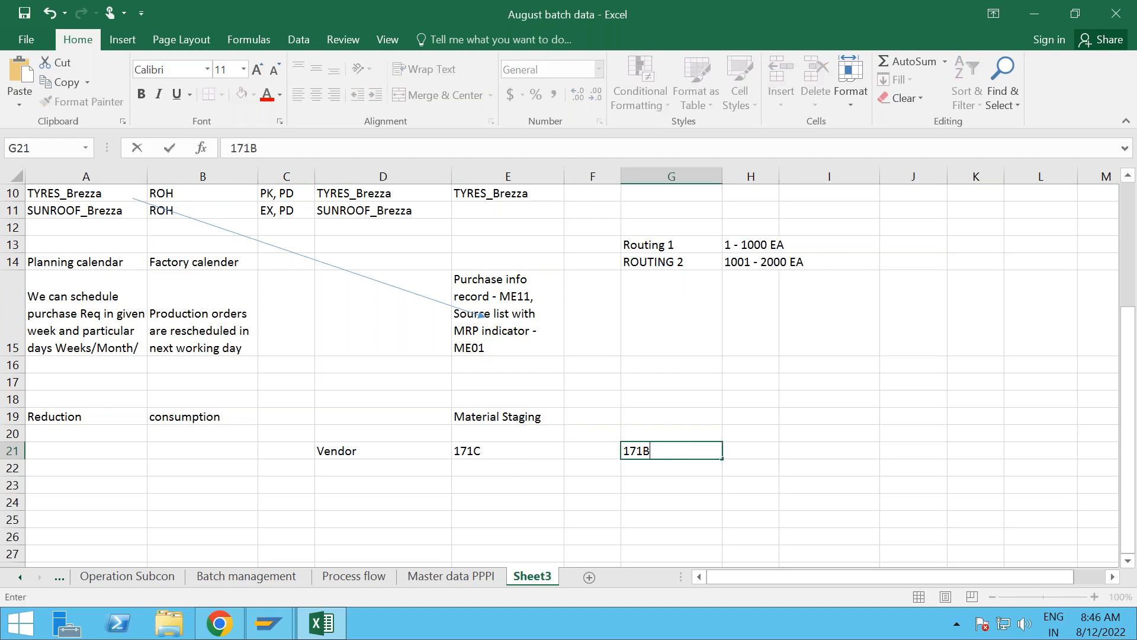
key("Tab")
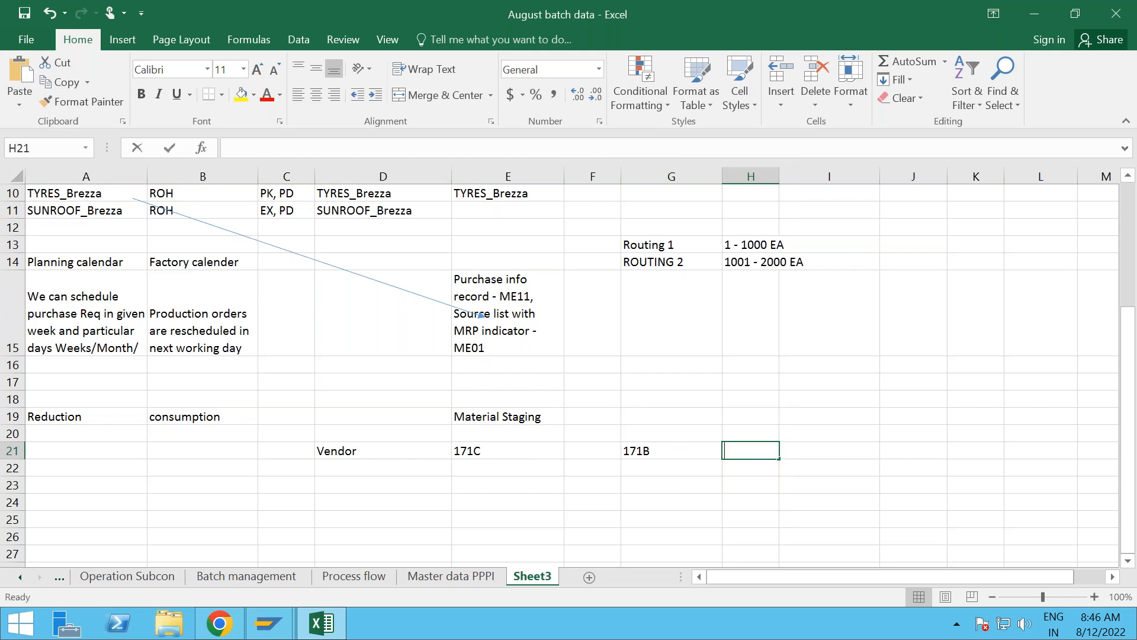
type("Produt")
key("BackSpace")
type("ction")
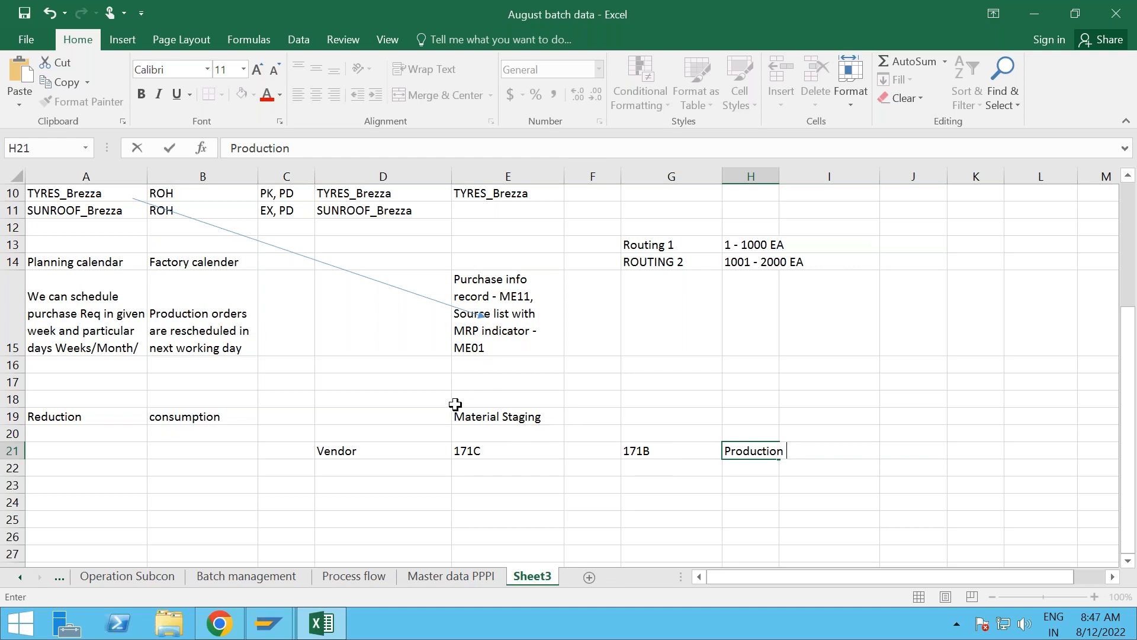
- Enter the transaction code MF60 beside the Material Staging note, in cell F19
left_click(592, 417)
type("MF60")
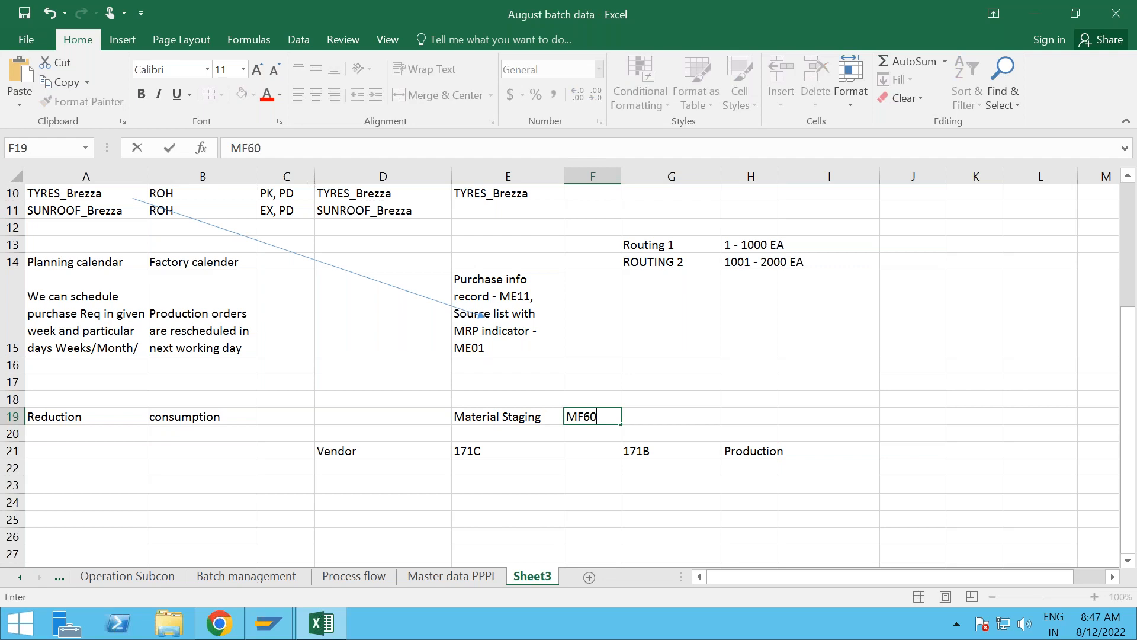
left_click(639, 416)
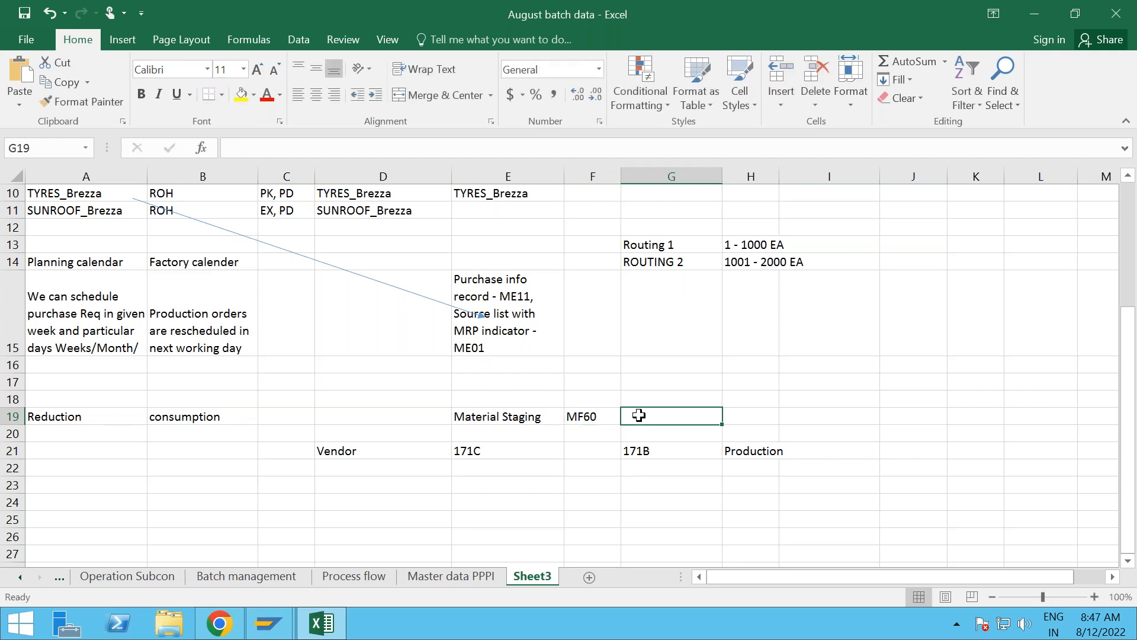
left_click(590, 415)
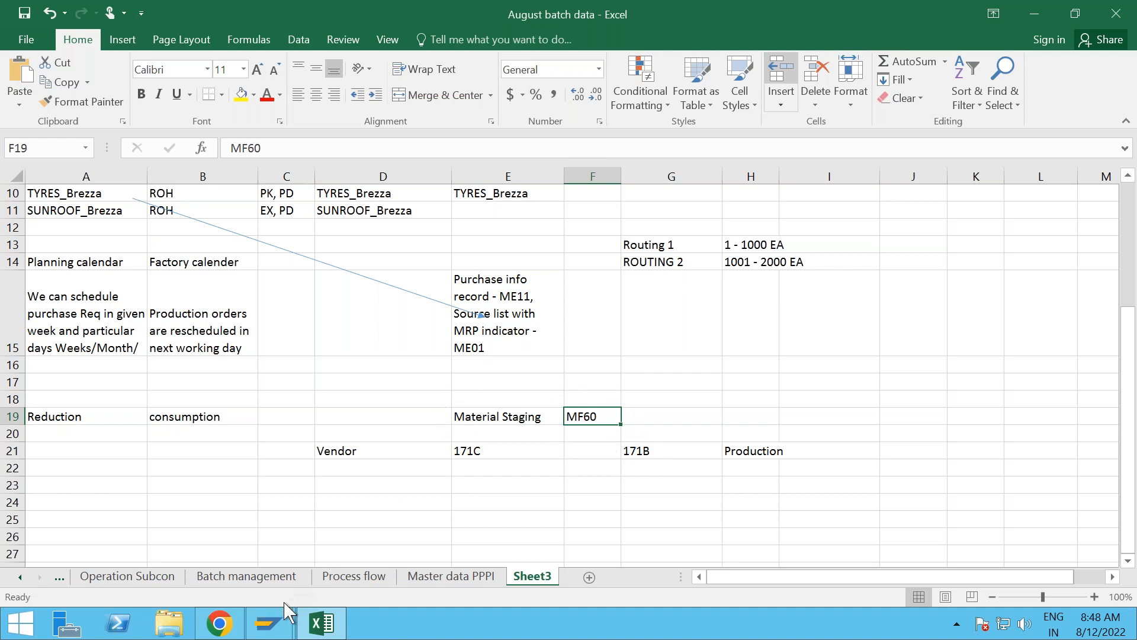
- Switch to the SAP Easy Access session and open the material staging transaction MF60
mouse_move(276, 627)
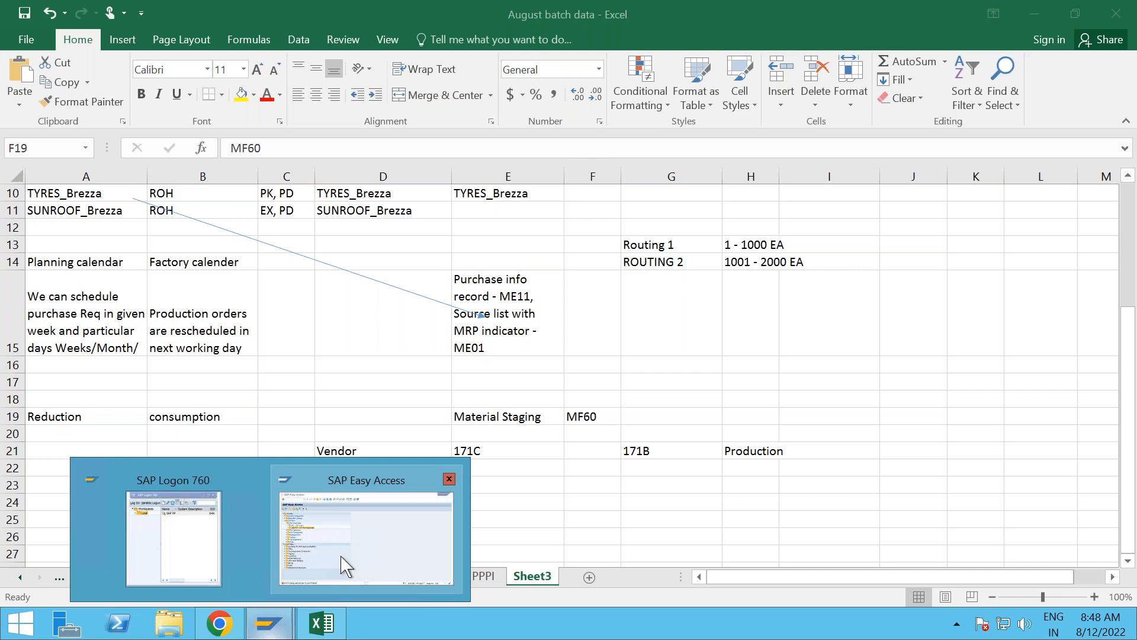
left_click(345, 564)
left_click(124, 46)
type("/omf")
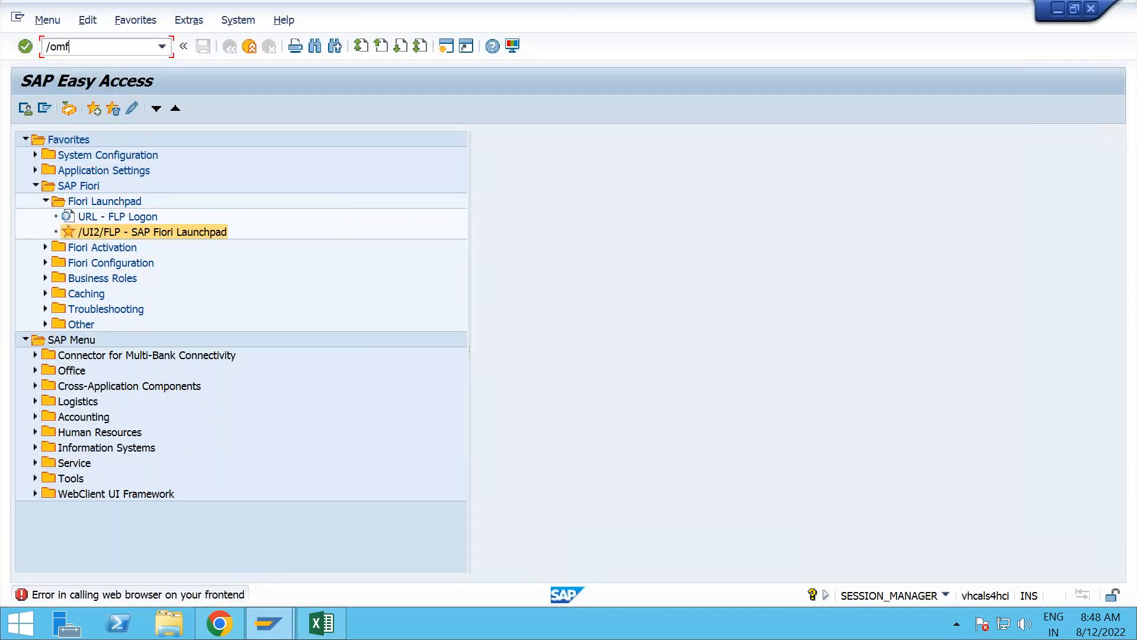
key("Return")
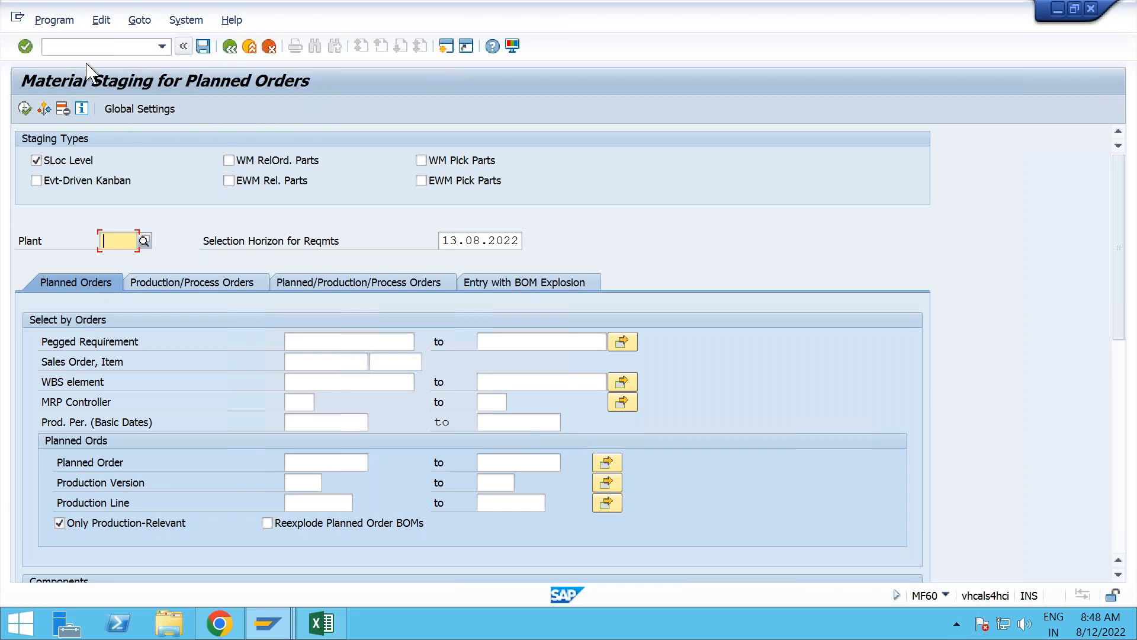
- Enter plant 1710 and show the order selection for staging production and process orders
left_click(172, 283)
type("1710")
left_click(176, 283)
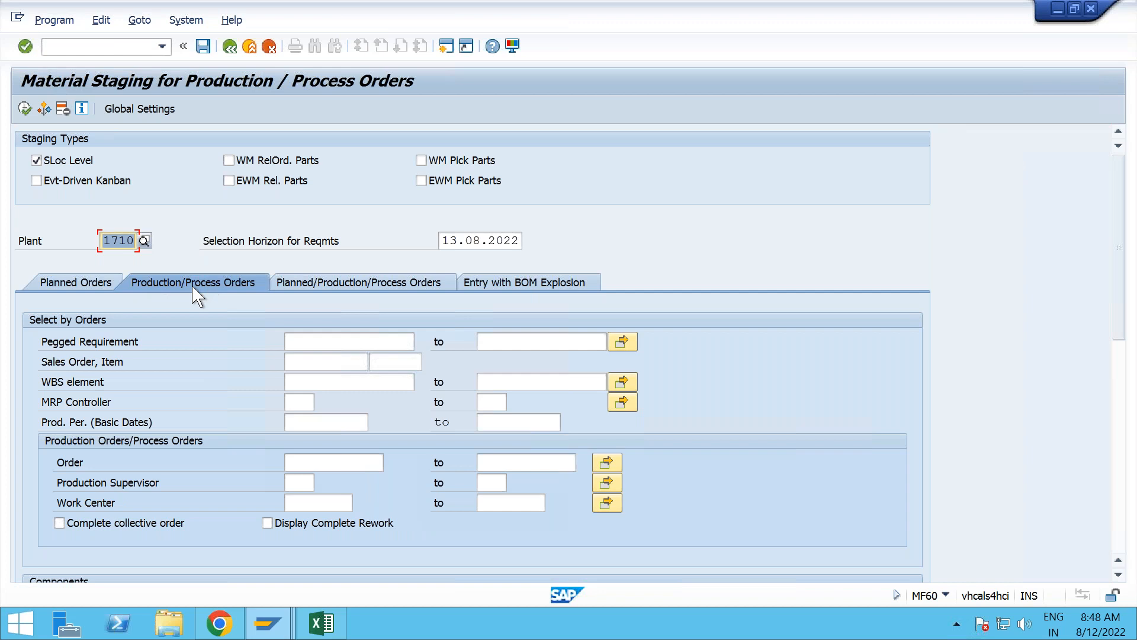
left_click(310, 467)
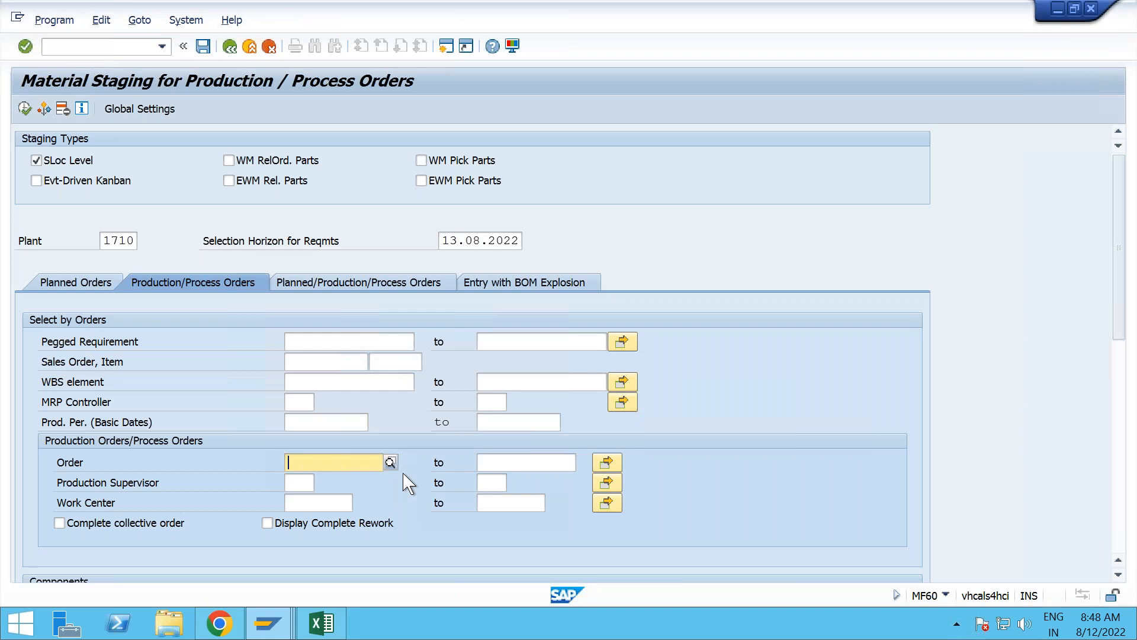
- Return to the ENGINE_BREZZA material in Chrome and clear its backflush indicator on MRP 2
key("alt+Tab")
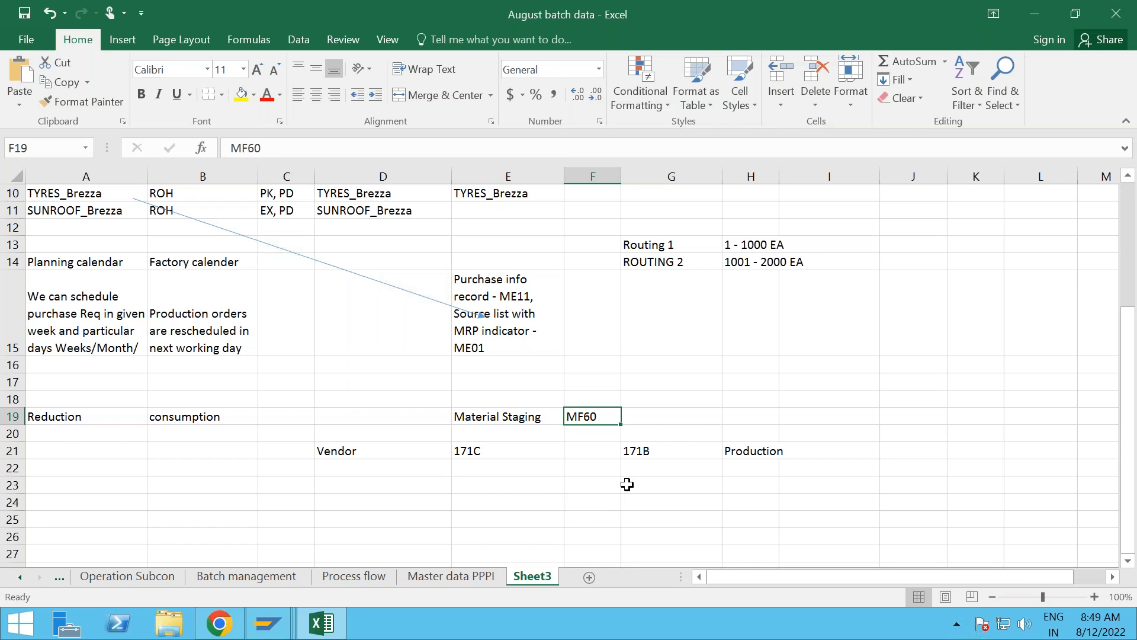
left_click(1035, 14)
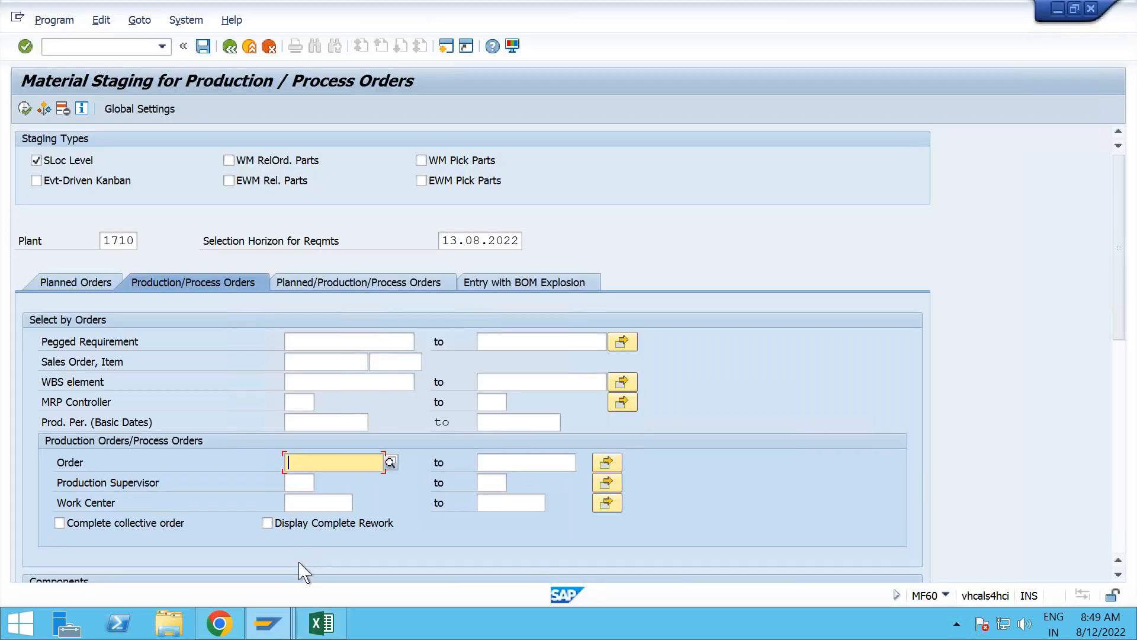
left_click(243, 625)
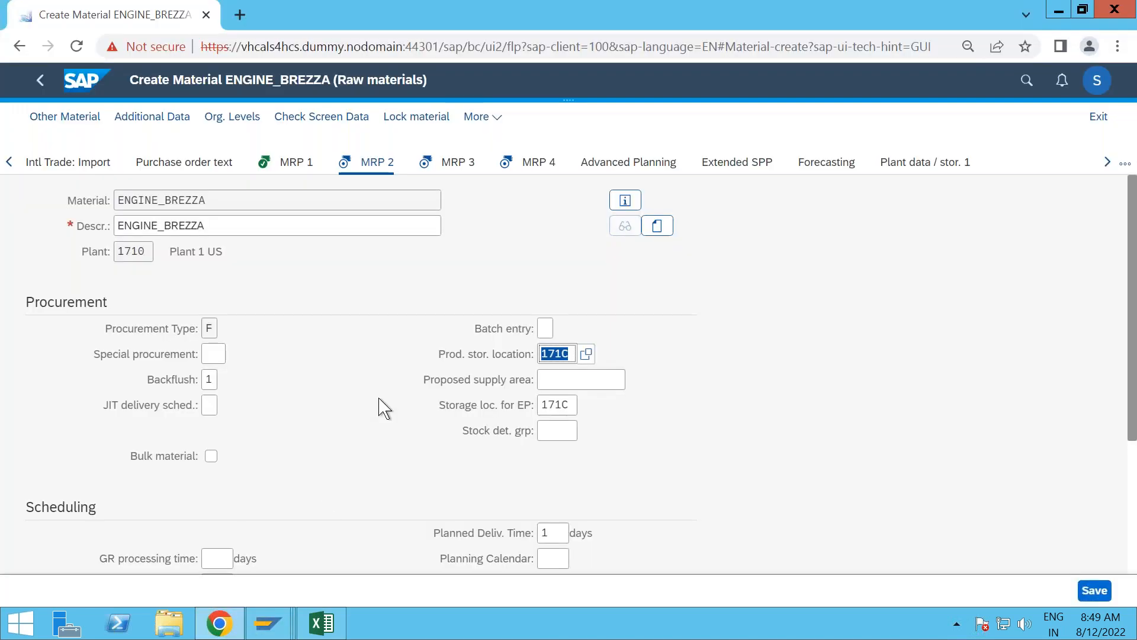
key("Tab")
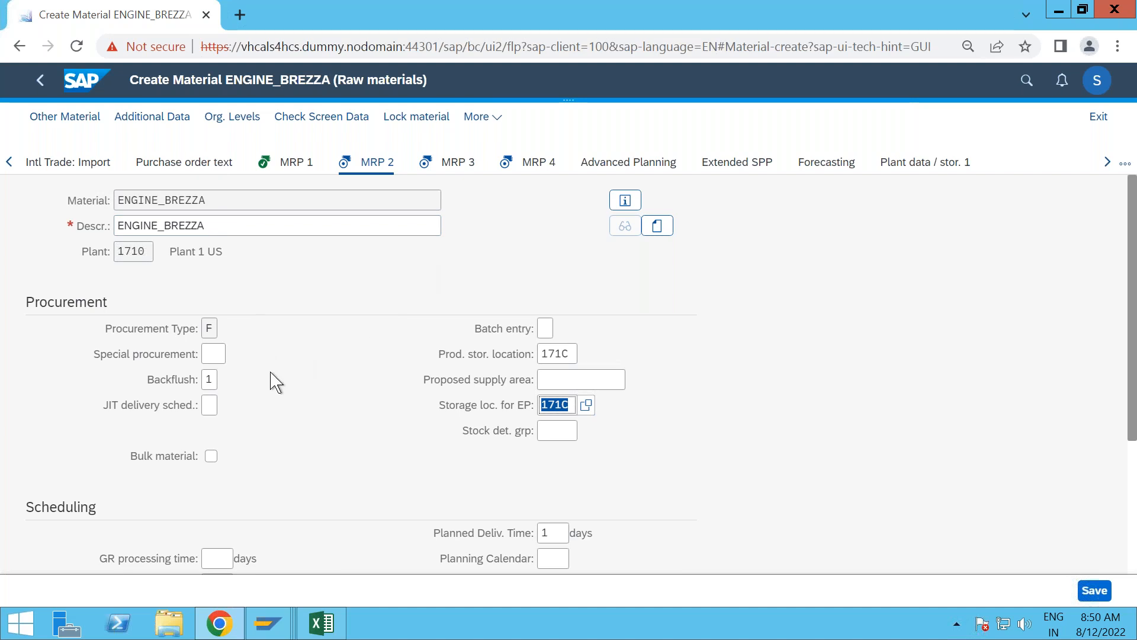
left_click(215, 379)
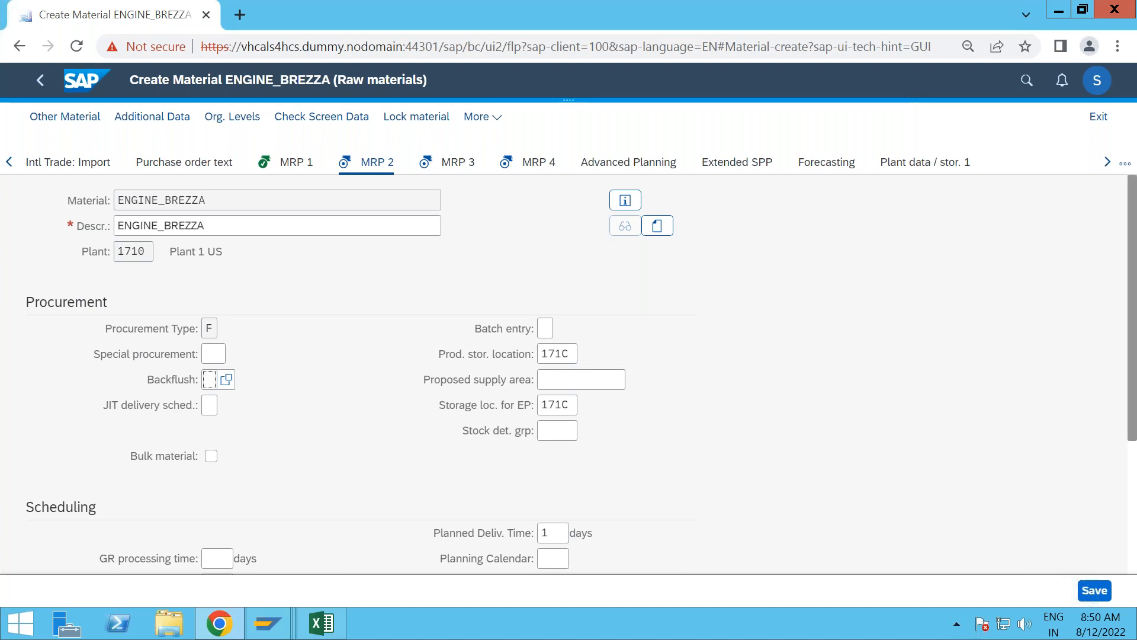
key("Return")
- Change the engine's production storage location on MRP 2 to 171B
left_click(548, 380)
left_click(569, 353)
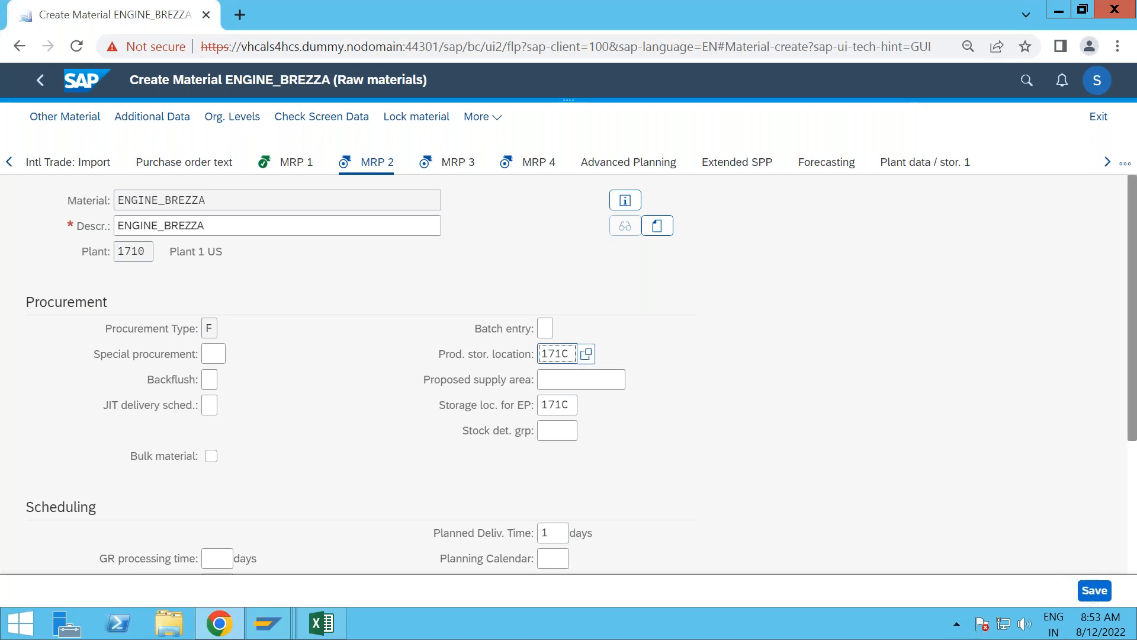
key("BackSpace")
type("B")
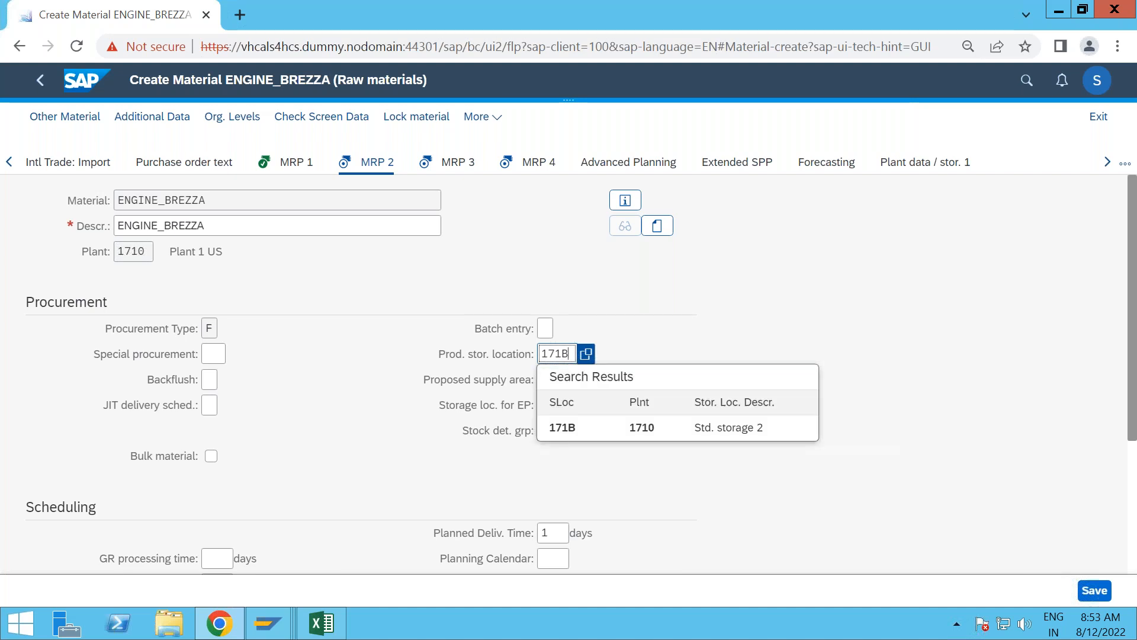
left_click(579, 432)
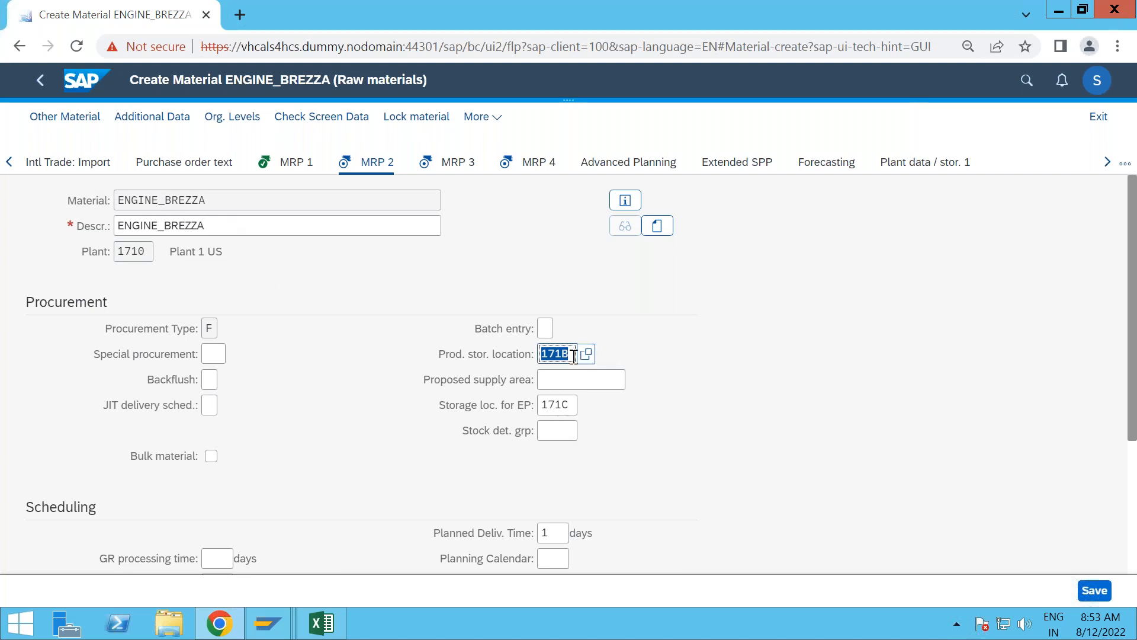
left_click(290, 391)
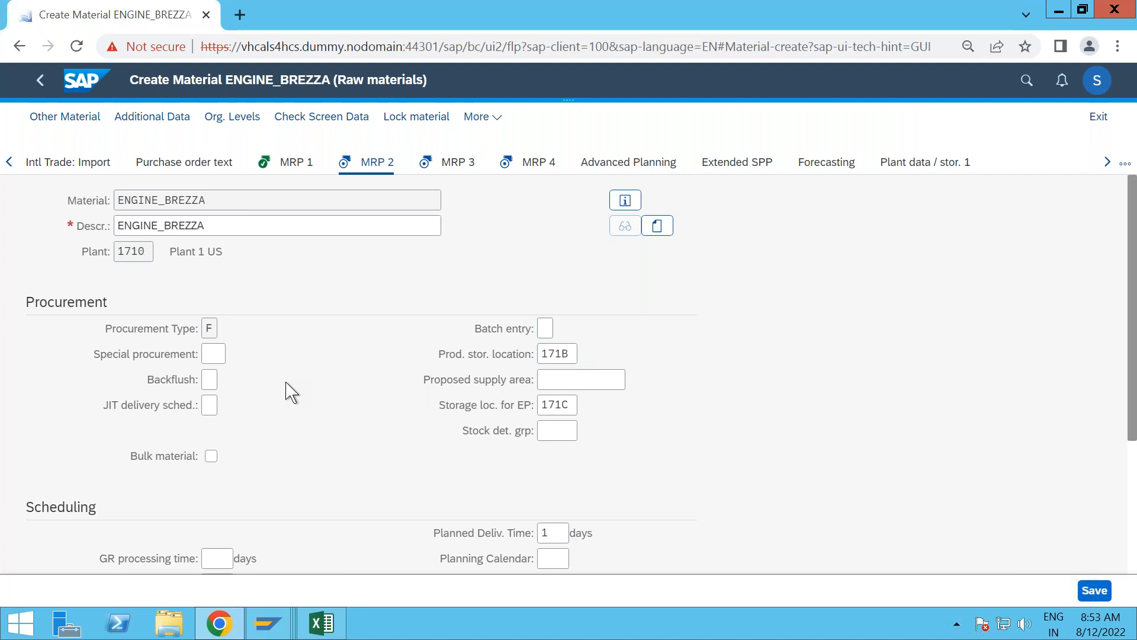
scroll(290, 391, "down", 3)
scroll(291, 391, "up", 2)
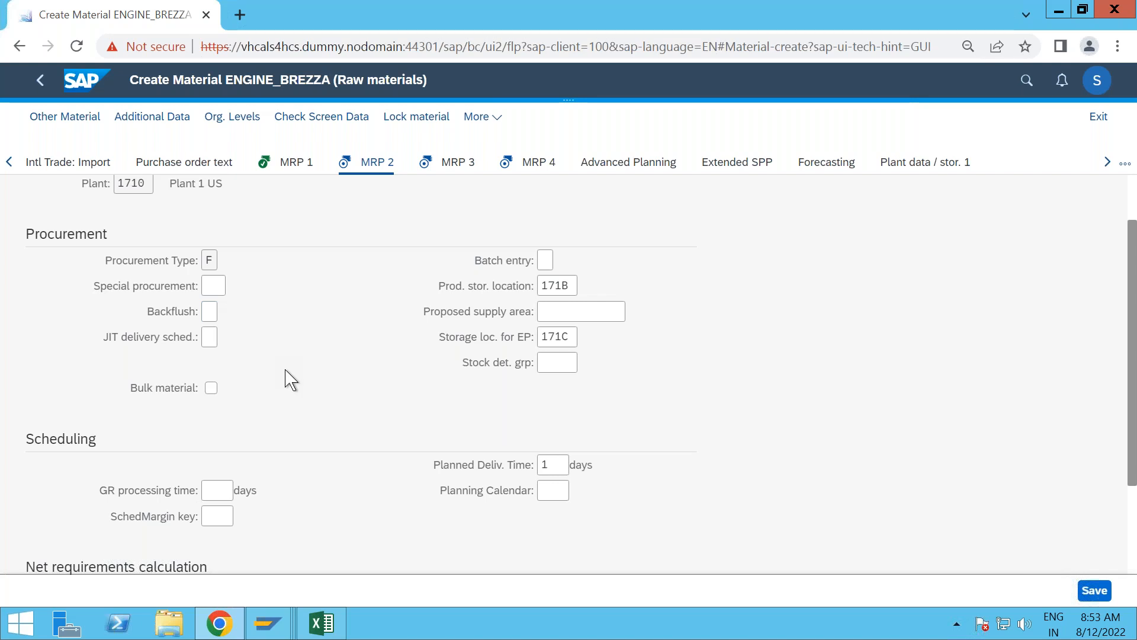
- In the Excel workbook, insert a column after LOTSIZE and give it the heading Backflush in D4
left_click(320, 623)
scroll(348, 355, "up", 3)
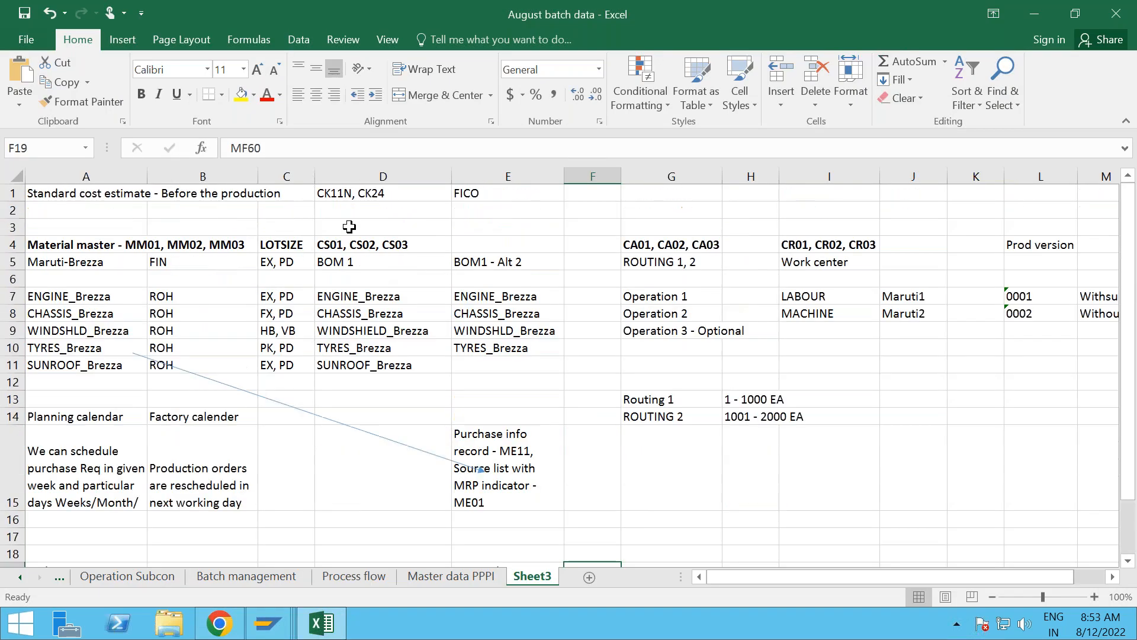
left_click(344, 178)
right_click(343, 178)
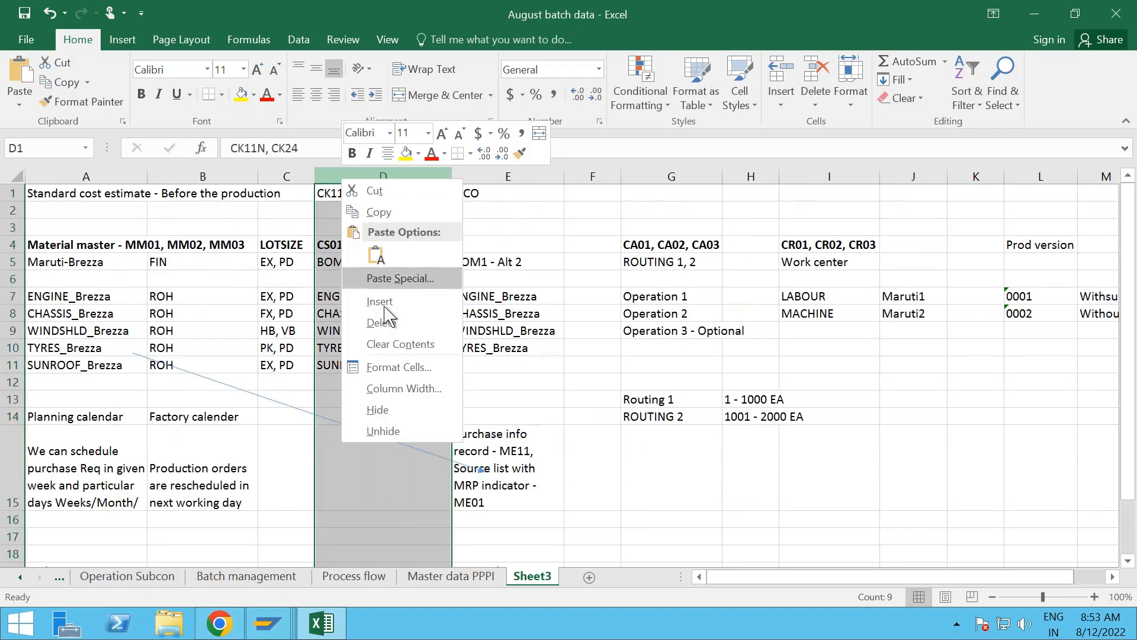
left_click(382, 301)
left_click(343, 245)
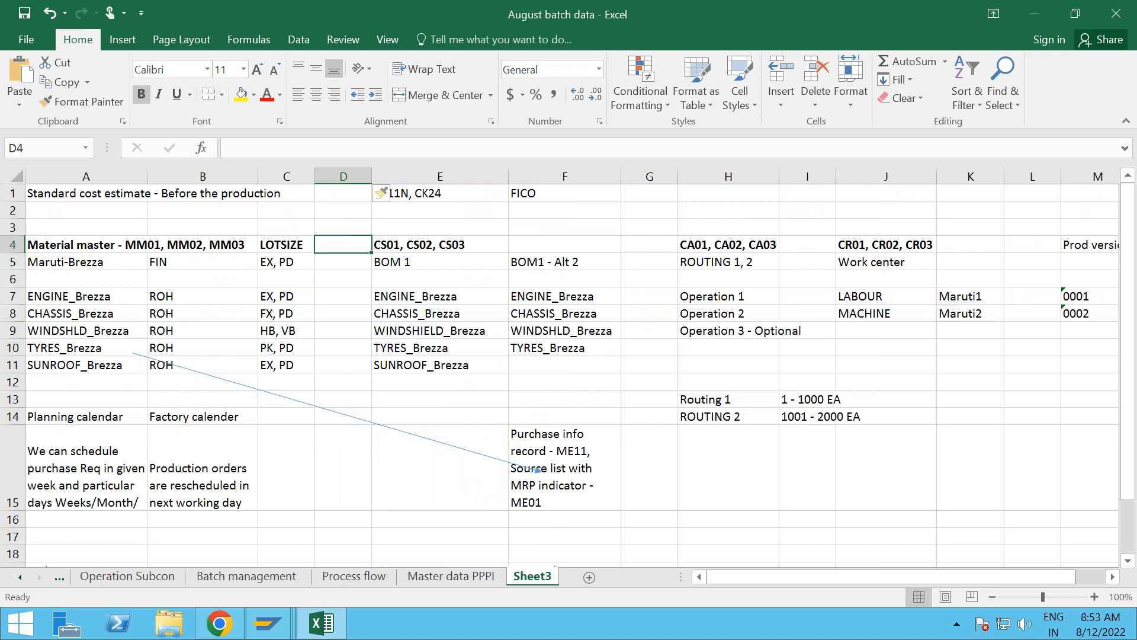
type("Backflush")
key("Return")
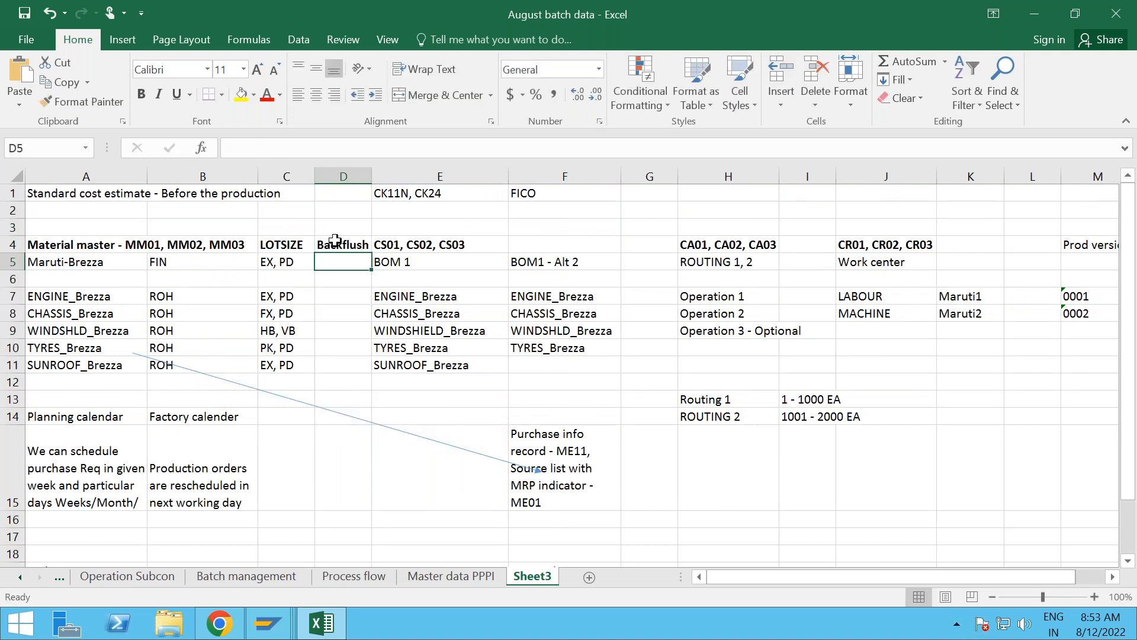
- Enter Non as the backflush setting for ENGINE_Brezza in cell D7
left_click(334, 290)
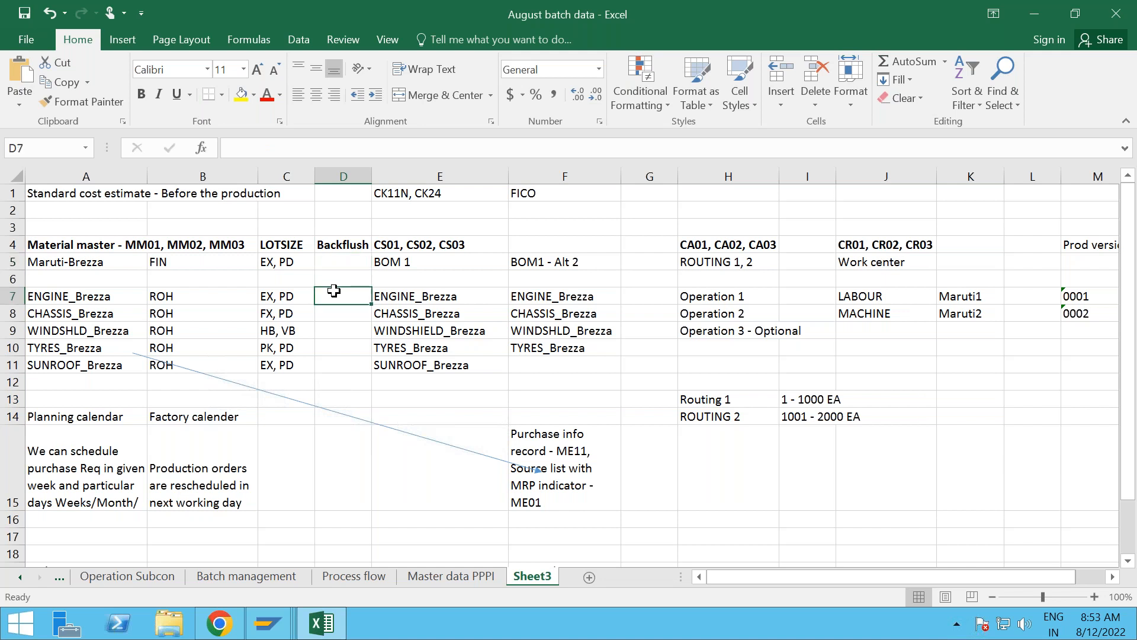
type("Non")
key("Return")
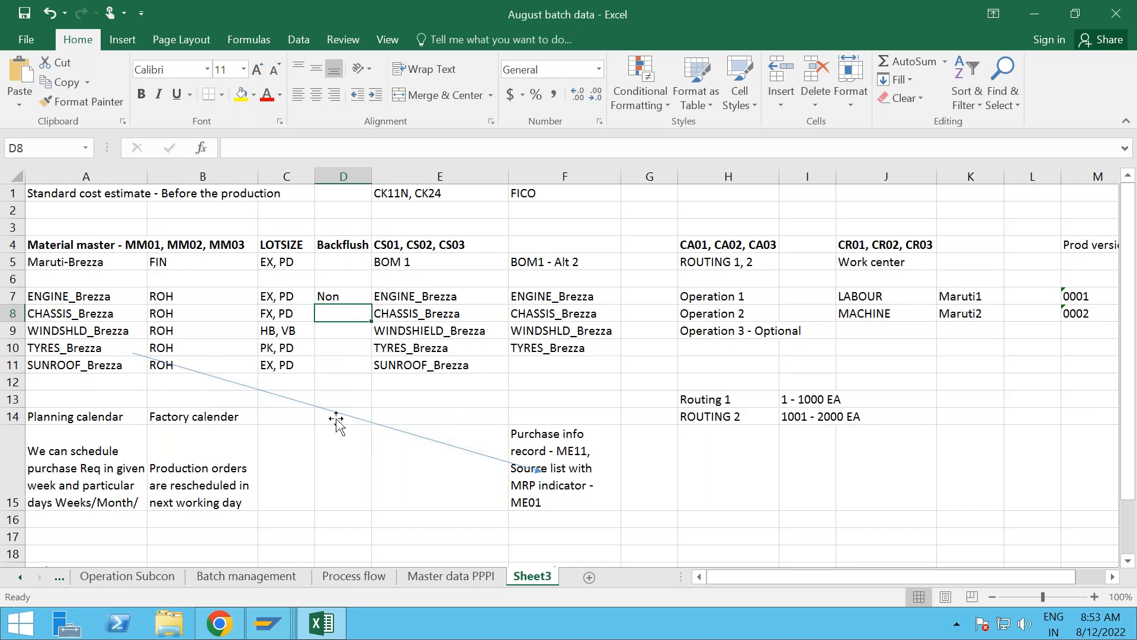
- Return to ENGINE_BREZZA in SAP Fiori and set the backflush indicator on MRP 2 to 1
key("alt+Tab")
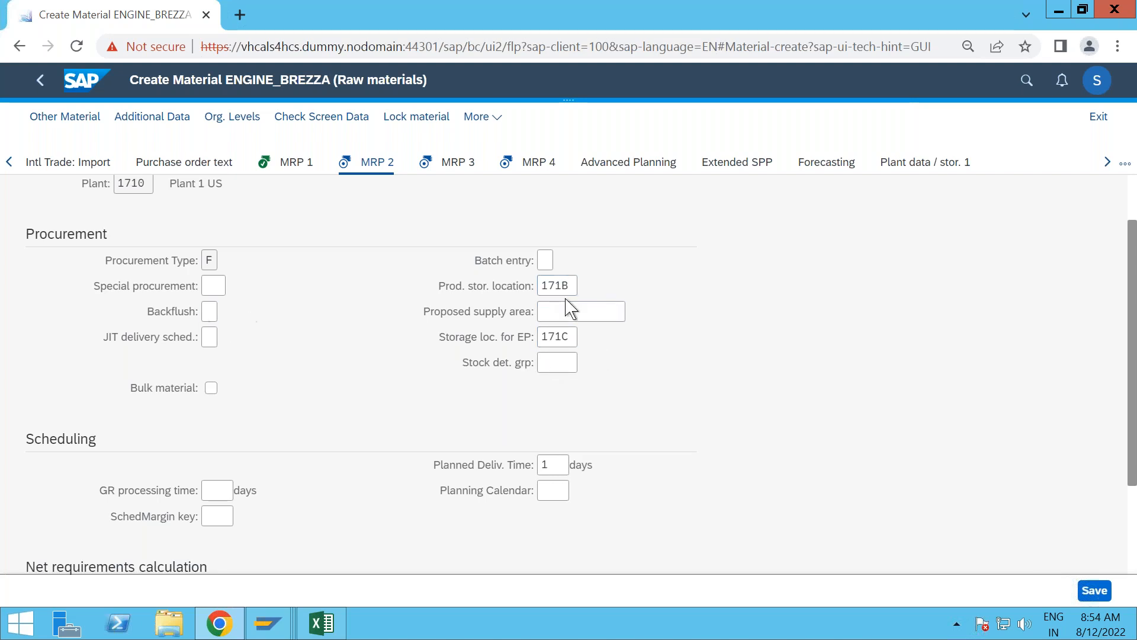
left_click(211, 312)
type("1")
- Back in Excel, copy the engine's backflush entry Non to CHASSIS_Brezza in cell D8
key("alt+Tab")
key("ctrl+c")
left_click(341, 315)
key("ctrl+v")
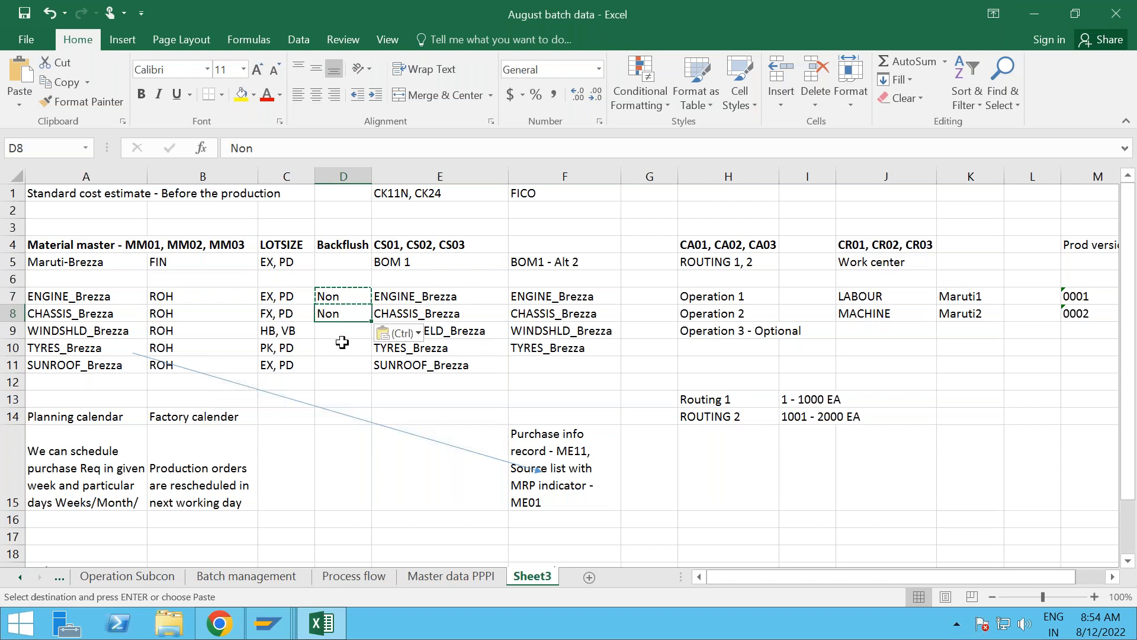
- Clear the backflush entry for ENGINE_Brezza in cell D7, keeping the one for CHASSIS_Brezza
left_click(336, 294)
key("Delete")
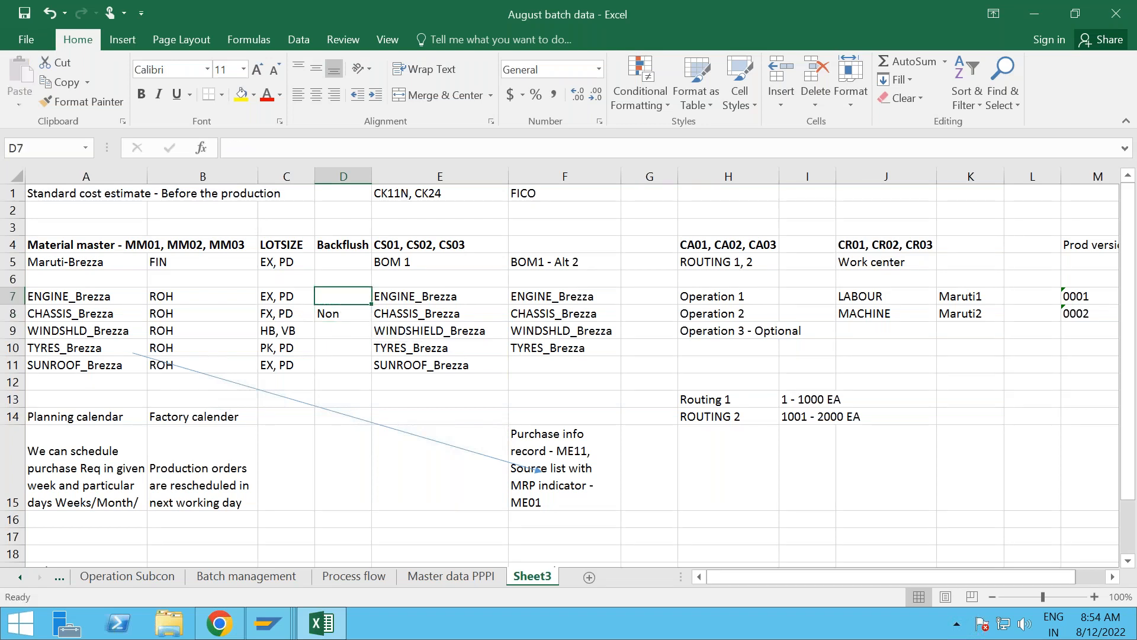
left_click(331, 340)
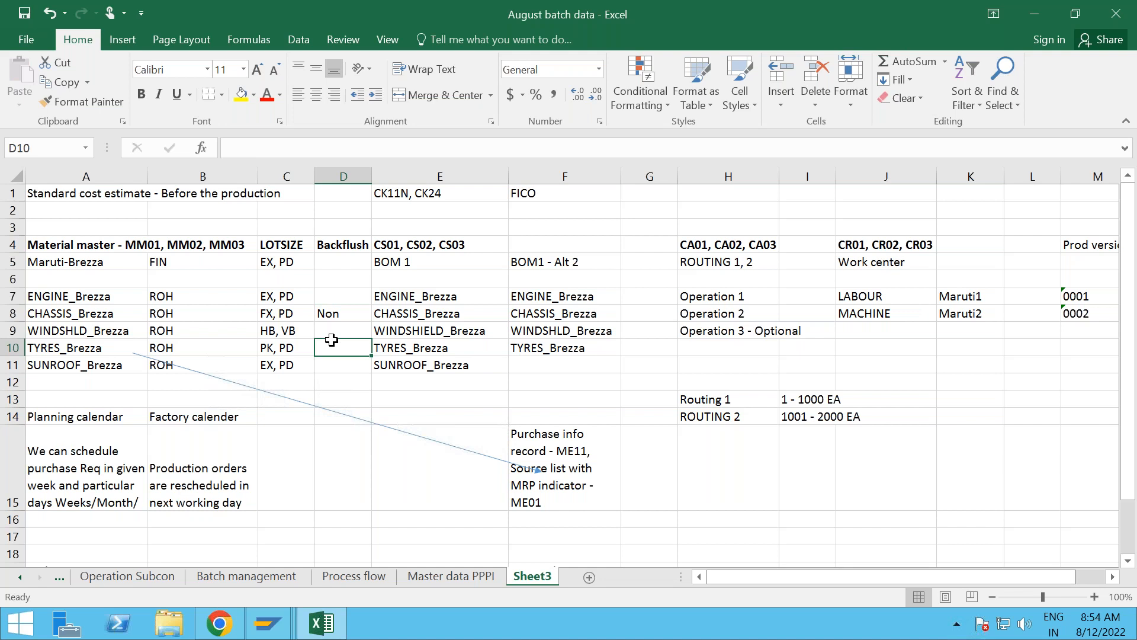
- Examine the planned delivery time on ENGINE_BREZZA's MRP 2 view in SAP Fiori alongside the purchase info record note in Excel cell F15
key("alt+Tab")
left_click(346, 289)
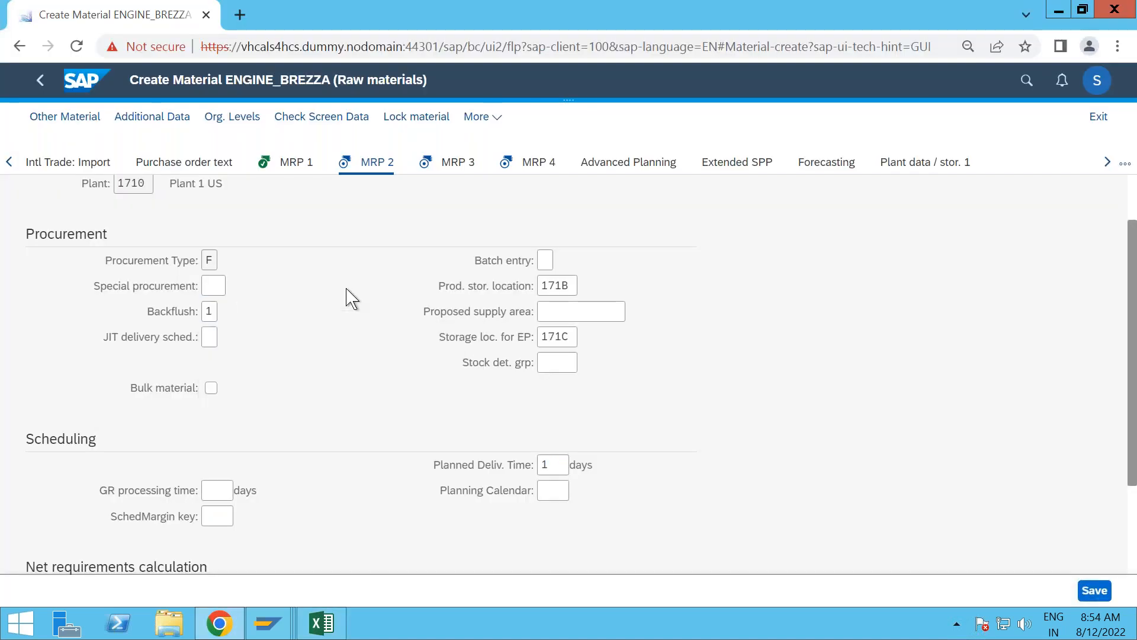
scroll(347, 291, "down", 2)
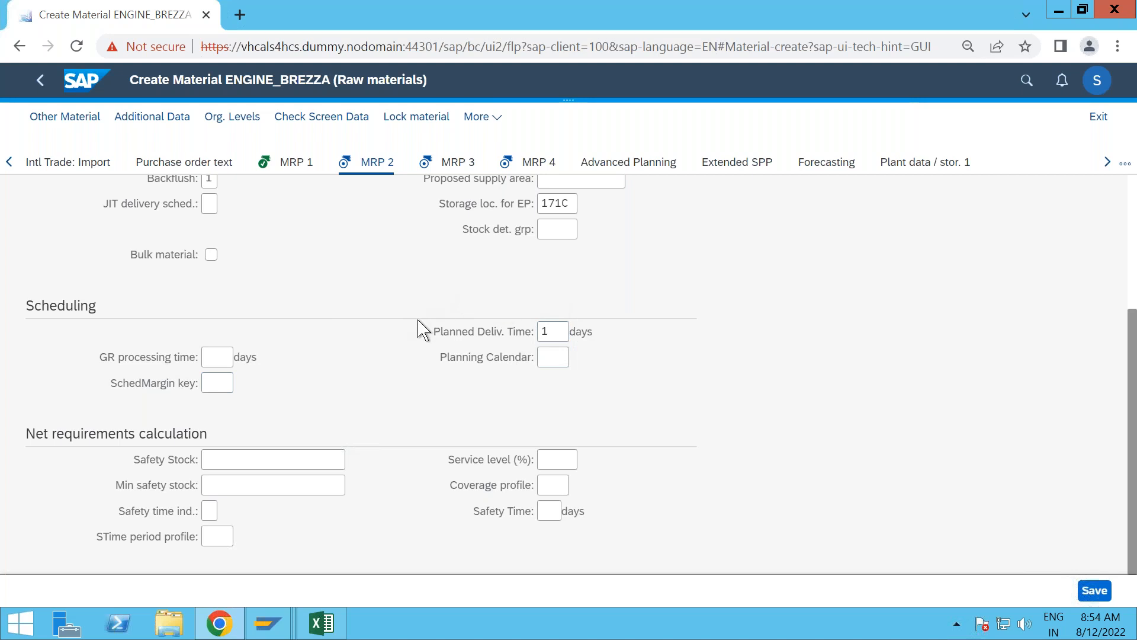
left_click(562, 332)
left_click(336, 623)
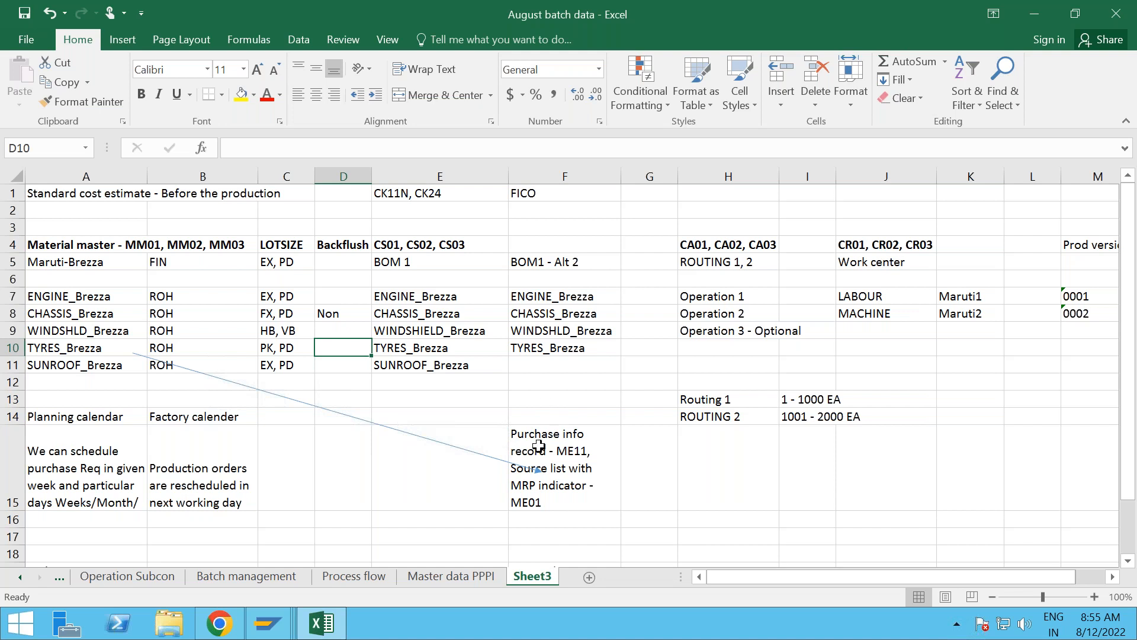
left_click(563, 452)
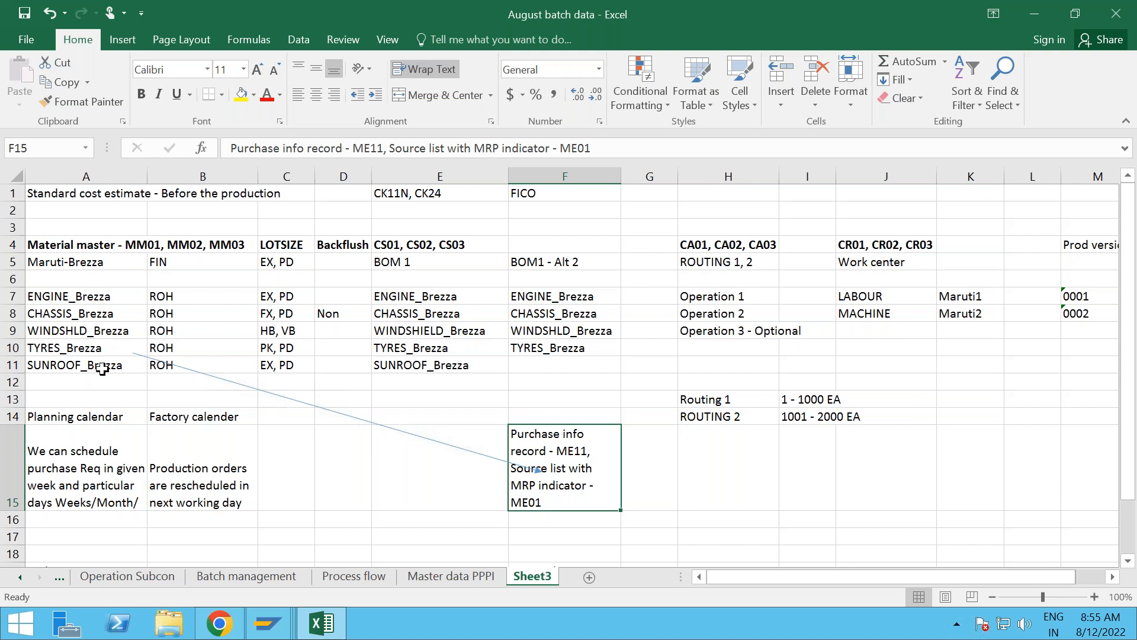
key("alt+Tab")
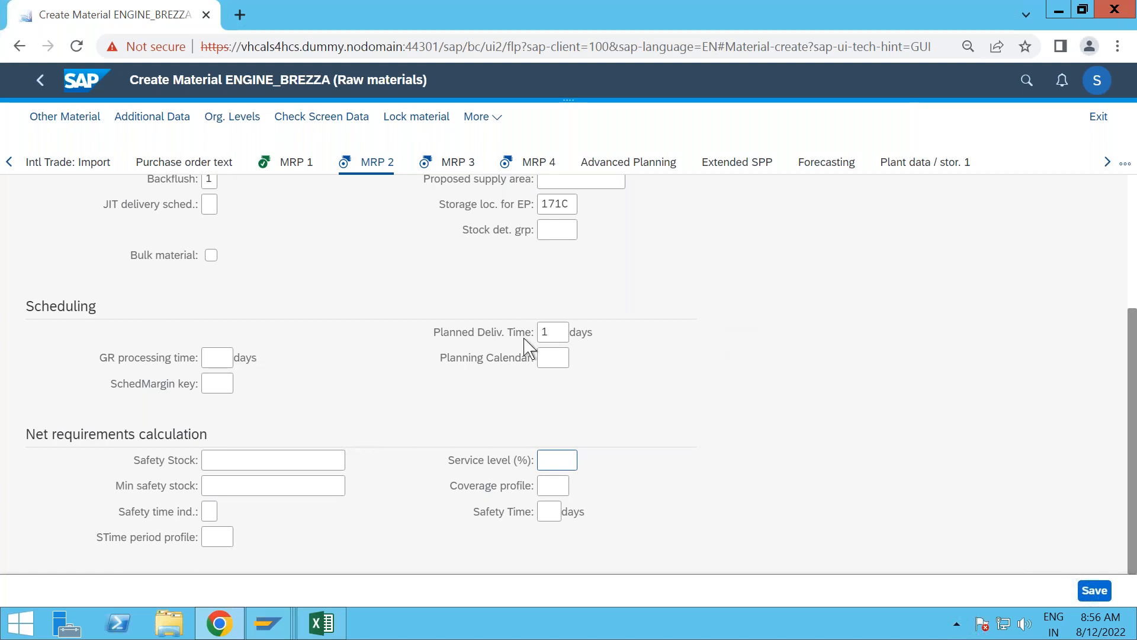
left_click(551, 329)
key("alt+Tab")
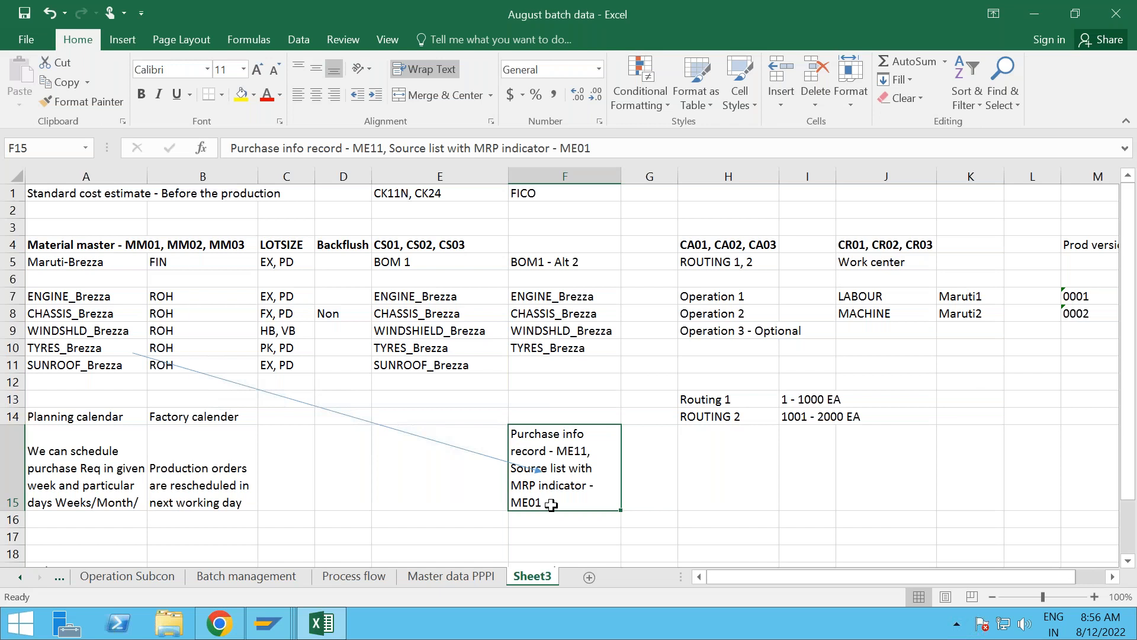
key("alt+Tab")
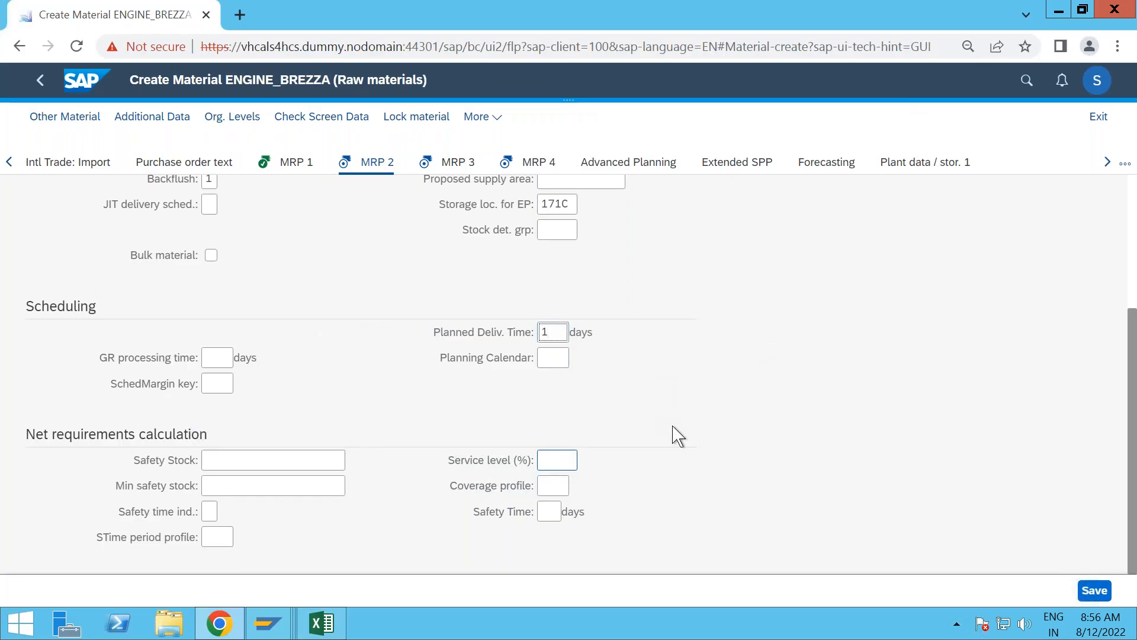
- Accept ENGINE_BREZZA's MRP 2 data with production storage location 171B and continue to MRP 3
scroll(678, 437, "up", 2)
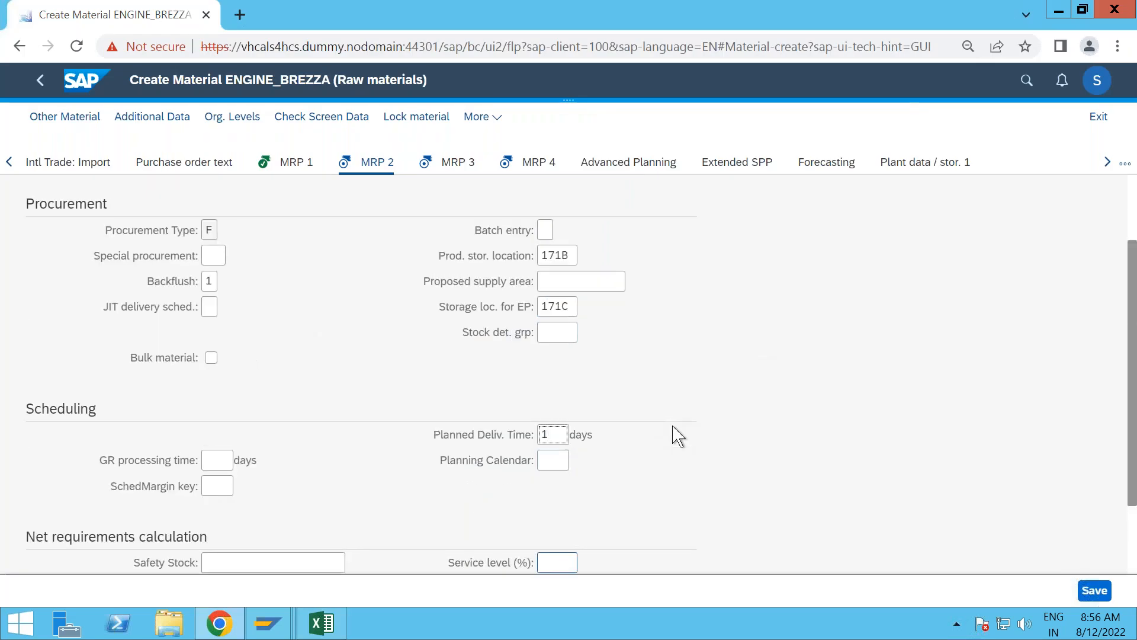
key("Return")
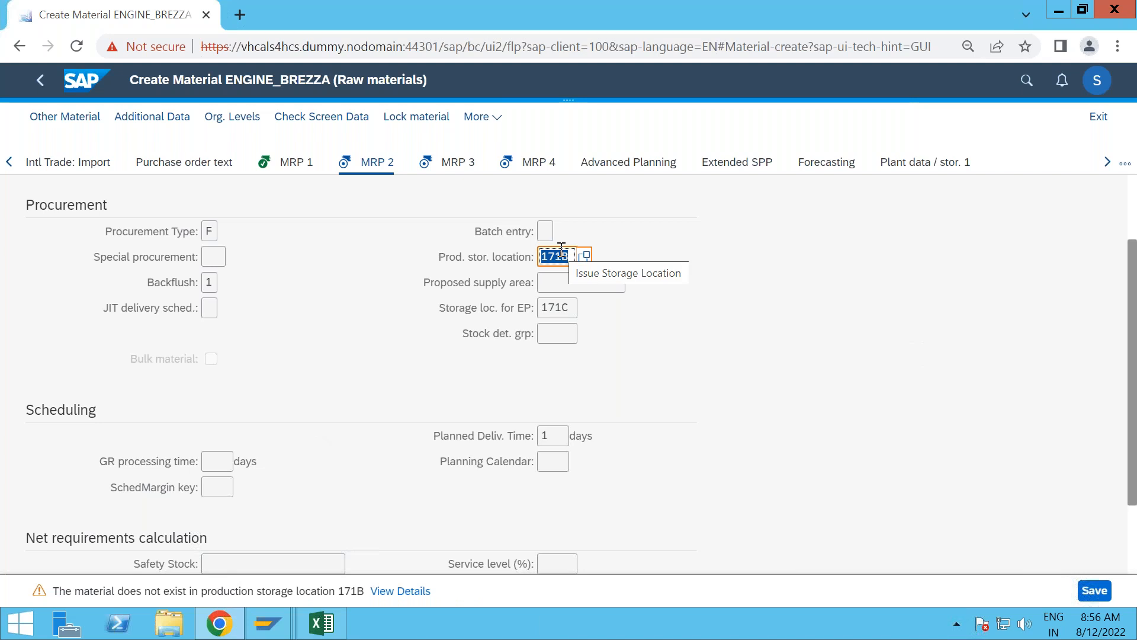
left_click(266, 628)
left_click(610, 249)
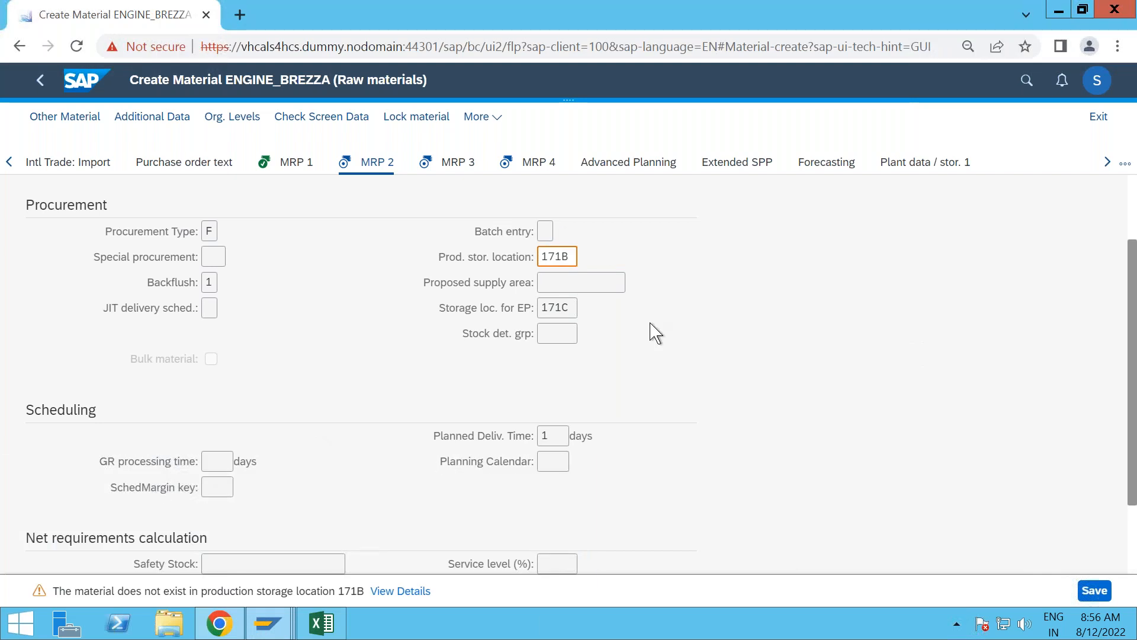
key("Return")
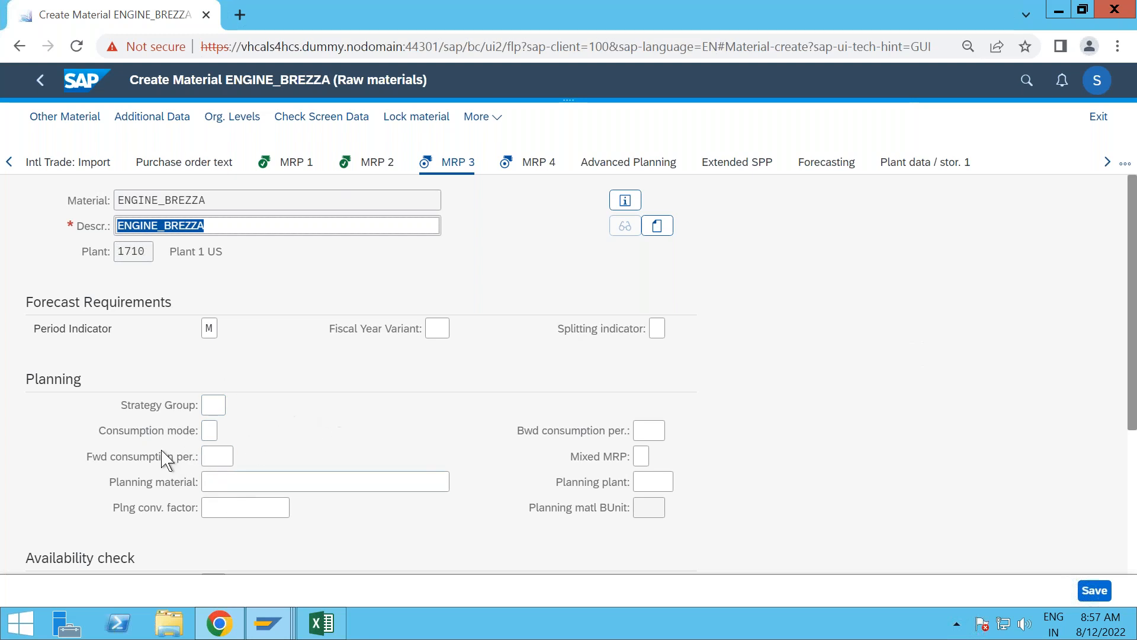
- Check the planning and availability data on MRP 3, then accept MRP 3 and MRP 4 and continue to Quality management
left_click(226, 481)
scroll(435, 418, "down", 3)
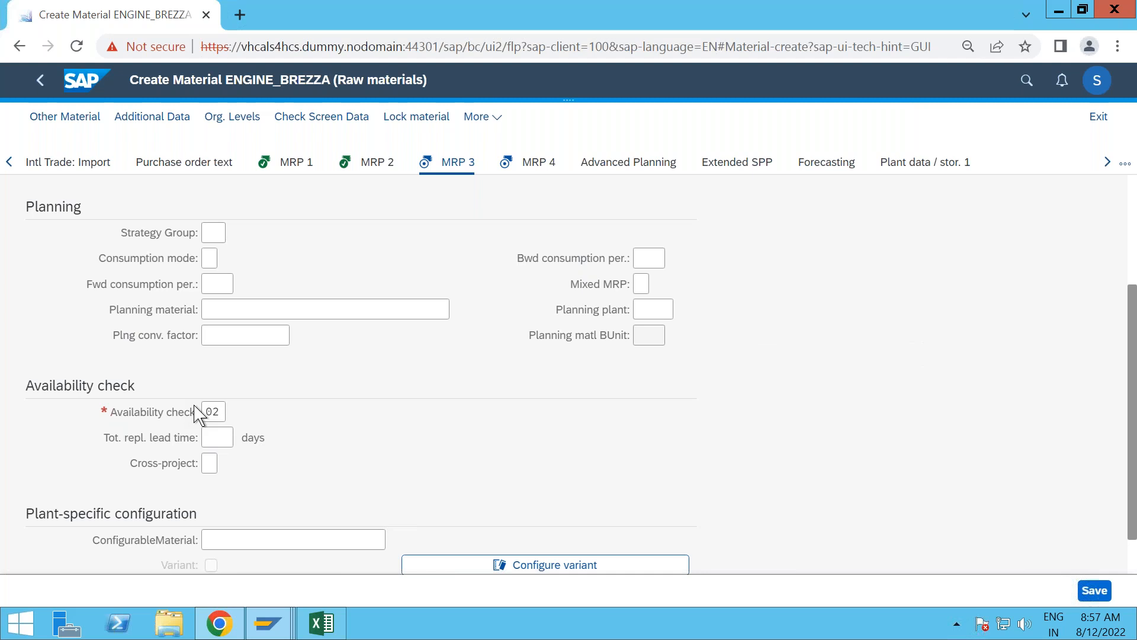
scroll(391, 411, "up", 3)
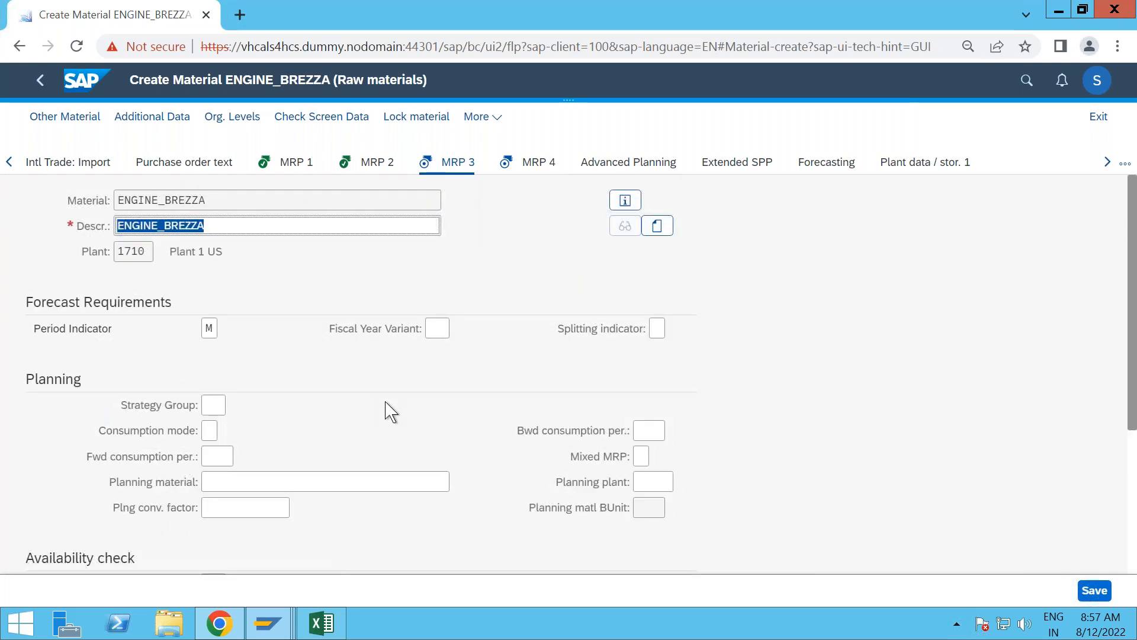
key("Return")
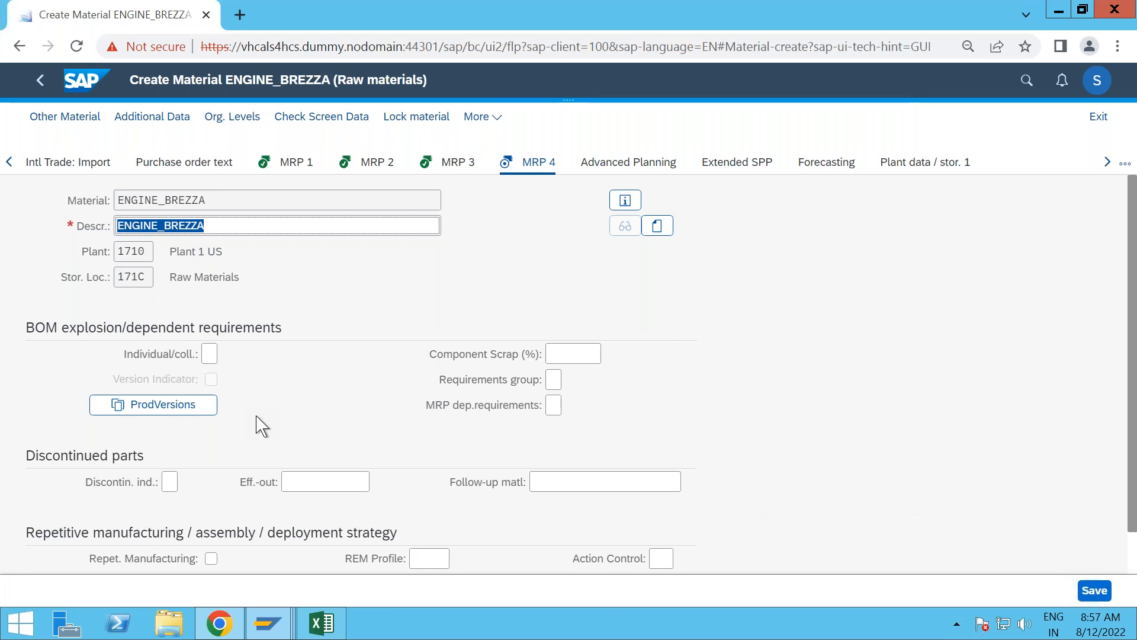
key("Return")
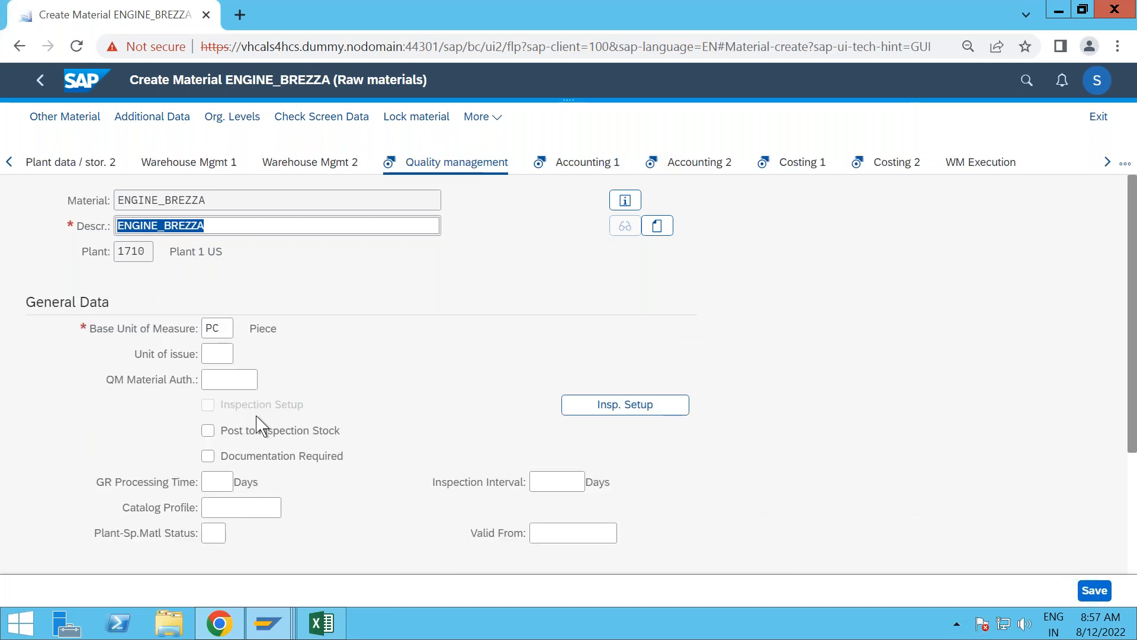
- Confirm the inspection setup with inspection type 01 for ENGINE_BREZZA and continue to Accounting 1
left_click(600, 407)
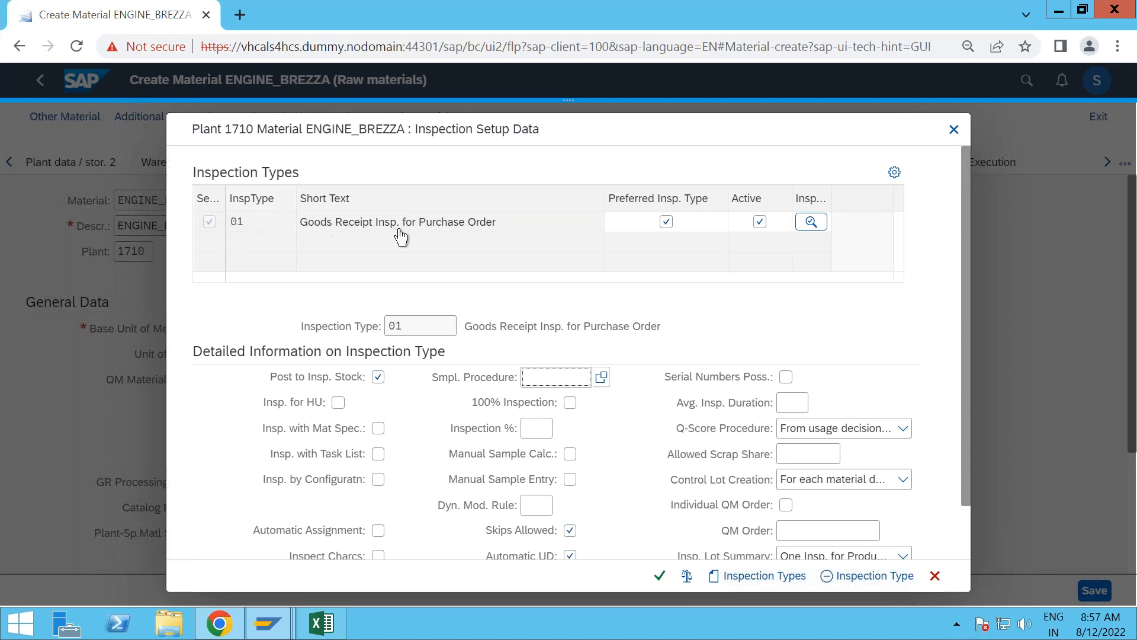
left_click(660, 575)
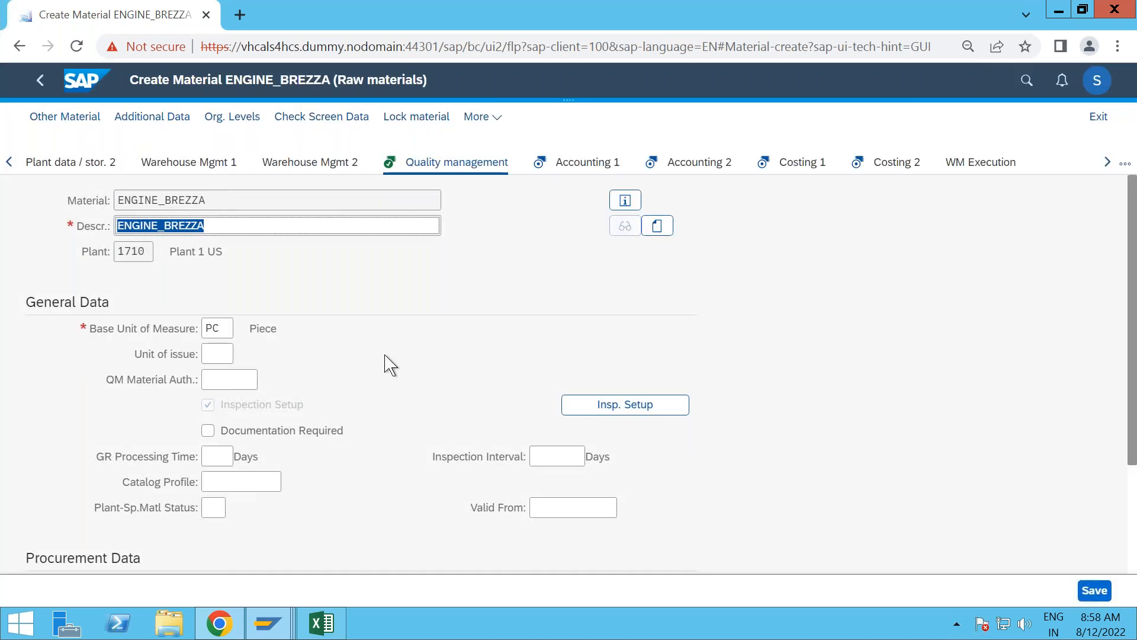
key("Return")
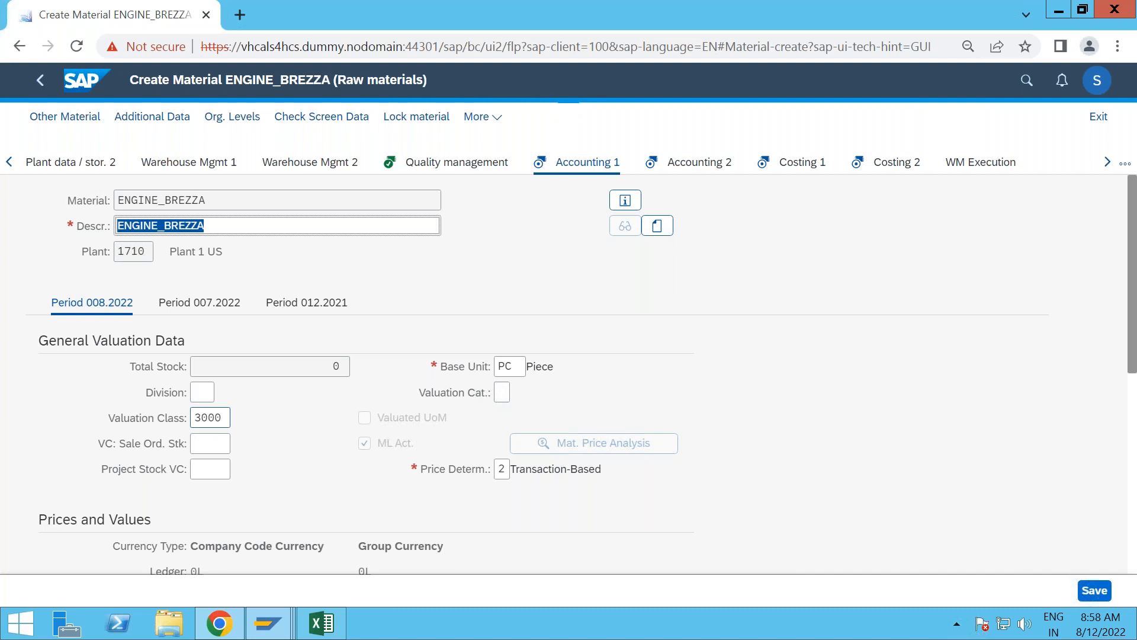
- Set the valuation class of ENGINE_BREZZA to 0710, Equipment 1, from the list of possible values
left_click(224, 420)
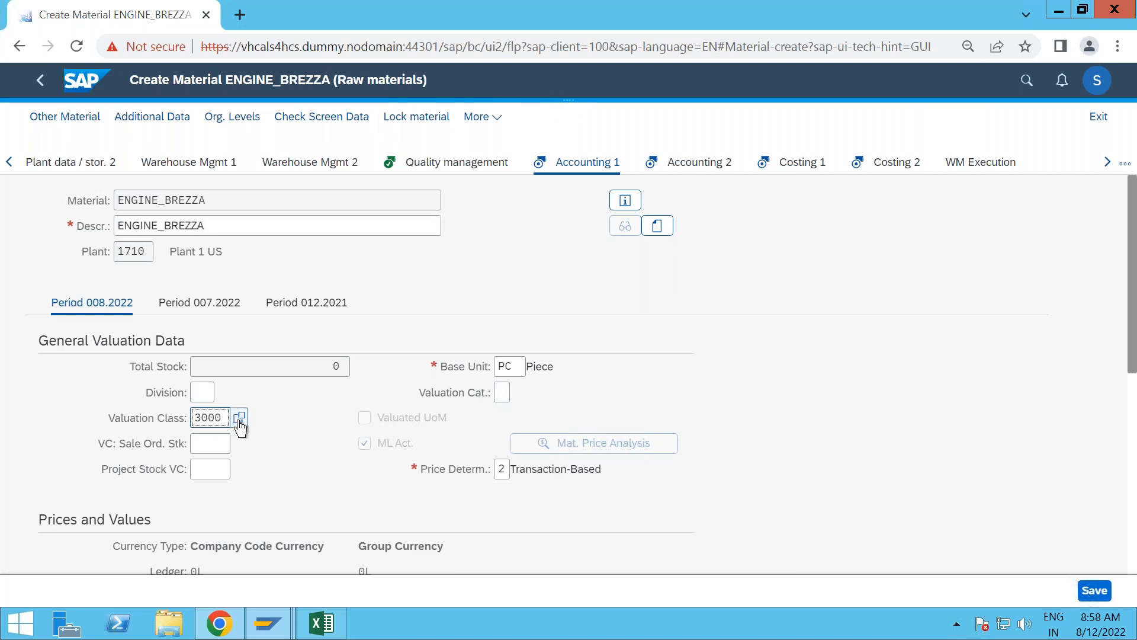
left_click(239, 424)
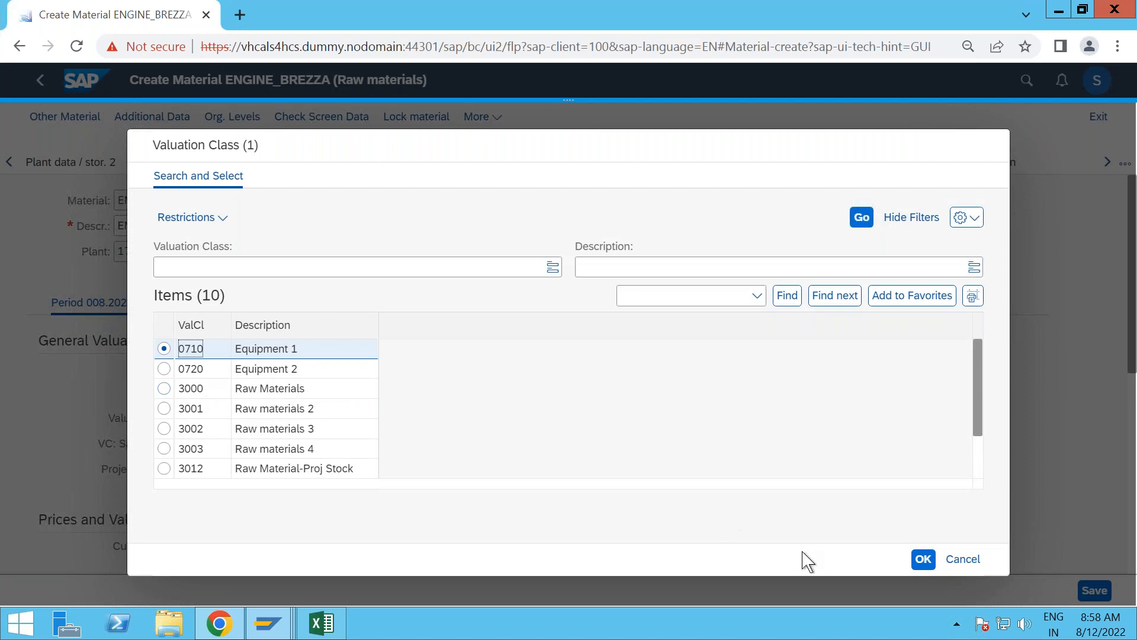
left_click(922, 559)
- Review the periodic unit price and price control on Accounting 1 alongside the purchase info record note in Excel
scroll(305, 442, "down", 6)
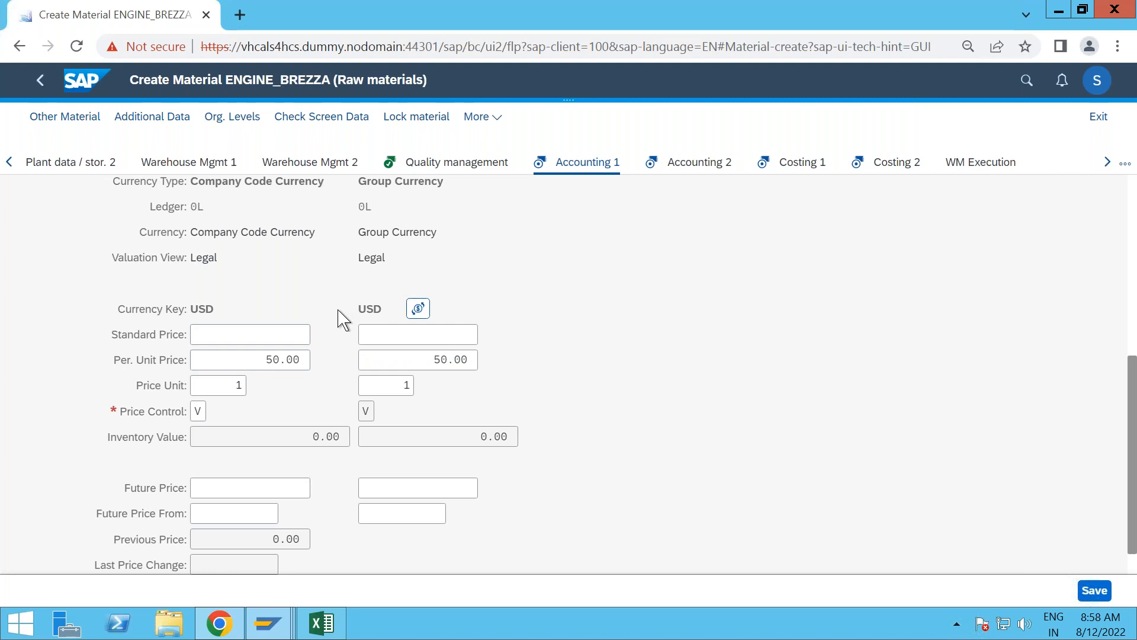
left_click(321, 116)
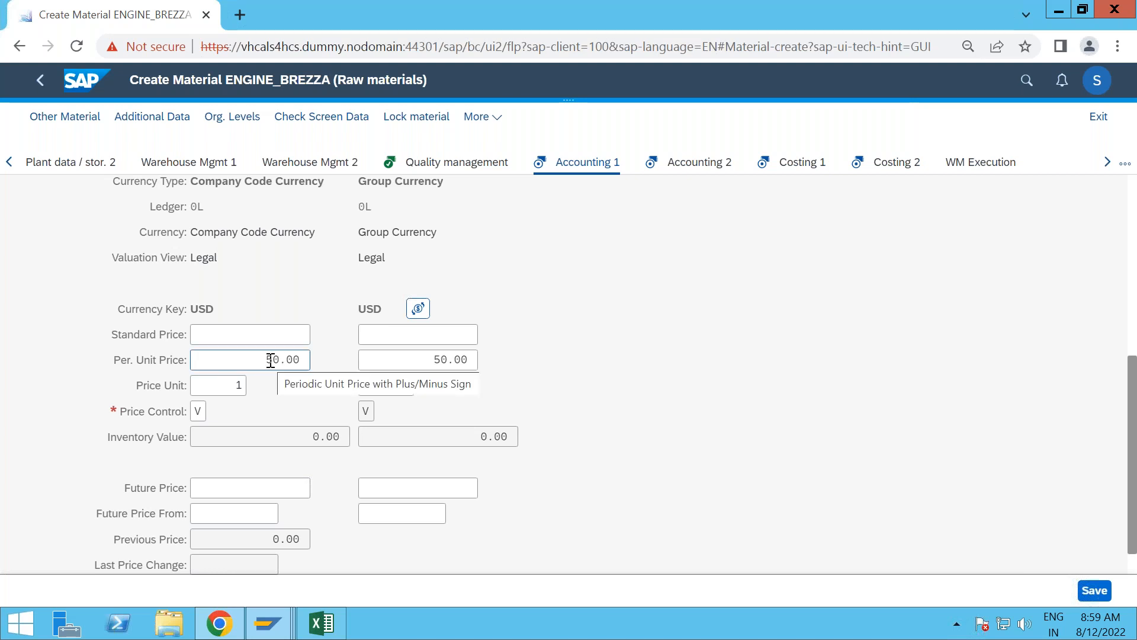
left_click(321, 623)
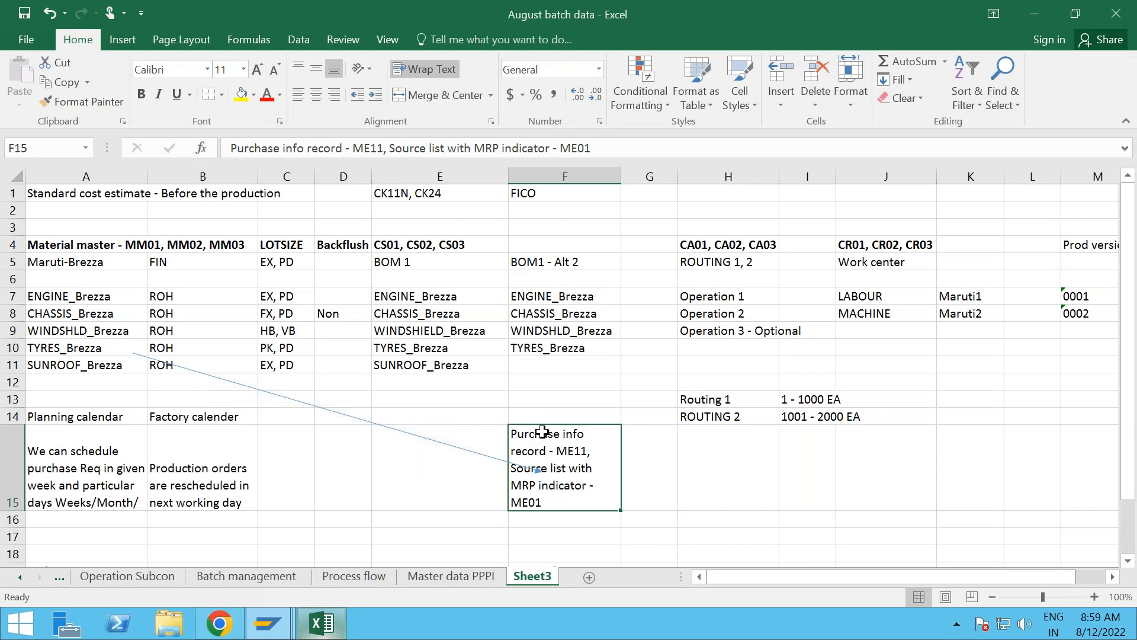
key("alt+Tab")
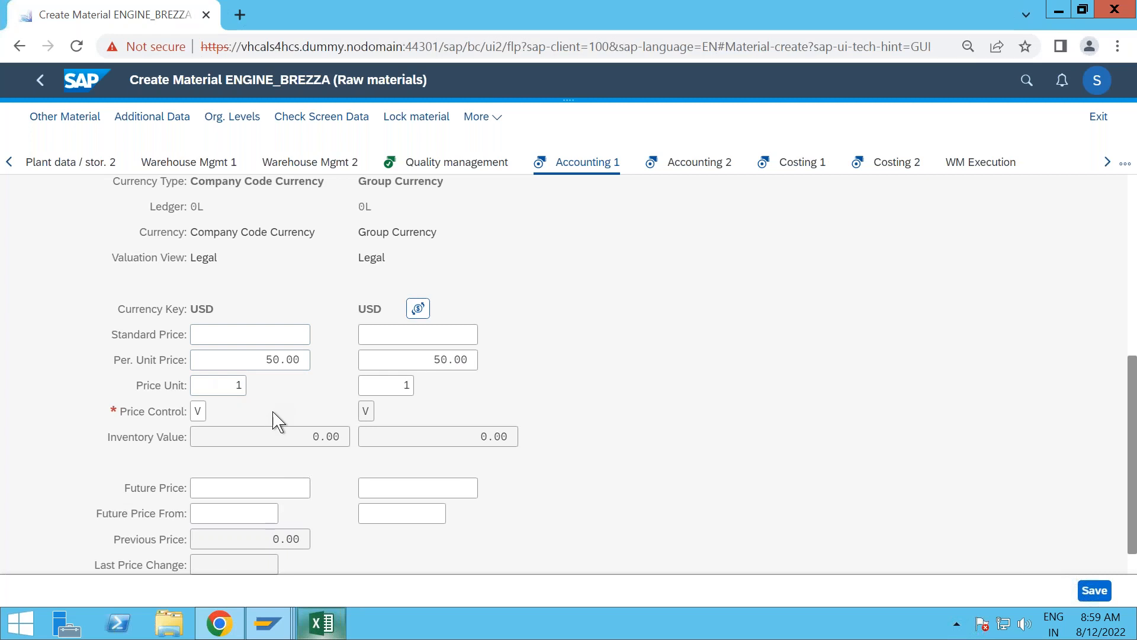
key("alt+Tab")
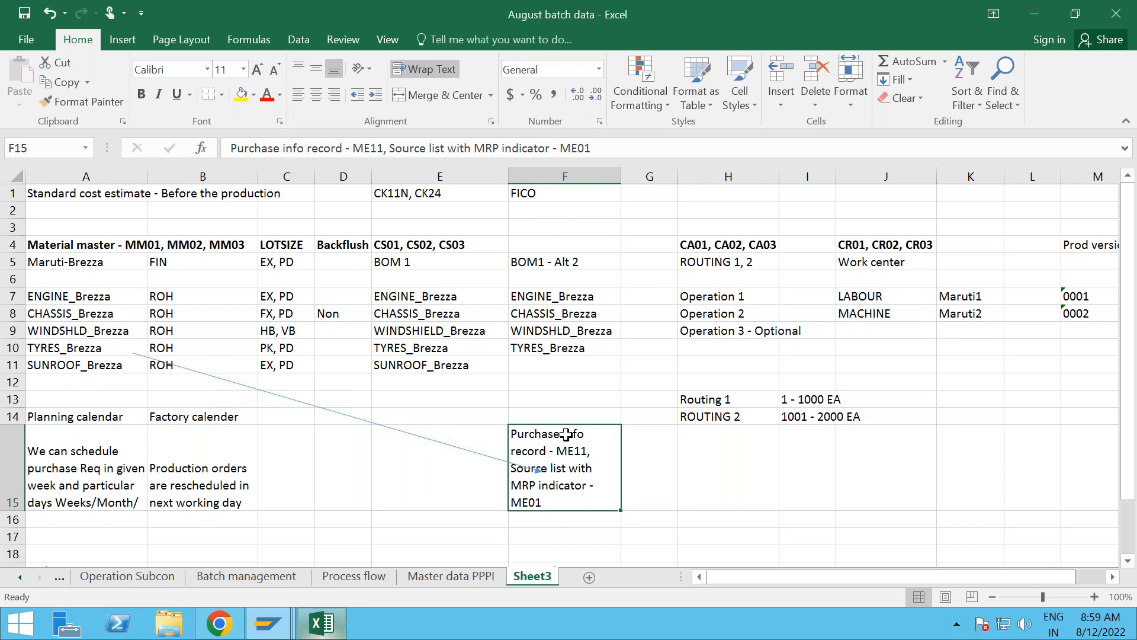
key("alt+Tab")
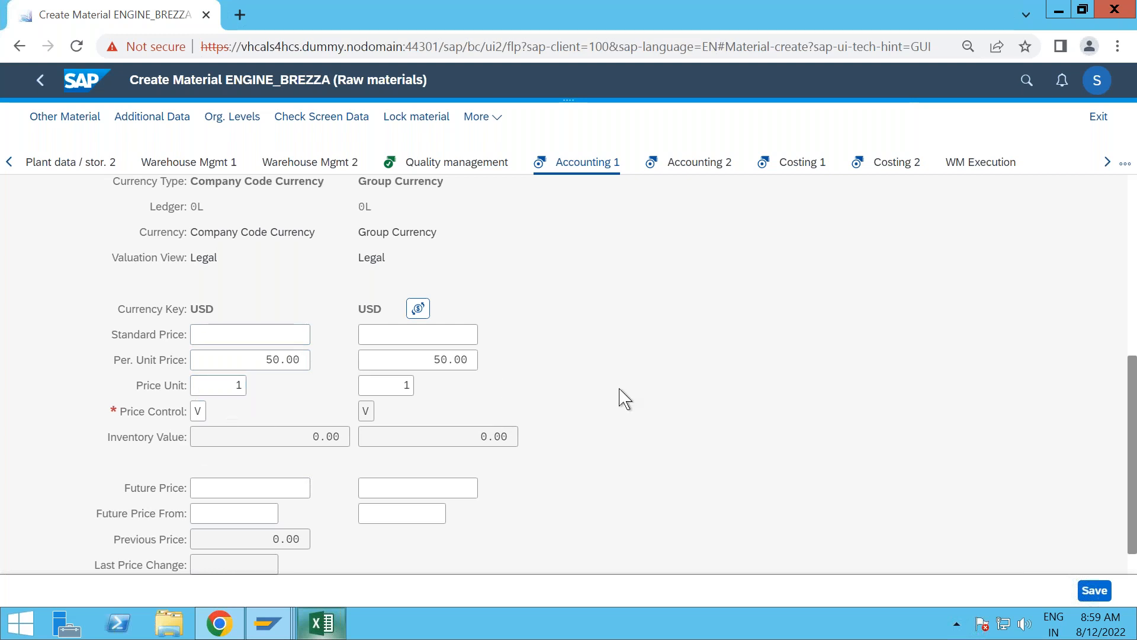
- Accept the remaining accounting and costing views of ENGINE_BREZZA and save the new material
key("Return")
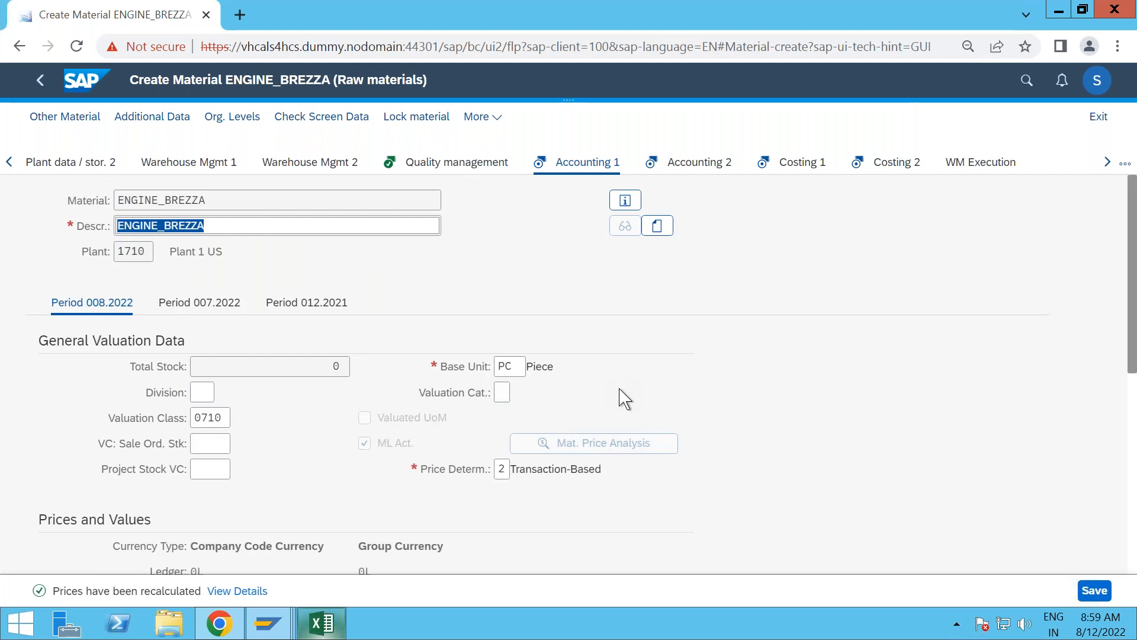
key("Return")
key("Return")
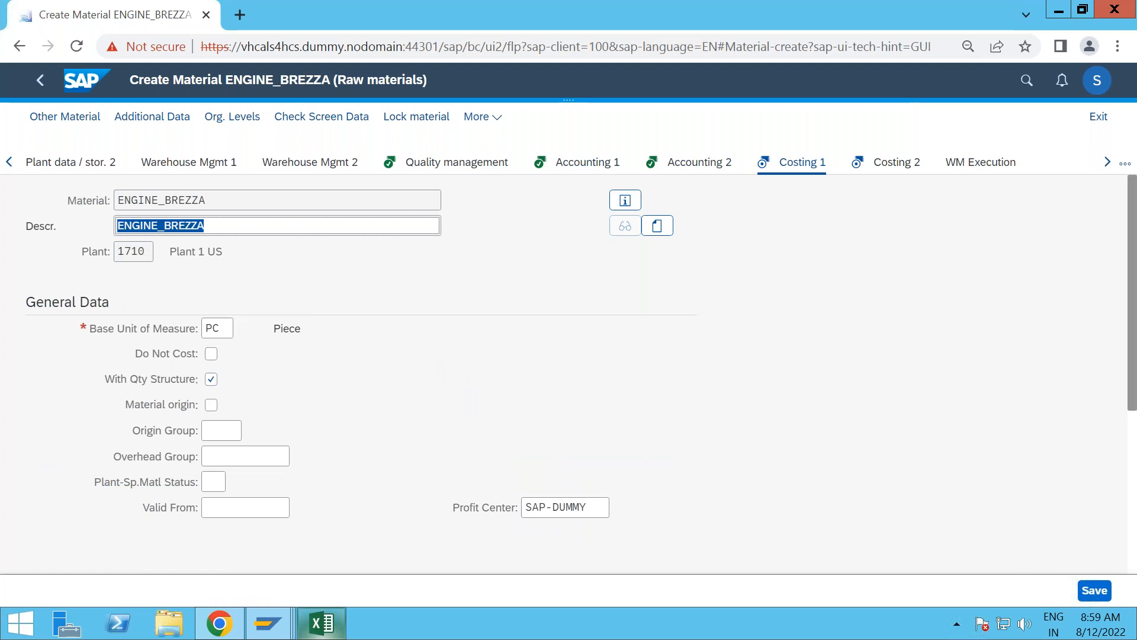
key("Return")
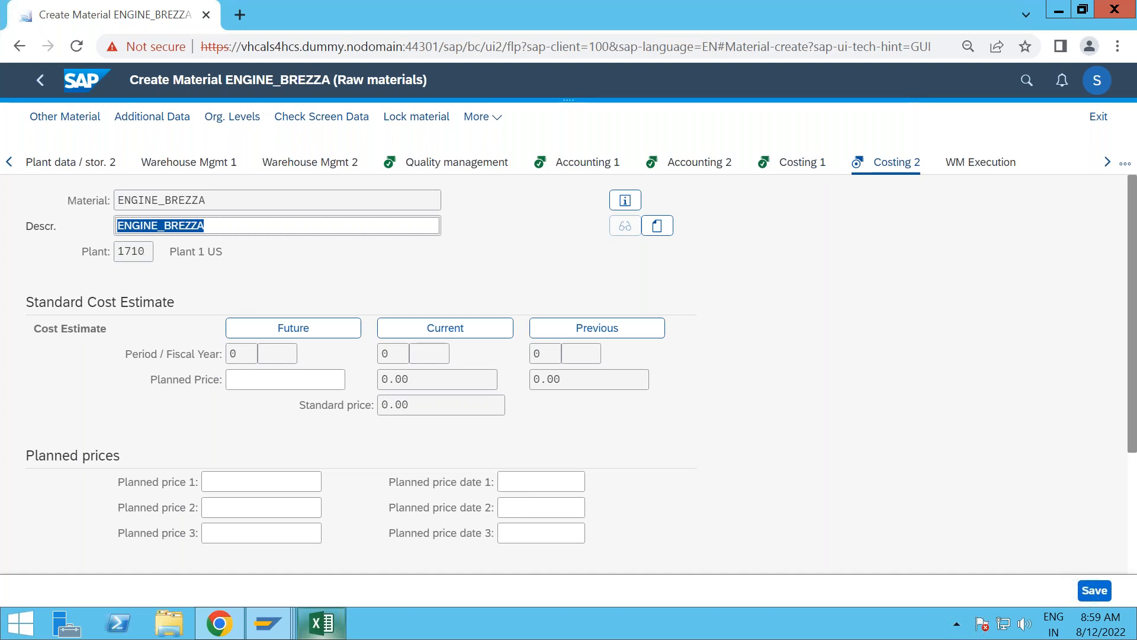
key("Return")
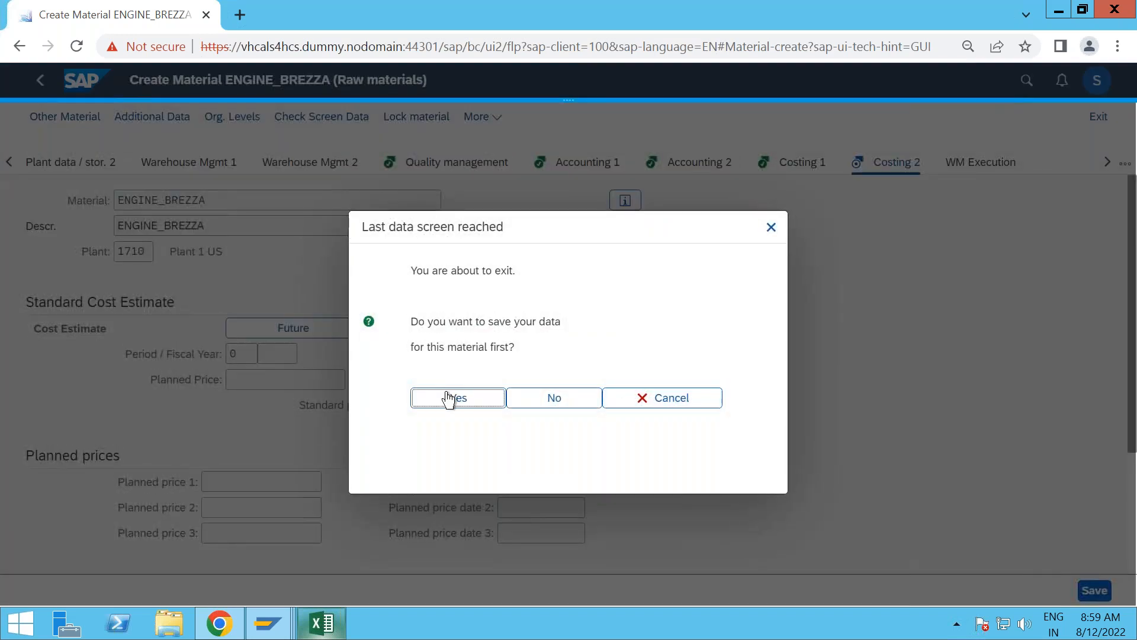
left_click(449, 399)
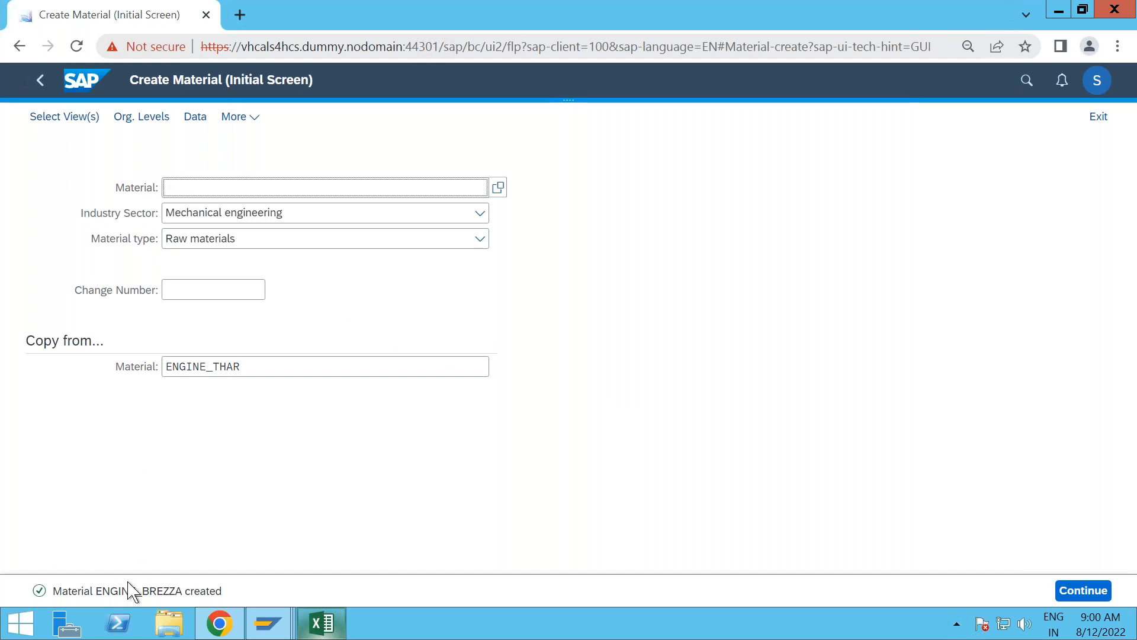
- In the Excel plan, review the lot size entries of the five Brezza raw materials in C7:C11
left_click(323, 625)
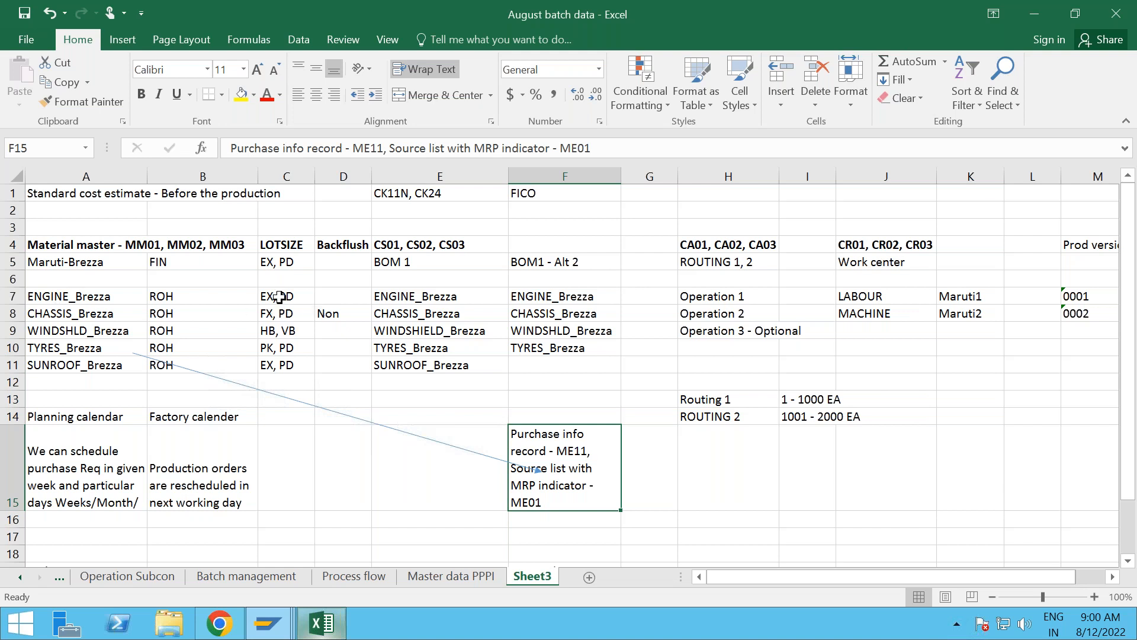
left_click_drag(278, 297, 290, 353)
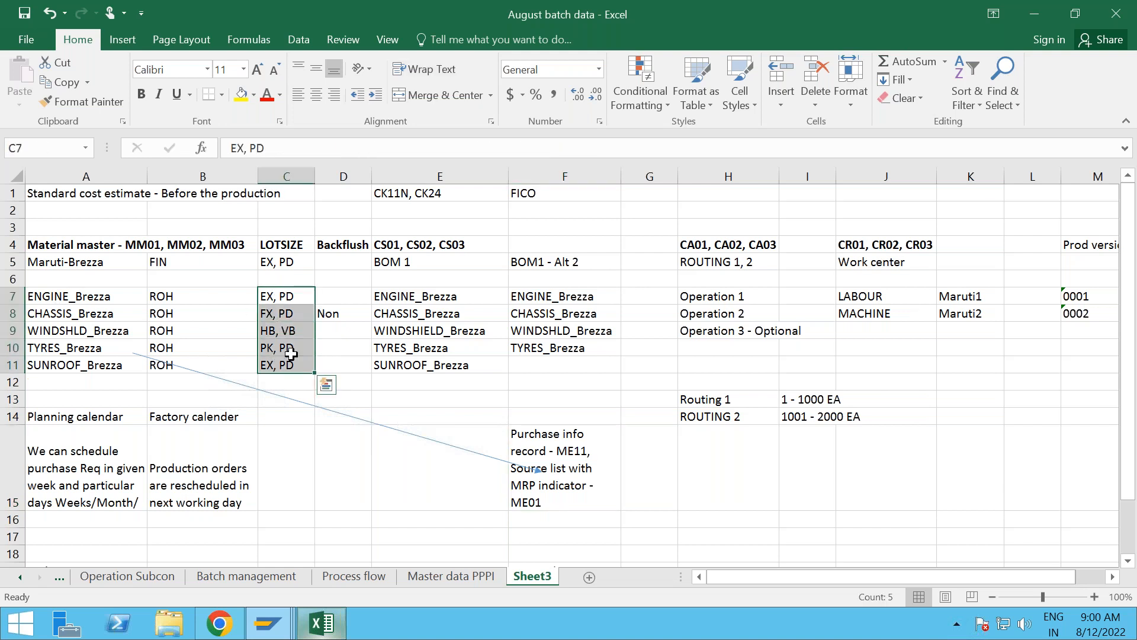